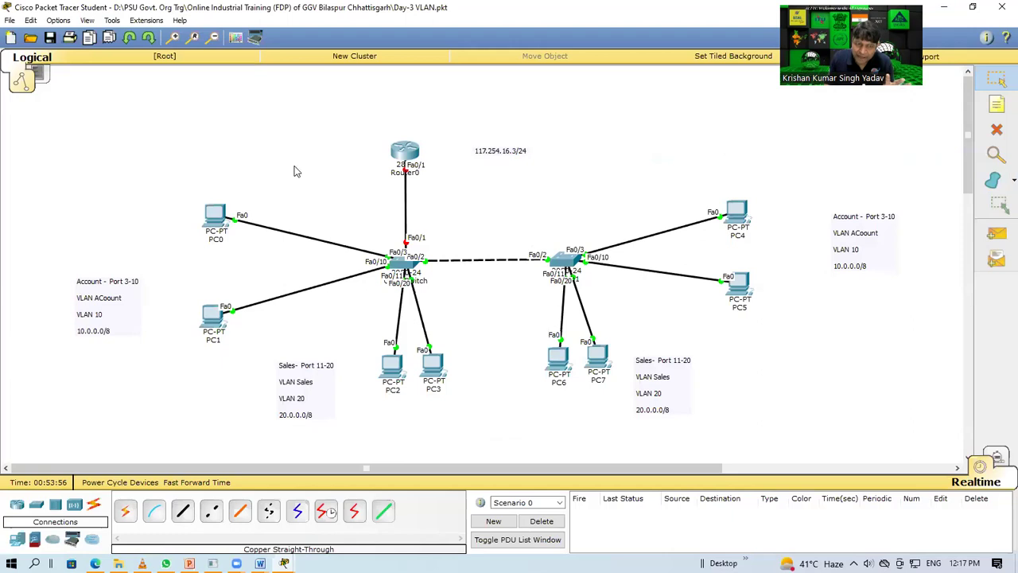
# Step: Marquee-select groups of PCs and notes around the topology
pyautogui.moveTo(343, 318); pyautogui.dragTo(497, 386)
pyautogui.moveTo(521, 340); pyautogui.dragTo(613, 437)
pyautogui.moveTo(675, 147); pyautogui.dragTo(791, 371)
pyautogui.moveTo(88, 169); pyautogui.dragTo(803, 417)
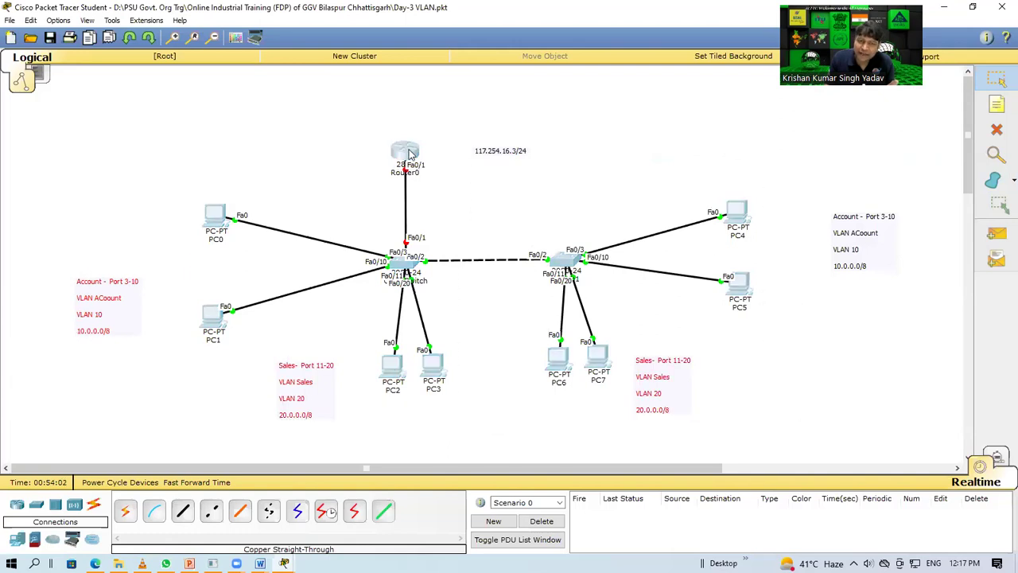
pyautogui.moveTo(287, 181); pyautogui.dragTo(160, 392)
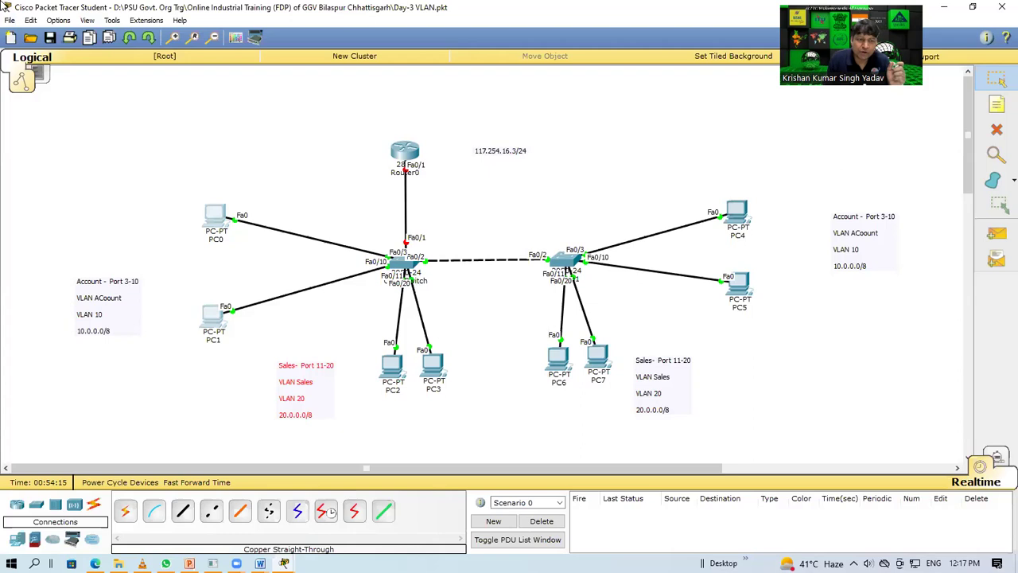
# Step: Append 2 to PC0's IP address and set its gateway to 10.0.0.1
pyautogui.click(213, 220)
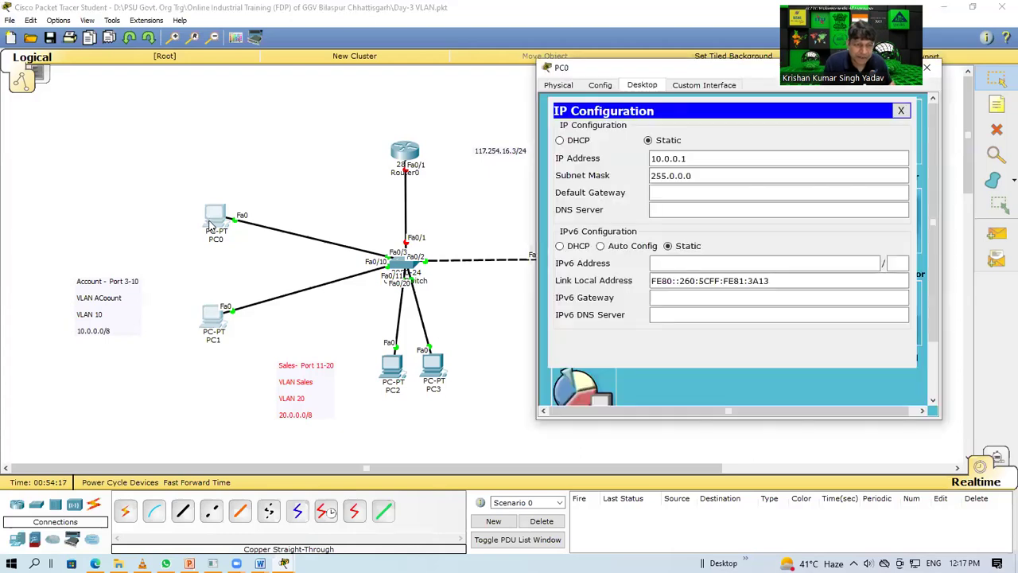
pyautogui.click(696, 158)
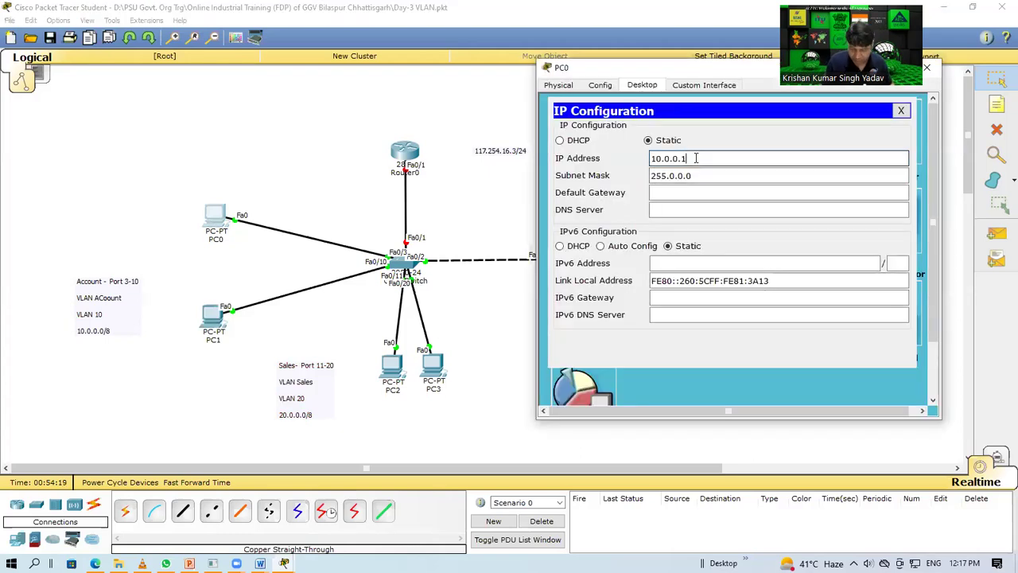
pyautogui.write('2')
pyautogui.press('Tab')
pyautogui.press('Tab')
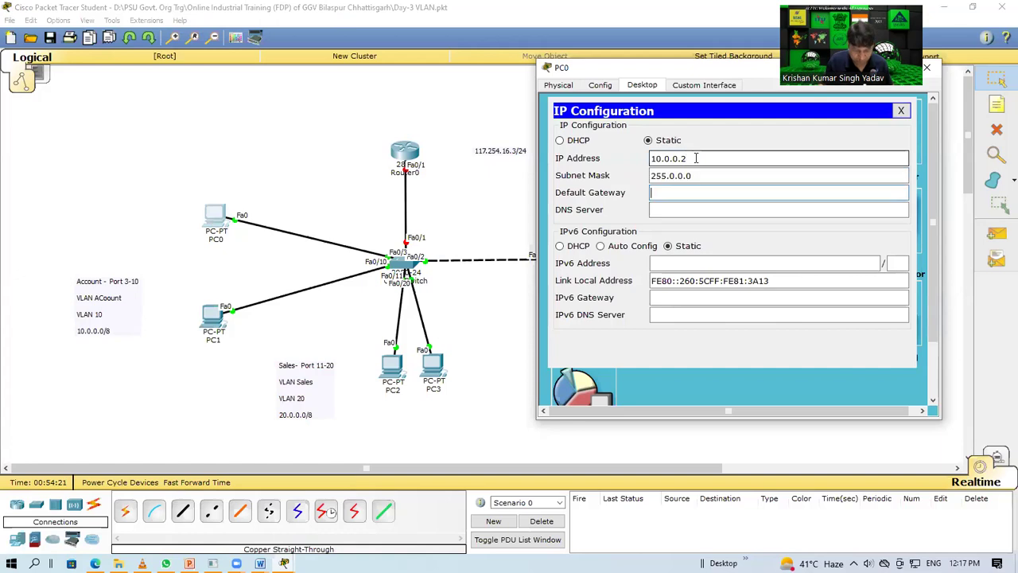
pyautogui.write('10.0.0.1')
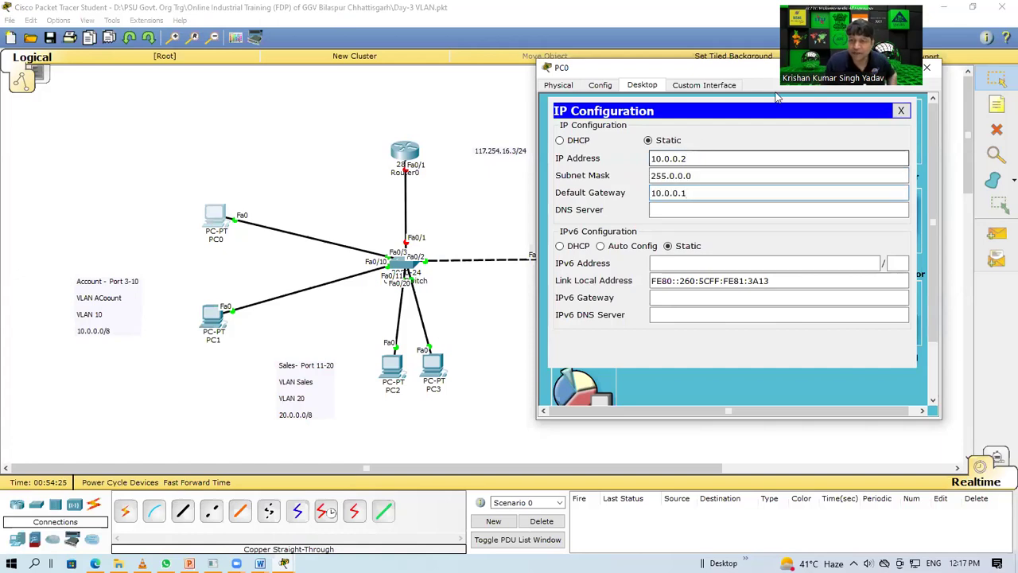
pyautogui.click(929, 68)
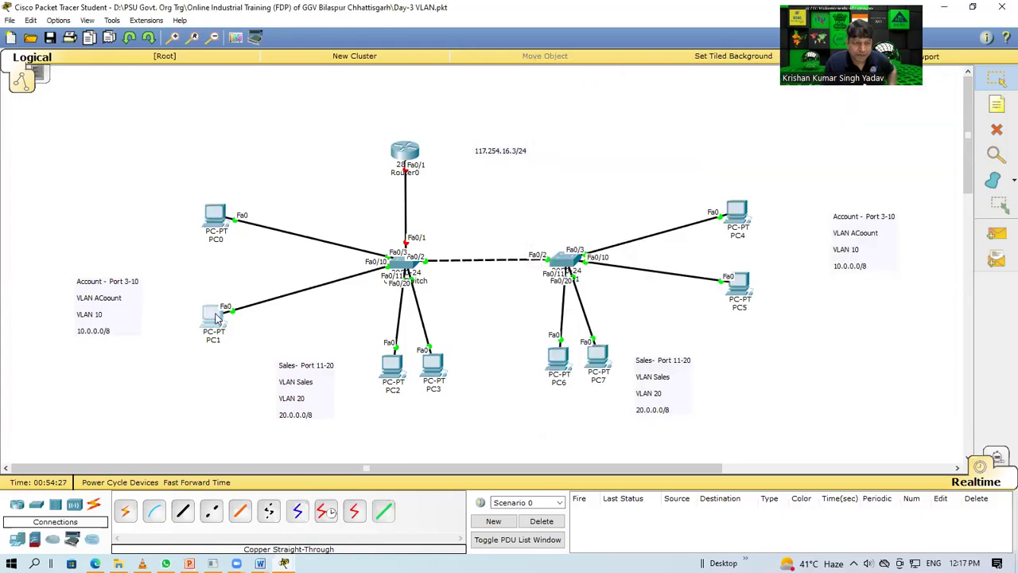
# Step: Give PC1 static IP 10.0.0.3 with gateway 10.0.0.1
pyautogui.click(213, 319)
pyautogui.click(418, 143)
pyautogui.click(384, 210)
pyautogui.click(462, 216)
pyautogui.write('10.0.0.')
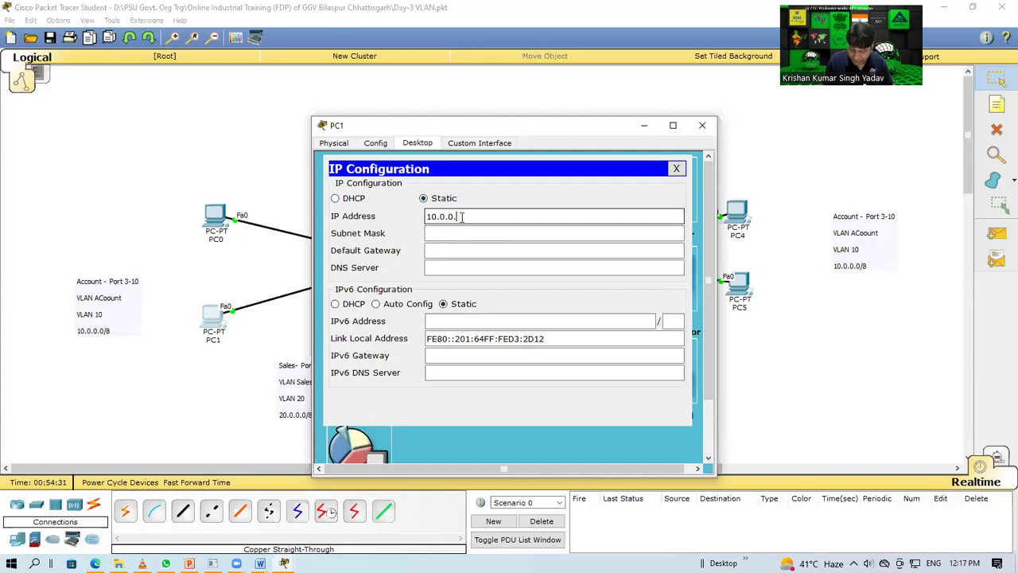
pyautogui.write('3')
pyautogui.press('Tab')
pyautogui.press('Tab')
pyautogui.write('10.0.0.1')
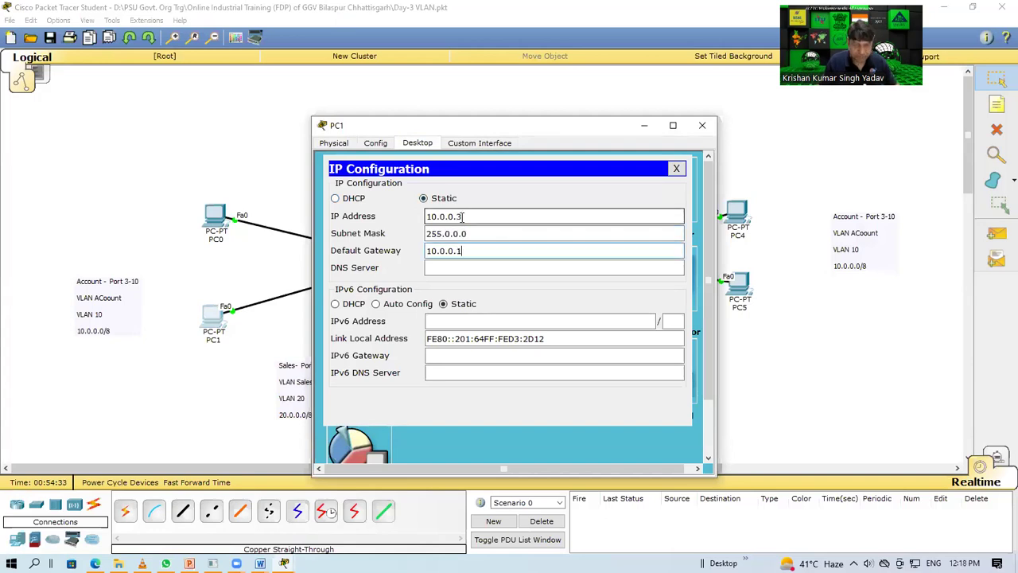
pyautogui.click(702, 125)
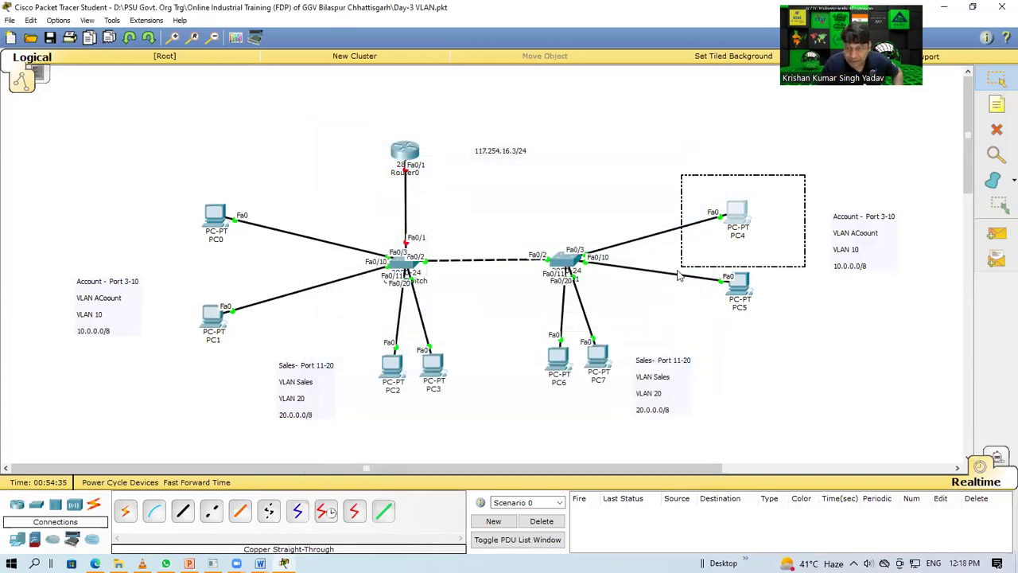
# Step: Set PC4 to static address 10.0.0.4, mask 255.0.0.0, gateway 10.0.0.1
pyautogui.click(738, 211)
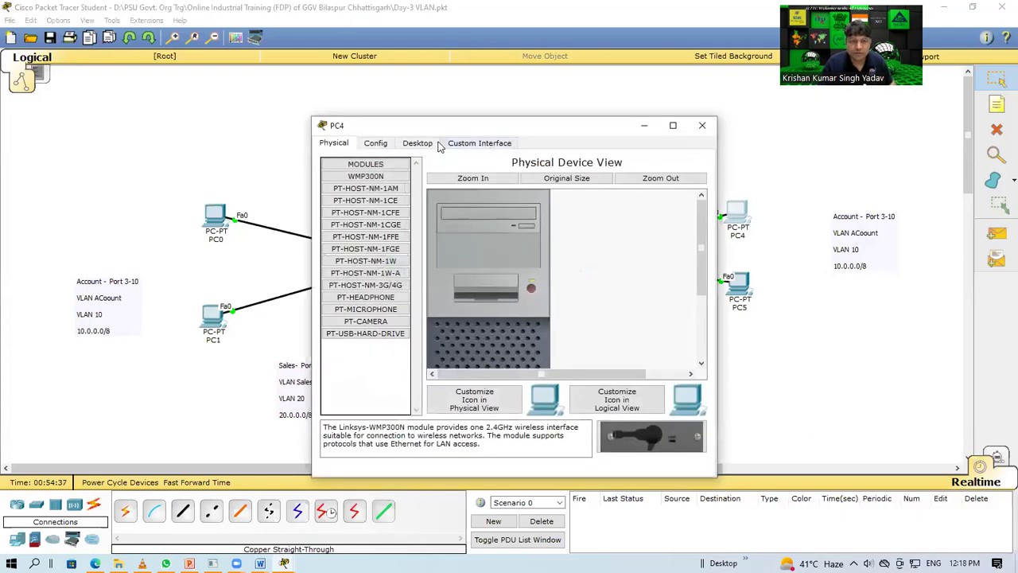
pyautogui.click(407, 144)
pyautogui.click(358, 195)
pyautogui.click(424, 199)
pyautogui.click(450, 216)
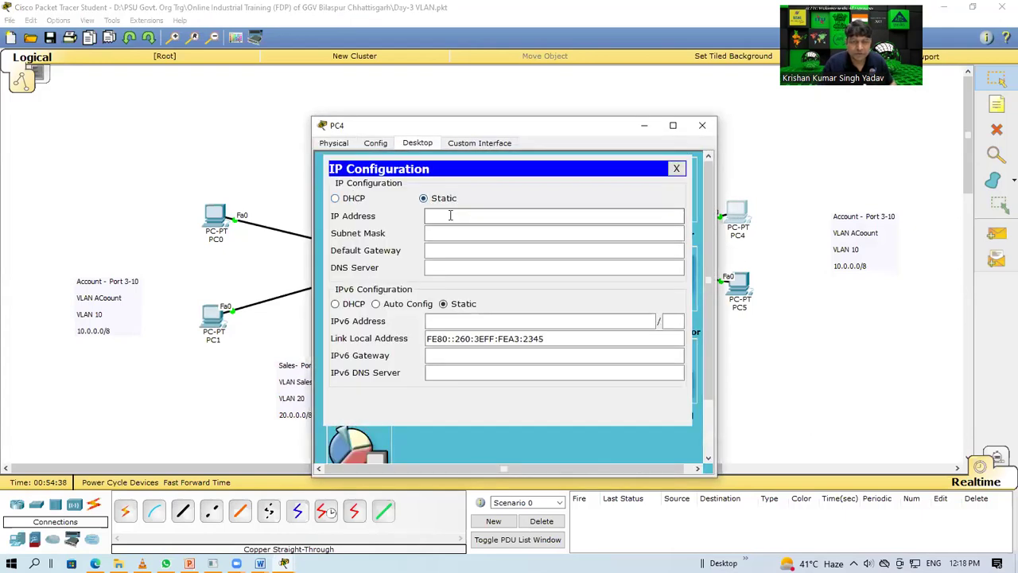
pyautogui.write('10.0.0.1')
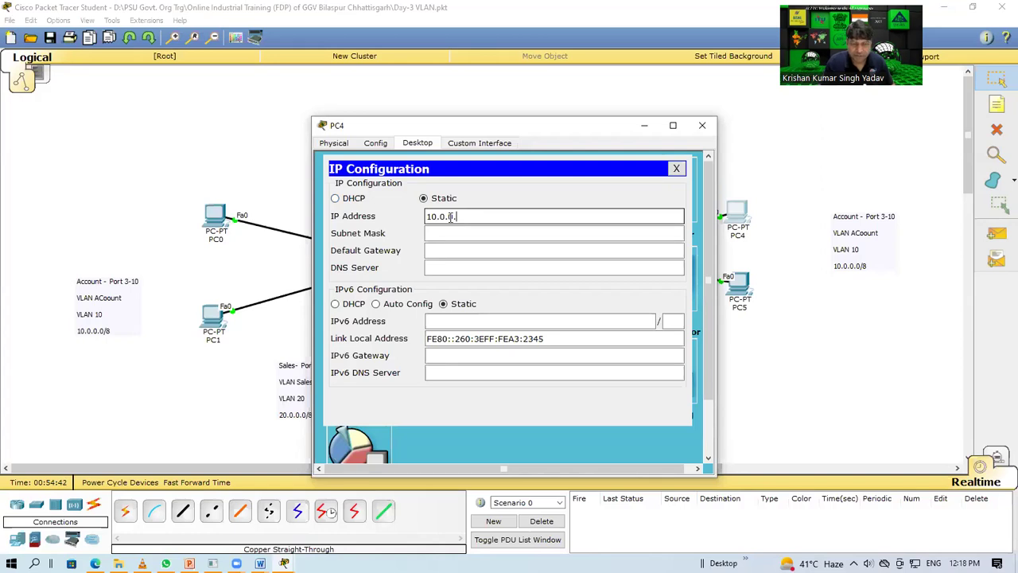
pyautogui.write('4')
pyautogui.press('Tab')
pyautogui.press('Tab')
pyautogui.write('10.0.0.1')
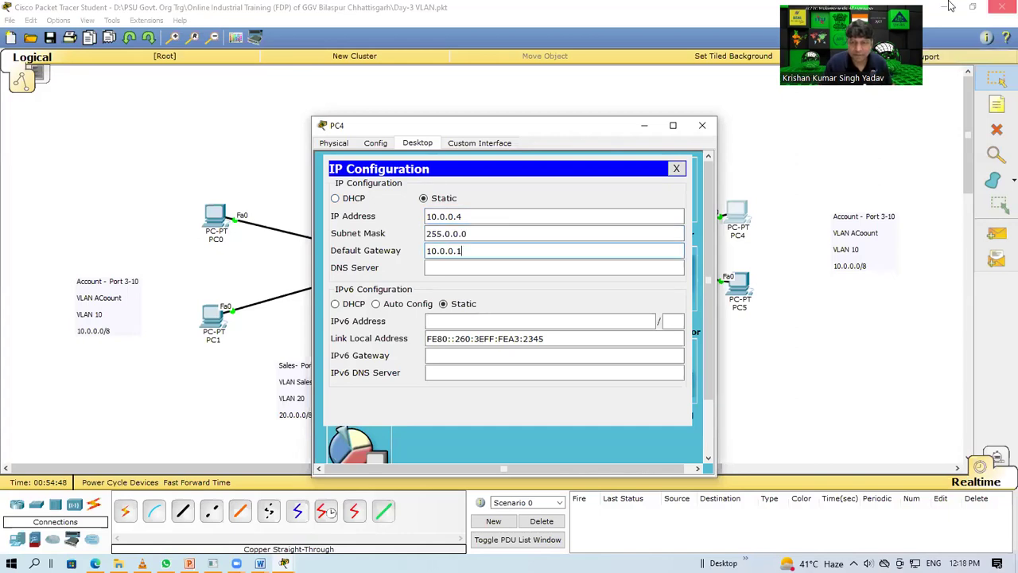
pyautogui.click(745, 296)
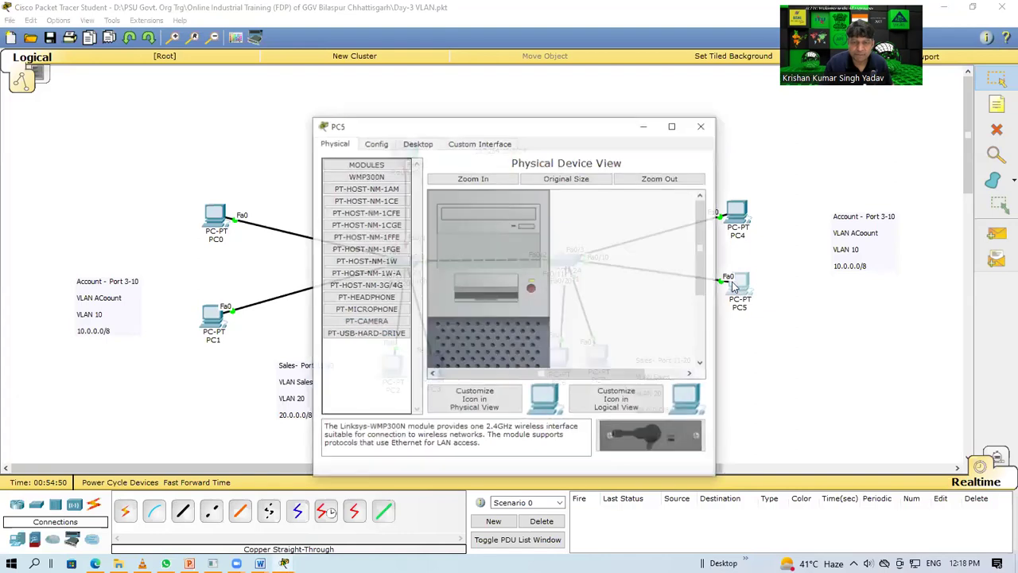
# Step: Give PC5 static address 10.0.0.5 with mask 255.0.0.0 and gateway 10.0.0.1
pyautogui.click(430, 144)
pyautogui.click(386, 191)
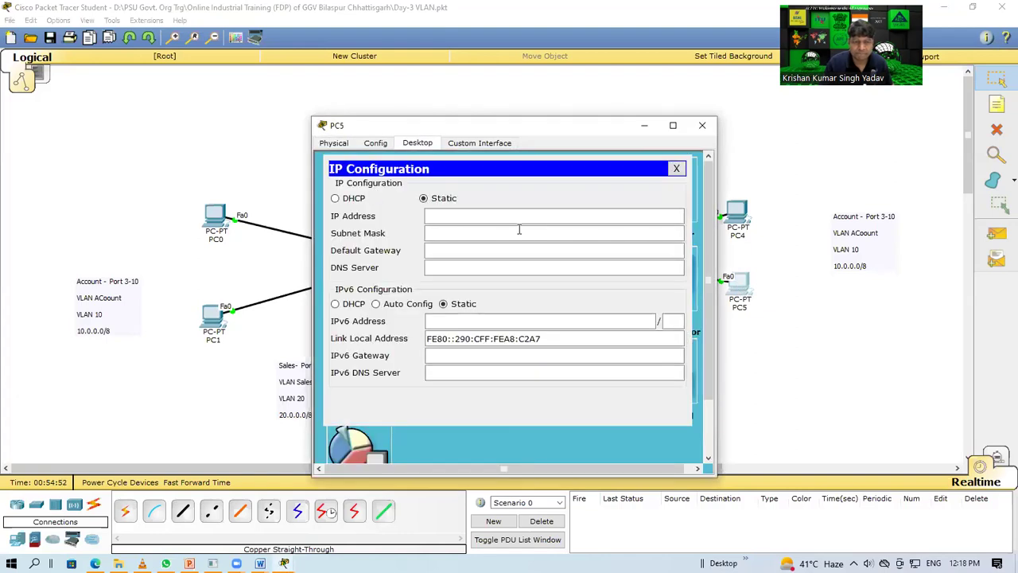
pyautogui.click(517, 214)
pyautogui.write('10.0.0.1')
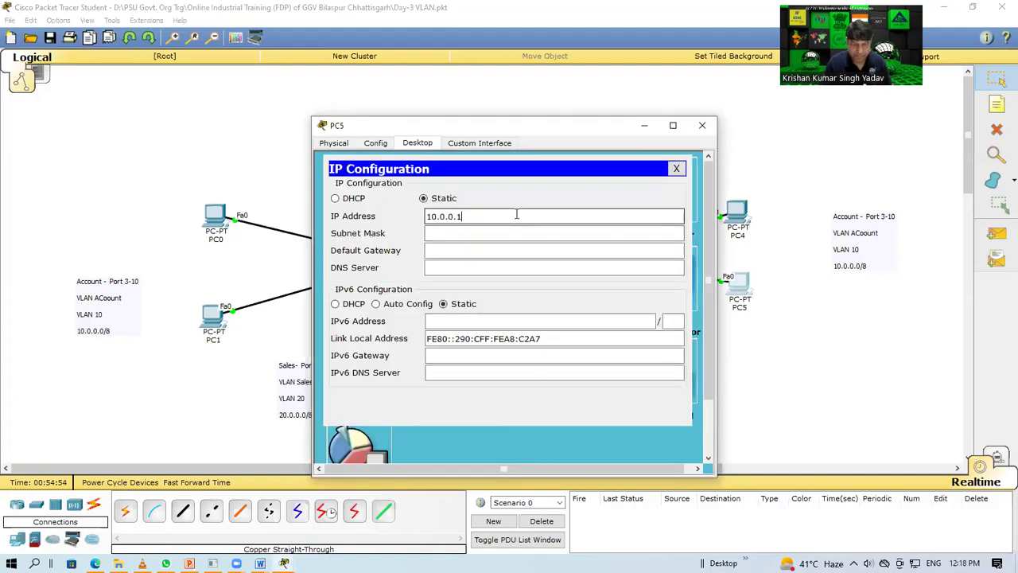
pyautogui.press('Tab')
pyautogui.press('Tab')
pyautogui.write('10.0.0.1')
pyautogui.click(703, 125)
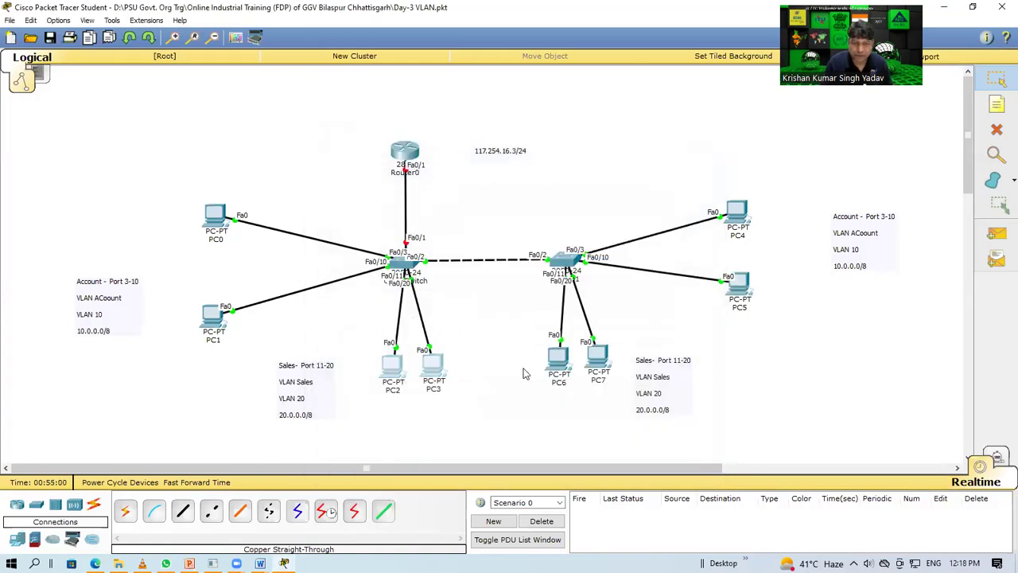
# Step: Give PC2 a 20.0.0.x address with gateway 20.0.0.1
pyautogui.moveTo(521, 326); pyautogui.dragTo(742, 456)
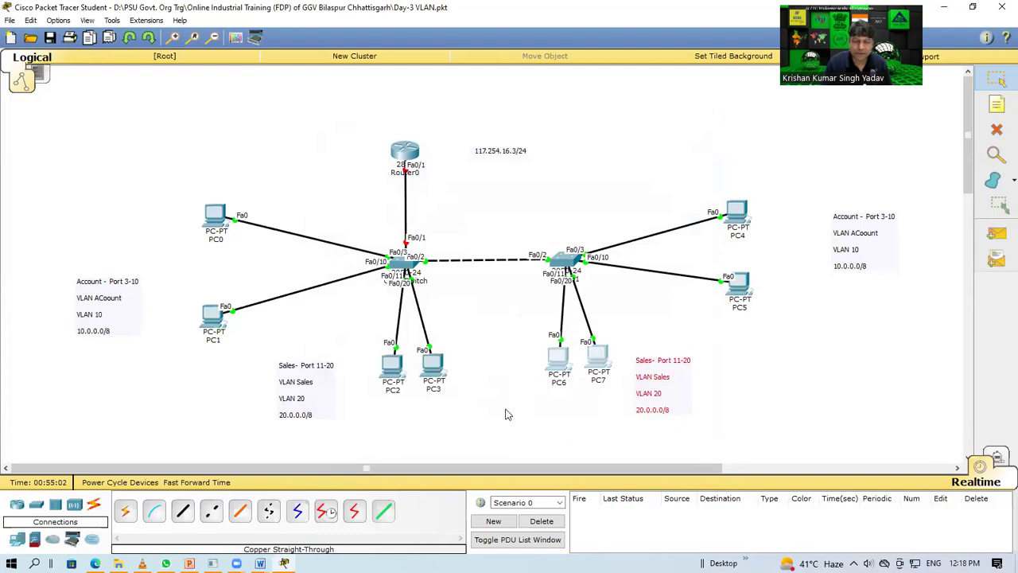
pyautogui.click(507, 414)
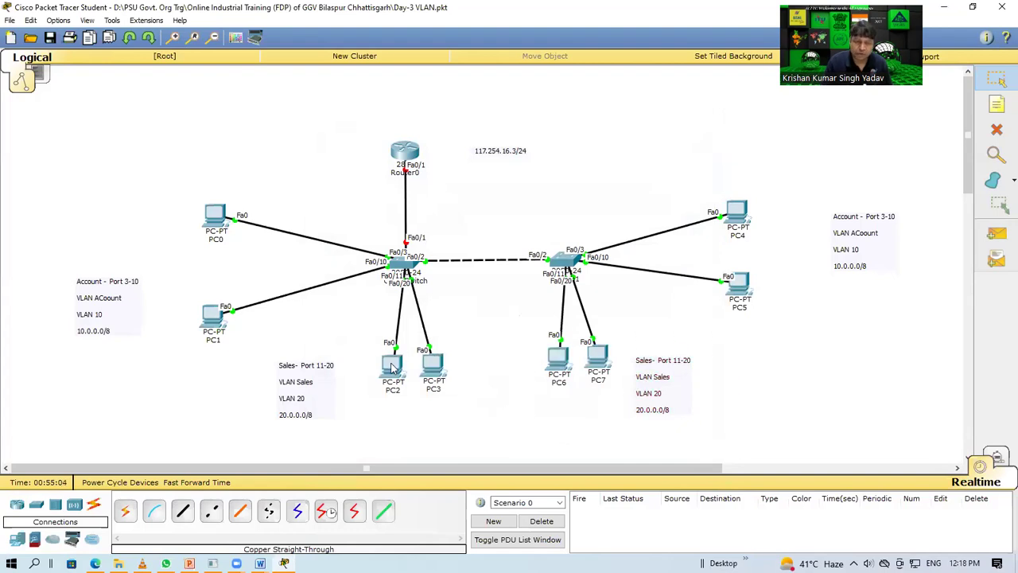
pyautogui.click(391, 366)
pyautogui.click(416, 143)
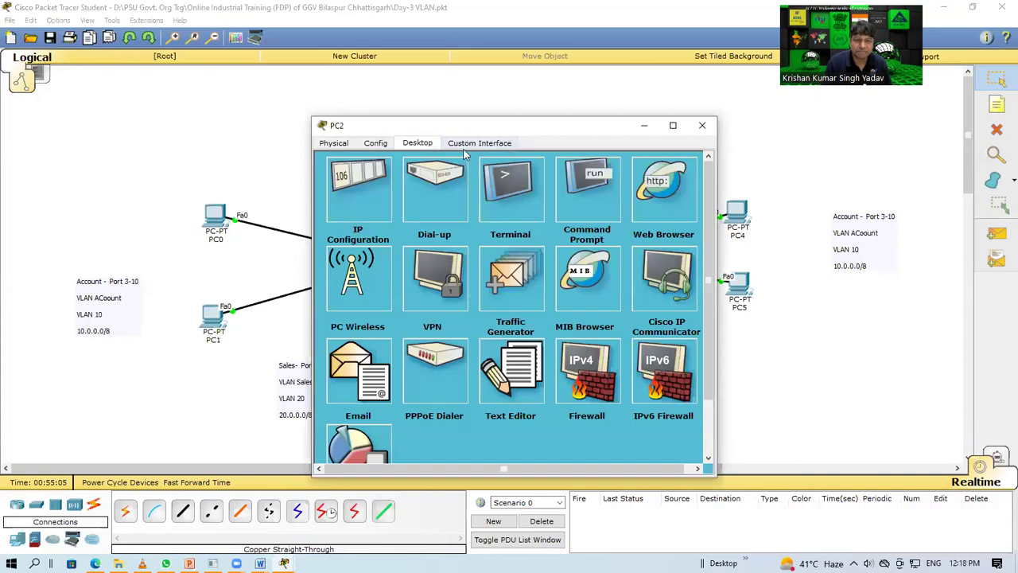
pyautogui.click(384, 181)
pyautogui.click(484, 216)
pyautogui.write('10.0.0.1')
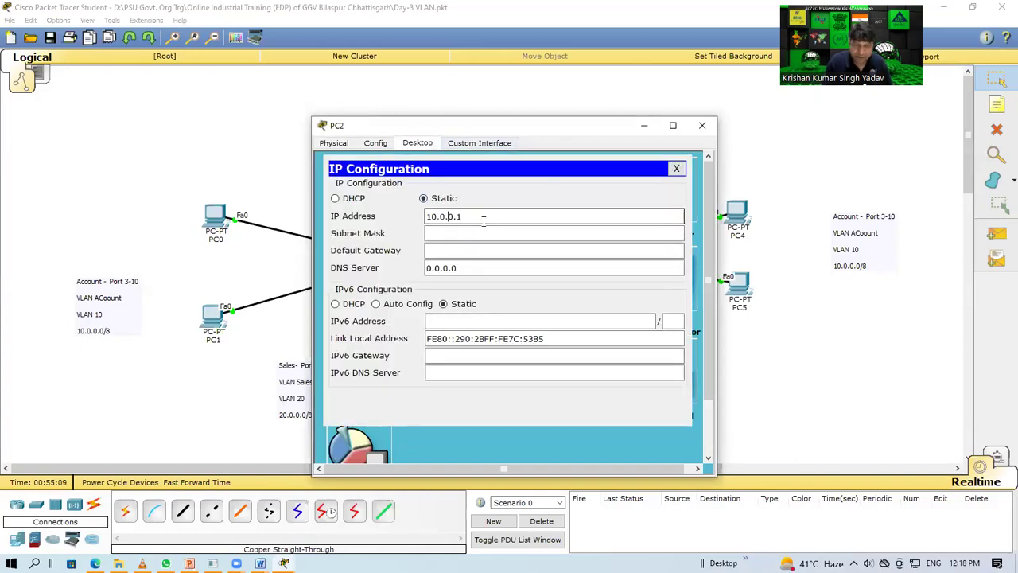
pyautogui.press('BackSpace')
pyautogui.write('2')
pyautogui.hotkey('ctrl', 'a')
pyautogui.hotkey('ctrl', 'c')
pyautogui.press('End')
pyautogui.press('BackSpace')
pyautogui.press('Tab')
pyautogui.press('Tab')
pyautogui.hotkey('ctrl', 'v')
pyautogui.click(702, 124)
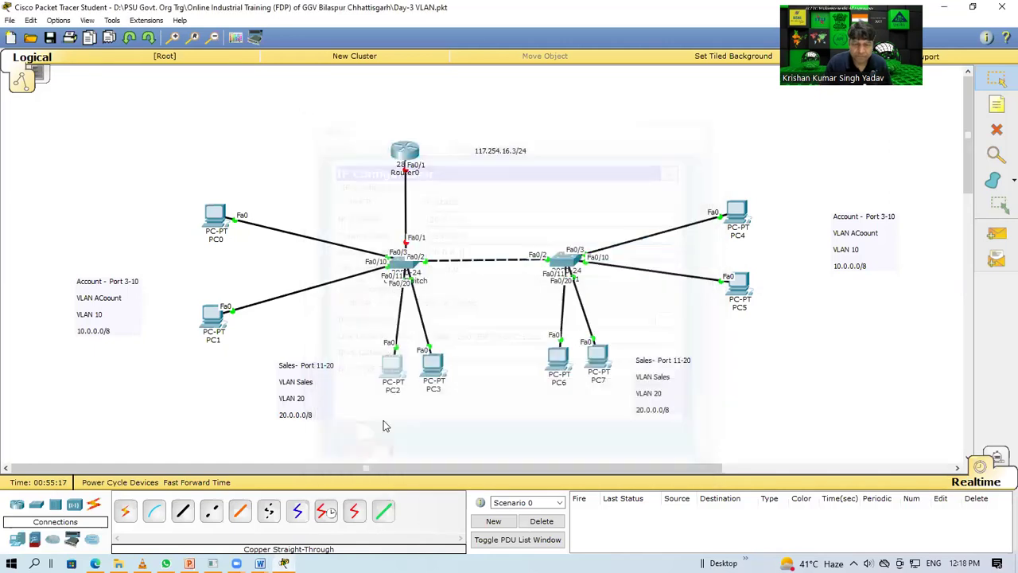
# Step: Give PC3 a 20.0.0.x address with gateway 20.0.0.1
pyautogui.click(432, 365)
pyautogui.click(419, 144)
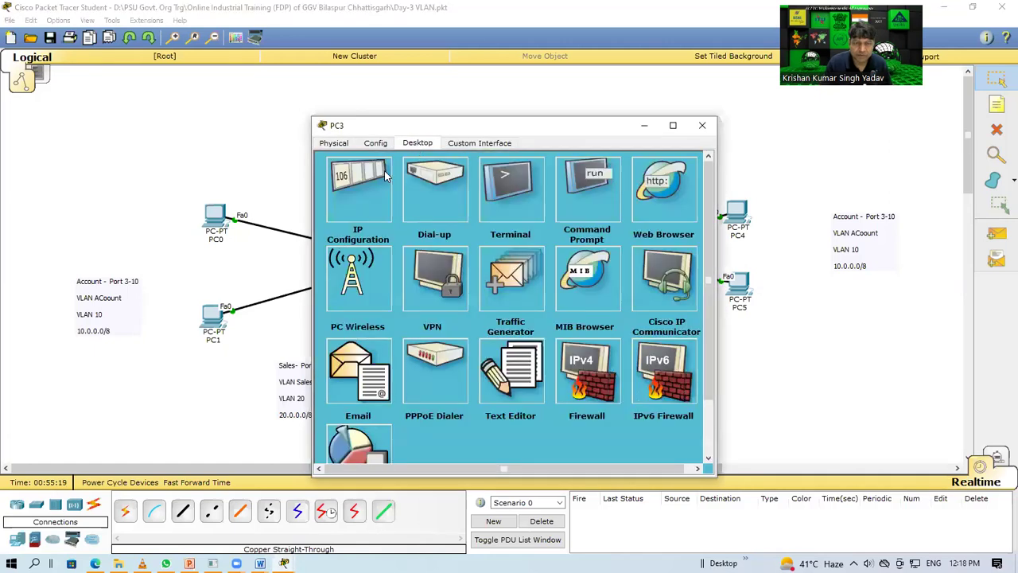
pyautogui.click(384, 170)
pyautogui.click(476, 217)
pyautogui.hotkey('ctrl', 'v')
pyautogui.press('BackSpace')
pyautogui.press('Tab')
pyautogui.press('Tab')
pyautogui.hotkey('ctrl', 'v')
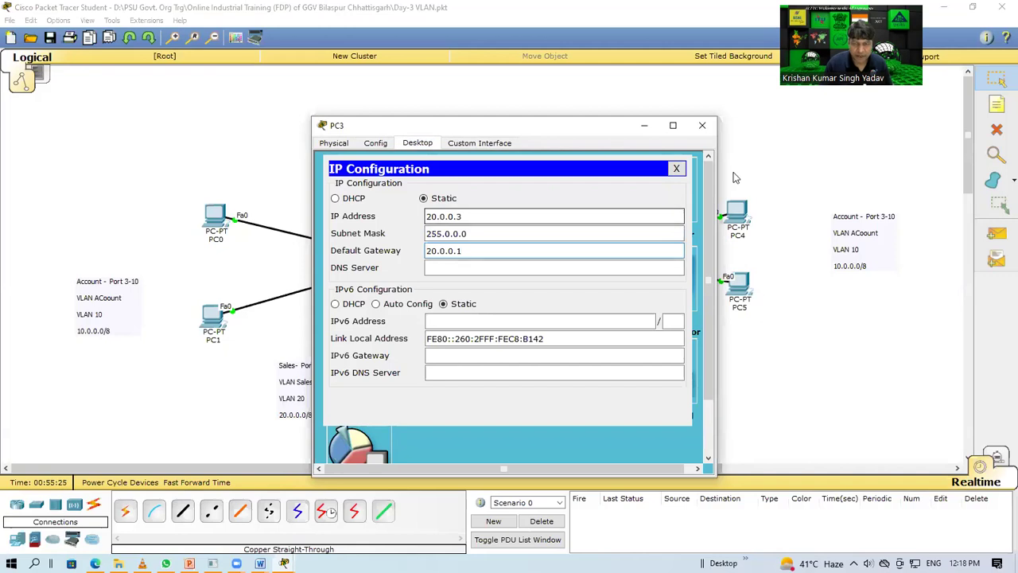
pyautogui.click(703, 125)
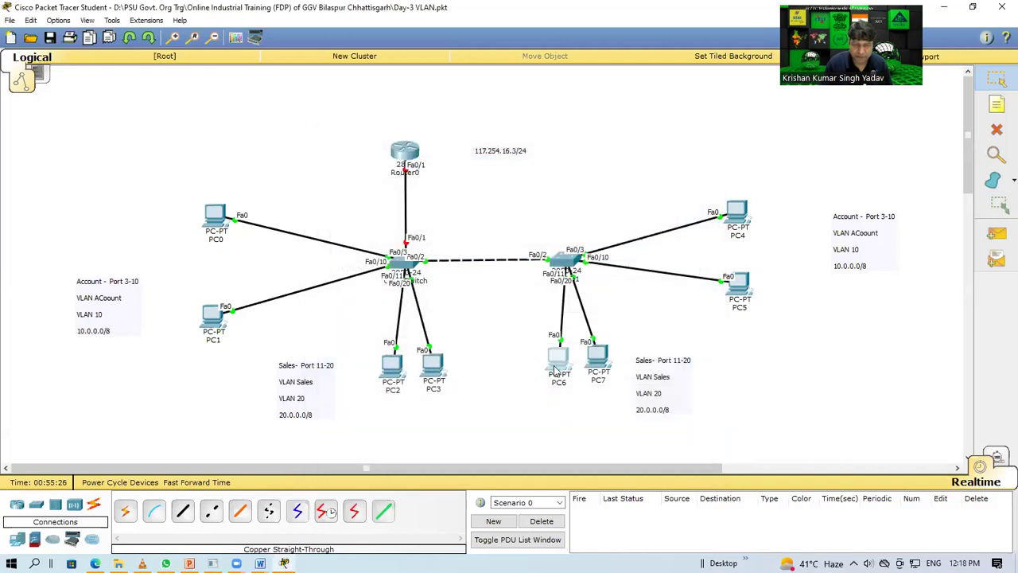
# Step: Set PC6 to 20.0.0.4 with gateway 20.0.0.1
pyautogui.click(557, 370)
pyautogui.click(417, 143)
pyautogui.click(364, 193)
pyautogui.click(442, 217)
pyautogui.write('20.0.0.')
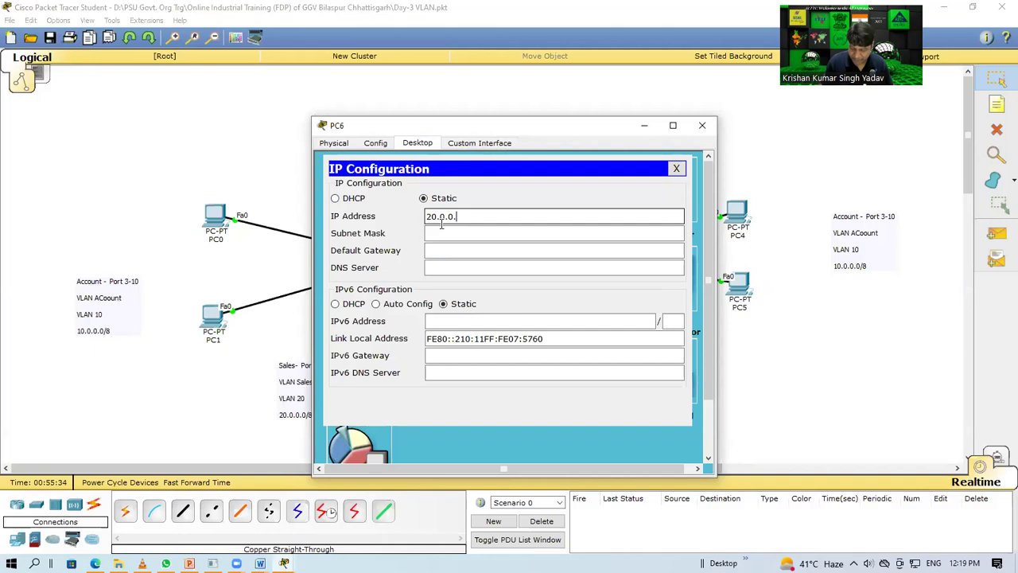
pyautogui.press('Tab')
pyautogui.press('Tab')
pyautogui.write('20.0.0.1')
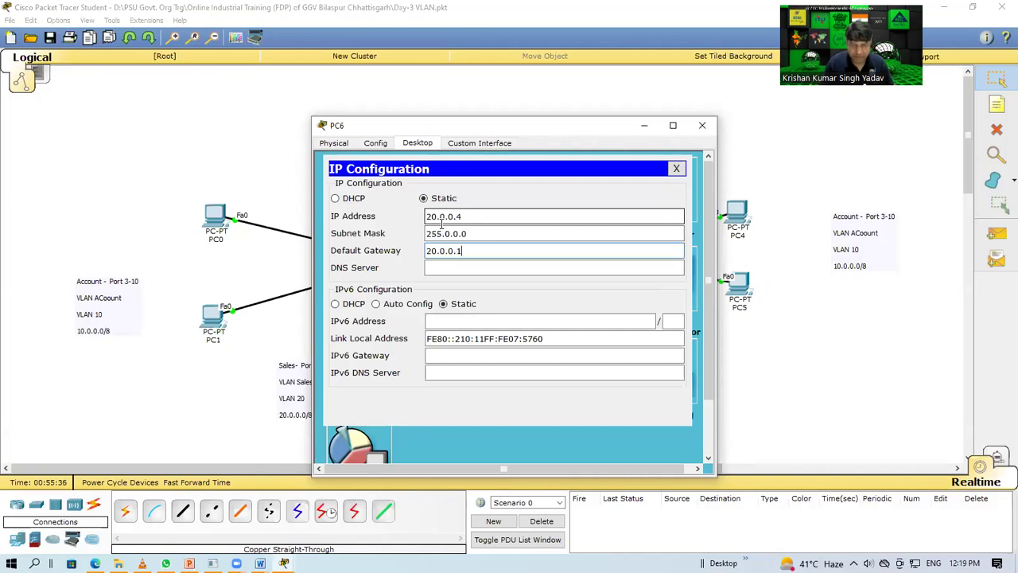
pyautogui.click(702, 125)
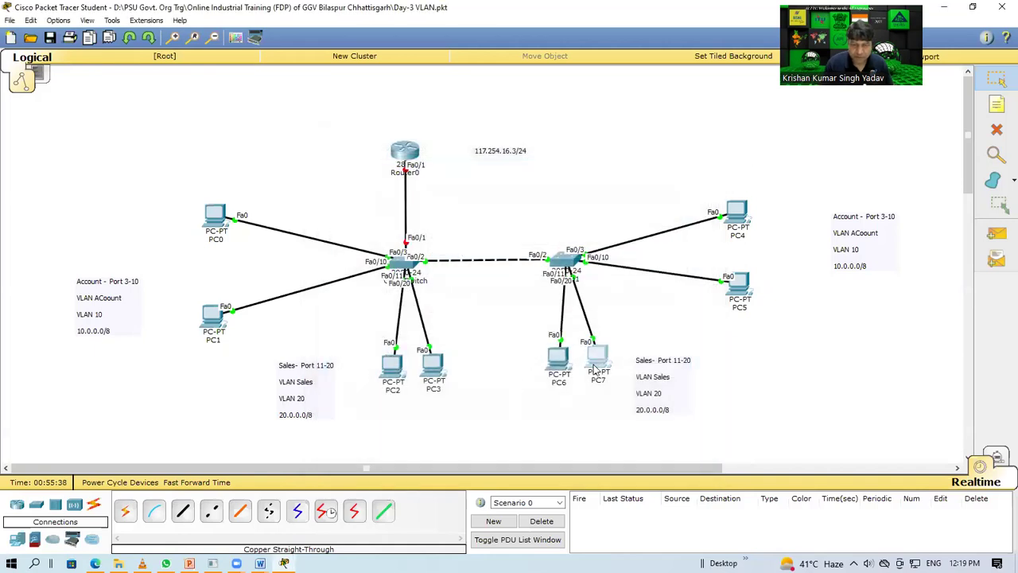
# Step: Set PC7 to 20.0.0.10, default mask 255.0.0.0, gateway 20.0.0.1
pyautogui.click(597, 360)
pyautogui.click(417, 143)
pyautogui.click(360, 198)
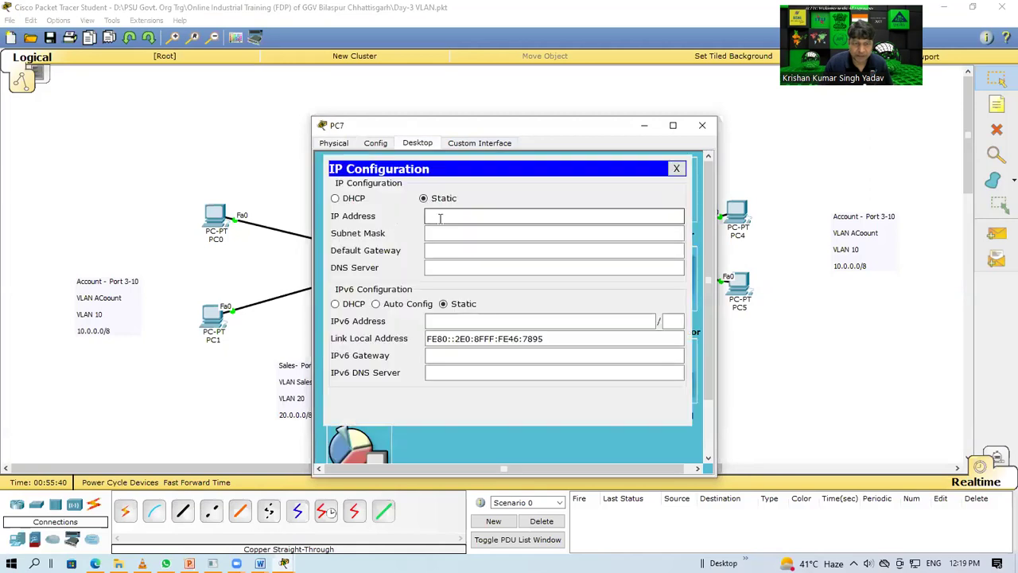
pyautogui.write('20.0.0.1')
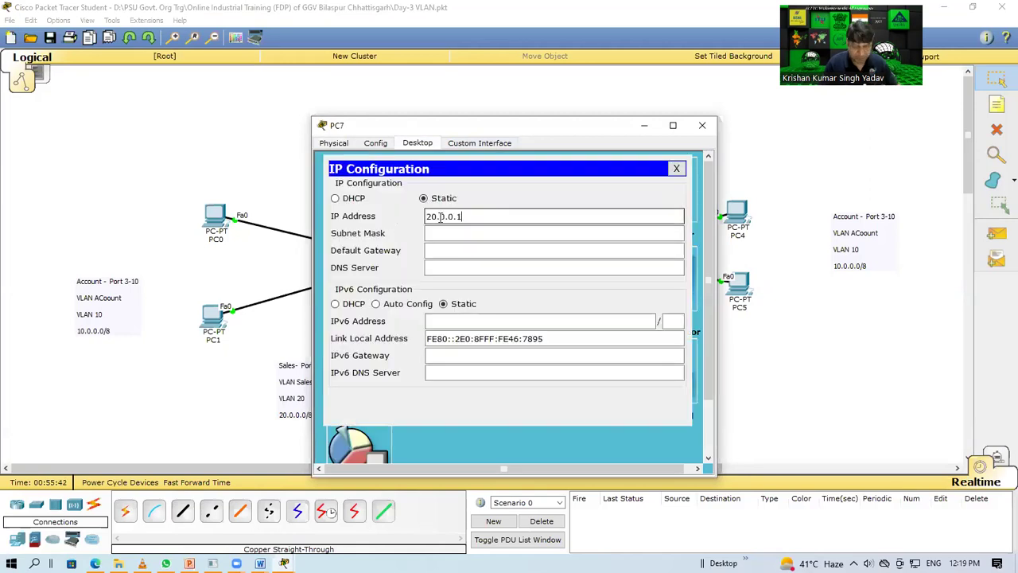
pyautogui.write('0')
pyautogui.press('Tab')
pyautogui.press('Tab')
pyautogui.write('20.0.0.1')
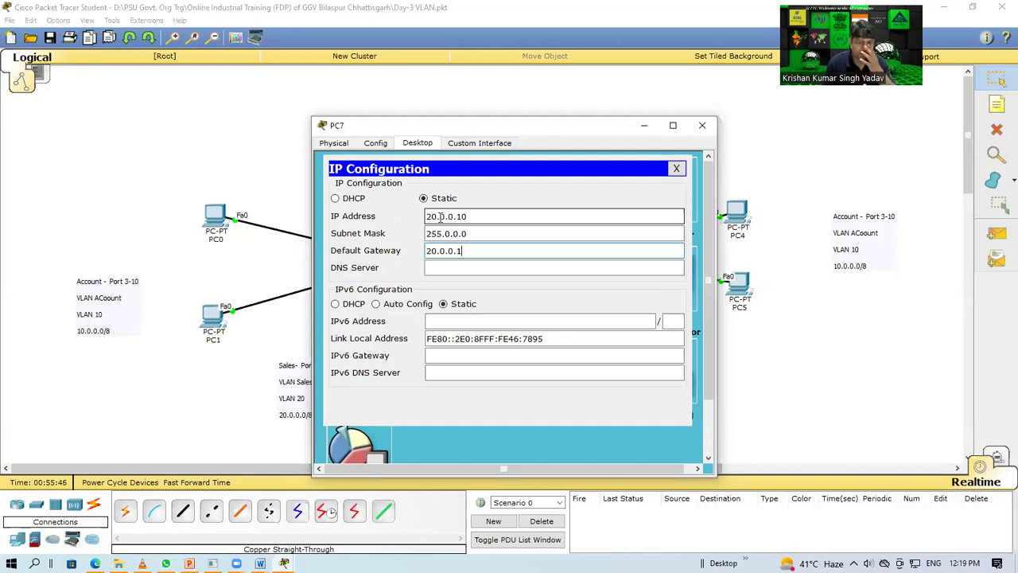
pyautogui.click(702, 124)
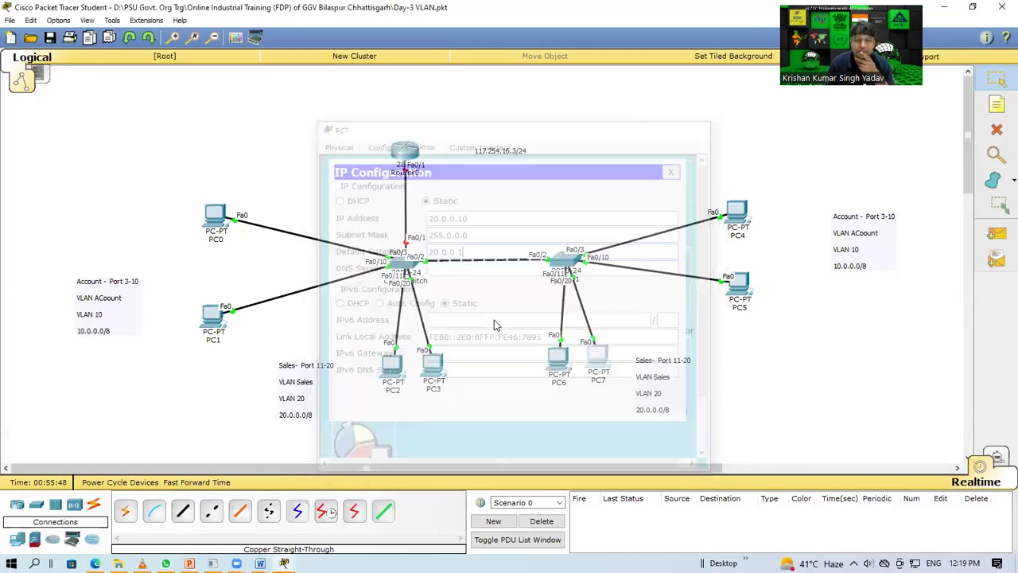
# Step: Select the 117.254.16.3/24 text note and drag it next to Router0's Fa0/1 label
pyautogui.moveTo(510, 349); pyautogui.dragTo(547, 417)
pyautogui.moveTo(706, 338); pyautogui.dragTo(546, 422)
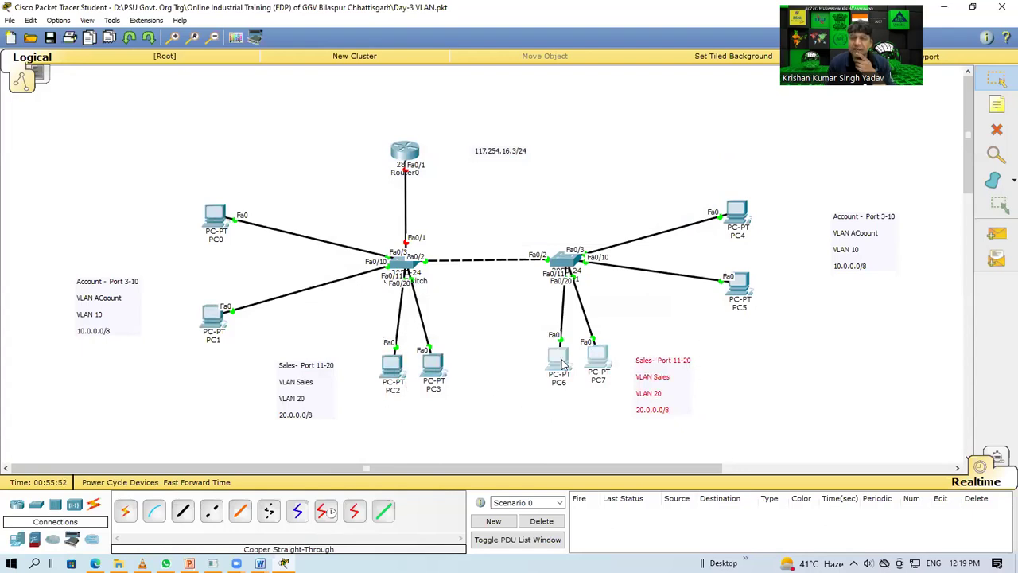
pyautogui.moveTo(562, 364)
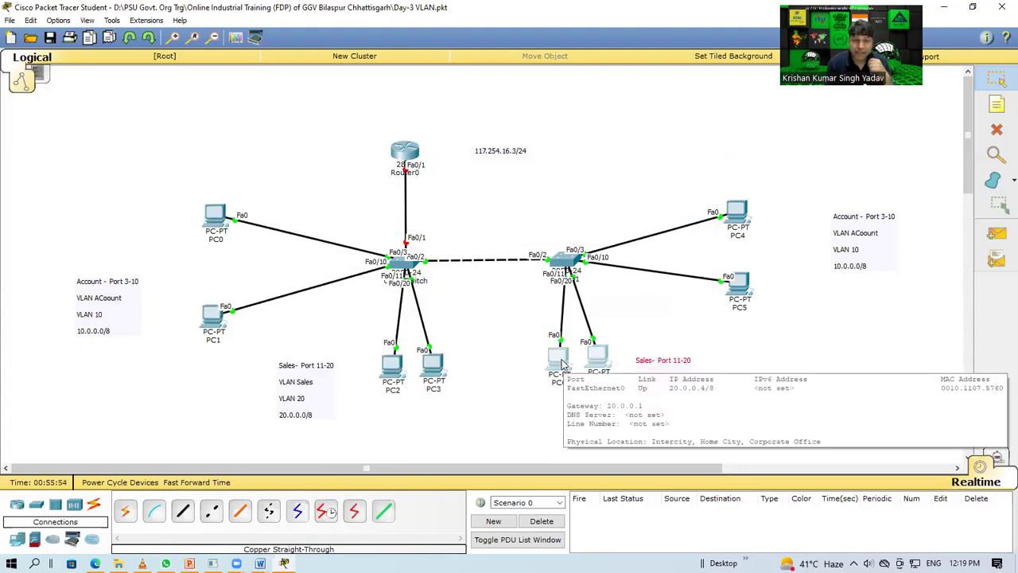
pyautogui.moveTo(446, 108); pyautogui.dragTo(345, 214)
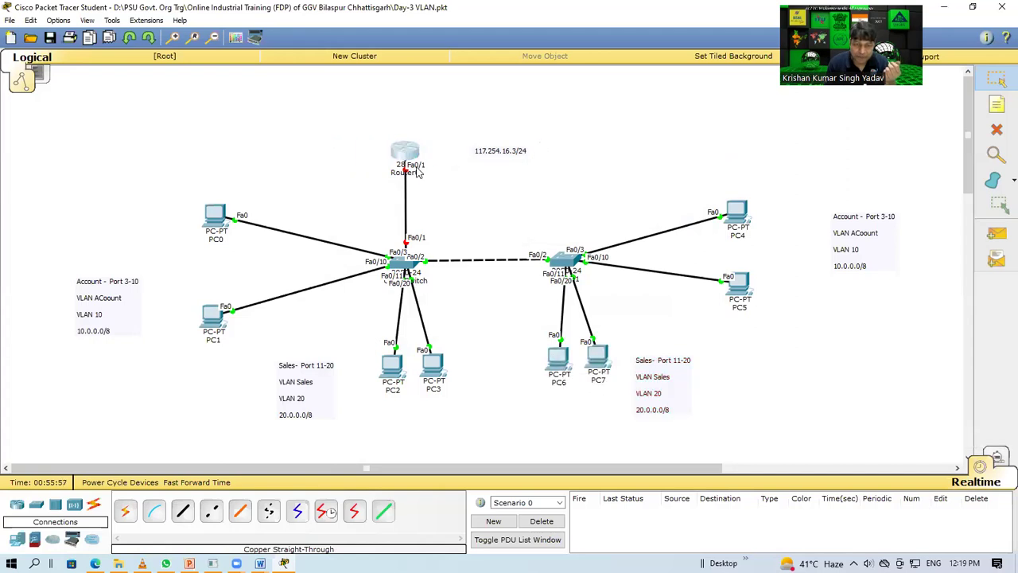
pyautogui.moveTo(466, 131); pyautogui.dragTo(572, 174)
pyautogui.moveTo(503, 151); pyautogui.dragTo(453, 177)
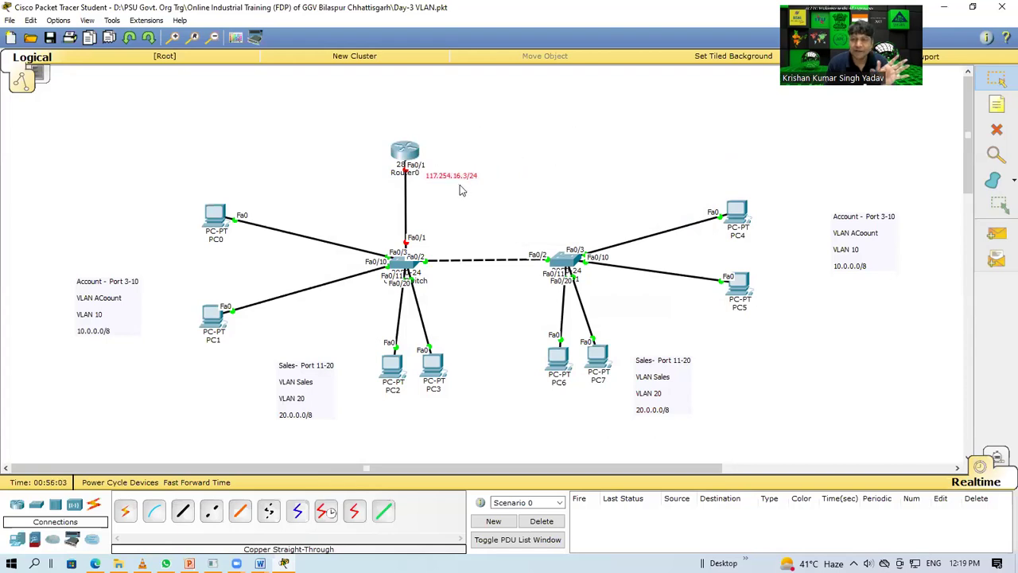
# Step: On Router0's CLI, decline initial setup and enter global configuration mode
pyautogui.click(408, 151)
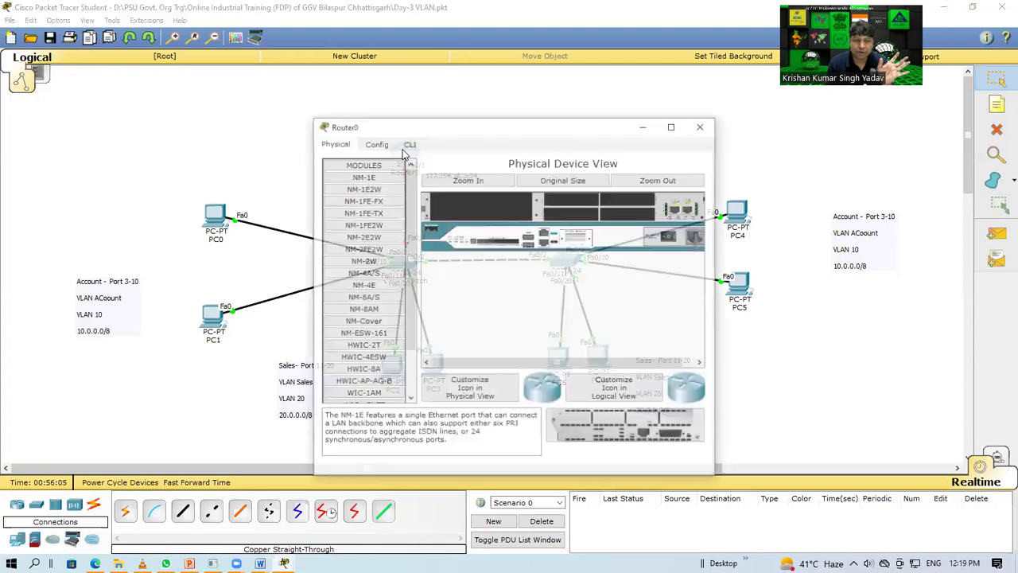
pyautogui.moveTo(437, 137); pyautogui.dragTo(706, 68)
pyautogui.click(677, 72)
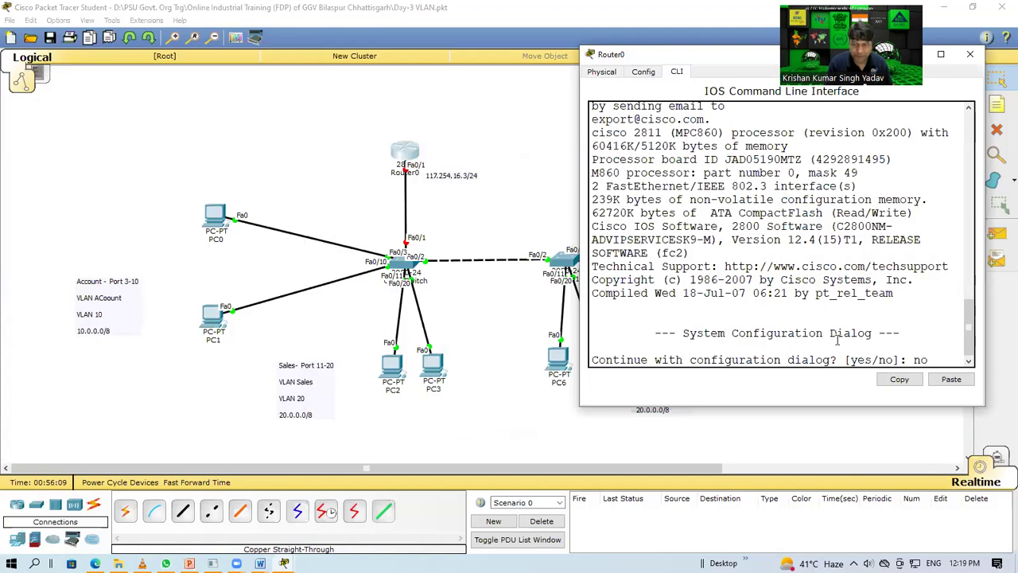
pyautogui.write('no')
pyautogui.press('Return')
pyautogui.press('Return')
pyautogui.write('enable')
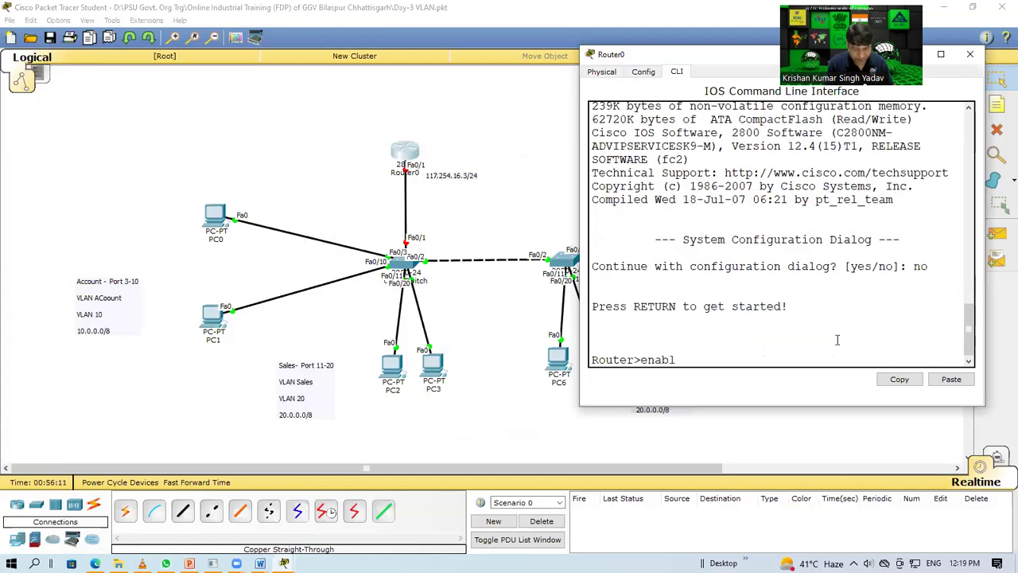
pyautogui.press('Return')
pyautogui.write('conf t')
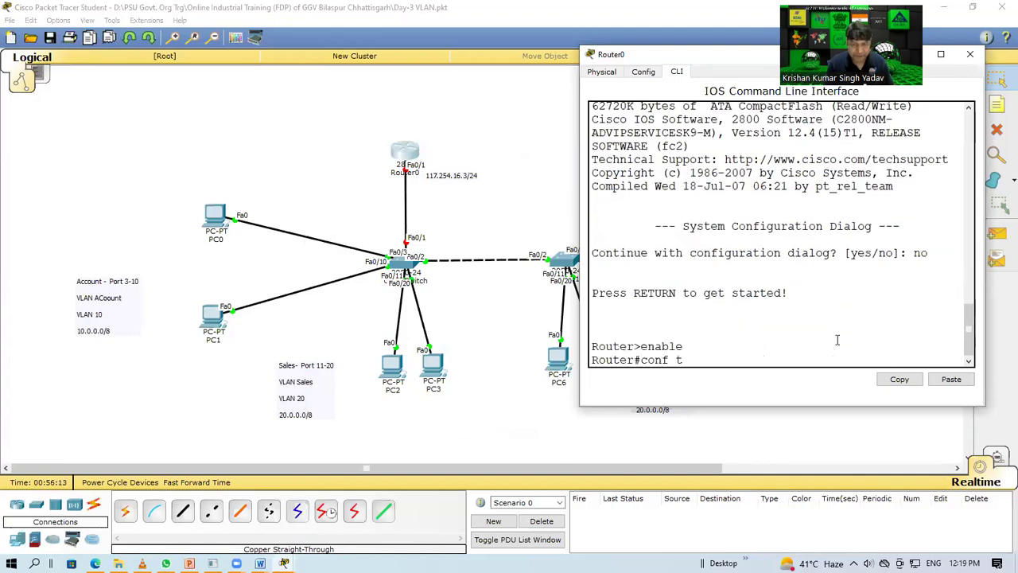
pyautogui.press('Return')
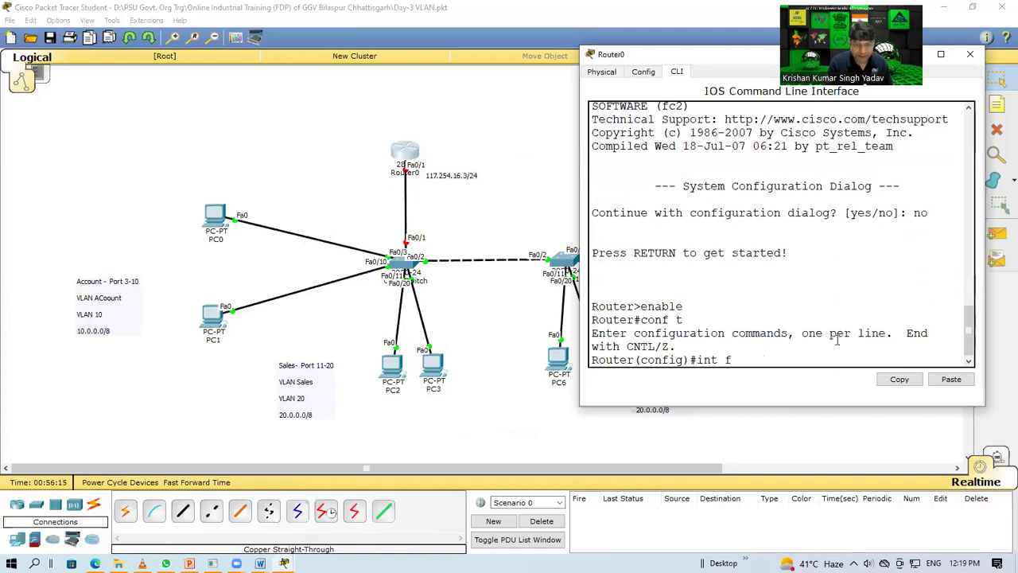
# Step: Assign Fa0/1 117.254.16.3 255.255.255.0, bring it up with no shut, and save with do wr
pyautogui.write('int fa0/1')
pyautogui.press('Return')
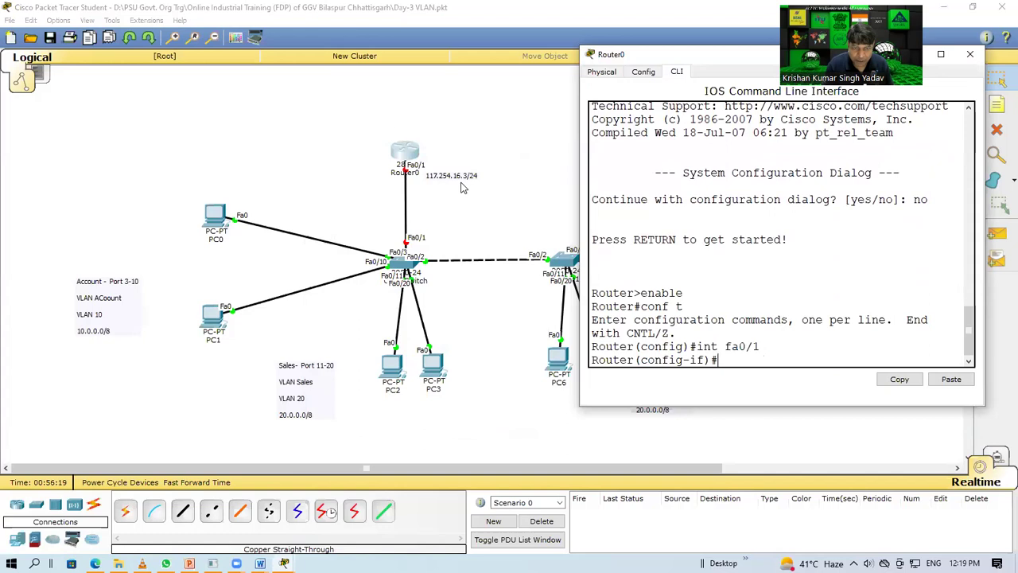
pyautogui.write('117.')
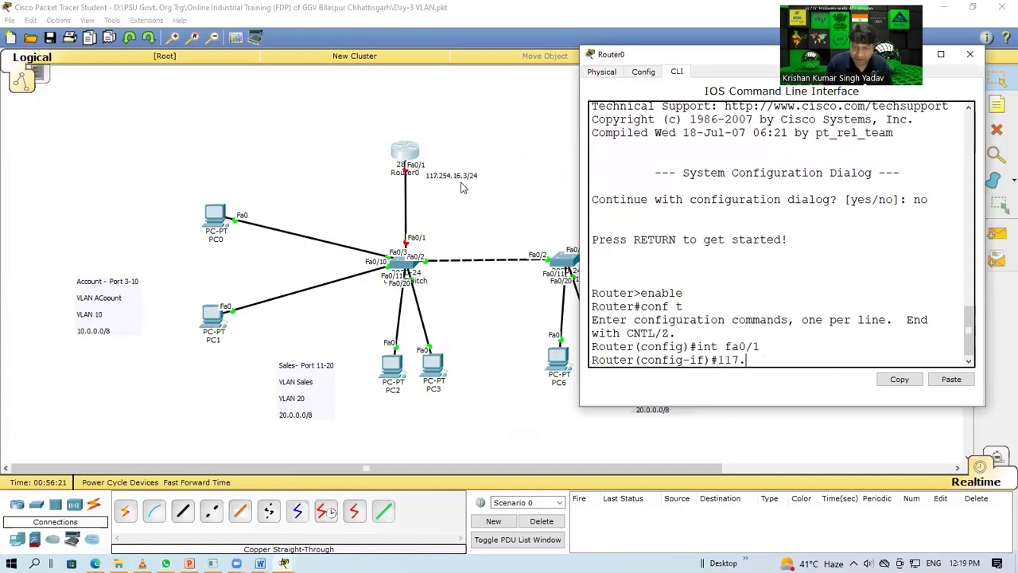
pyautogui.press('BackSpace')
pyautogui.press('BackSpace')
pyautogui.press('BackSpace')
pyautogui.press('BackSpace')
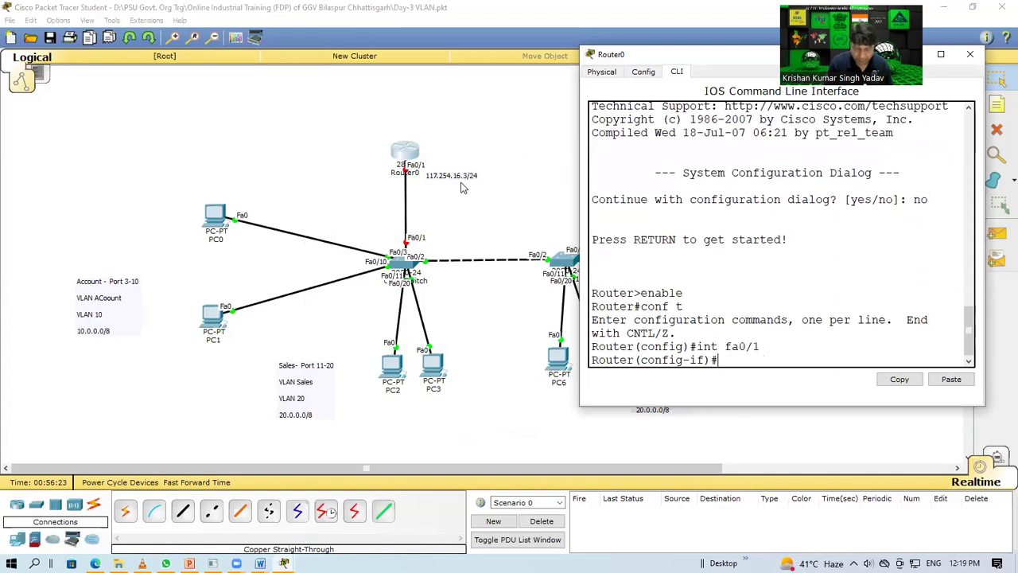
pyautogui.write('ip add 117.254.16.')
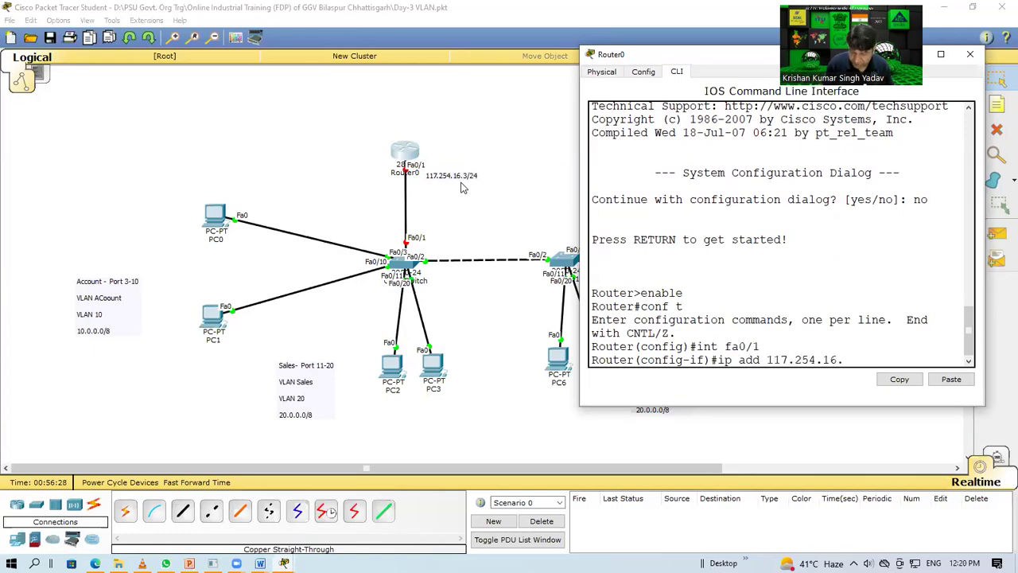
pyautogui.write('3 255.255.255.0')
pyautogui.press('Return')
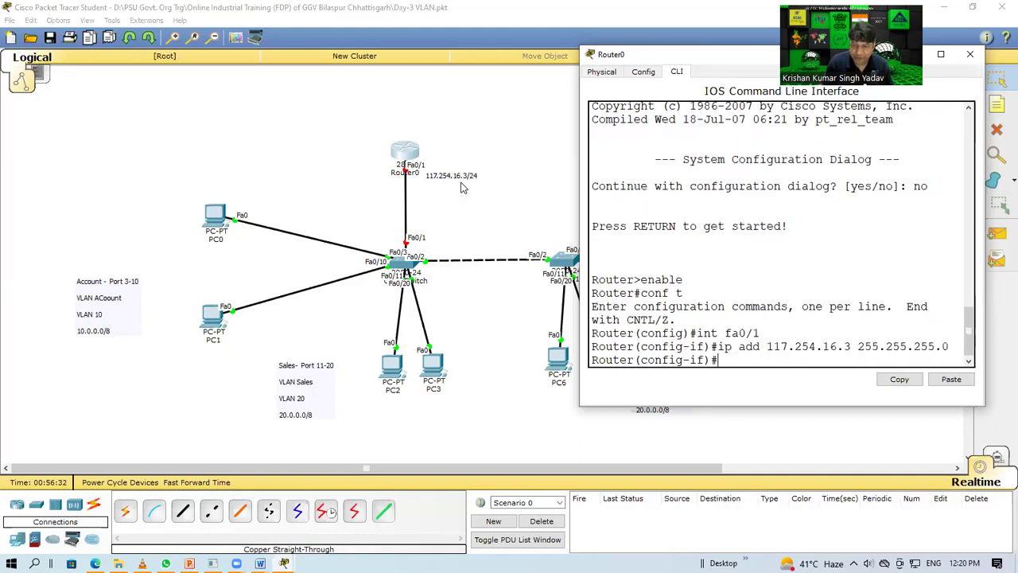
pyautogui.write('no shut')
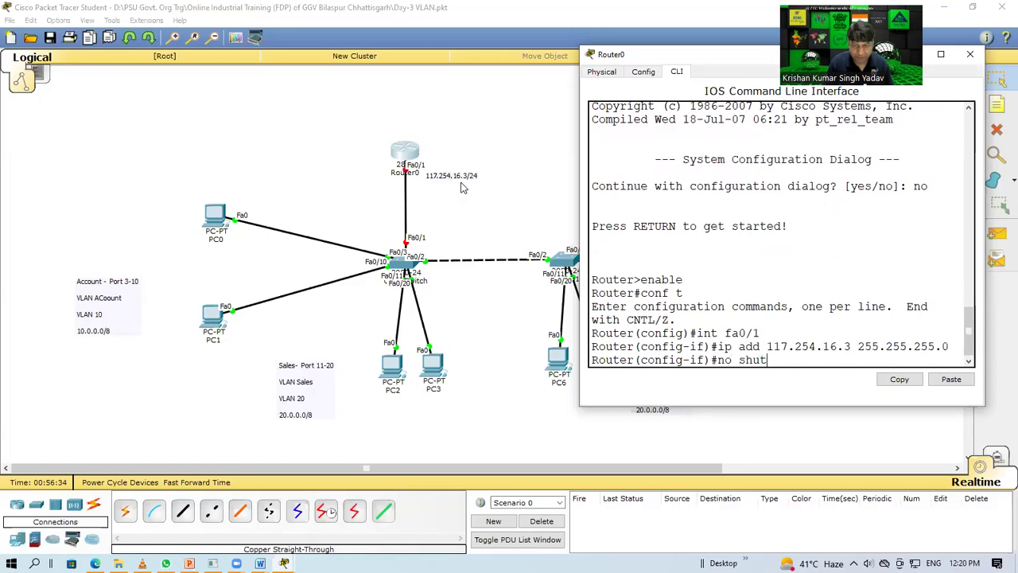
pyautogui.press('Return')
pyautogui.write('do wr')
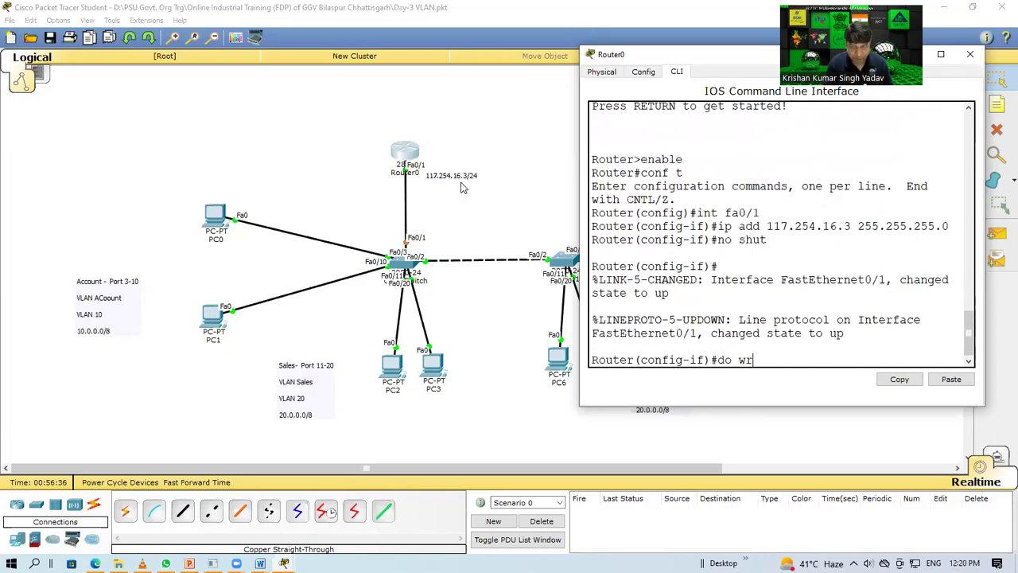
pyautogui.press('Return')
pyautogui.write('exit')
pyautogui.press('Return')
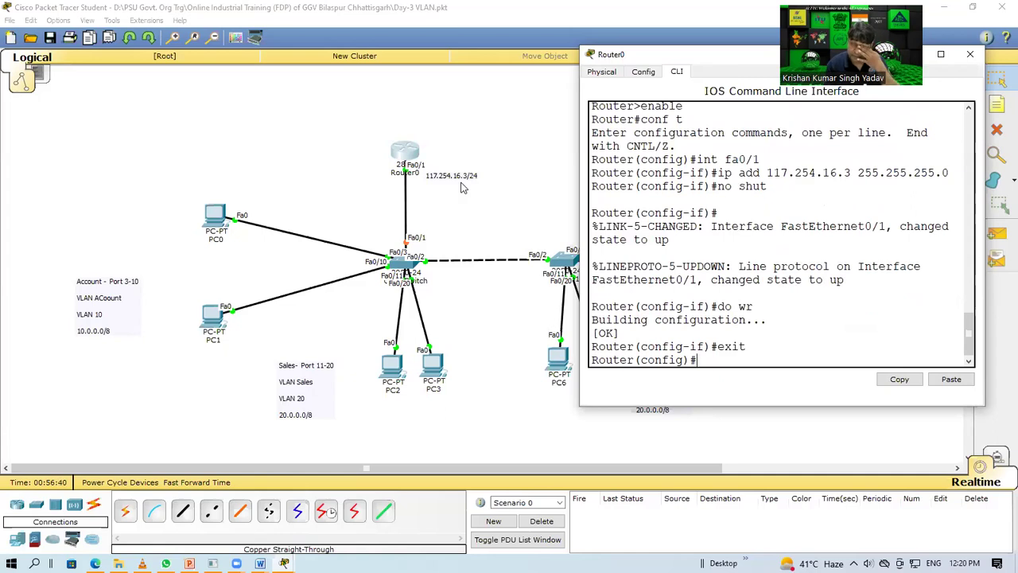
# Step: Close Router0's window and check device information across the topology
pyautogui.click(970, 53)
pyautogui.moveTo(414, 154)
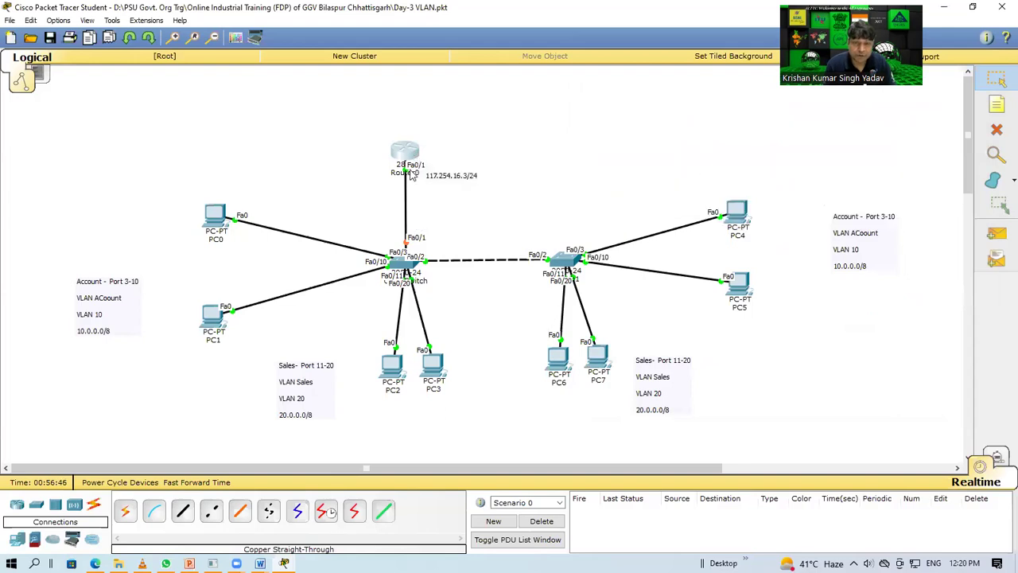
pyautogui.moveTo(411, 175)
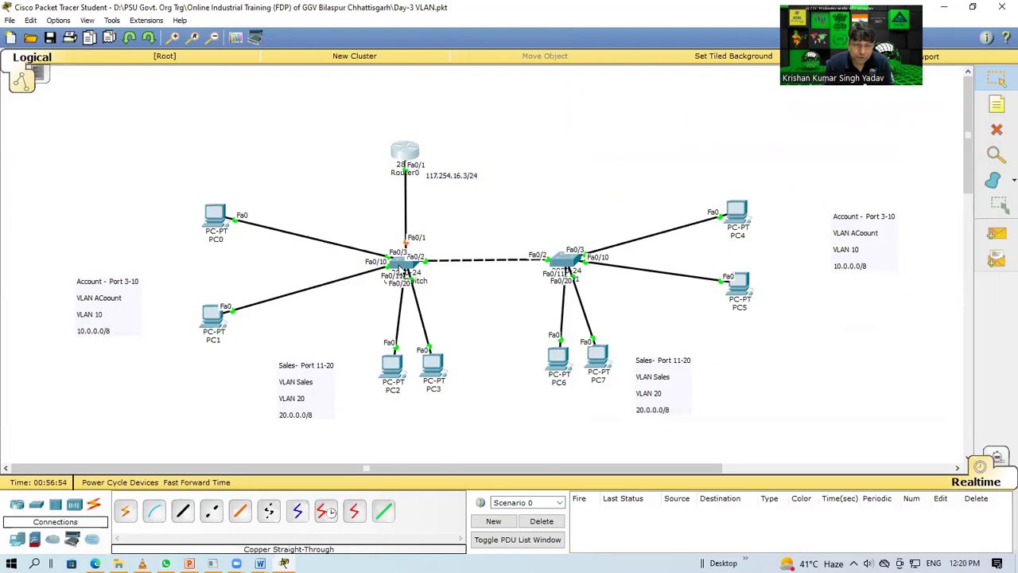
pyautogui.moveTo(405, 272)
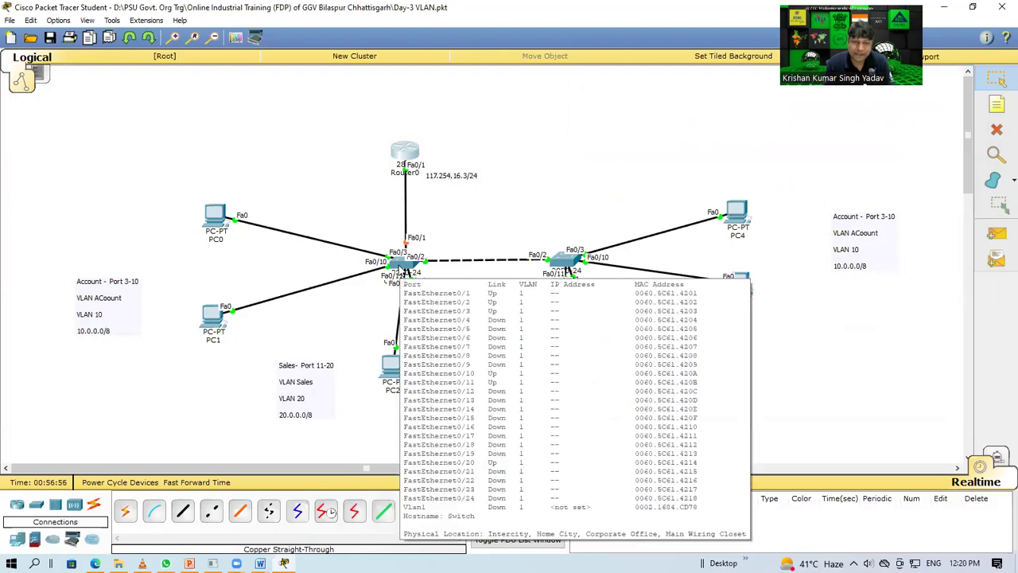
pyautogui.moveTo(568, 265)
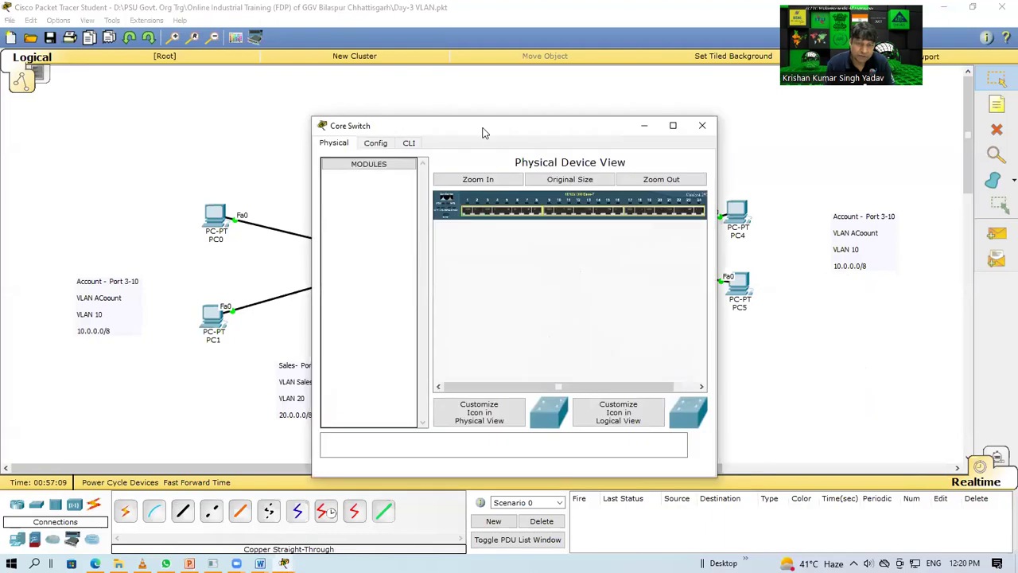
# Step: Maximize the Core Switch window and zoom in on its front panel
pyautogui.moveTo(484, 130); pyautogui.dragTo(710, 68)
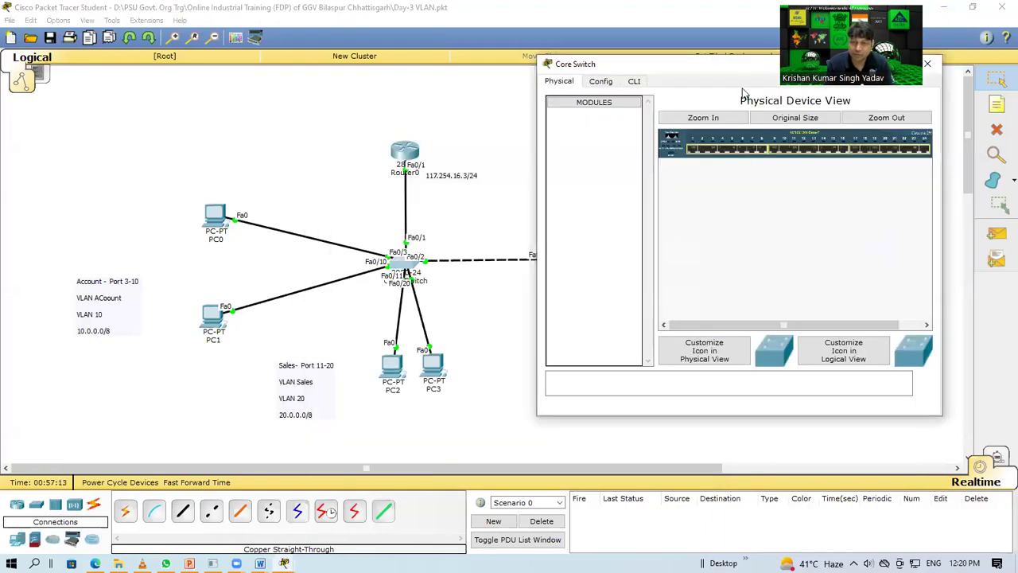
pyautogui.doubleClick(726, 65)
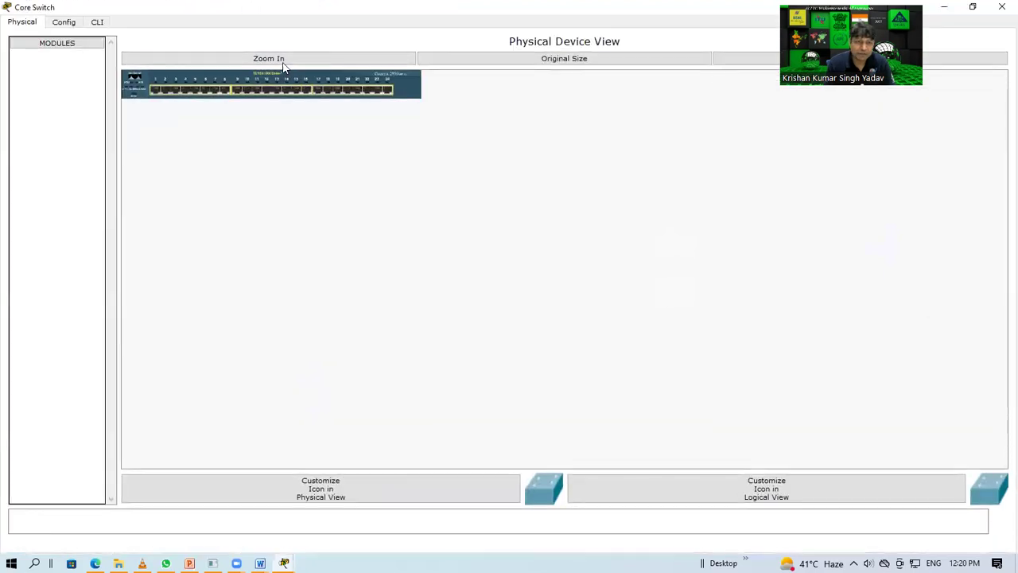
pyautogui.click(280, 60)
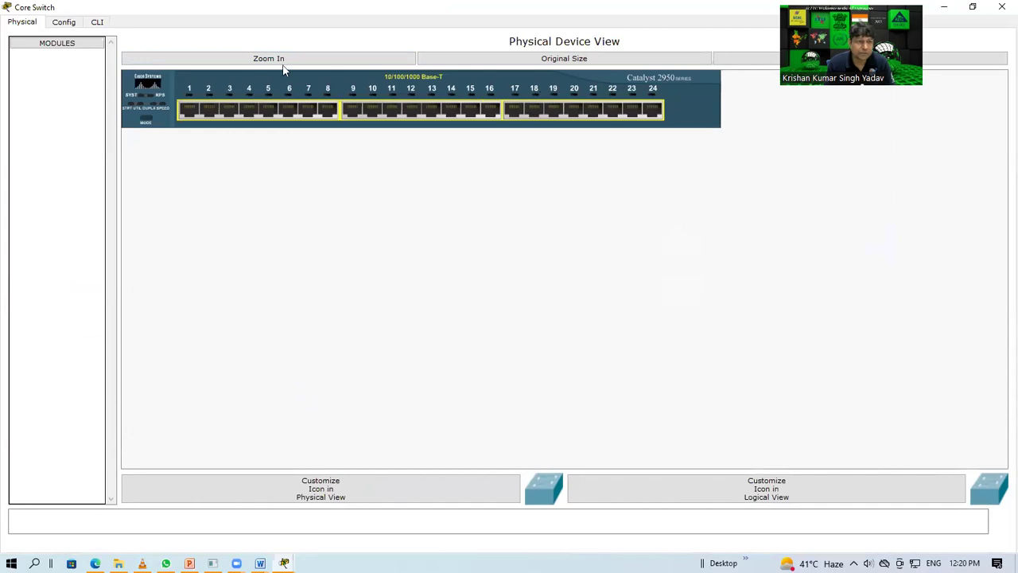
# Step: In the switch CLI, run enable and conf t, then type do show vlan
pyautogui.click(97, 23)
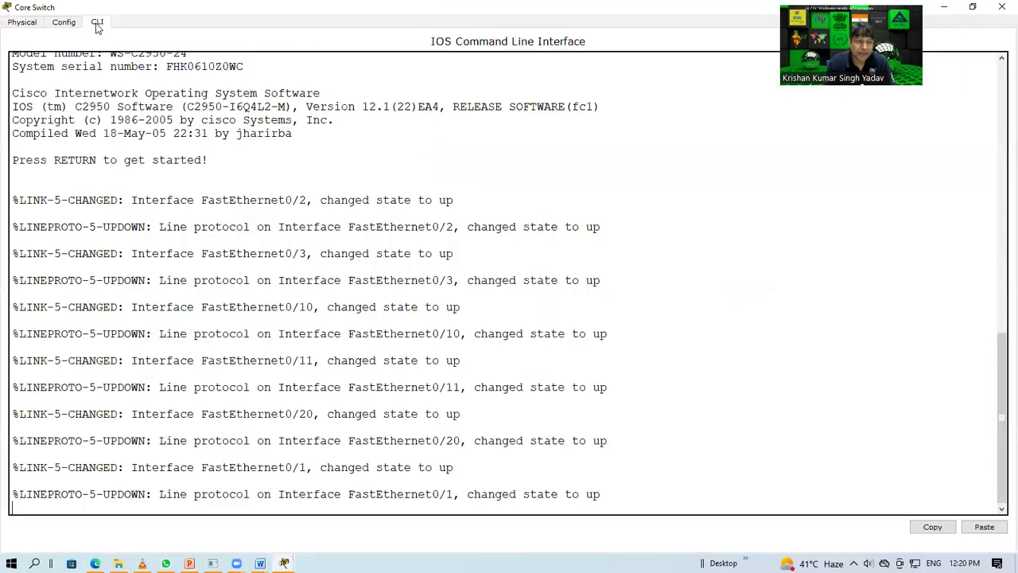
pyautogui.press('Return')
pyautogui.press('Return')
pyautogui.press('Return')
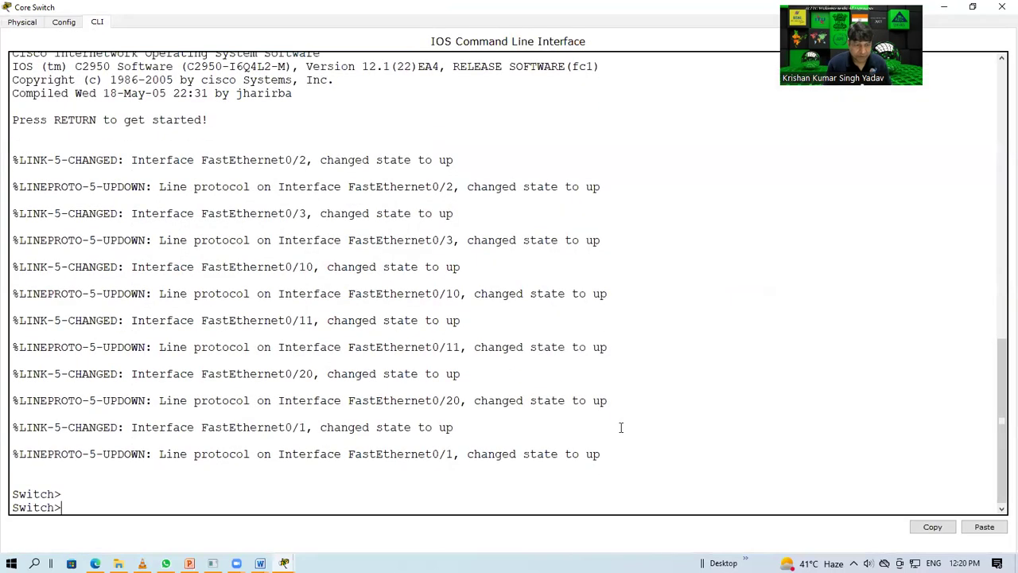
pyautogui.write('enab')
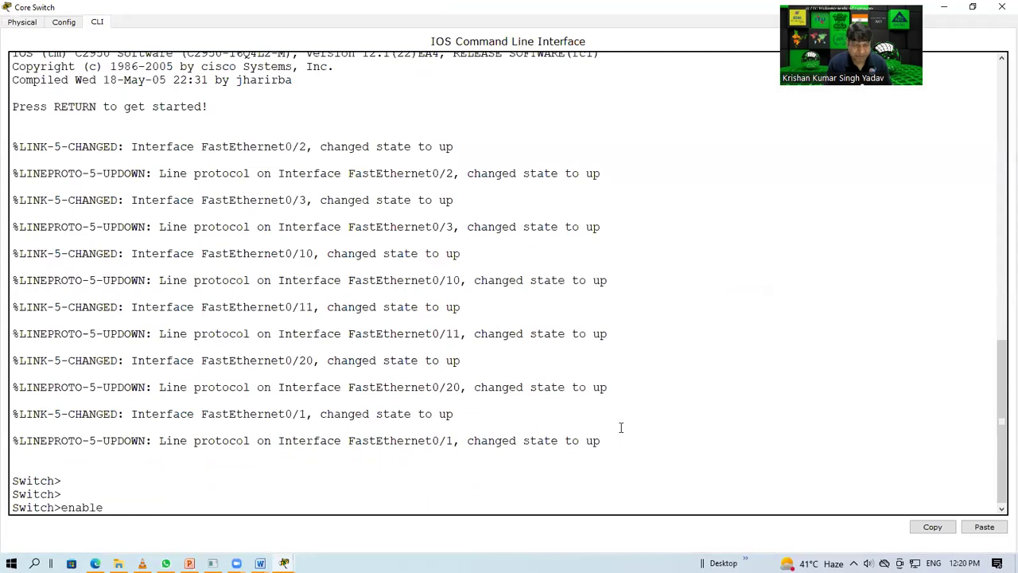
pyautogui.write('le')
pyautogui.press('Return')
pyautogui.write('conf t')
pyautogui.press('Return')
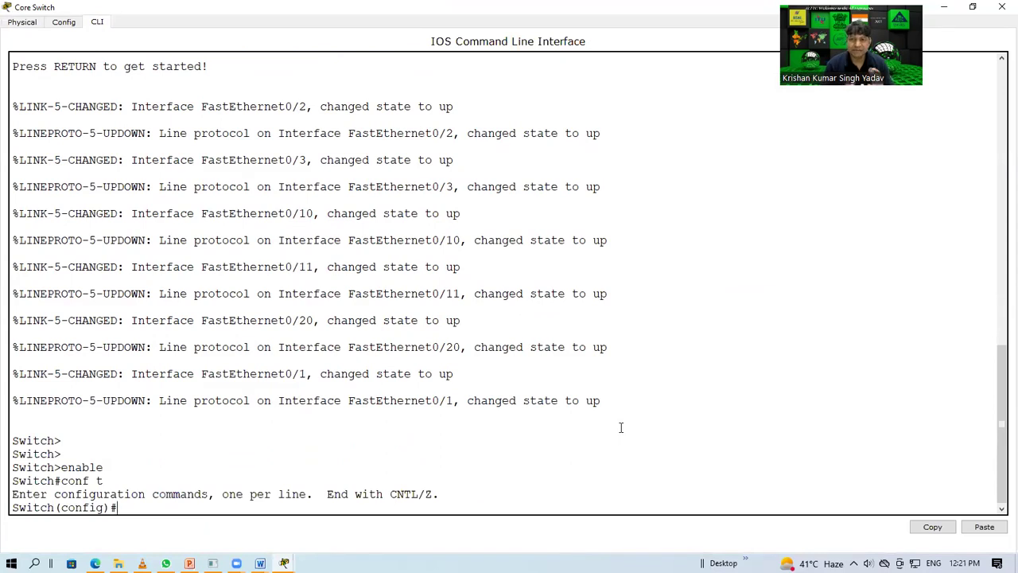
pyautogui.write('do show vlan')
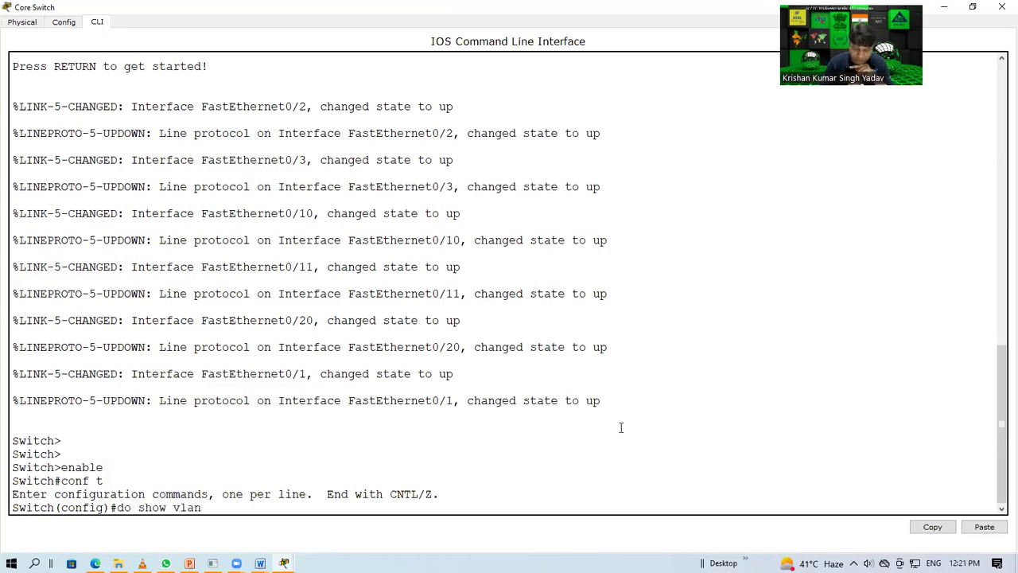
# Step: Run 'do show vlan' and highlight VLAN 1 with its Fa0/1–Fa0/24 port list
pyautogui.press('Return')
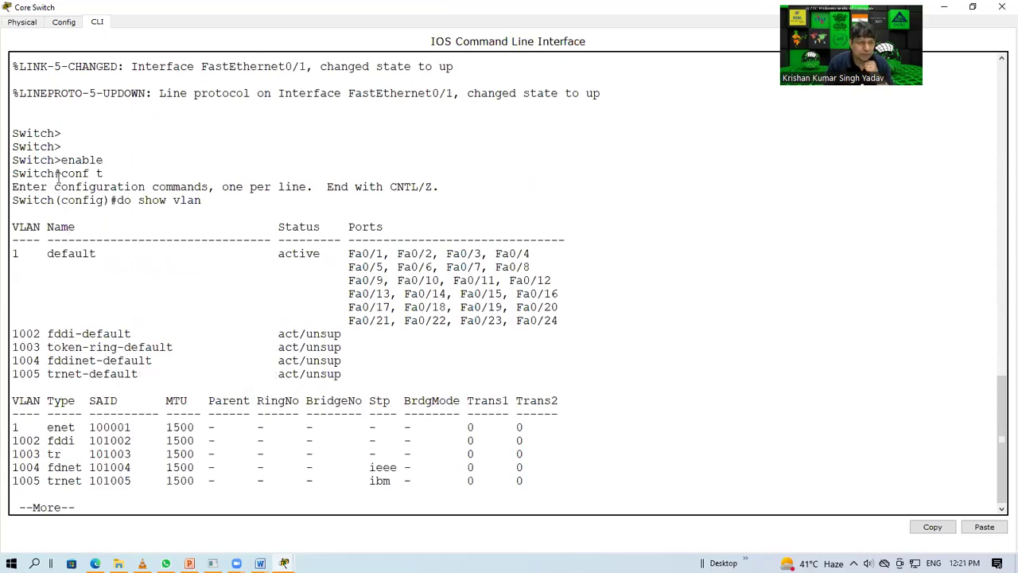
pyautogui.moveTo(204, 200); pyautogui.dragTo(125, 201)
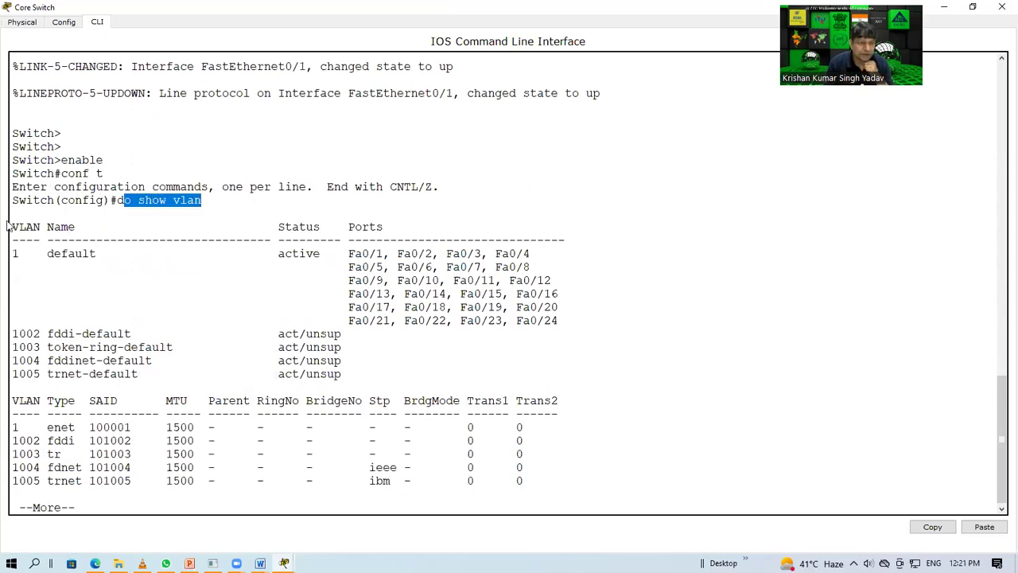
pyautogui.click(23, 209)
pyautogui.moveTo(22, 210); pyautogui.dragTo(661, 516)
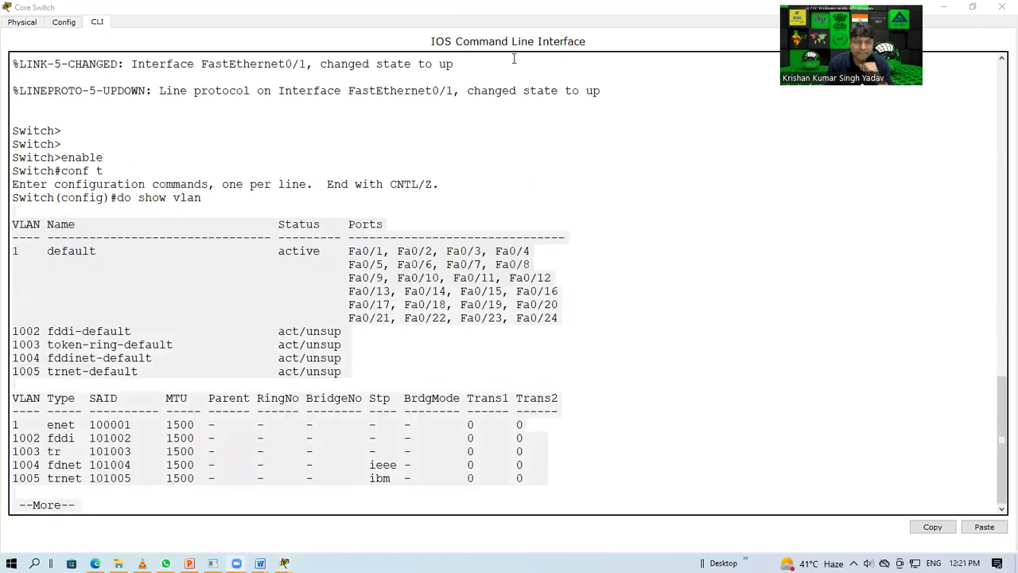
pyautogui.moveTo(27, 244)
pyautogui.mouseDown()
pyautogui.moveTo(17, 232)
pyautogui.moveTo(11, 259)
pyautogui.moveTo(100, 258)
pyautogui.moveTo(80, 232)
pyautogui.moveTo(45, 253)
pyautogui.mouseUp()
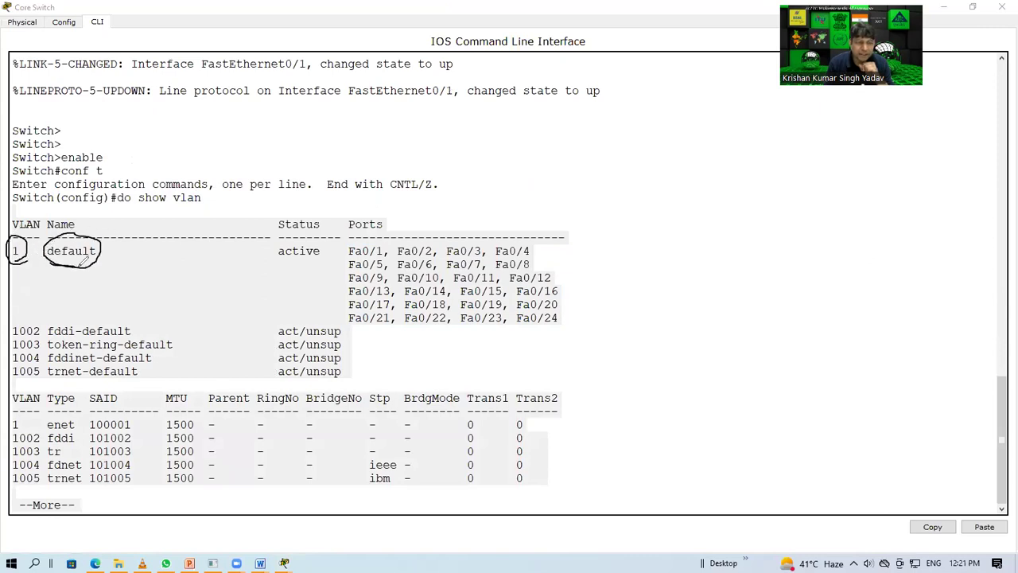
pyautogui.moveTo(336, 238)
pyautogui.mouseDown()
pyautogui.moveTo(582, 246)
pyautogui.moveTo(598, 295)
pyautogui.moveTo(573, 330)
pyautogui.moveTo(419, 332)
pyautogui.moveTo(350, 310)
pyautogui.moveTo(327, 291)
pyautogui.moveTo(335, 255)
pyautogui.moveTo(358, 239)
pyautogui.mouseUp()
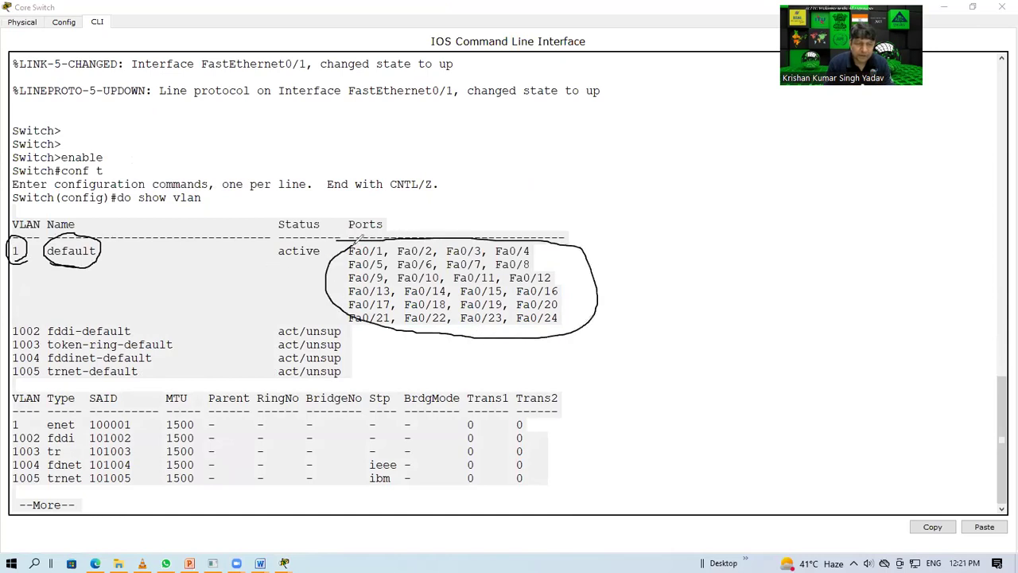
pyautogui.moveTo(573, 163)
pyautogui.mouseDown()
pyautogui.moveTo(548, 234)
pyautogui.moveTo(575, 193)
pyautogui.mouseUp()
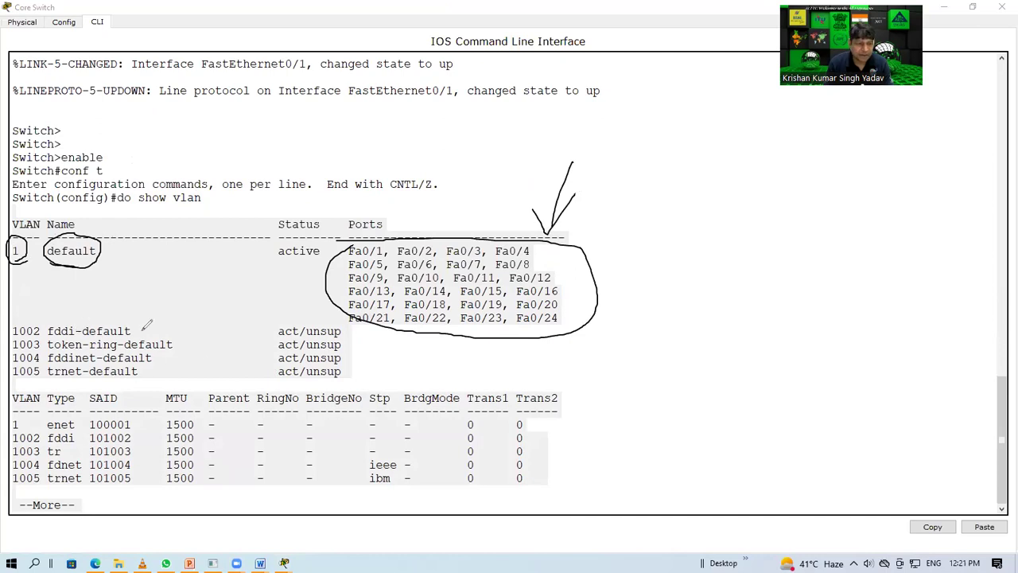
# Step: Annotate the 1002–1005 default VLAN rows, their names, RingNo column and 1500 MTU values
pyautogui.moveTo(145, 329); pyautogui.dragTo(179, 311)
pyautogui.moveTo(181, 348)
pyautogui.mouseDown()
pyautogui.moveTo(216, 315)
pyautogui.moveTo(203, 337)
pyautogui.mouseUp()
pyautogui.moveTo(152, 359); pyautogui.dragTo(176, 368)
pyautogui.moveTo(135, 296)
pyautogui.mouseDown()
pyautogui.moveTo(106, 264)
pyautogui.moveTo(123, 266)
pyautogui.mouseUp()
pyautogui.moveTo(55, 301)
pyautogui.mouseDown()
pyautogui.moveTo(23, 317)
pyautogui.moveTo(19, 383)
pyautogui.moveTo(166, 390)
pyautogui.moveTo(206, 355)
pyautogui.moveTo(175, 307)
pyautogui.moveTo(87, 298)
pyautogui.moveTo(56, 317)
pyautogui.mouseUp()
pyautogui.moveTo(206, 362)
pyautogui.mouseDown()
pyautogui.moveTo(283, 408)
pyautogui.moveTo(243, 378)
pyautogui.moveTo(272, 388)
pyautogui.mouseUp()
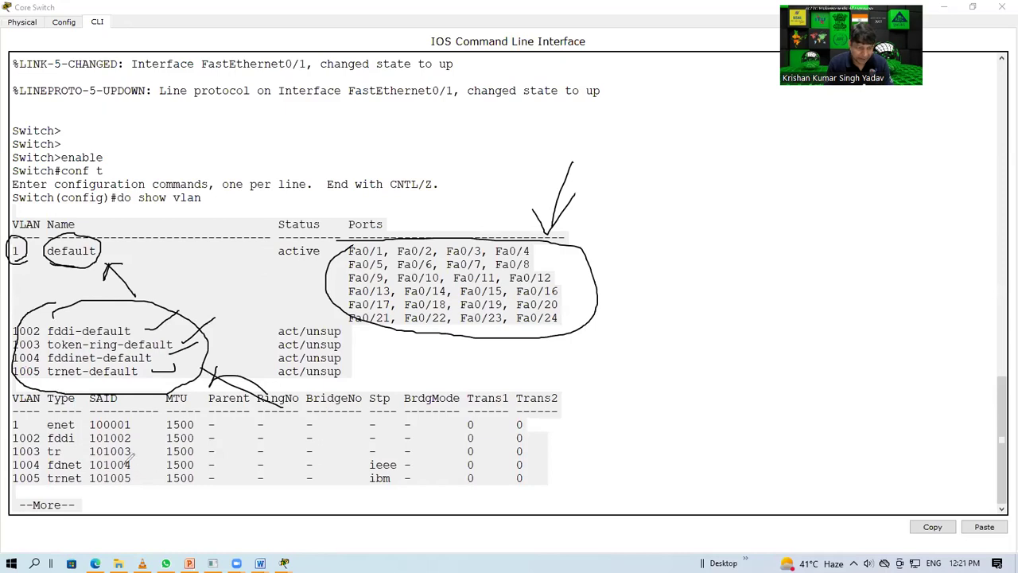
pyautogui.moveTo(189, 401)
pyautogui.mouseDown()
pyautogui.moveTo(179, 437)
pyautogui.moveTo(193, 422)
pyautogui.mouseUp()
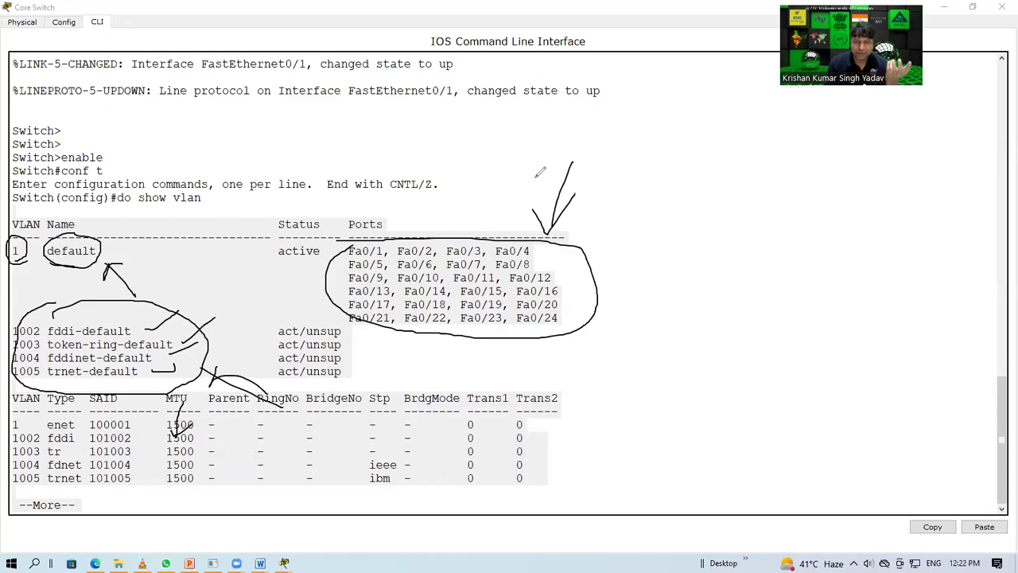
# Step: Clear the marks and sketch VLANs 10 and 20 mapped to a port group beside the table
pyautogui.press('e')
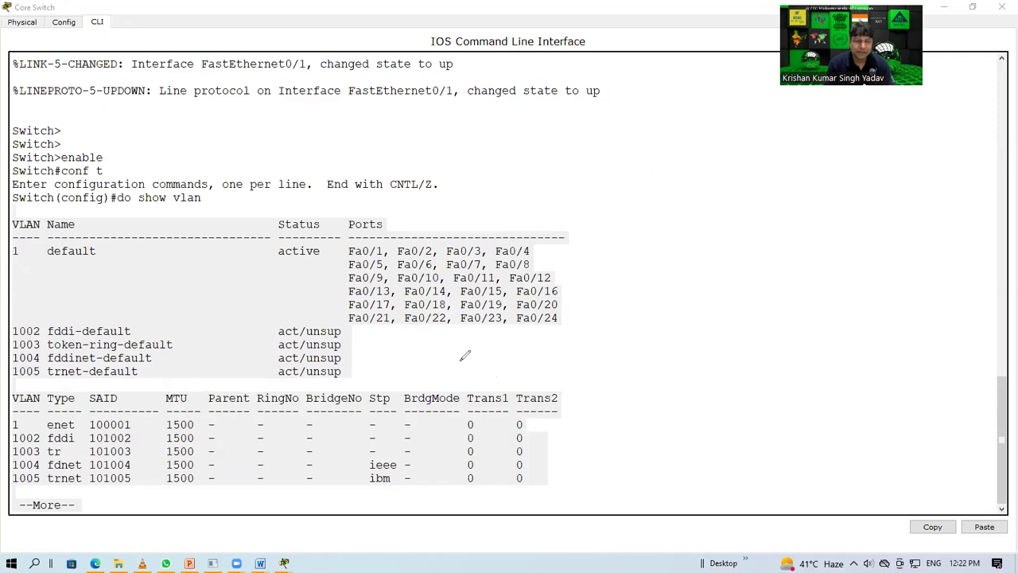
pyautogui.moveTo(8, 265); pyautogui.dragTo(123, 265)
pyautogui.moveTo(320, 237)
pyautogui.mouseDown()
pyautogui.moveTo(580, 245)
pyautogui.moveTo(591, 292)
pyautogui.moveTo(451, 345)
pyautogui.moveTo(336, 283)
pyautogui.moveTo(372, 232)
pyautogui.mouseUp()
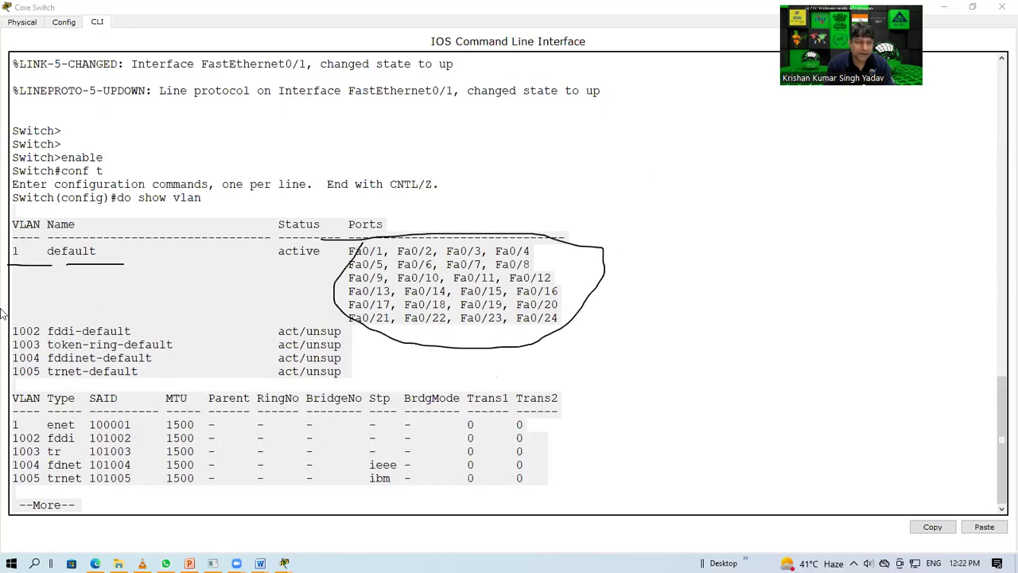
pyautogui.moveTo(16, 293)
pyautogui.mouseDown()
pyautogui.moveTo(22, 322)
pyautogui.moveTo(40, 350)
pyautogui.mouseUp()
pyautogui.moveTo(53, 328); pyautogui.dragTo(54, 347)
pyautogui.moveTo(42, 305)
pyautogui.mouseDown()
pyautogui.moveTo(78, 297)
pyautogui.moveTo(66, 291)
pyautogui.moveTo(78, 316)
pyautogui.mouseUp()
pyautogui.moveTo(102, 278)
pyautogui.mouseDown()
pyautogui.moveTo(148, 273)
pyautogui.moveTo(167, 315)
pyautogui.moveTo(118, 333)
pyautogui.moveTo(121, 323)
pyautogui.moveTo(111, 354)
pyautogui.mouseUp()
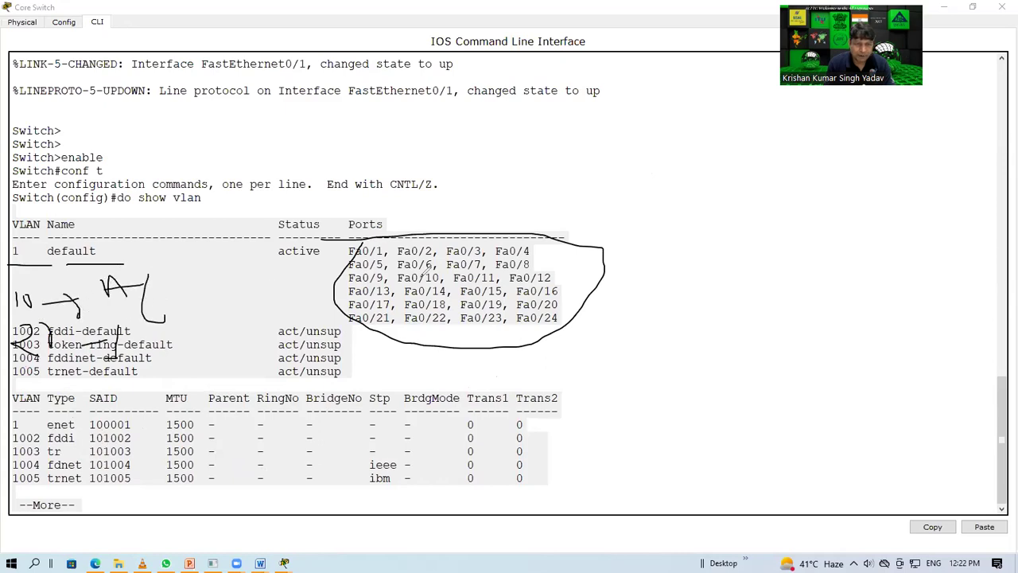
pyautogui.moveTo(455, 253)
pyautogui.mouseDown()
pyautogui.moveTo(541, 259)
pyautogui.moveTo(455, 280)
pyautogui.moveTo(191, 312)
pyautogui.mouseUp()
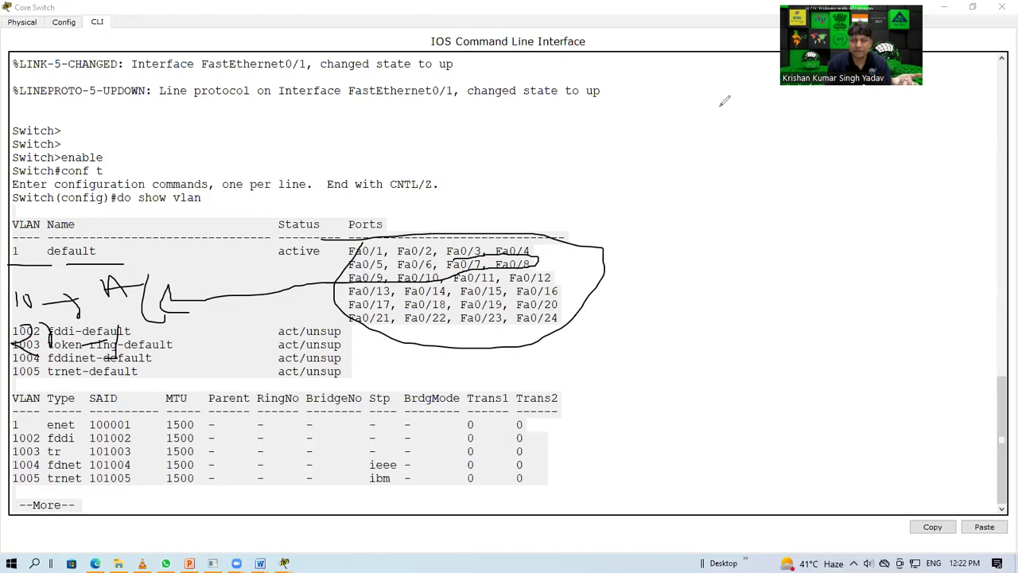
# Step: Erase the sketches and page past --More-- to the end of the VLAN listing
pyautogui.press('Escape')
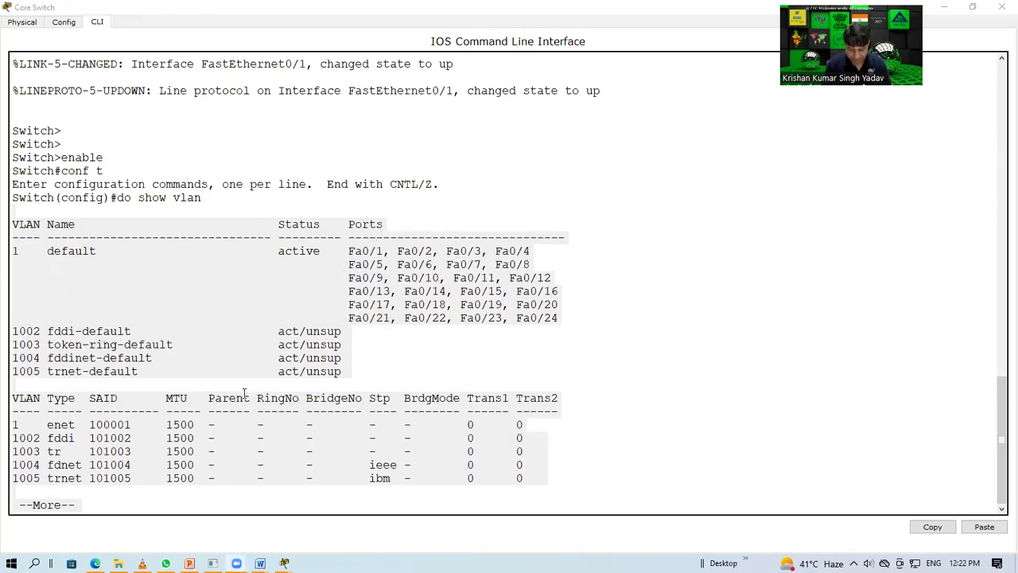
pyautogui.tripleClick(229, 423)
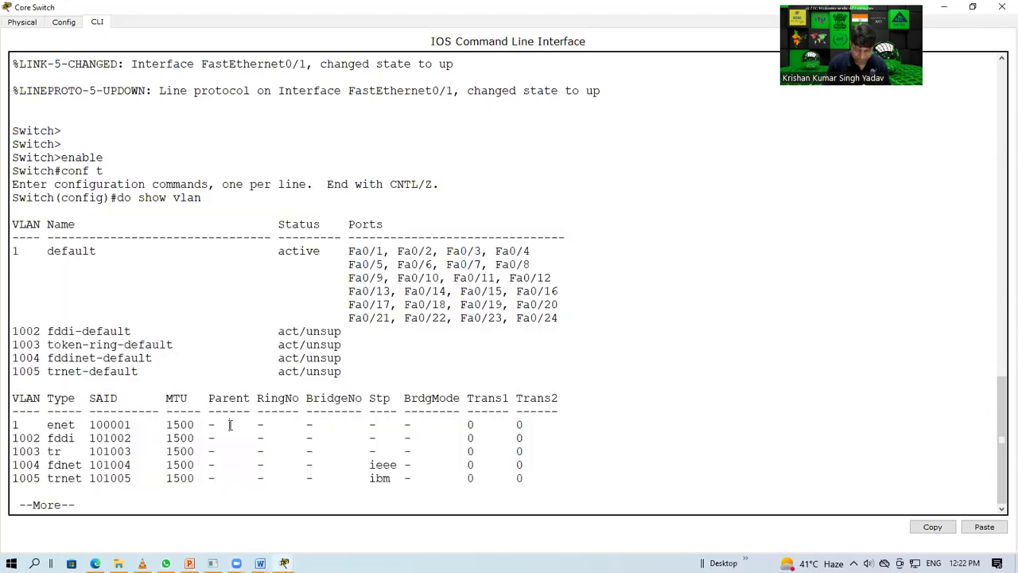
pyautogui.press('space')
pyautogui.press('Return')
pyautogui.press('Return')
pyautogui.press('Return')
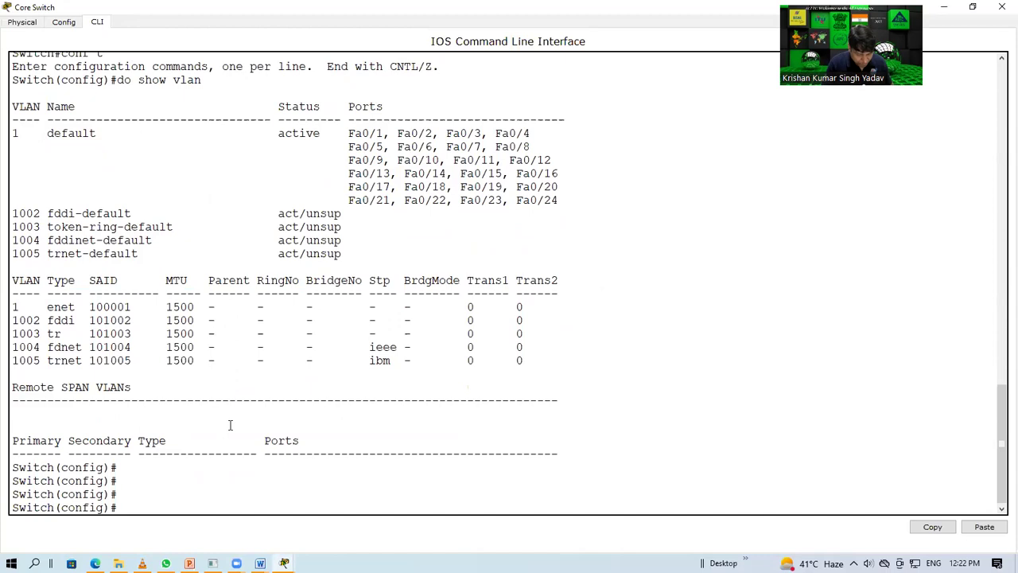
# Step: Check the vlan command's help with '?', then enter configuration for VLAN 10
pyautogui.write('vlan')
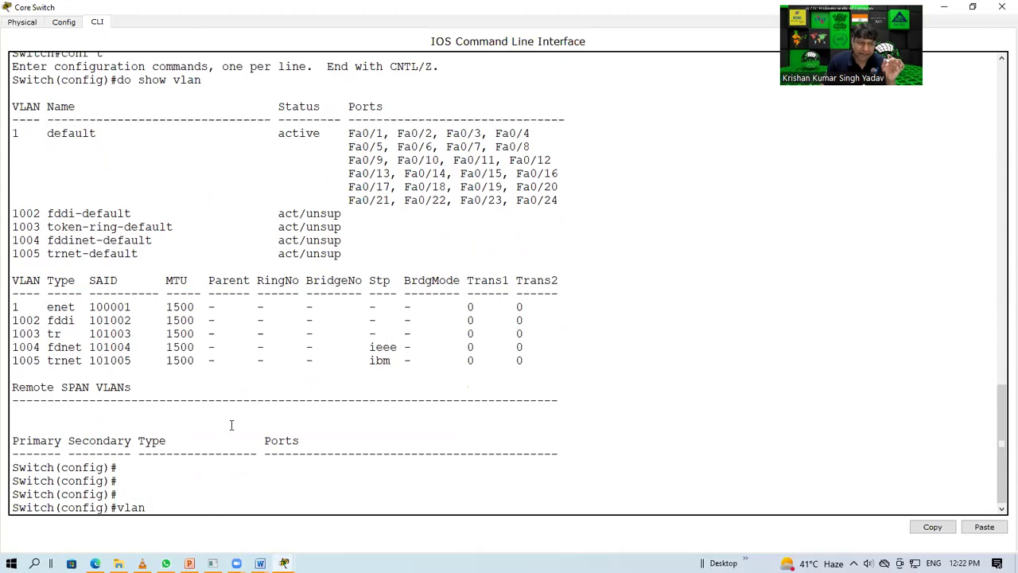
pyautogui.write('?')
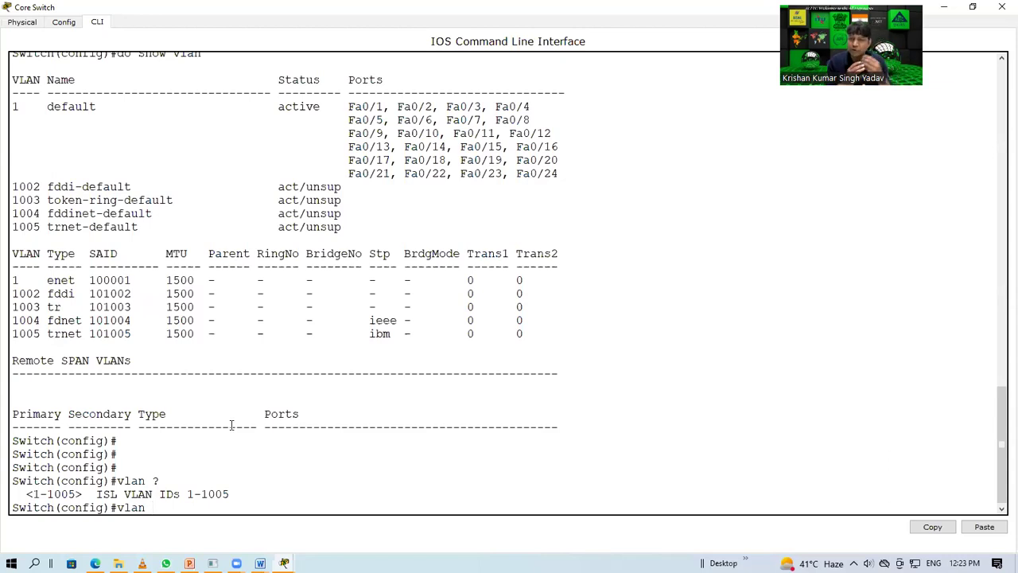
pyautogui.write('10')
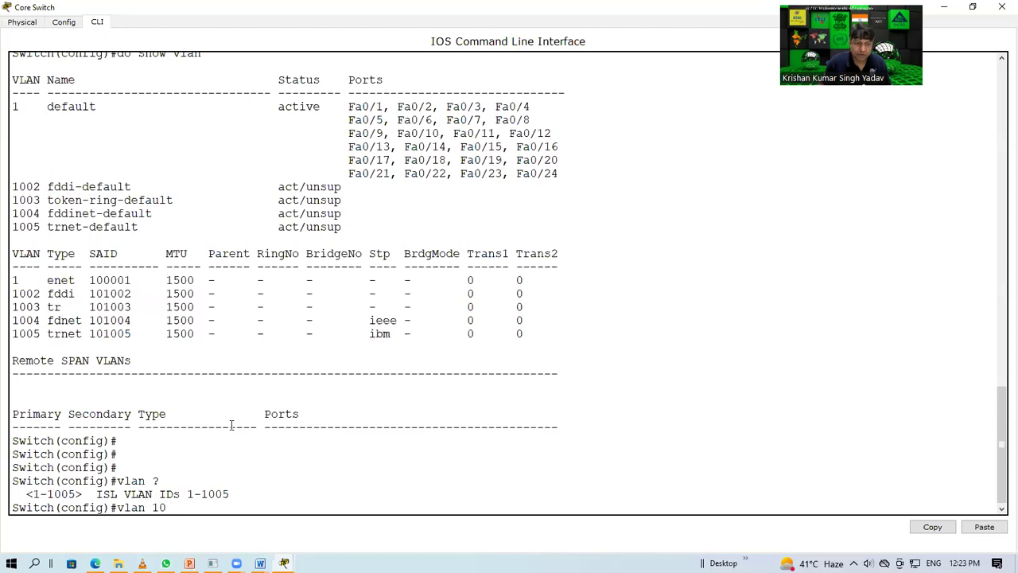
pyautogui.press('Return')
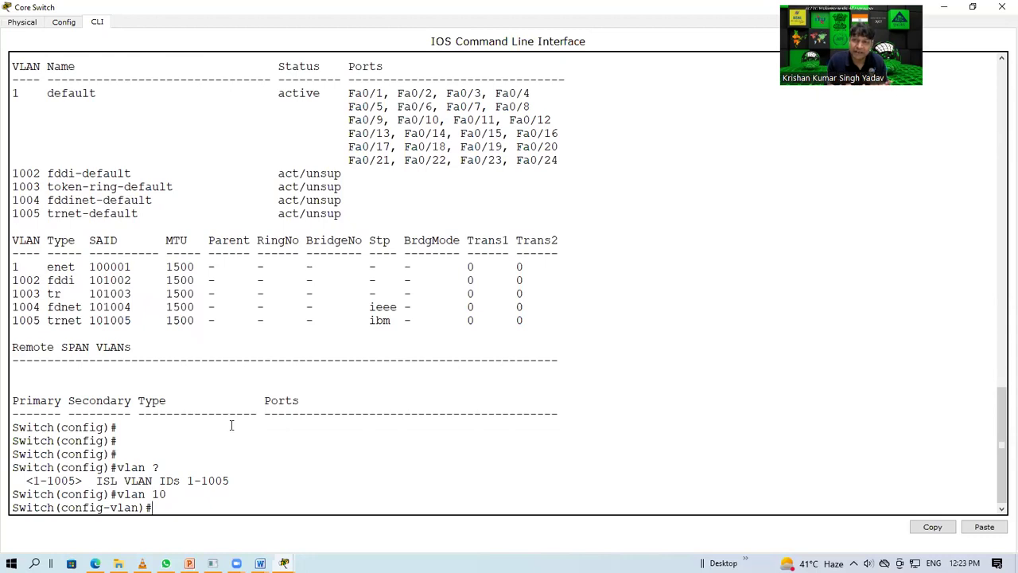
# Step: Name VLAN 10 'account', save with do wr, exit, and recall 'do show vlan'
pyautogui.write('nam,e')
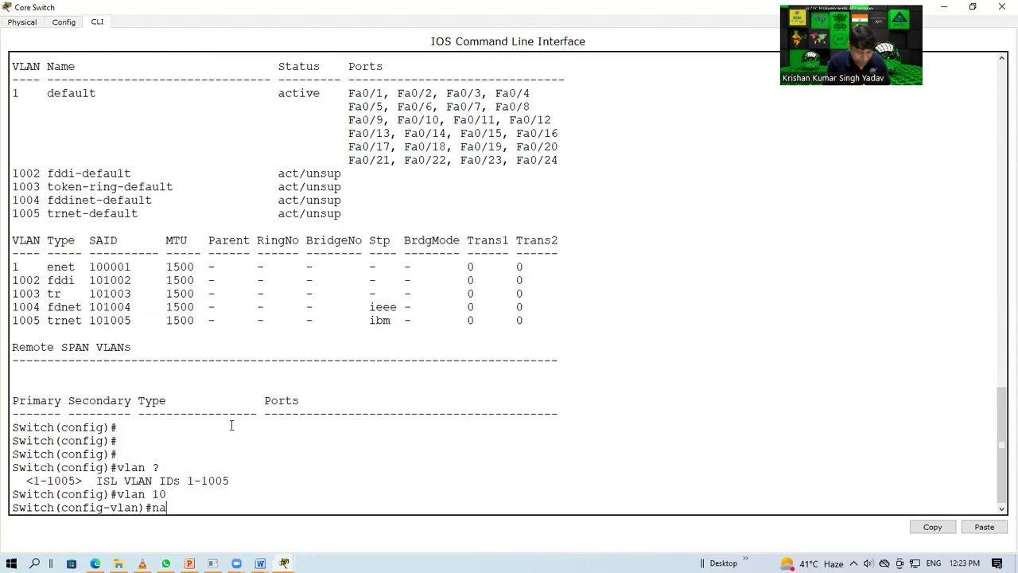
pyautogui.press('BackSpace')
pyautogui.press('BackSpace')
pyautogui.press('BackSpace')
pyautogui.write('me accoun')
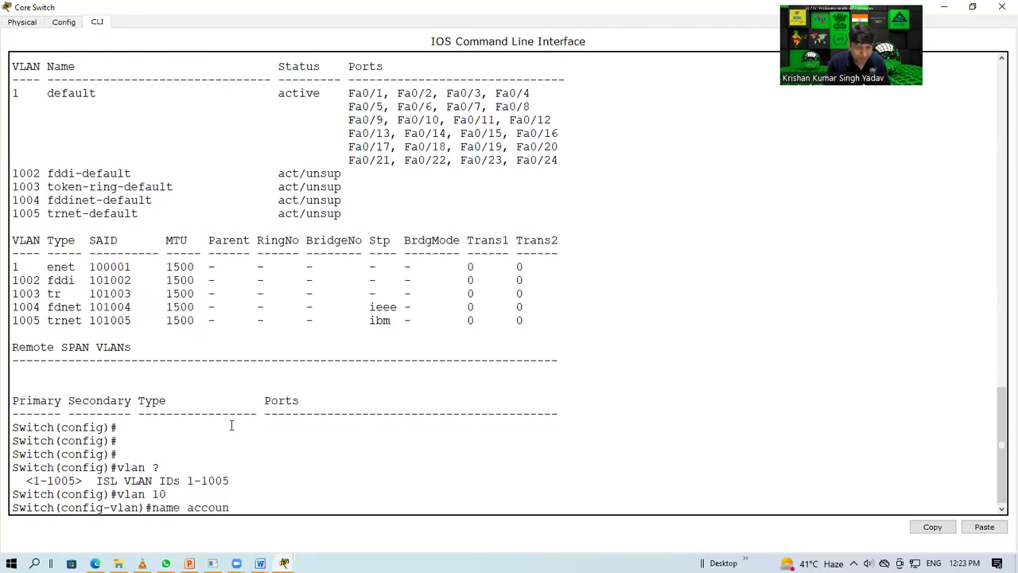
pyautogui.write('t')
pyautogui.press('Return')
pyautogui.write('do')
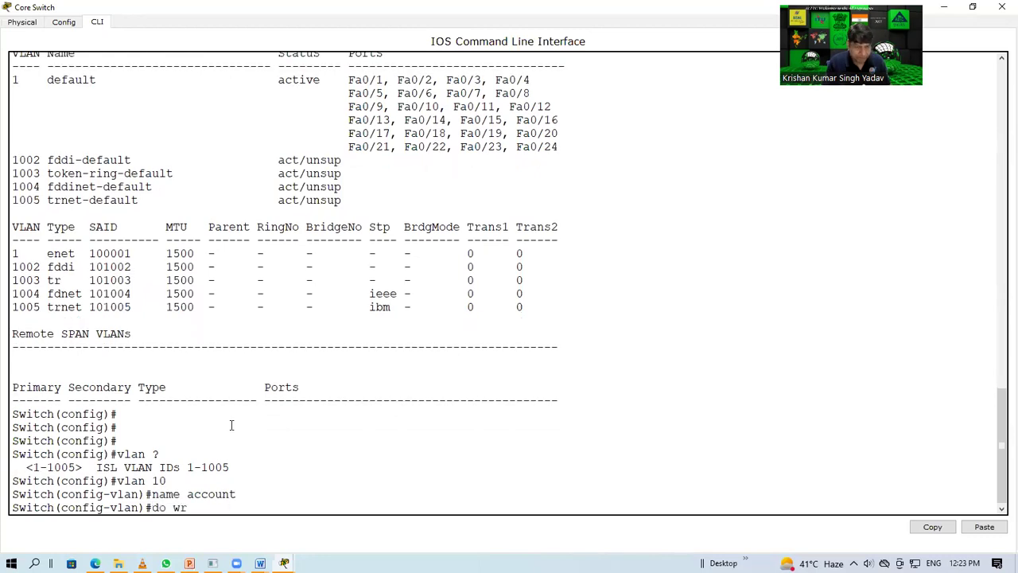
pyautogui.write(' wr')
pyautogui.press('Return')
pyautogui.write('exit')
pyautogui.press('Return')
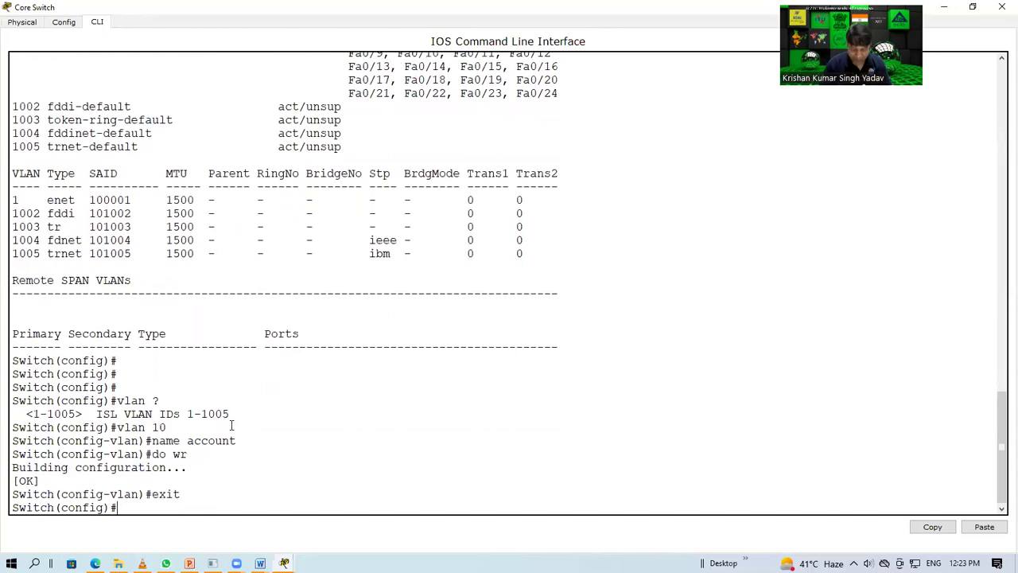
pyautogui.press('Up')
pyautogui.press('Up')
pyautogui.press('Up')
pyautogui.press('Up')
pyautogui.press('Up')
pyautogui.press('Up')
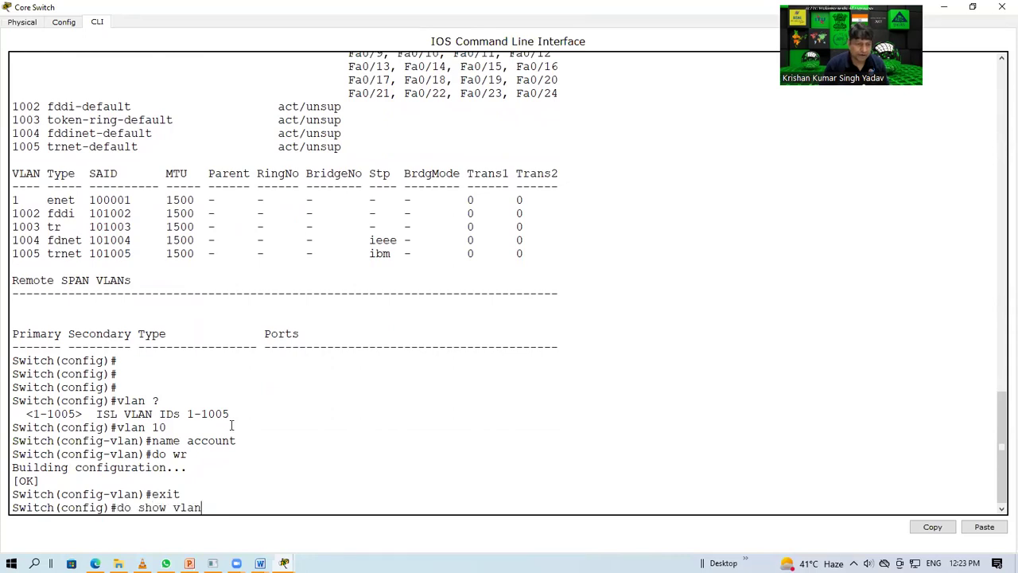
# Step: Rerun 'do show vlan', highlight the new active VLAN 10 'account' row, and page to the end
pyautogui.press('Return')
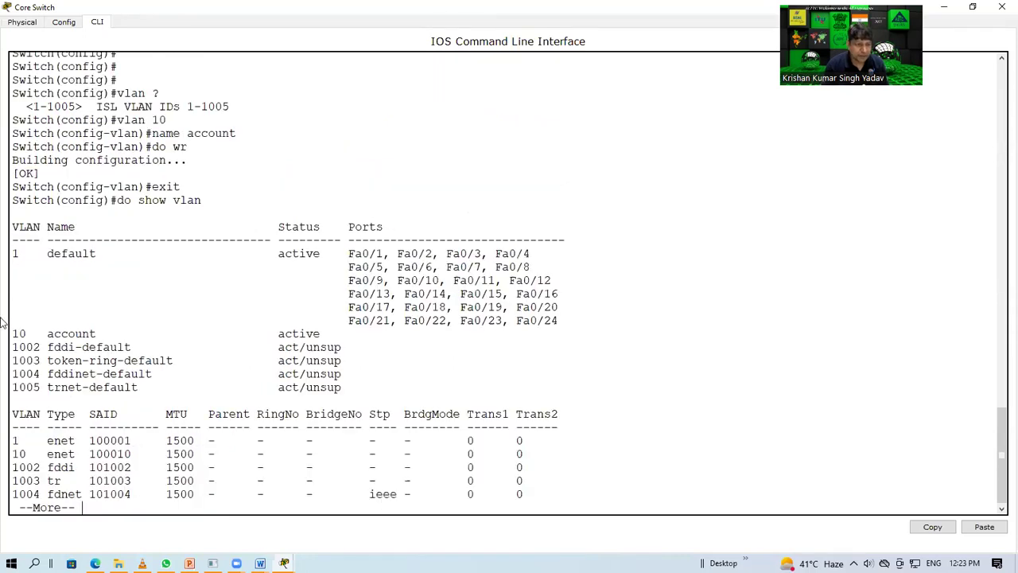
pyautogui.moveTo(12, 333); pyautogui.dragTo(126, 333)
pyautogui.scroll(10, 127, 266)
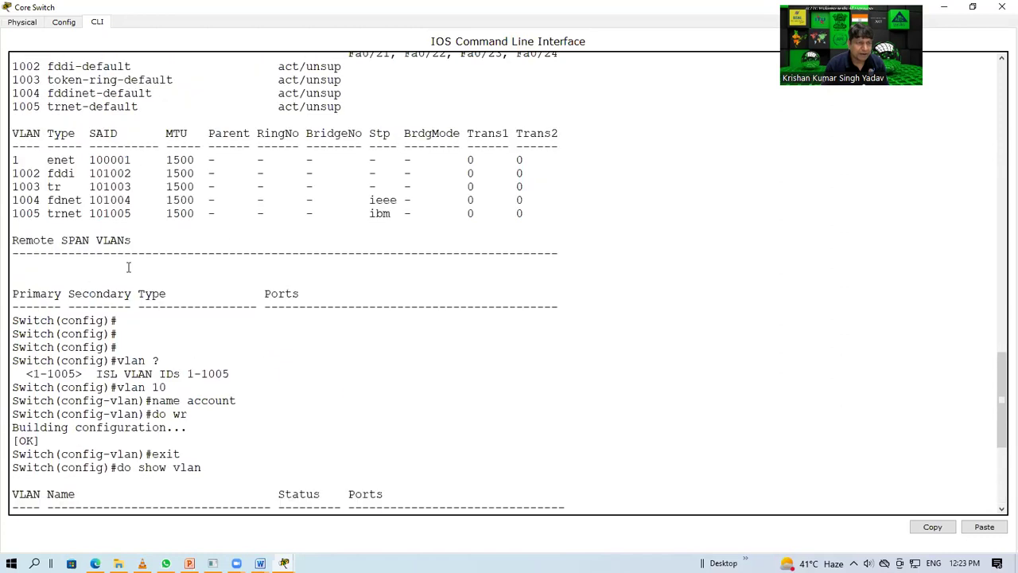
pyautogui.moveTo(14, 141); pyautogui.dragTo(91, 164)
pyautogui.scroll(-10, 121, 329)
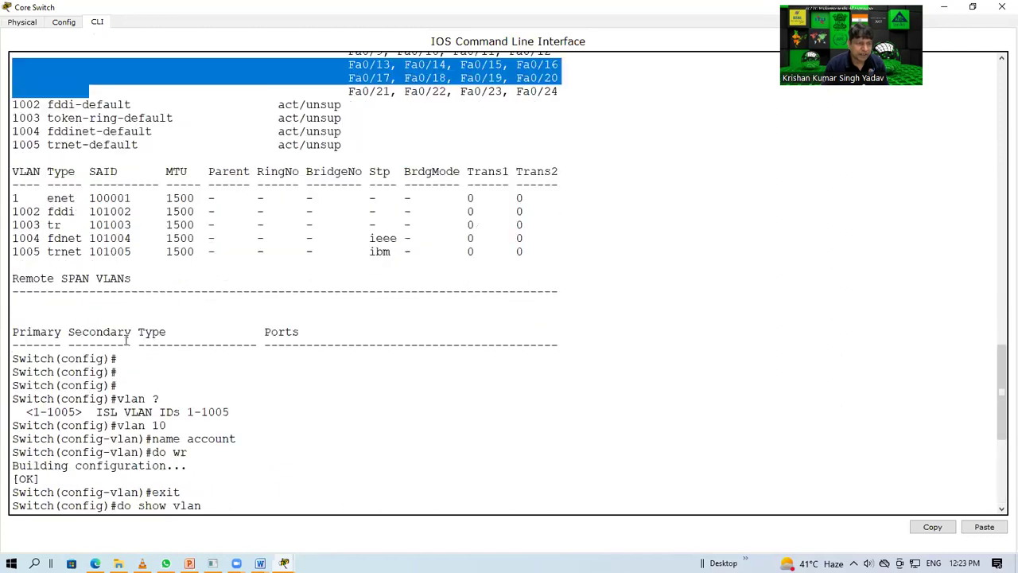
pyautogui.moveTo(23, 330); pyautogui.dragTo(265, 329)
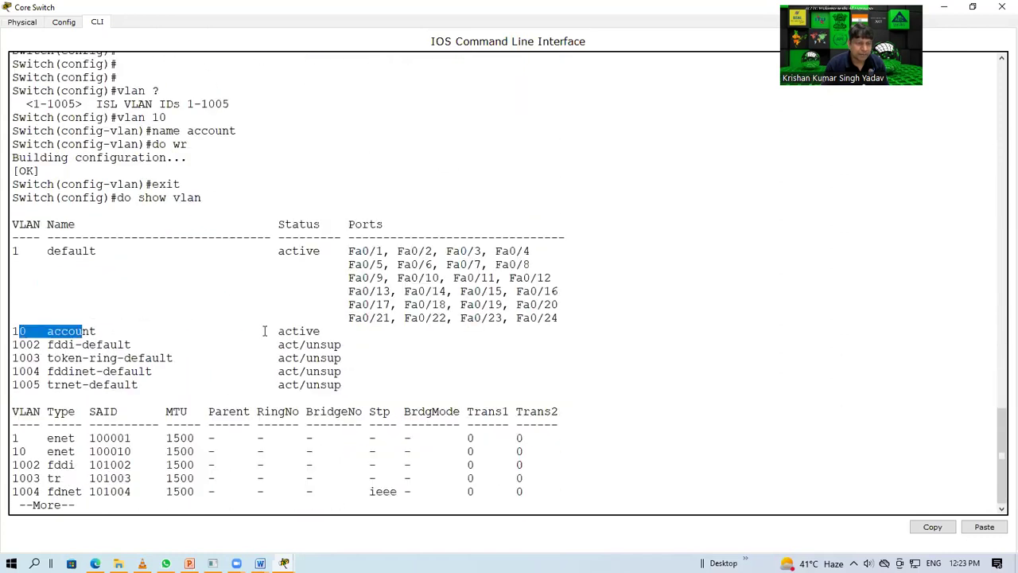
pyautogui.moveTo(348, 332); pyautogui.dragTo(507, 318)
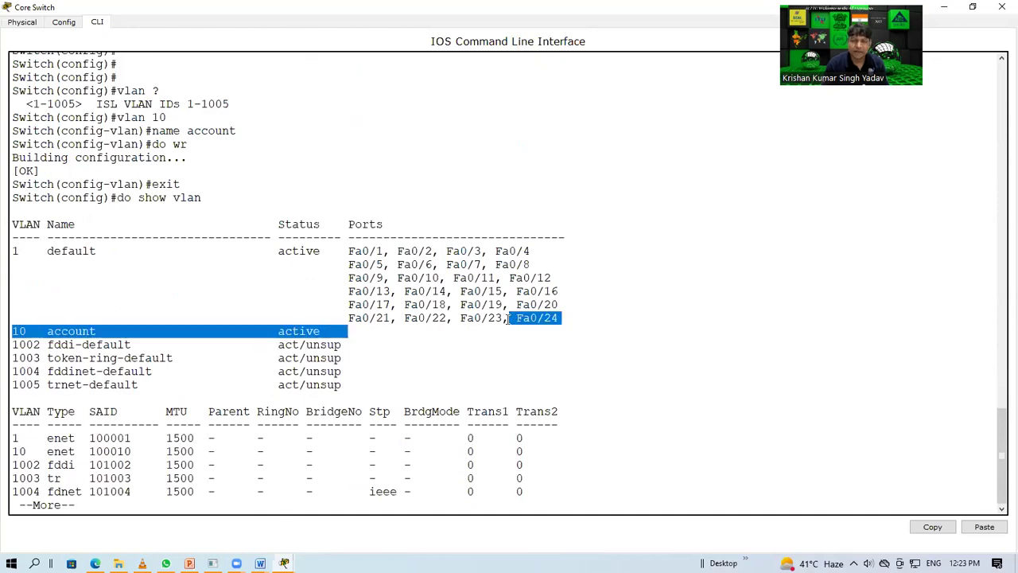
pyautogui.click(507, 319)
pyautogui.press('space')
pyautogui.press('Return')
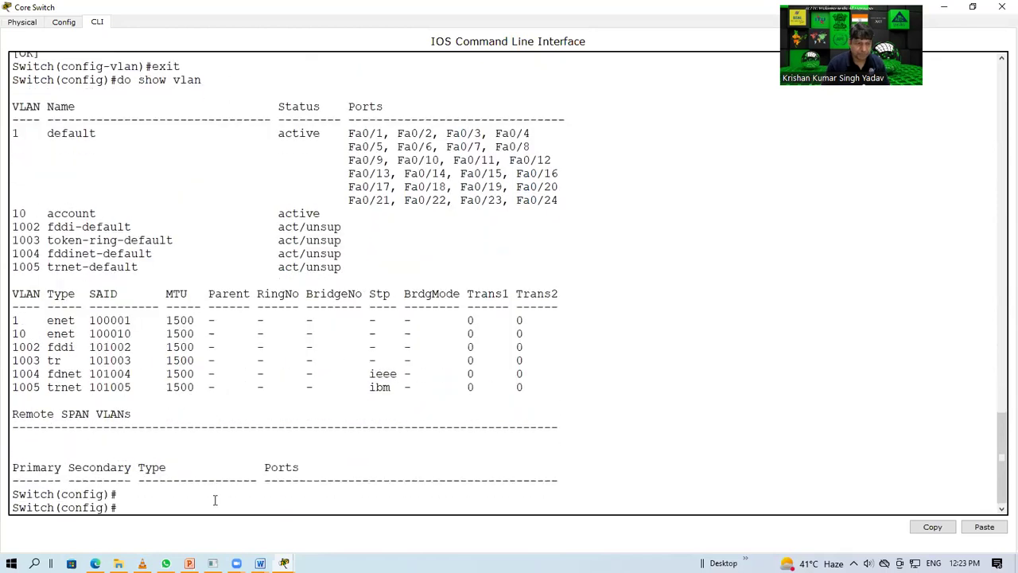
# Step: Create VLAN 20 named 'sales' on the Core Switch and save with do wr
pyautogui.press('Return')
pyautogui.press('Return')
pyautogui.write('vlan')
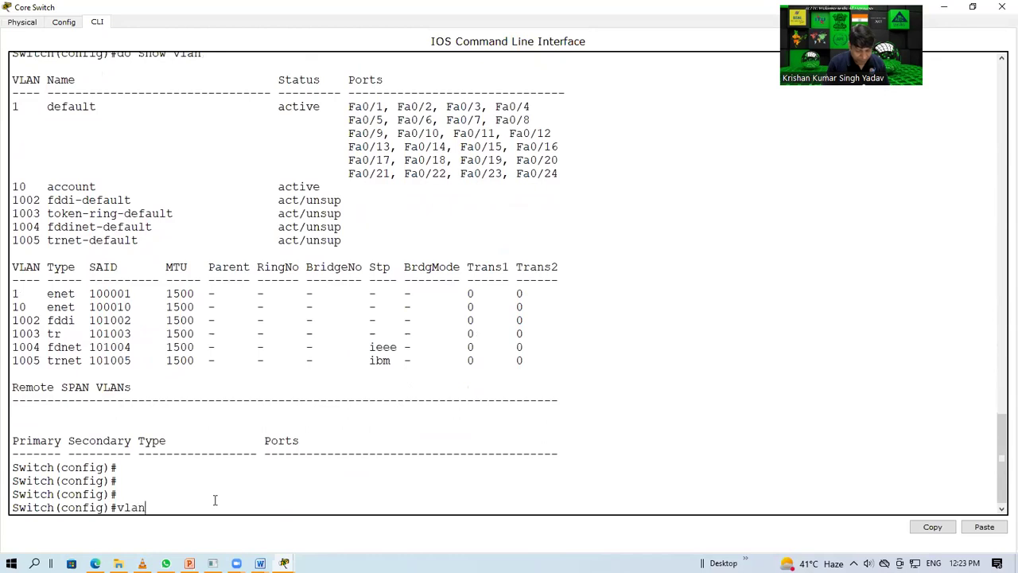
pyautogui.write(' 20')
pyautogui.press('Return')
pyautogui.write('na')
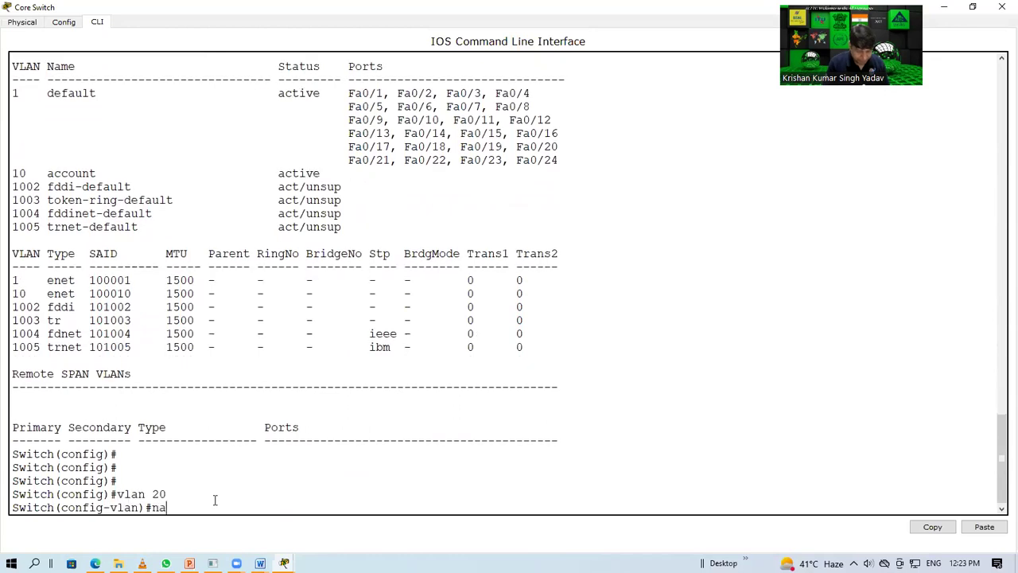
pyautogui.write('m, sales')
pyautogui.press('Return')
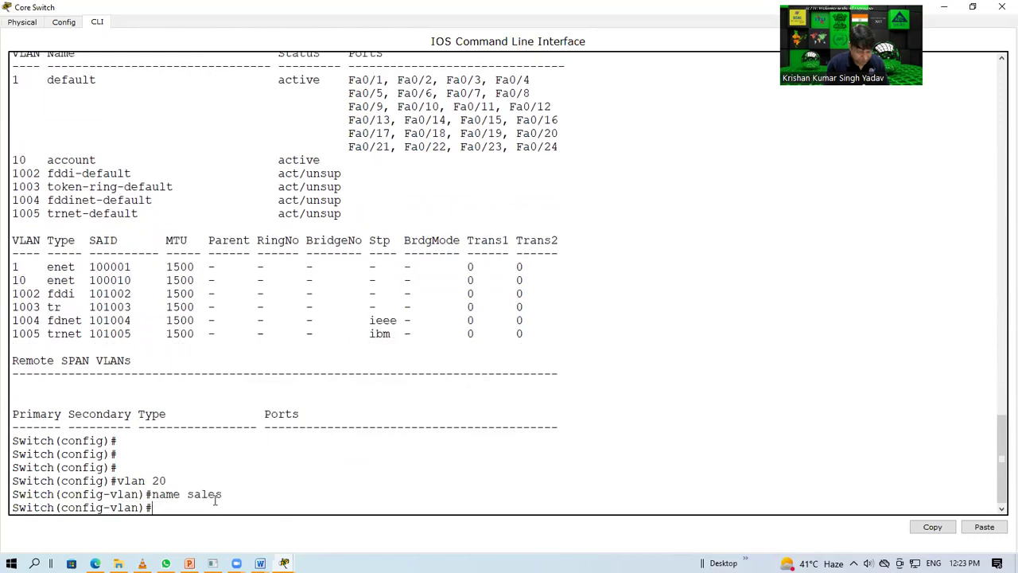
pyautogui.write('do wr')
pyautogui.press('Return')
pyautogui.write('exit')
pyautogui.press('Return')
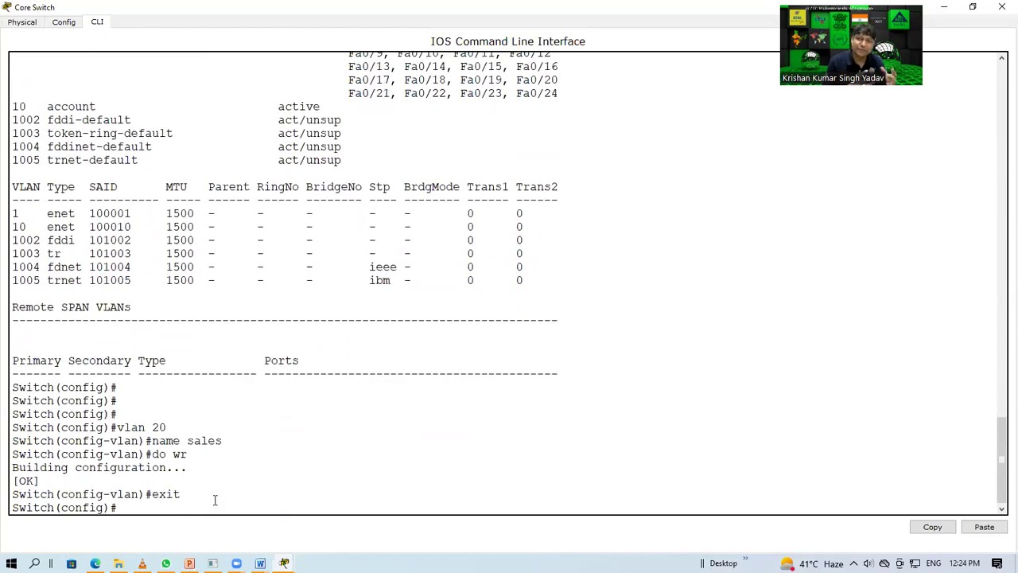
# Step: Enter interface configuration mode for fa0/2
pyautogui.write('nt')
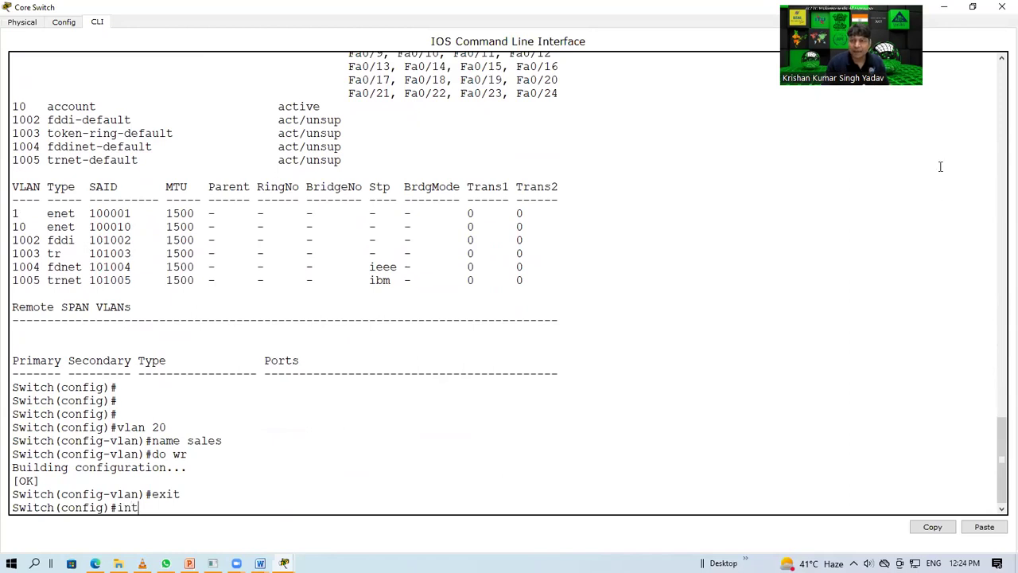
pyautogui.write('fa0/2')
pyautogui.press('BackSpace')
pyautogui.press('BackSpace')
pyautogui.press('BackSpace')
pyautogui.press('BackSpace')
pyautogui.press('BackSpace')
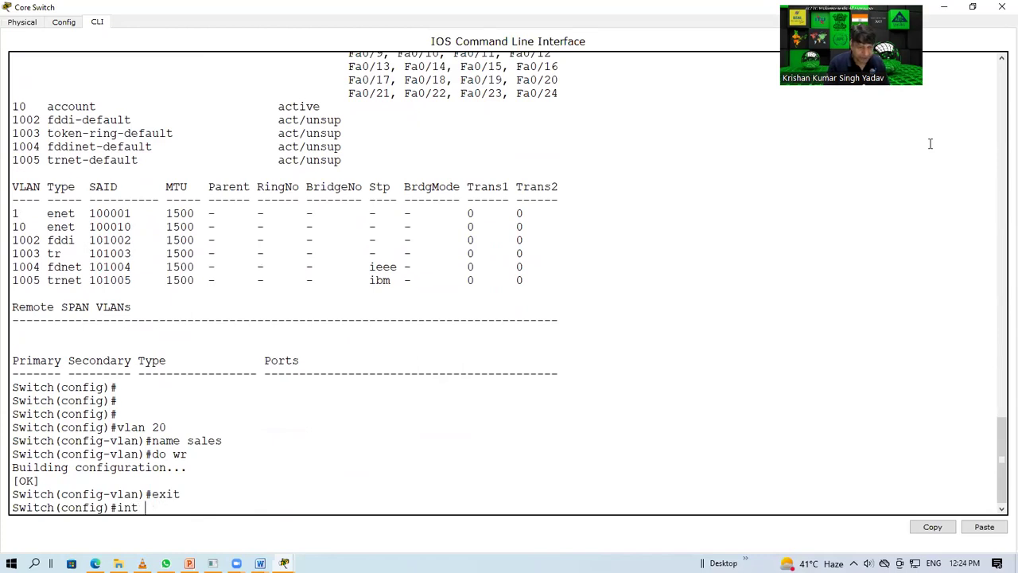
pyautogui.write('fa0/2')
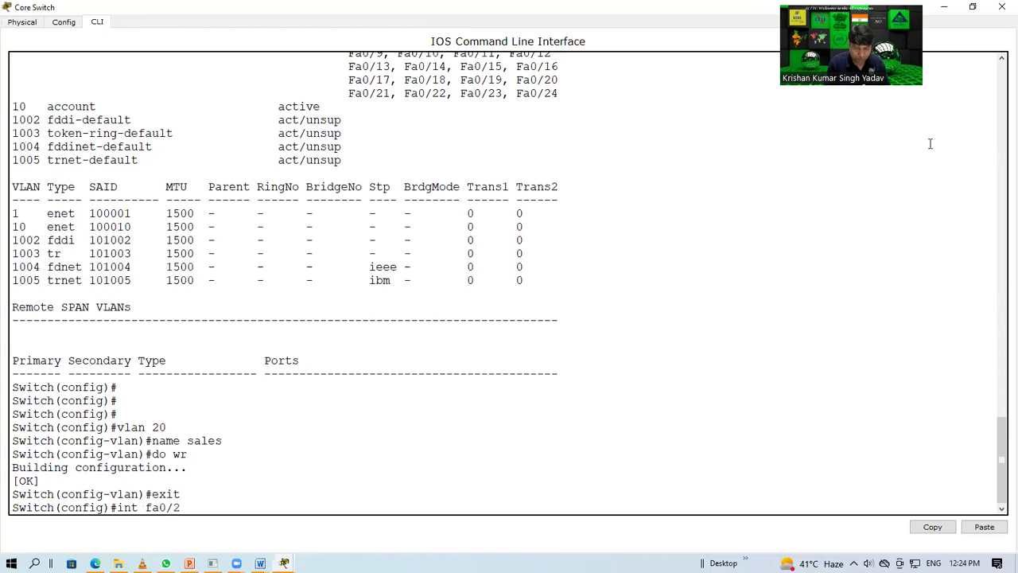
pyautogui.press('Return')
# Step: Restore the console to a smaller window, exit fa0/2 configuration, and begin typing 'int range'
pyautogui.click(972, 7)
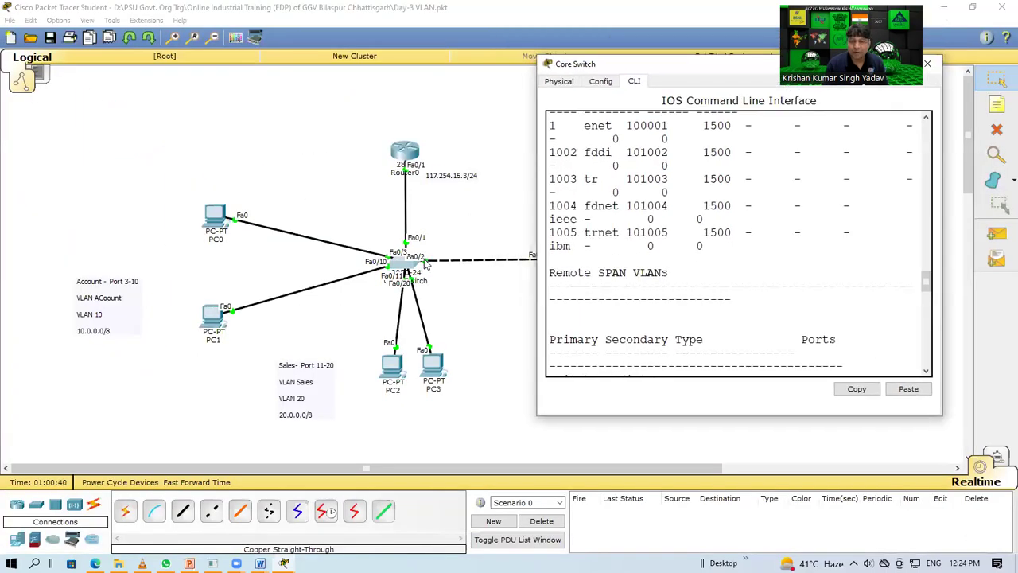
pyautogui.scroll(8, 714, 324)
pyautogui.scroll(-15, 711, 332)
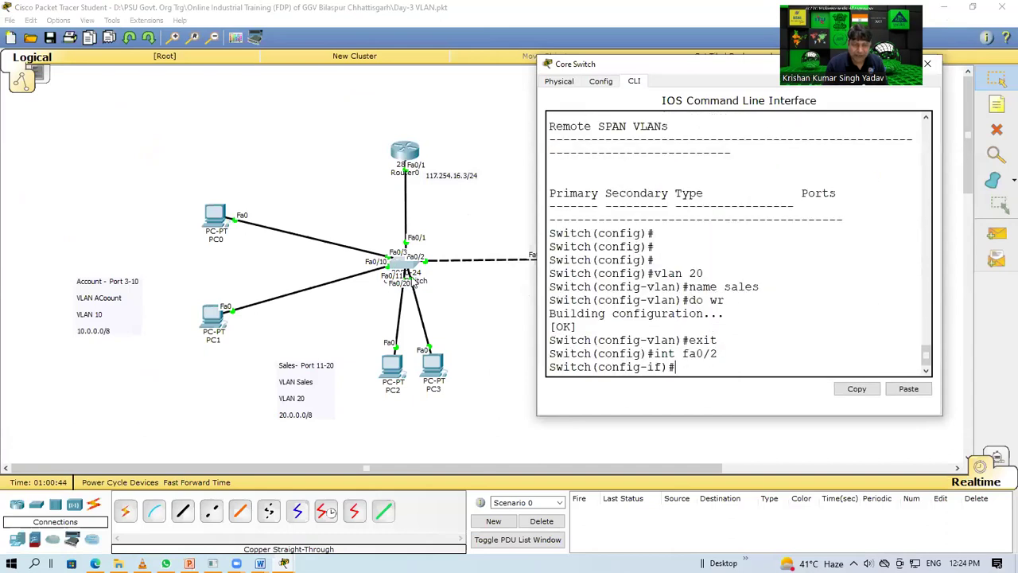
pyautogui.write('exit')
pyautogui.press('Return')
pyautogui.press('Return')
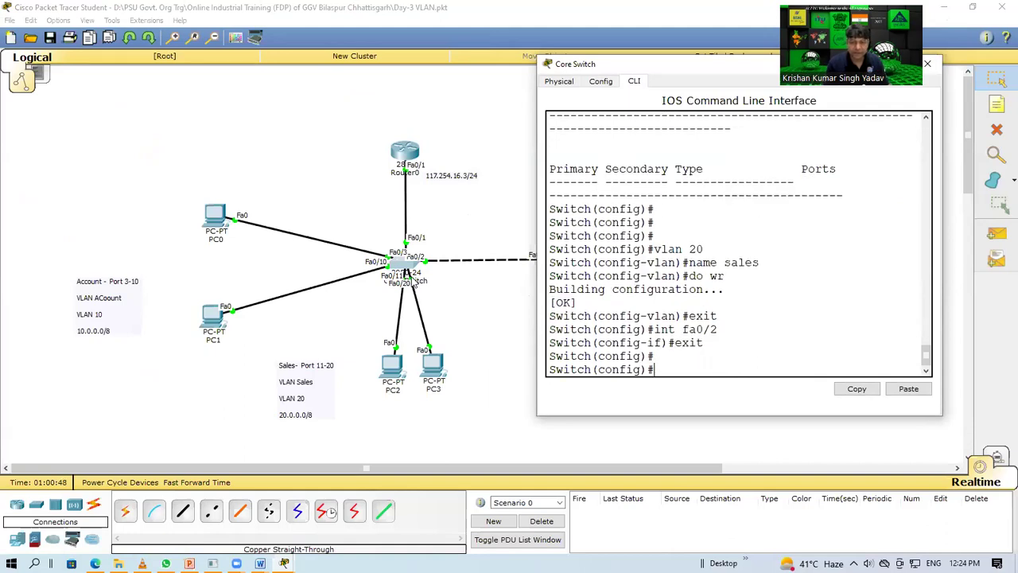
pyautogui.write('int range')
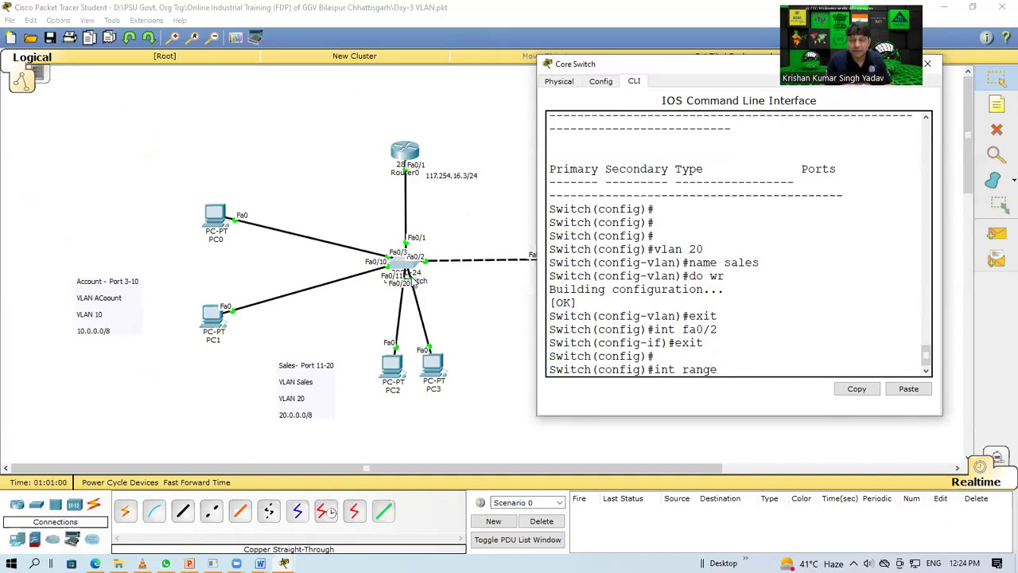
# Step: Enter 'int range fa0/3-10' to configure ports fa0/3–fa0/10 together and start the access VLAN command
pyautogui.write('fa0')
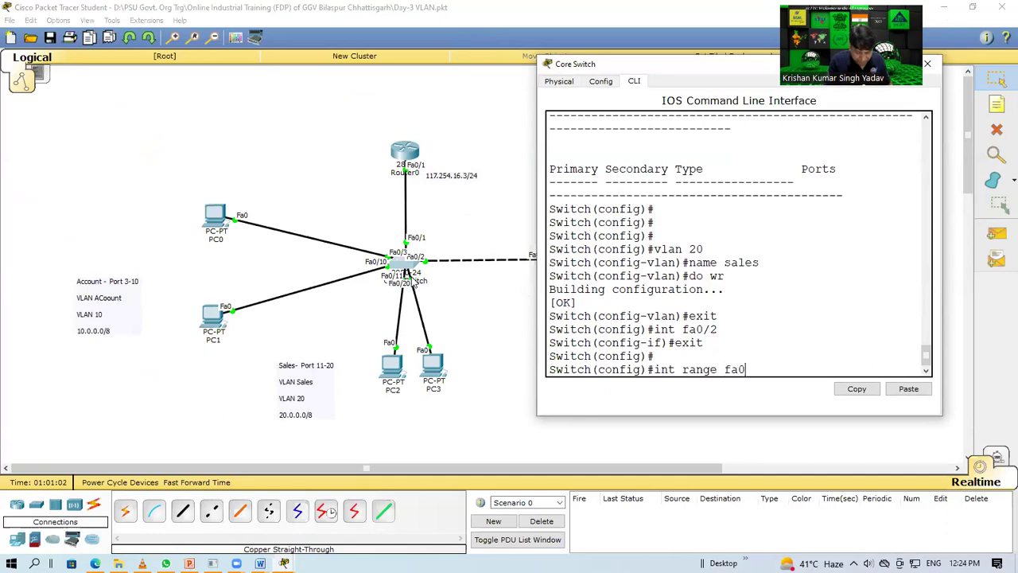
pyautogui.write('/3-')
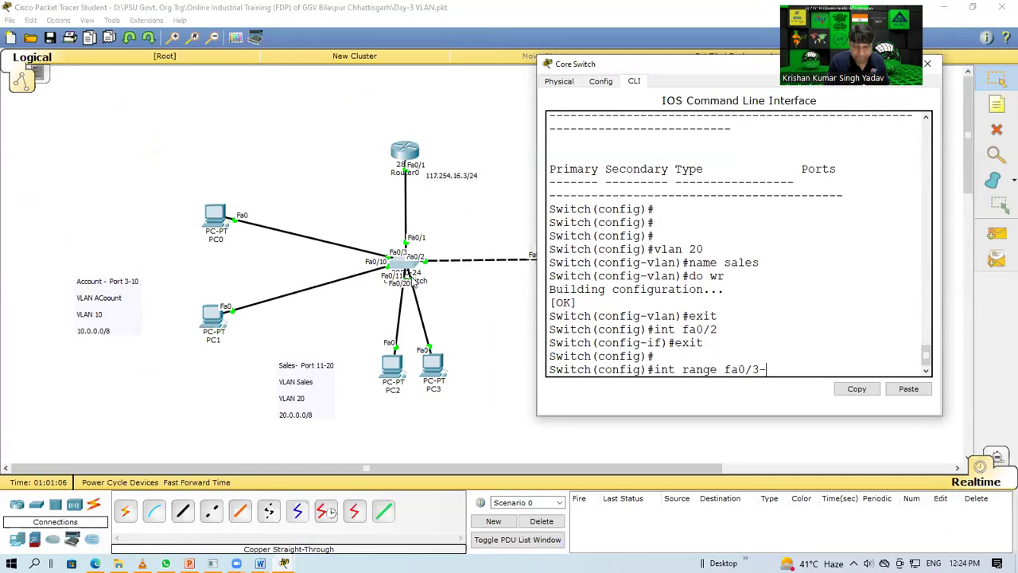
pyautogui.write('10')
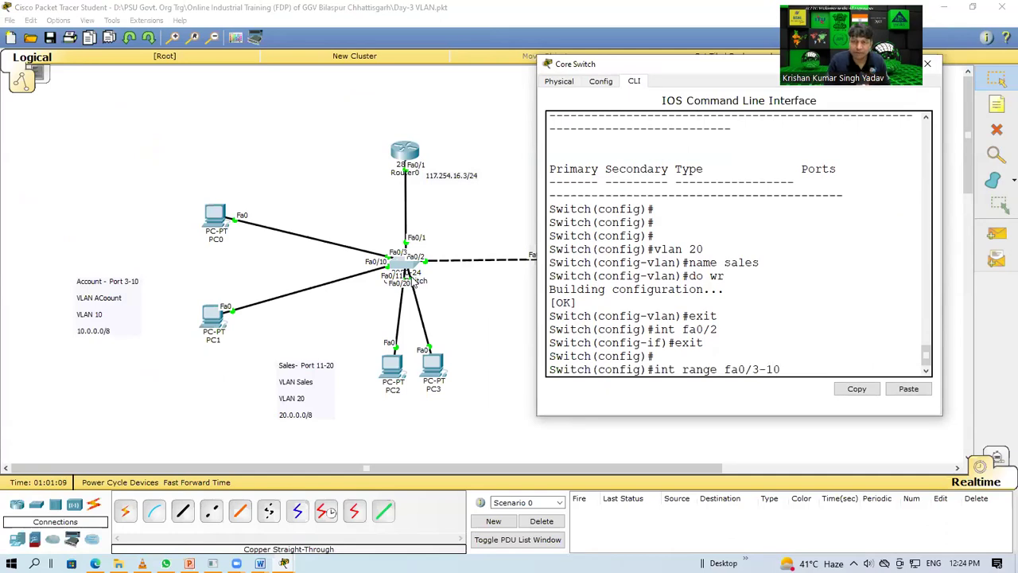
pyautogui.press('Return')
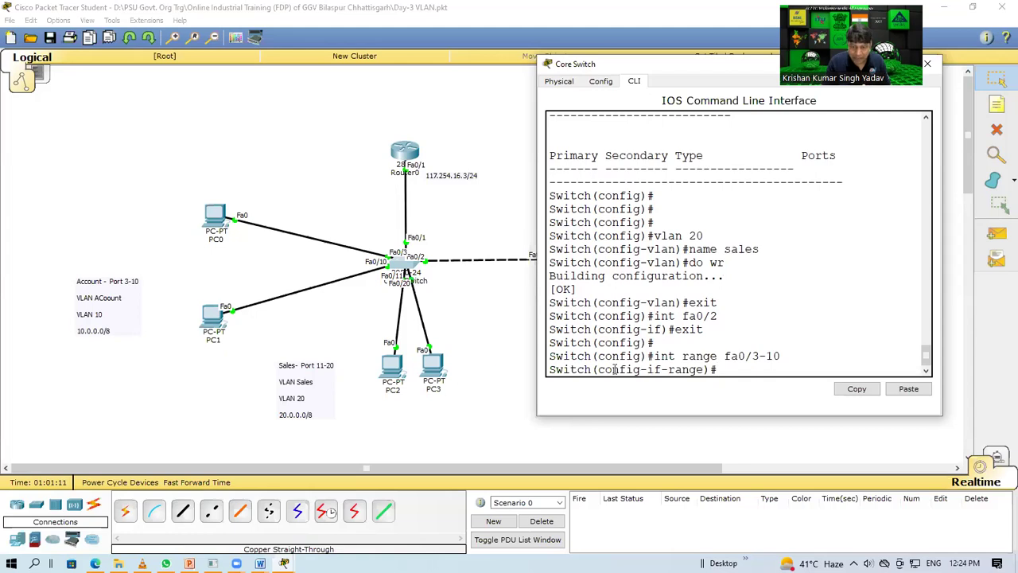
pyautogui.moveTo(603, 369); pyautogui.dragTo(704, 369)
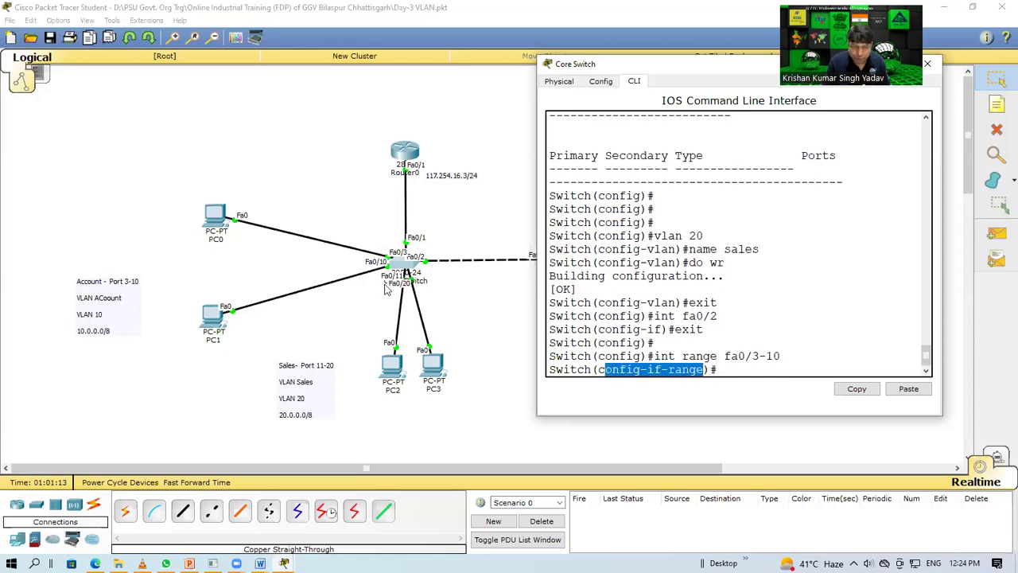
pyautogui.click(730, 370)
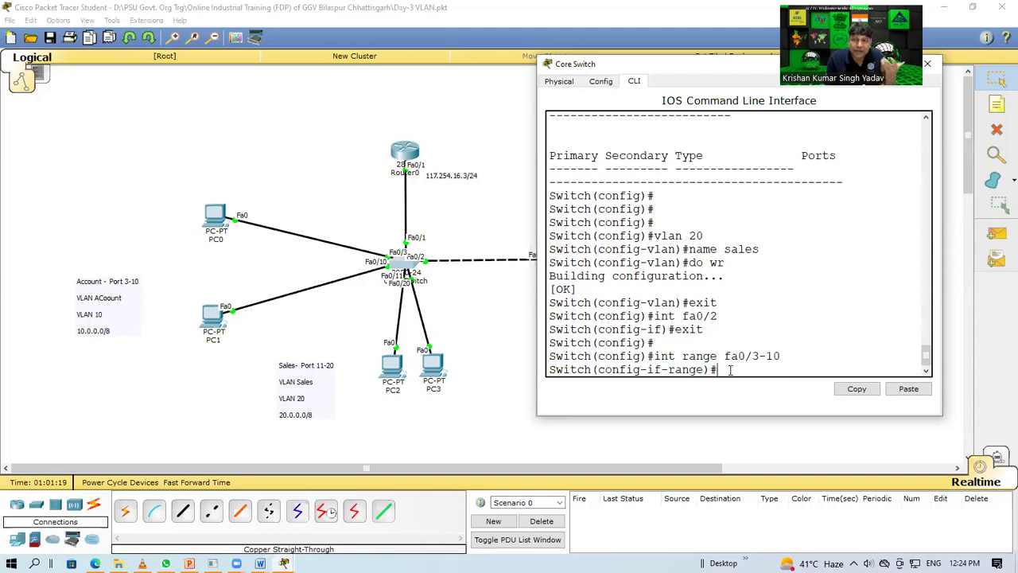
pyautogui.write('switch')
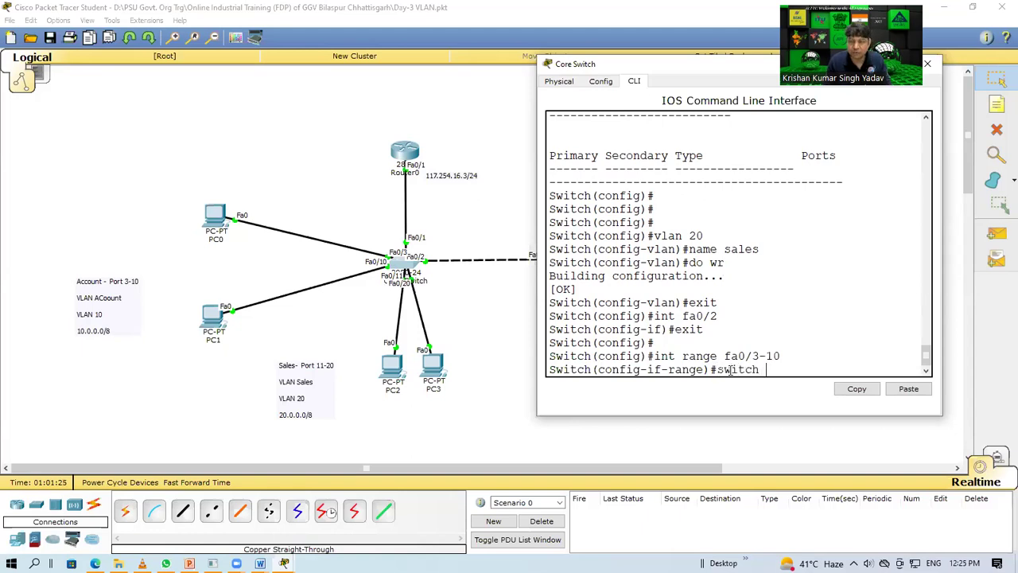
pyautogui.write(' access valn 10')
# Step: Retry assigning the range to access VLAN 10, fixing the switchport typo with Tab completion
pyautogui.press('Return')
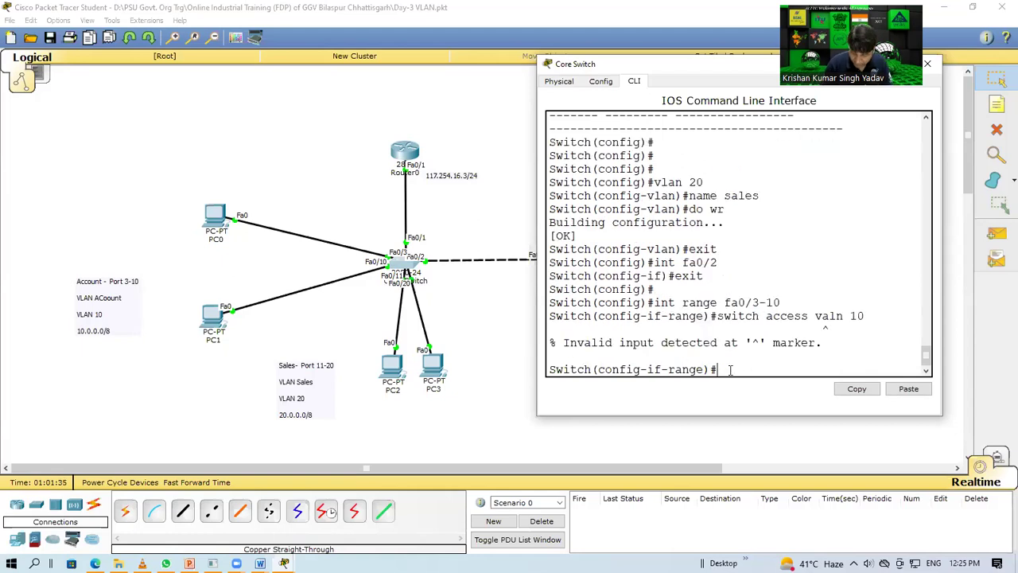
pyautogui.press('Up')
pyautogui.press('Left')
pyautogui.press('Left')
pyautogui.press('Left')
pyautogui.press('Left')
pyautogui.press('Left')
pyautogui.press('Left')
pyautogui.press('Left')
pyautogui.press('Left')
pyautogui.press('Left')
pyautogui.press('Left')
pyautogui.press('Left')
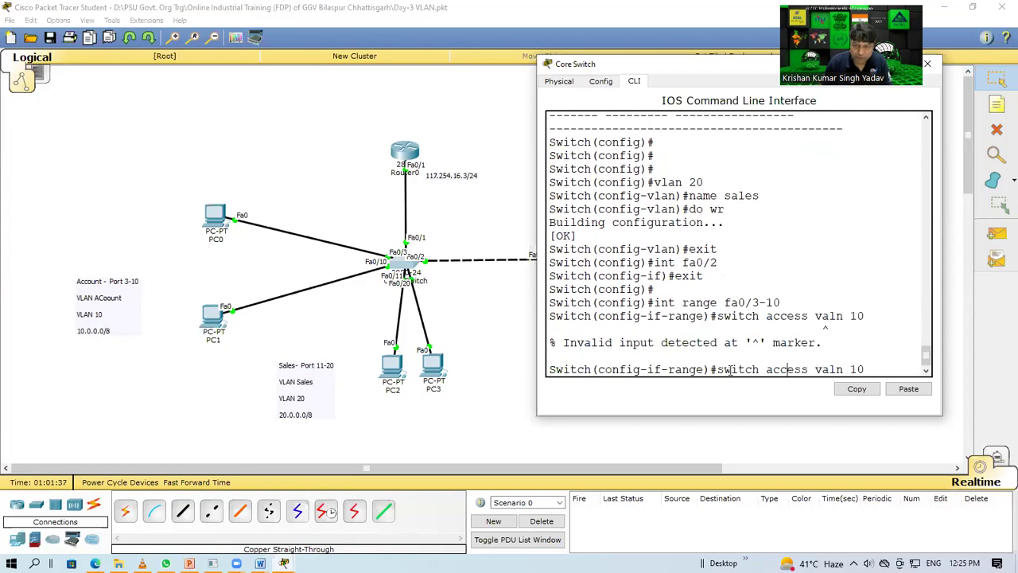
pyautogui.press('Right')
pyautogui.press('Right')
pyautogui.press('Right')
pyautogui.press('Right')
pyautogui.press('BackSpace')
pyautogui.press('BackSpace')
pyautogui.press('BackSpace')
pyautogui.press('BackSpace')
pyautogui.press('BackSpace')
pyautogui.press('BackSpace')
pyautogui.press('BackSpace')
pyautogui.press('BackSpace')
pyautogui.press('BackSpace')
pyautogui.press('BackSpace')
pyautogui.press('BackSpace')
pyautogui.press('BackSpace')
pyautogui.press('BackSpace')
pyautogui.press('BackSpace')
pyautogui.press('BackSpace')
pyautogui.press('BackSpace')
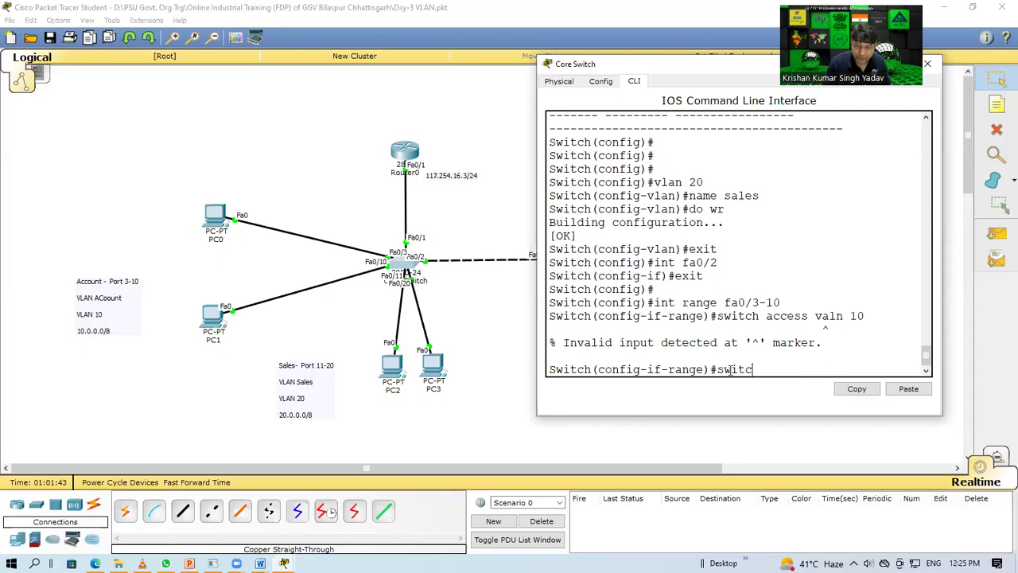
pyautogui.write('tpo')
pyautogui.press('Tab')
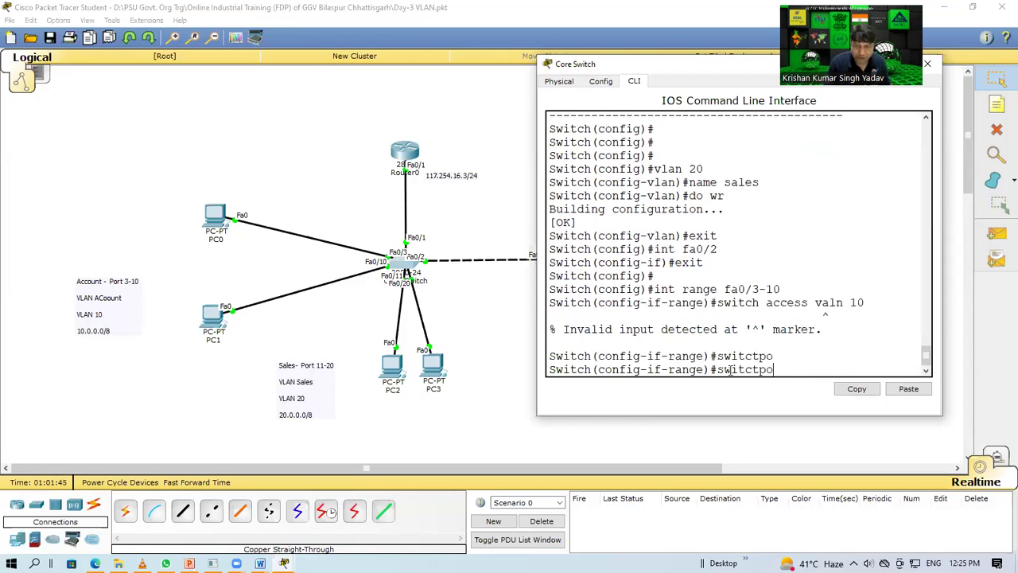
pyautogui.write('rt')
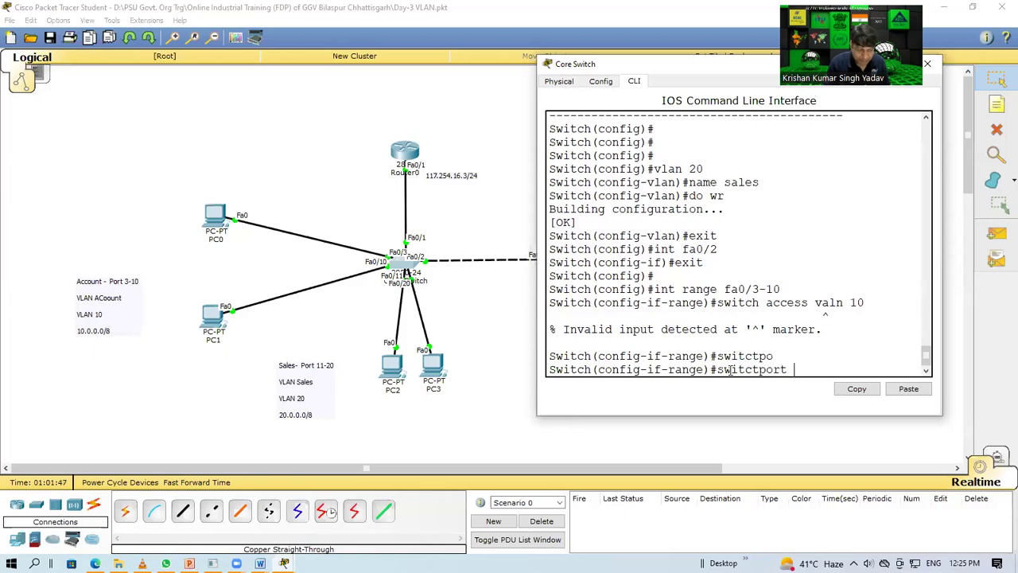
pyautogui.write(' ac')
pyautogui.press('Tab')
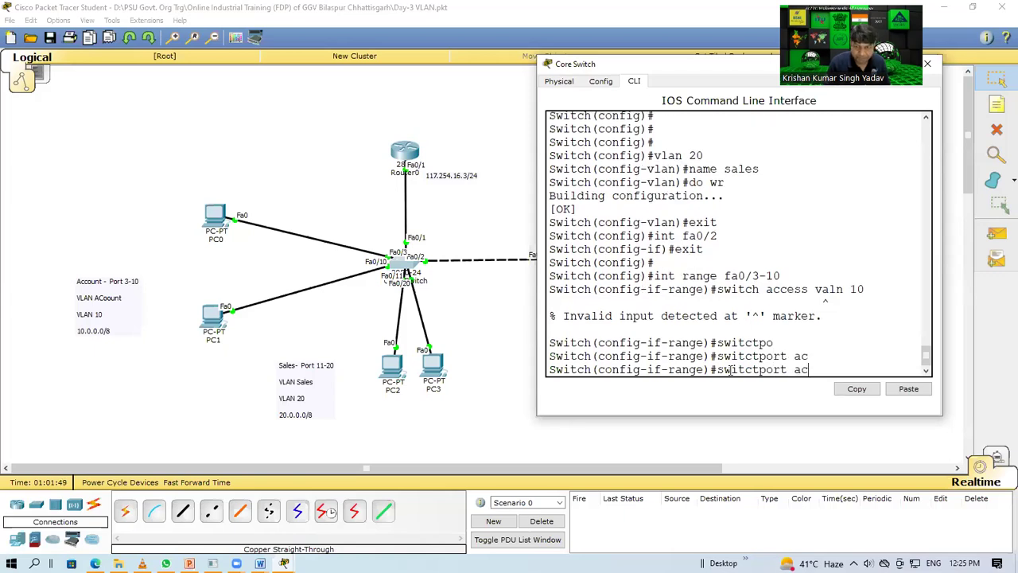
pyautogui.write('c')
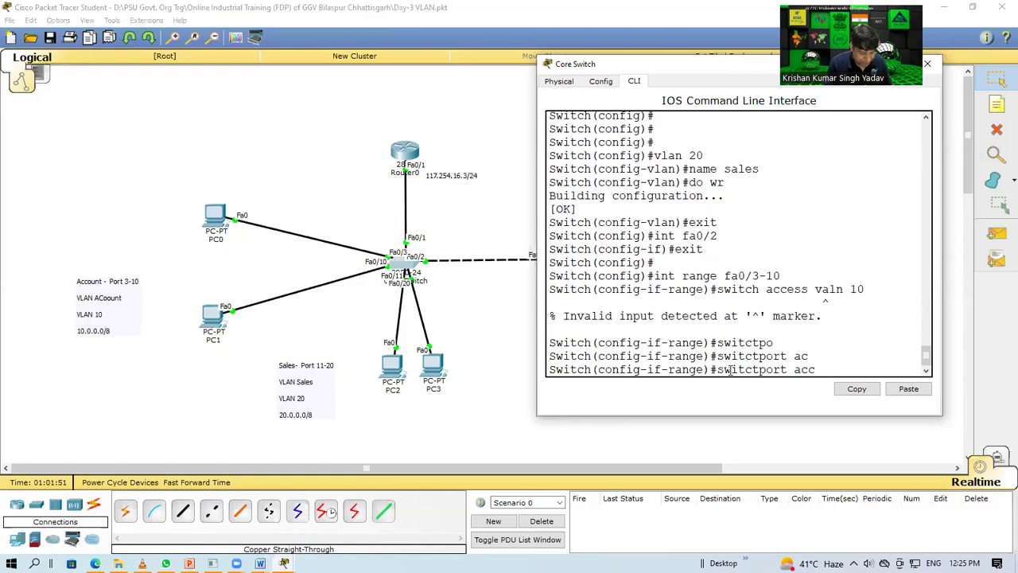
pyautogui.write('ess vlan 10')
pyautogui.press('Return')
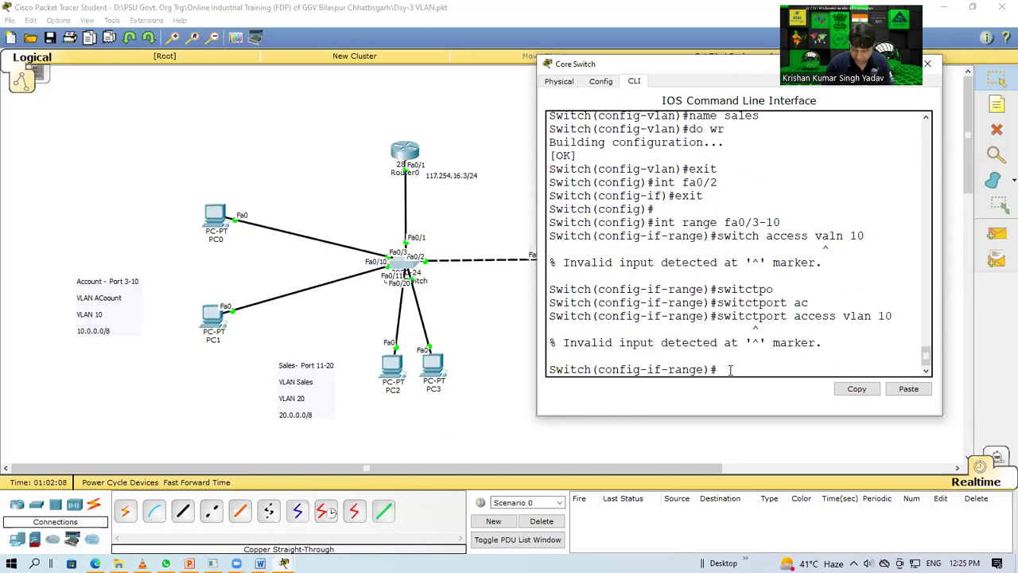
# Step: Correct the last keyword typo so 'switchport access vlan 10' succeeds, then save with do wr
pyautogui.press('Up')
pyautogui.press('Left')
pyautogui.press('Left')
pyautogui.press('Left')
pyautogui.press('Left')
pyautogui.press('Left')
pyautogui.press('Left')
pyautogui.press('Left')
pyautogui.press('Left')
pyautogui.press('Left')
pyautogui.press('Left')
pyautogui.press('Left')
pyautogui.press('Left')
pyautogui.press('Left')
pyautogui.press('Left')
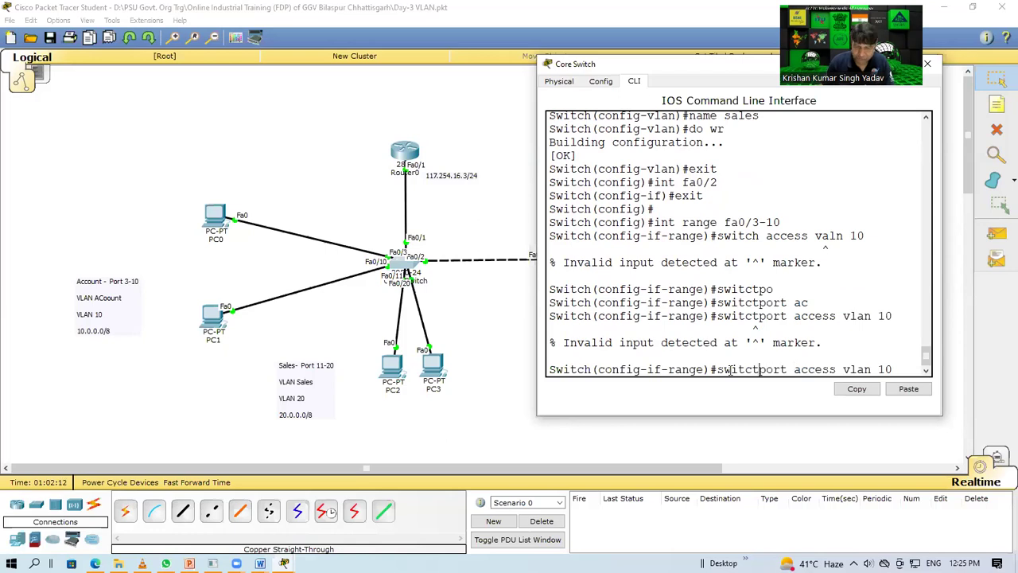
pyautogui.press('BackSpace')
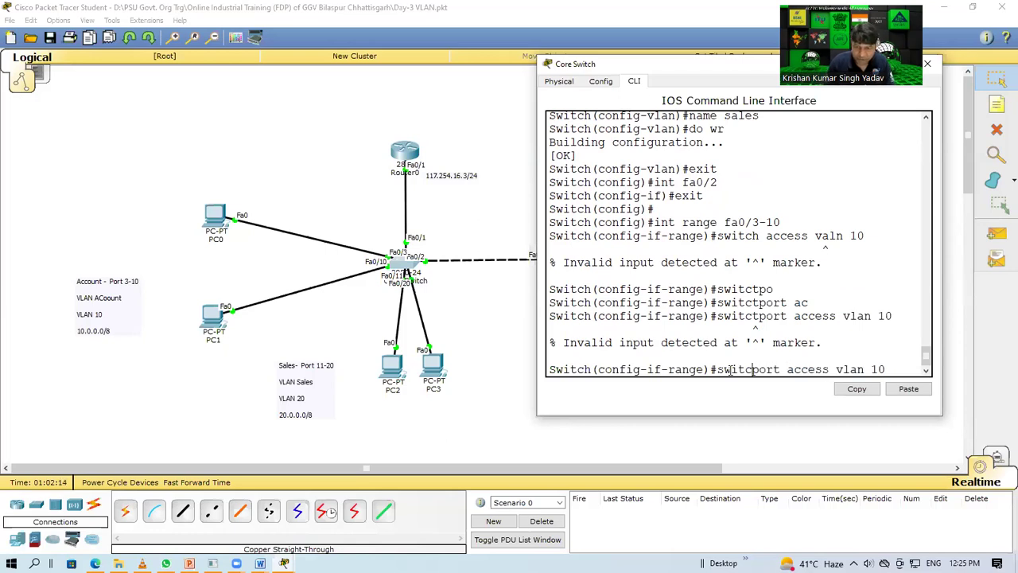
pyautogui.press('BackSpace')
pyautogui.write('ch')
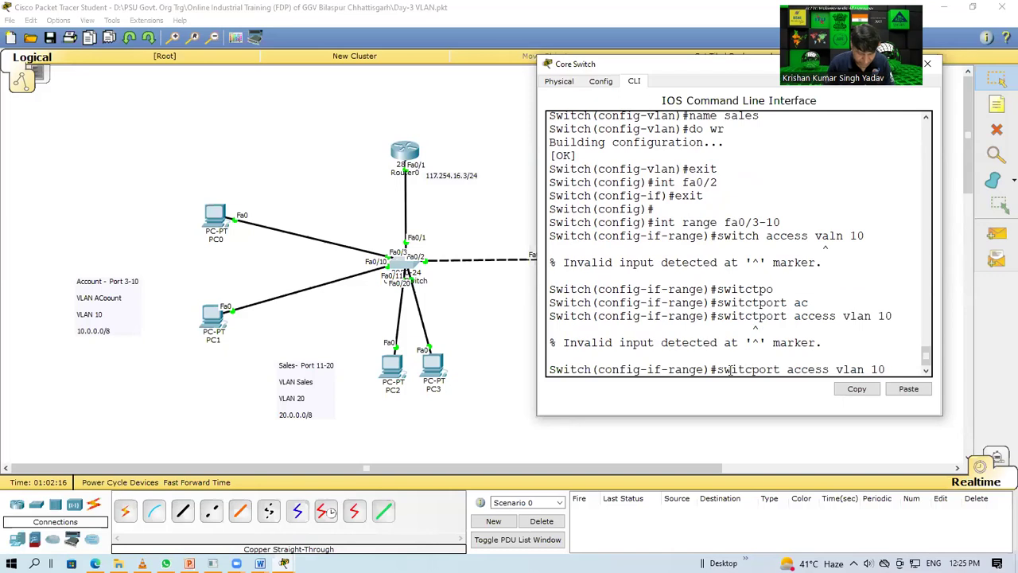
pyautogui.press('Return')
pyautogui.write('do')
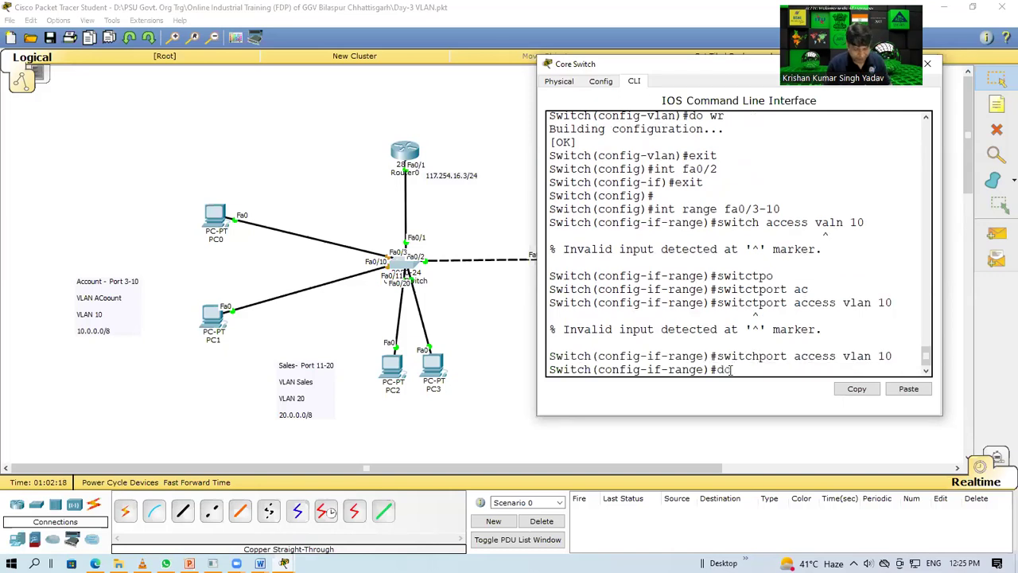
pyautogui.write(' wr')
pyautogui.press('Return')
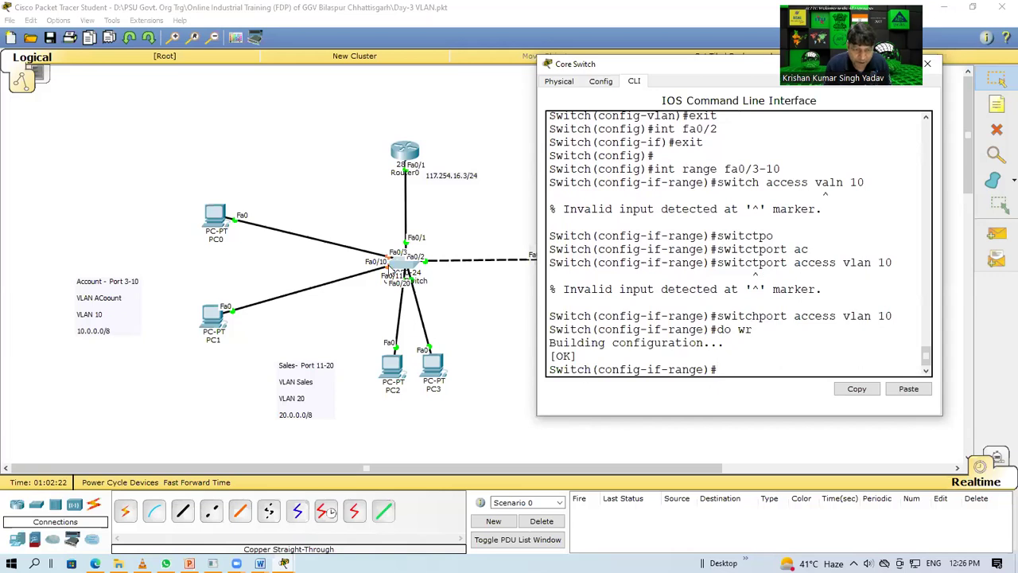
pyautogui.click(530, 341)
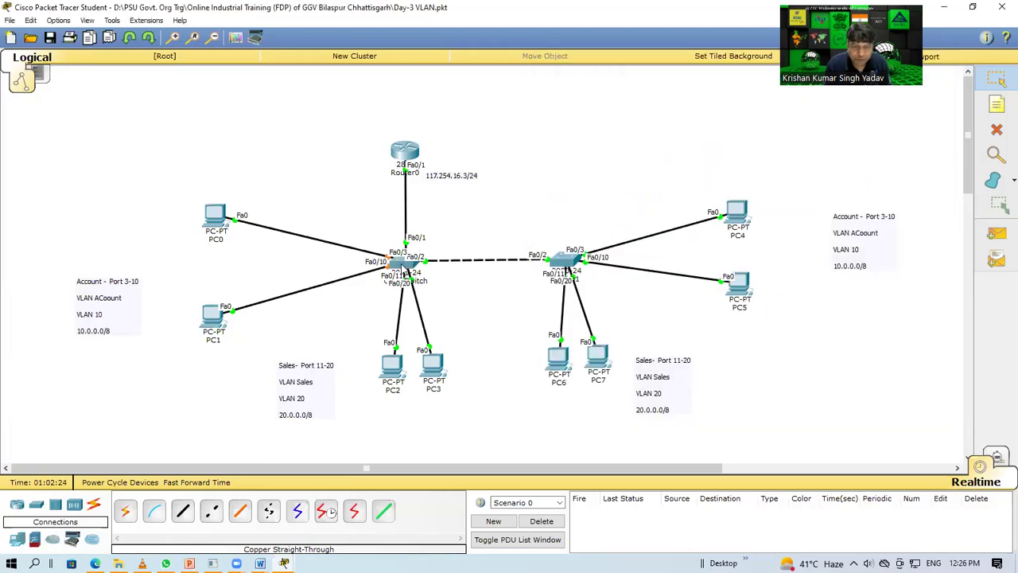
pyautogui.moveTo(403, 270)
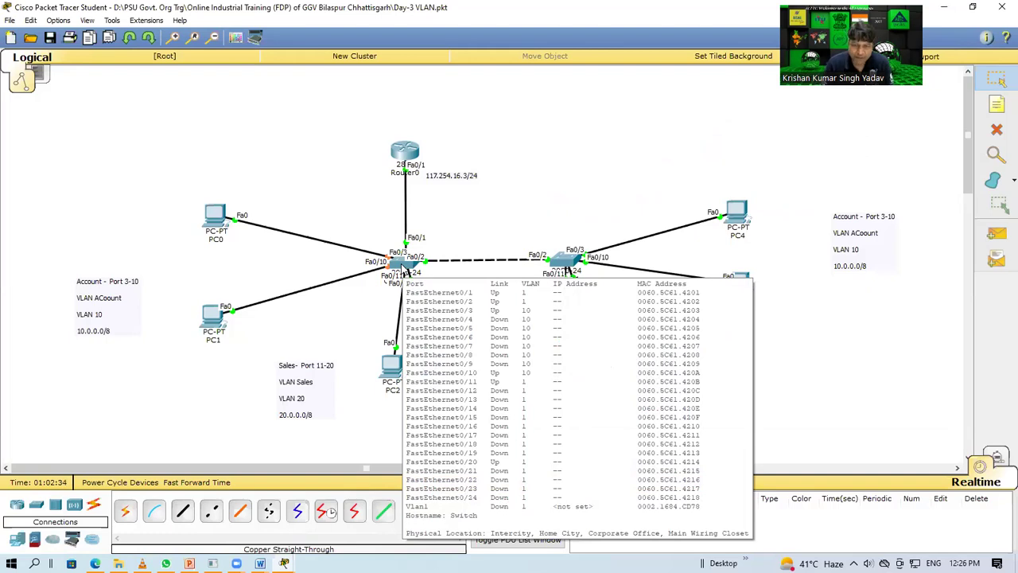
pyautogui.click(393, 266)
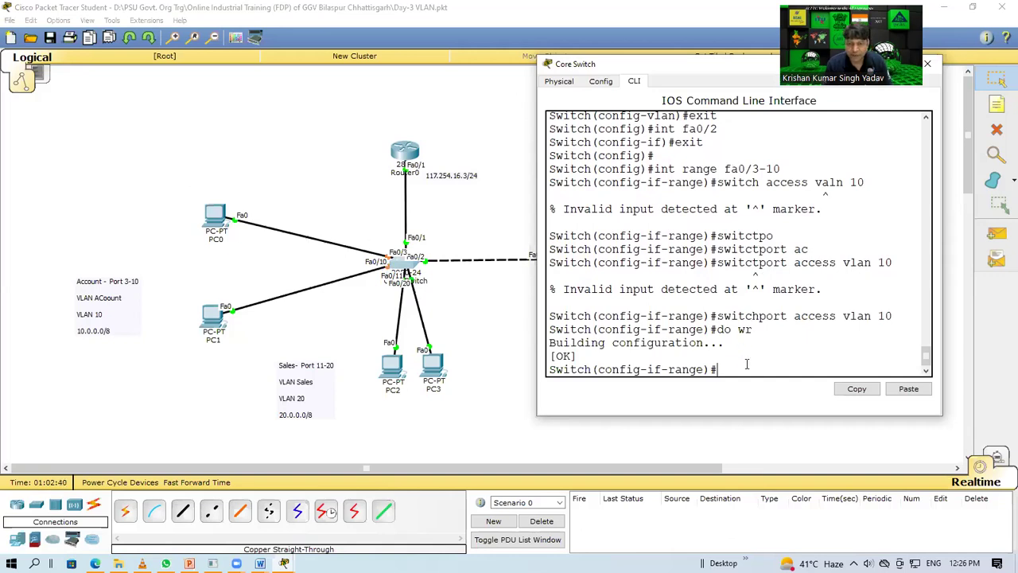
# Step: Exit the port range and select ports fa0/11–fa0/20 with 'int range fa0/11-20'
pyautogui.write('exot')
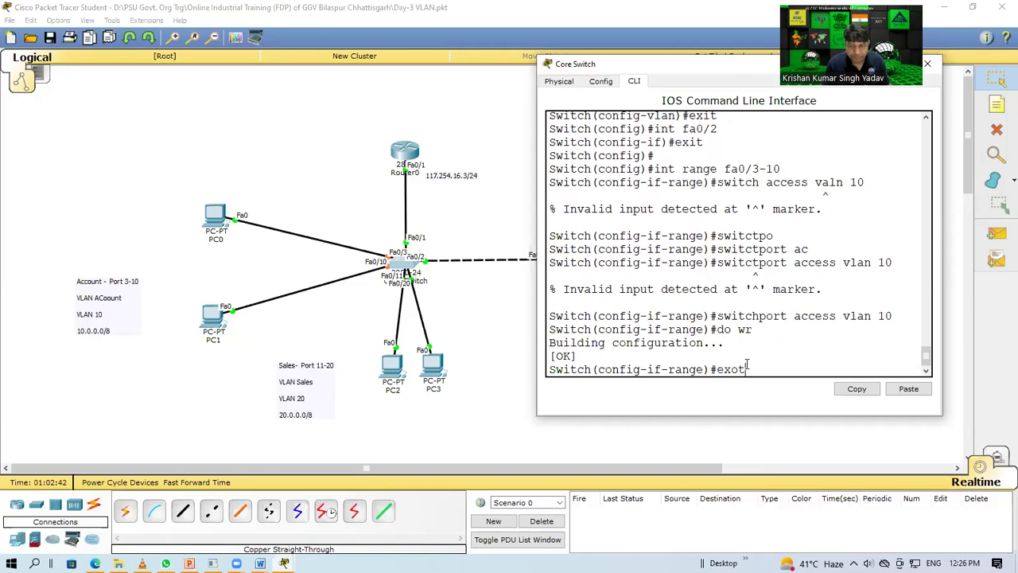
pyautogui.press('Return')
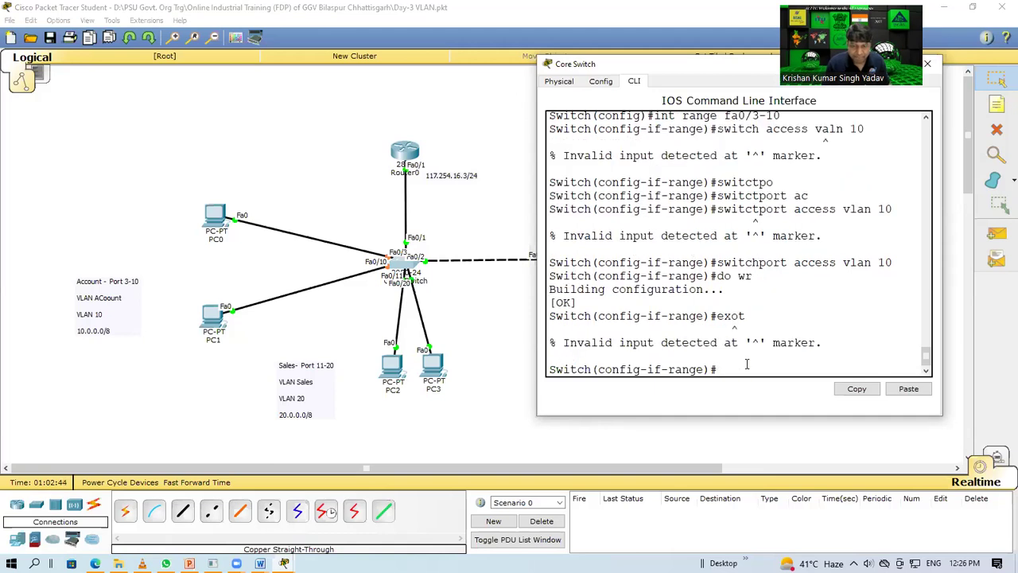
pyautogui.write('exit')
pyautogui.press('Return')
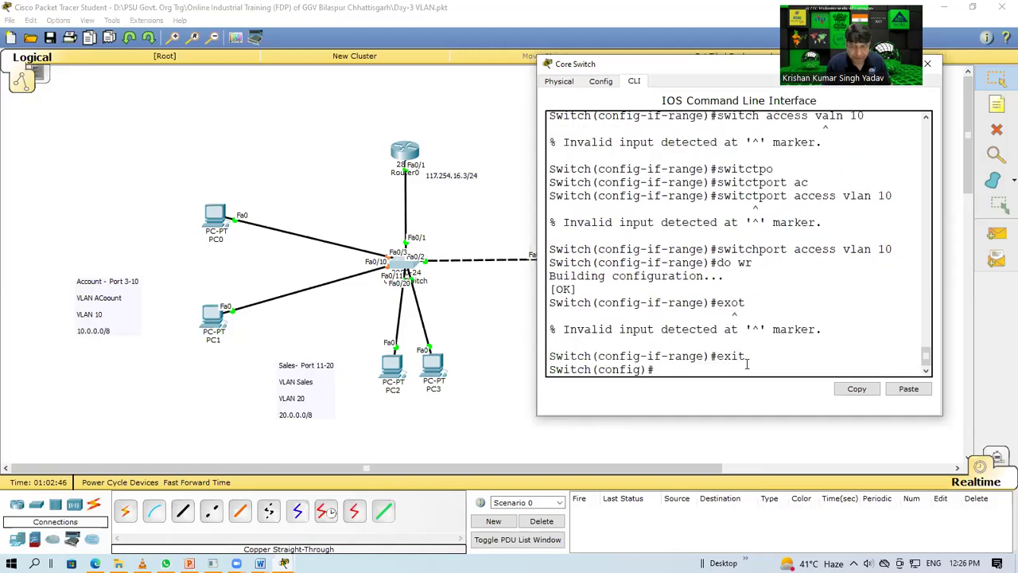
pyautogui.press('Up')
pyautogui.press('Up')
pyautogui.press('Up')
pyautogui.press('Up')
pyautogui.press('Up')
pyautogui.press('Up')
pyautogui.press('Up')
pyautogui.press('Up')
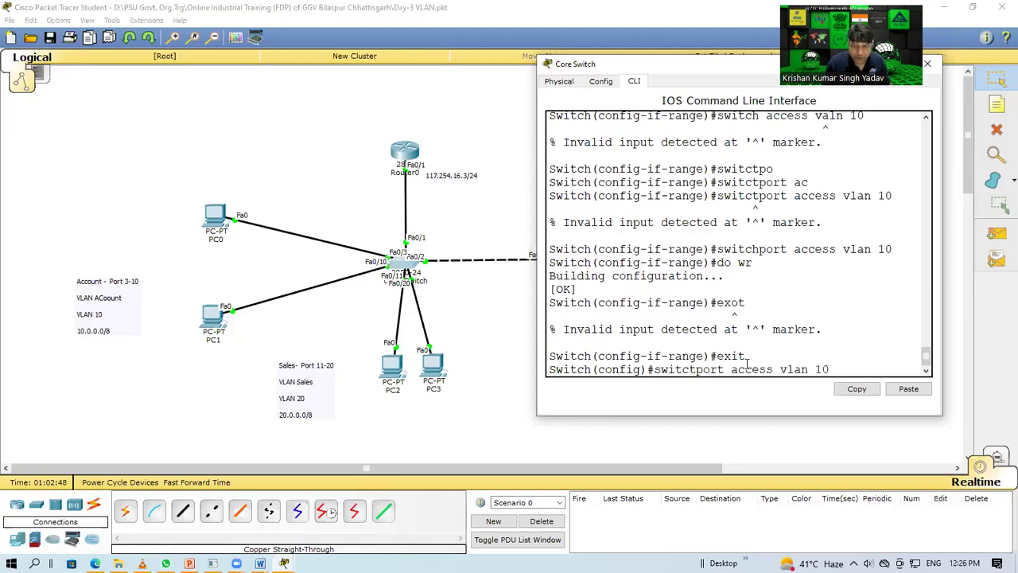
pyautogui.press('Up')
pyautogui.press('BackSpace')
pyautogui.press('BackSpace')
pyautogui.press('BackSpace')
pyautogui.press('BackSpace')
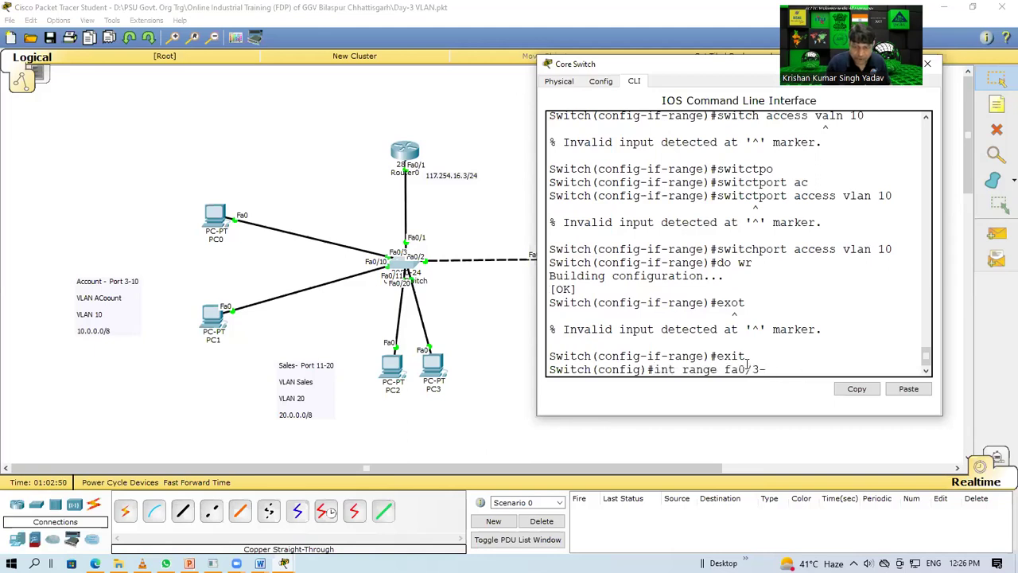
pyautogui.write('11-20')
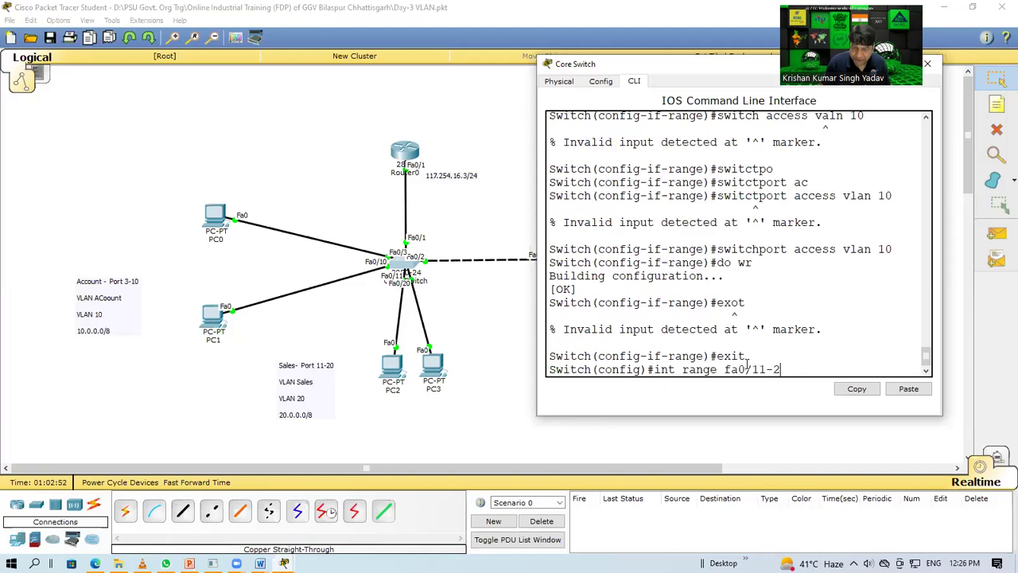
pyautogui.press('Return')
# Step: Assign the range to access VLAN 20, save with do wr, and close the Core Switch window
pyautogui.press('Up')
pyautogui.press('Up')
pyautogui.press('Up')
pyautogui.press('Up')
pyautogui.press('Up')
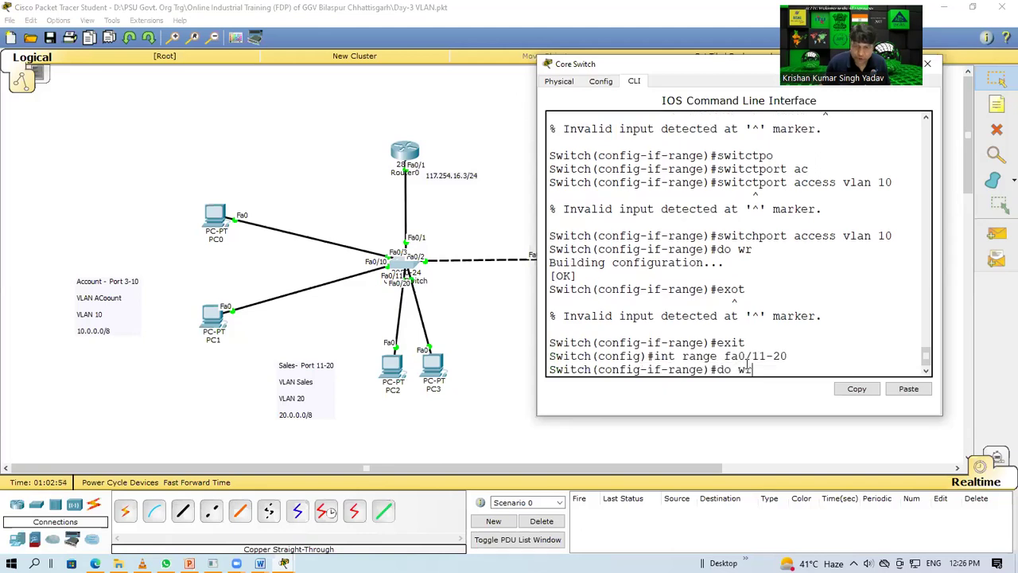
pyautogui.press('Up')
pyautogui.press('Up')
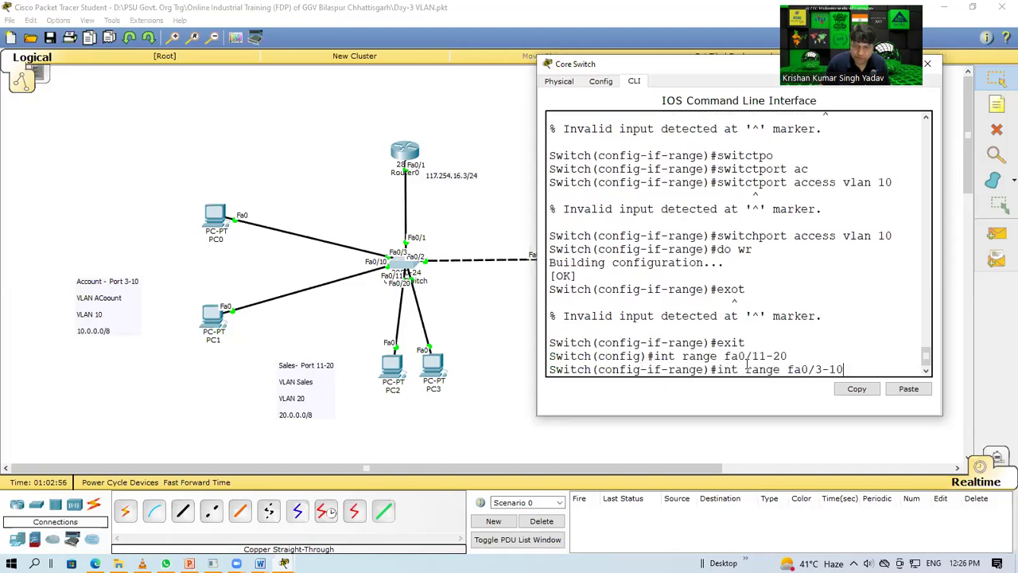
pyautogui.press('BackSpace')
pyautogui.press('BackSpace')
pyautogui.press('BackSpace')
pyautogui.press('BackSpace')
pyautogui.press('BackSpace')
pyautogui.press('BackSpace')
pyautogui.press('BackSpace')
pyautogui.press('BackSpace')
pyautogui.press('BackSpace')
pyautogui.write('switchp')
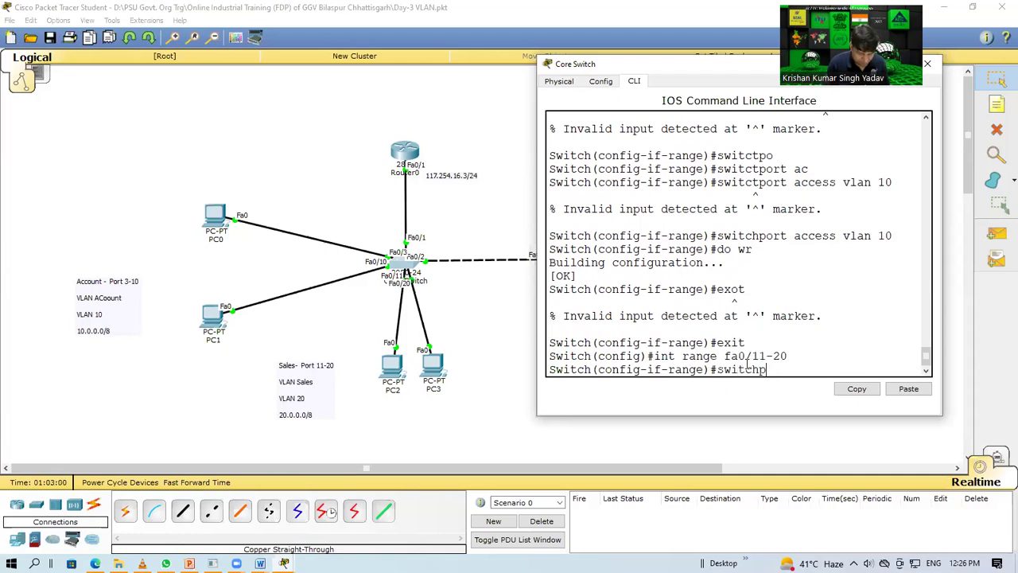
pyautogui.write('ort access vlan 20')
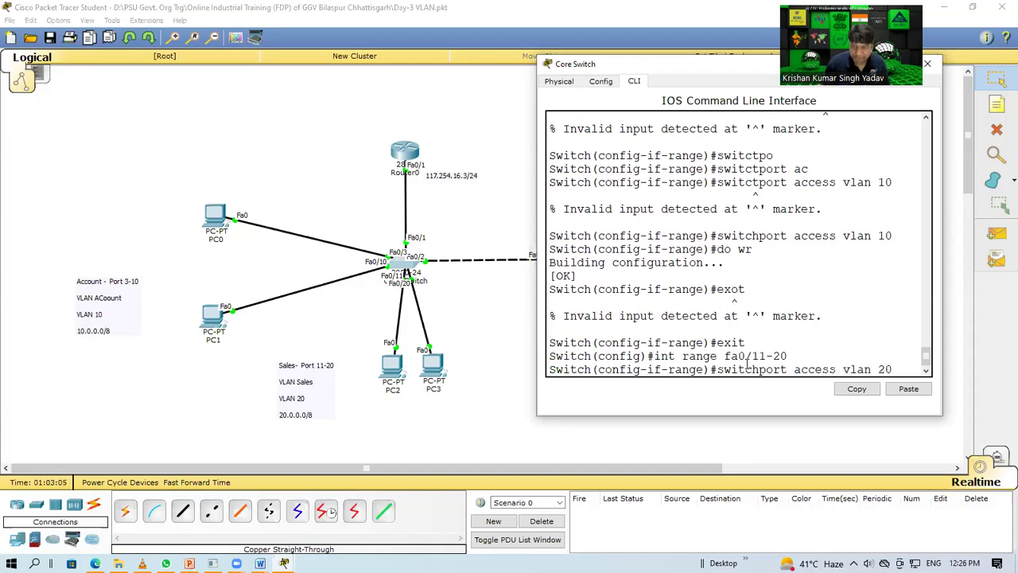
pyautogui.press('Return')
pyautogui.write('do wr')
pyautogui.press('Return')
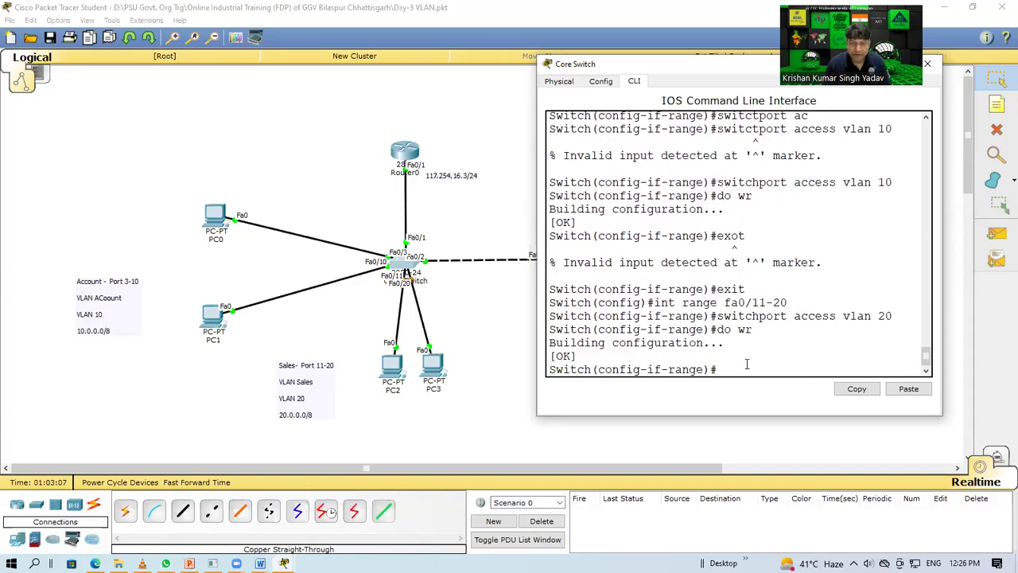
pyautogui.click(507, 365)
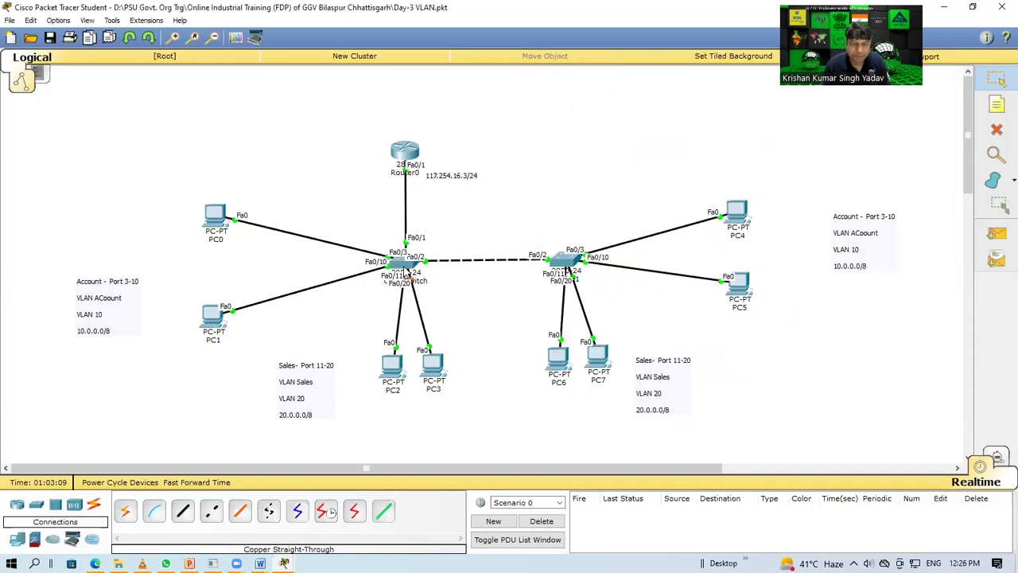
# Step: Review the Core Switch's port table, then open Switch1's device window
pyautogui.moveTo(407, 270)
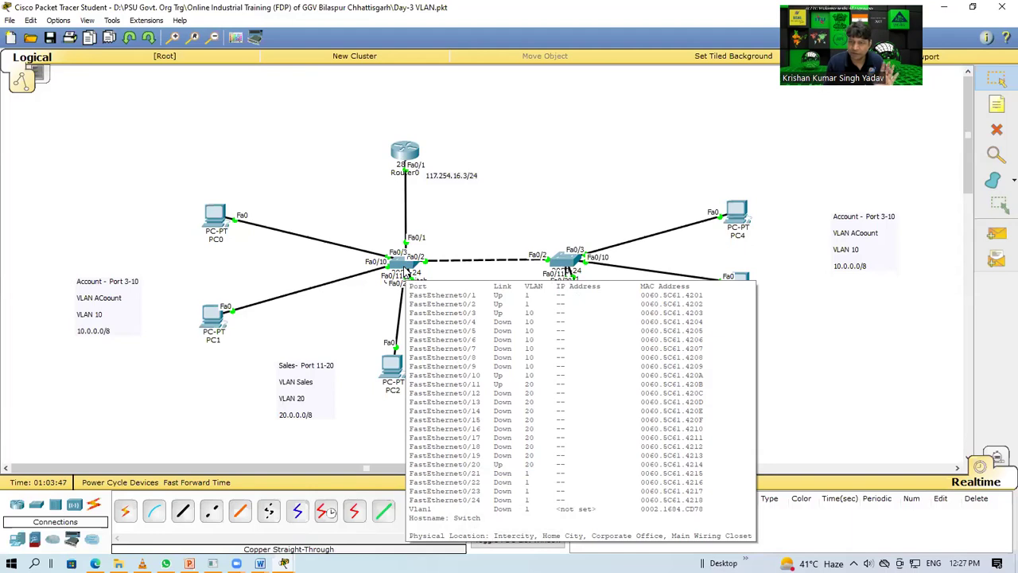
pyautogui.click(569, 263)
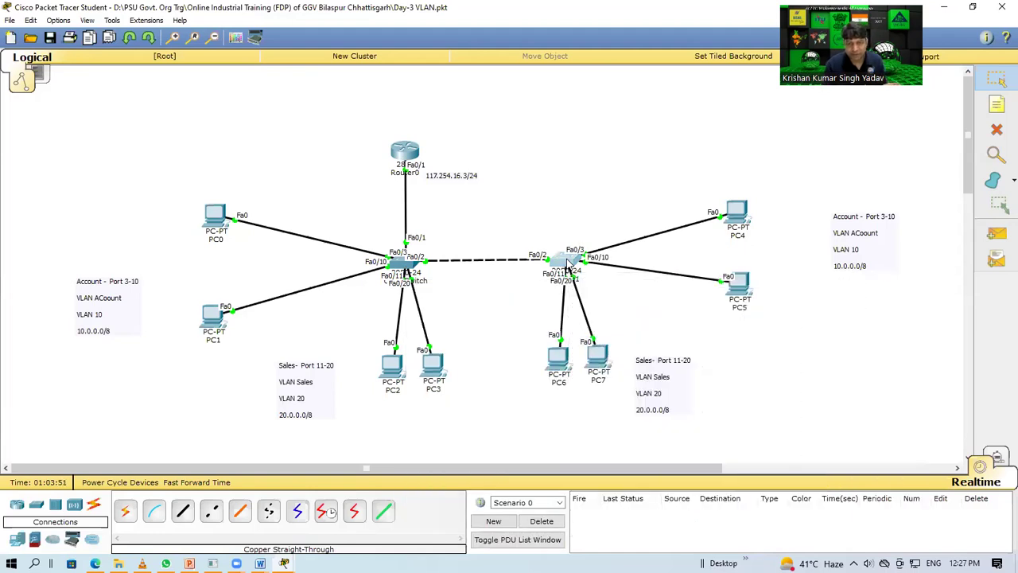
# Step: Reposition Switch1's window, open its CLI, and enter privileged and global configuration mode
pyautogui.moveTo(511, 128); pyautogui.dragTo(292, 84)
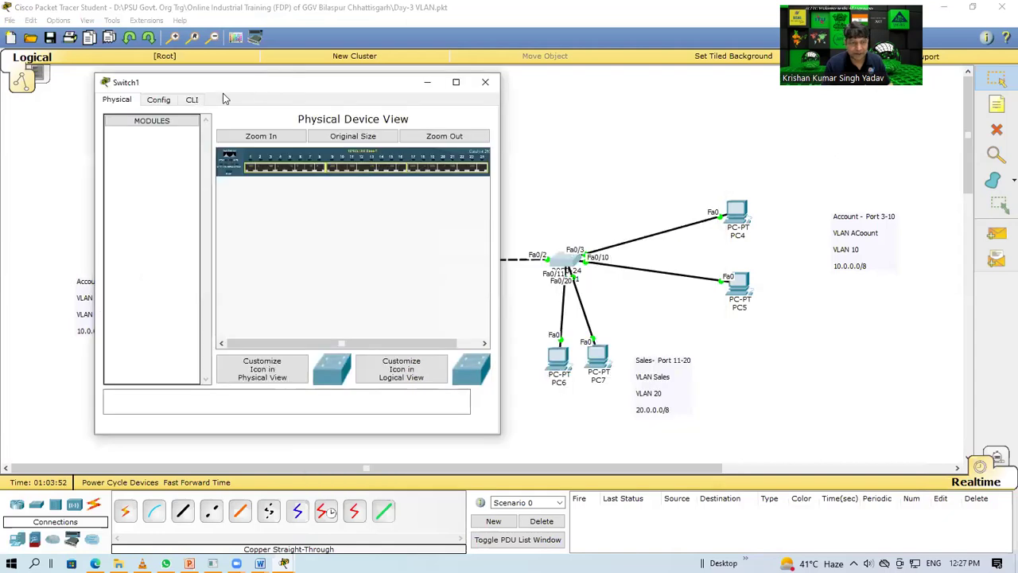
pyautogui.click(192, 100)
pyautogui.press('Return')
pyautogui.press('Return')
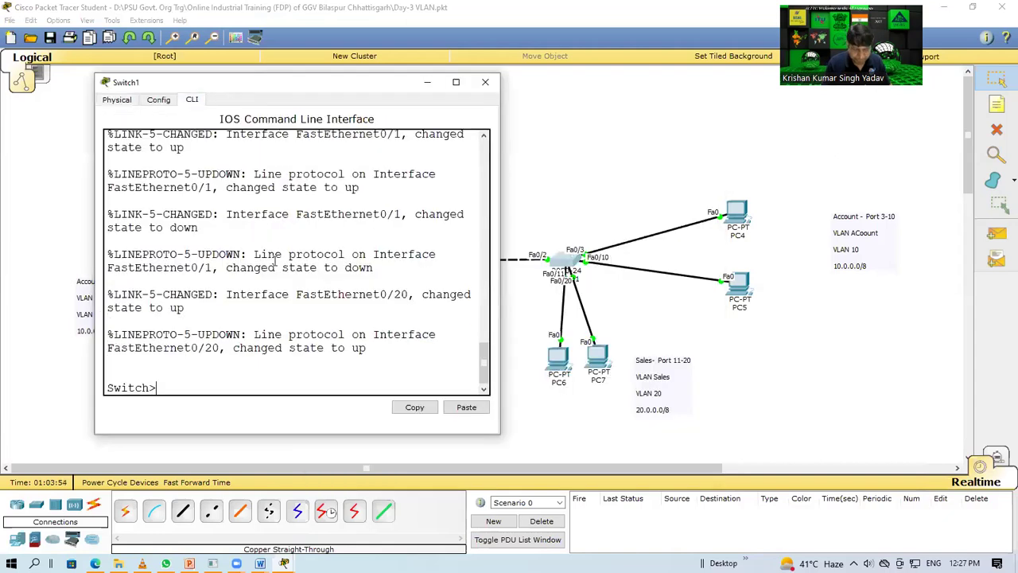
pyautogui.write('enable')
pyautogui.press('Return')
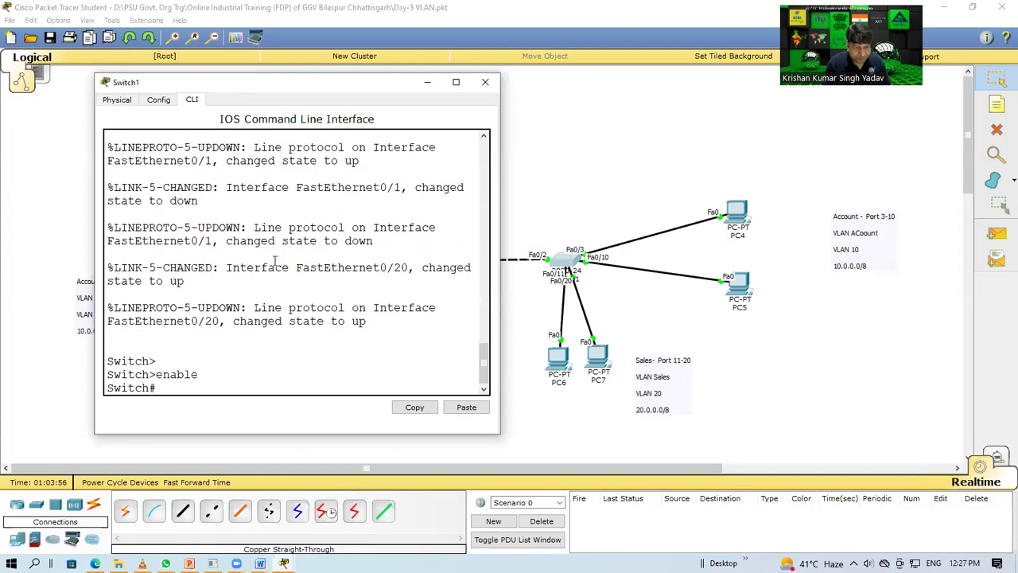
pyautogui.write('conf t')
pyautogui.press('Return')
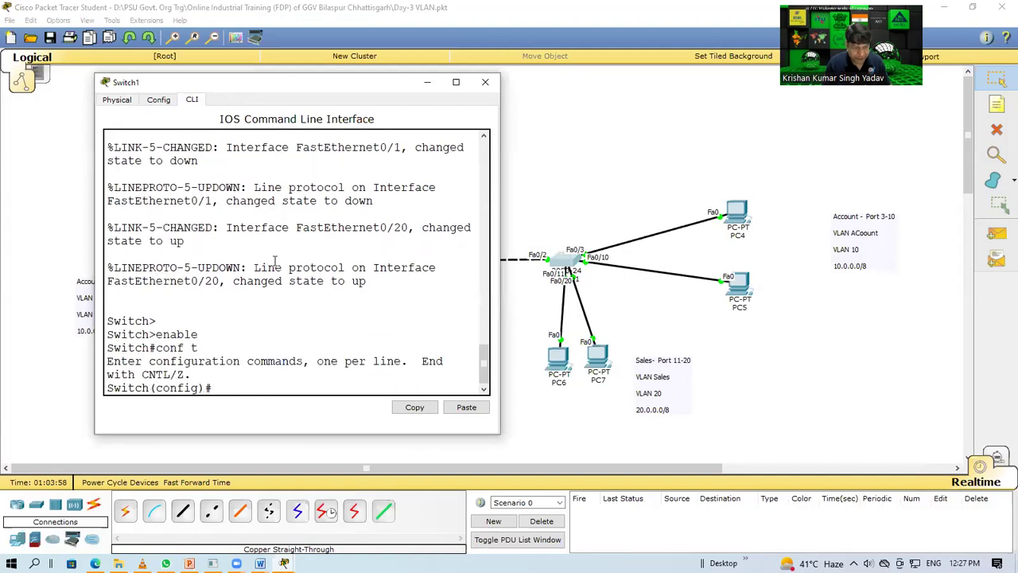
# Step: Create VLAN 10 named 'account' on Switch1, save with do wr, and exit
pyautogui.write('int')
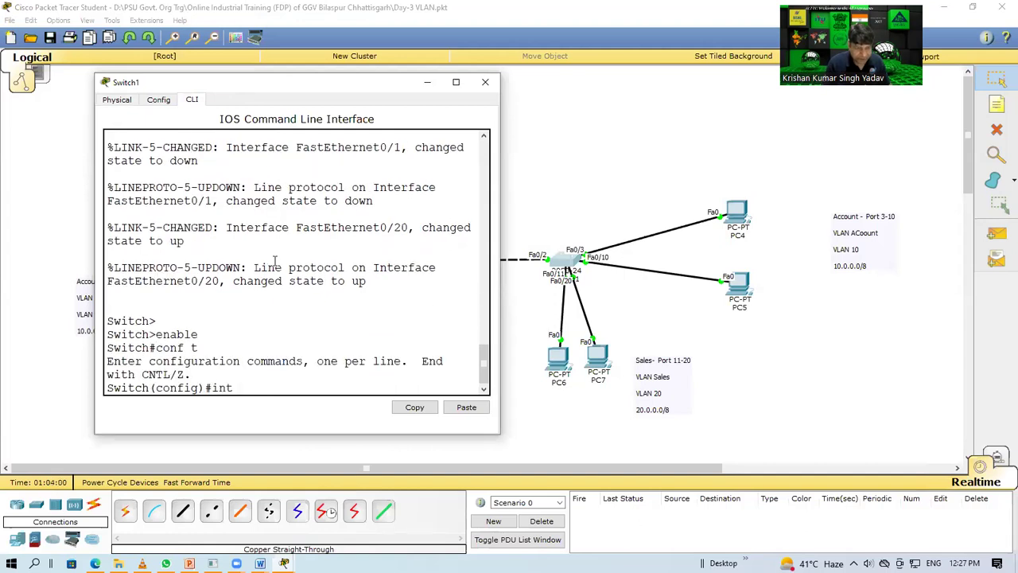
pyautogui.press('BackSpace')
pyautogui.press('BackSpace')
pyautogui.press('BackSpace')
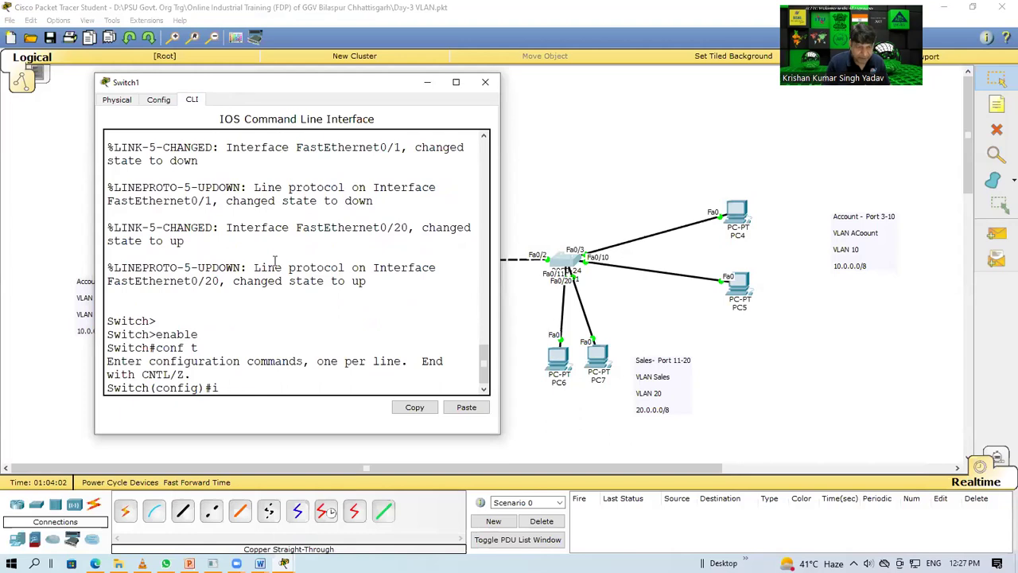
pyautogui.write('vlan 10')
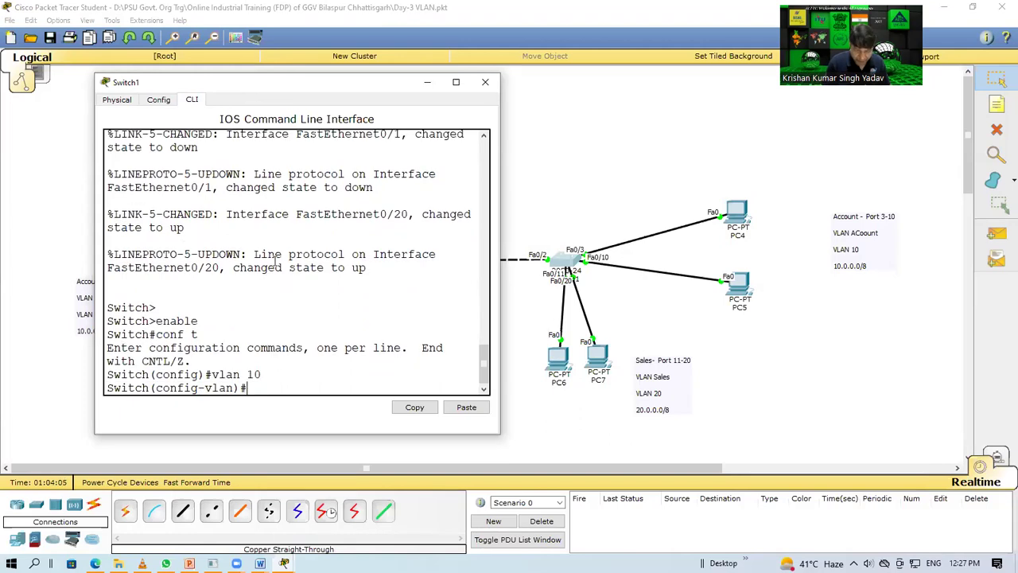
pyautogui.press('Return')
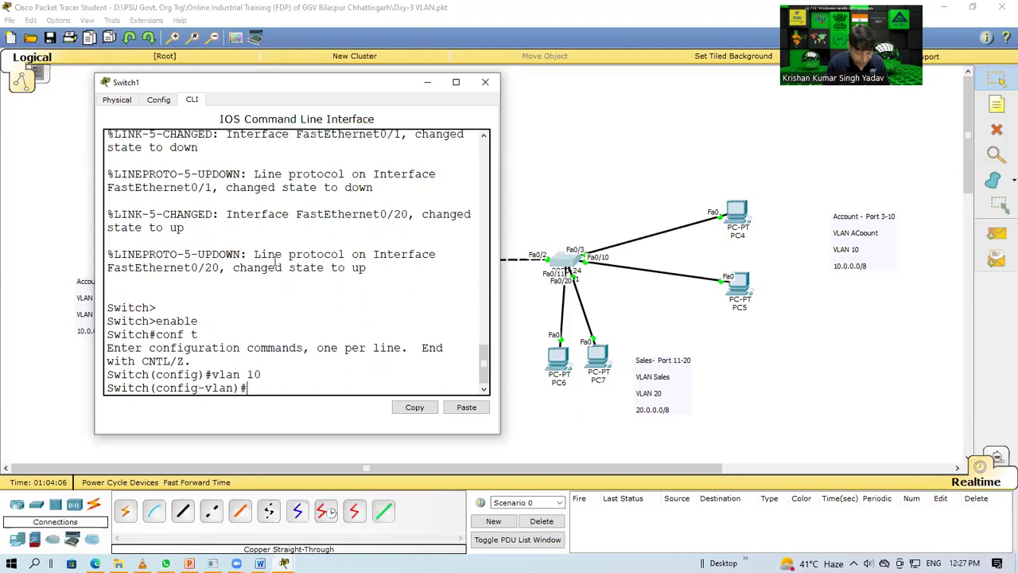
pyautogui.write('name acc')
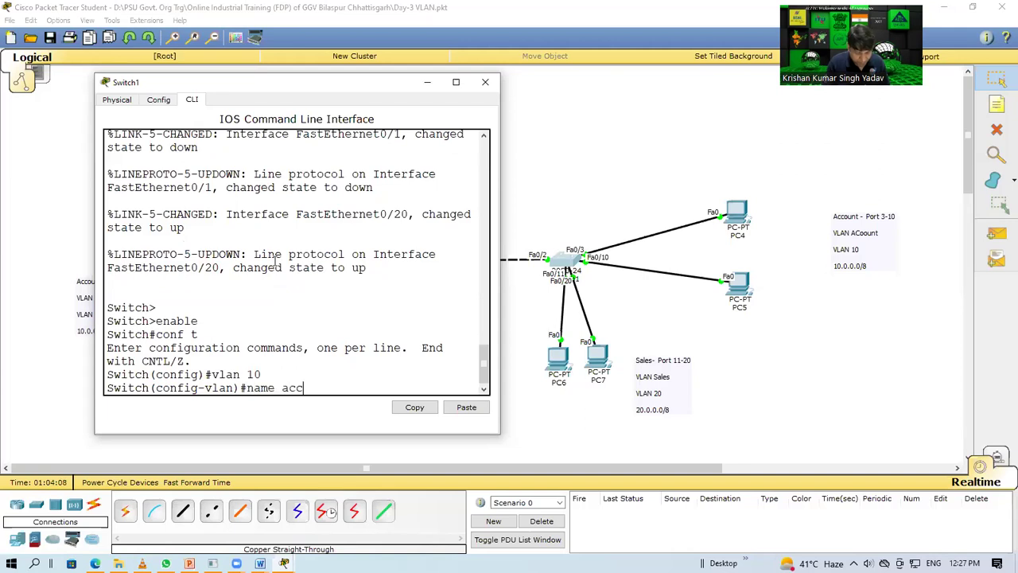
pyautogui.write('ount')
pyautogui.press('Return')
pyautogui.write('d')
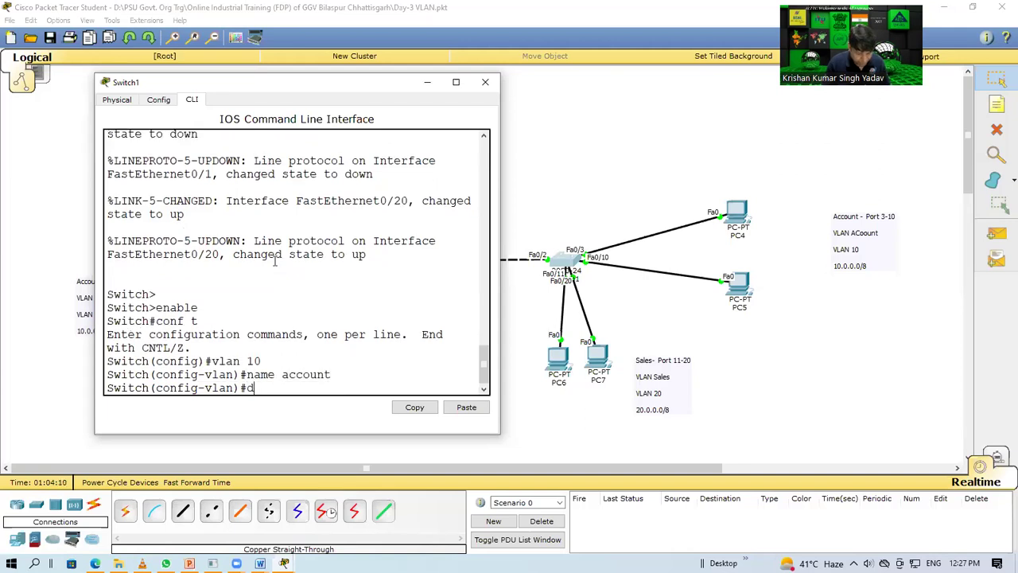
pyautogui.write('o wr')
pyautogui.press('Return')
pyautogui.write('exit')
pyautogui.press('Return')
# Step: Create VLAN 20 named 'sales' on Switch1, save with do wr, and exit
pyautogui.write('vl')
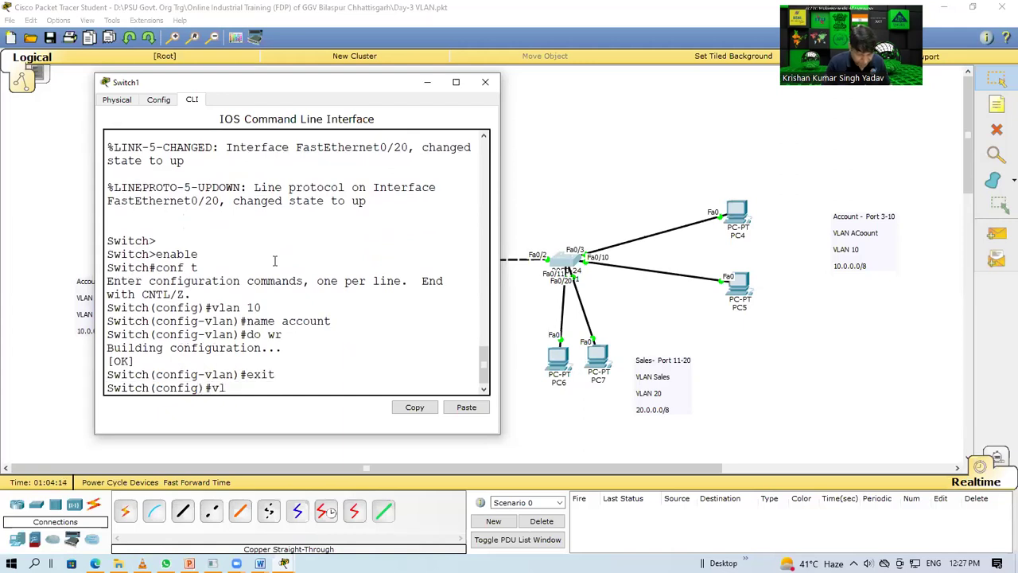
pyautogui.write('an 20')
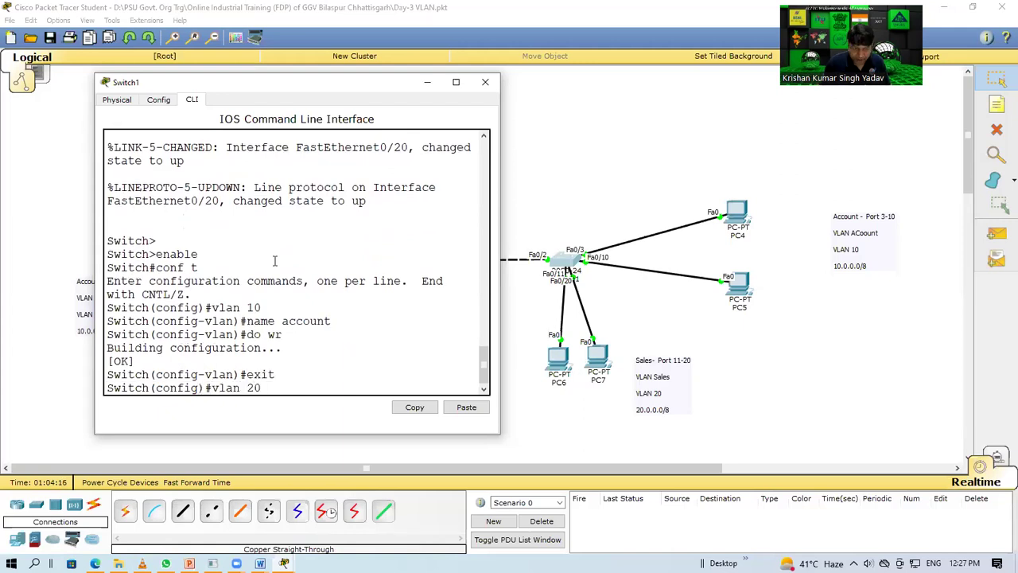
pyautogui.press('Return')
pyautogui.write('name sales')
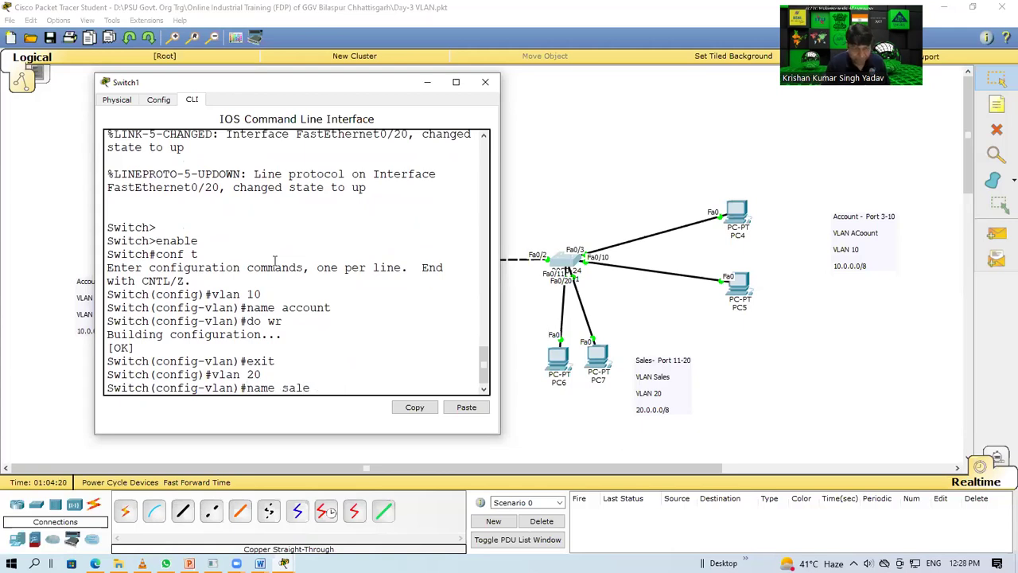
pyautogui.press('Return')
pyautogui.write('do w')
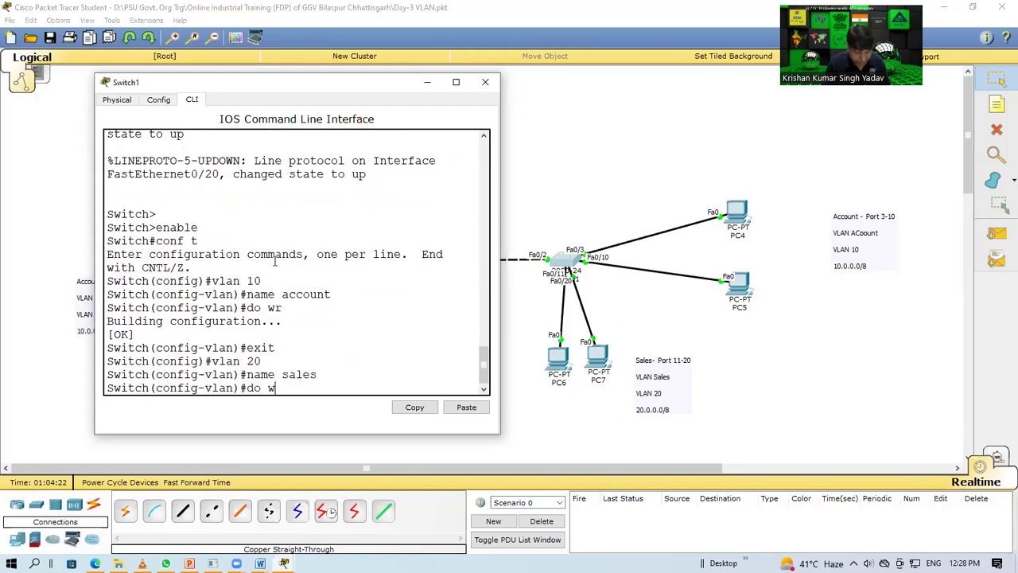
pyautogui.write('r')
pyautogui.press('Return')
pyautogui.write('exit')
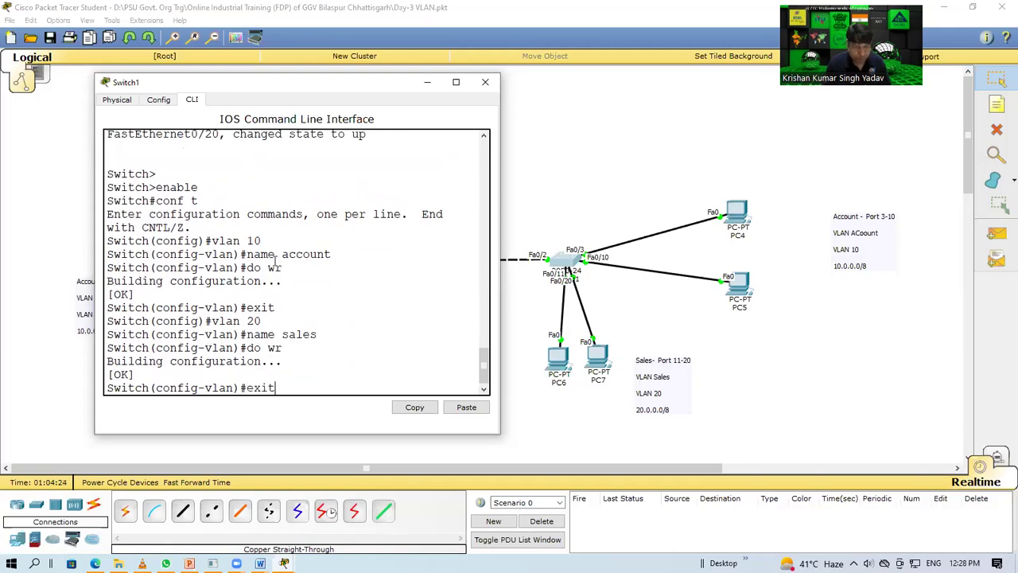
pyautogui.press('Return')
# Step: Assign Switch1 ports Fa0/3–10 to access VLAN 10 and save with do wr
pyautogui.write('int range ')
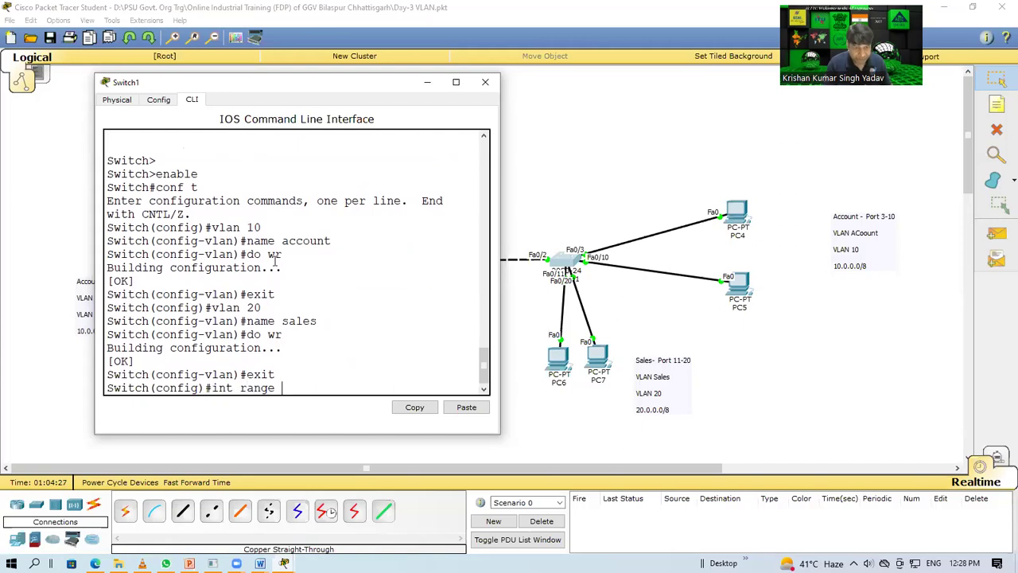
pyautogui.write('fa0/')
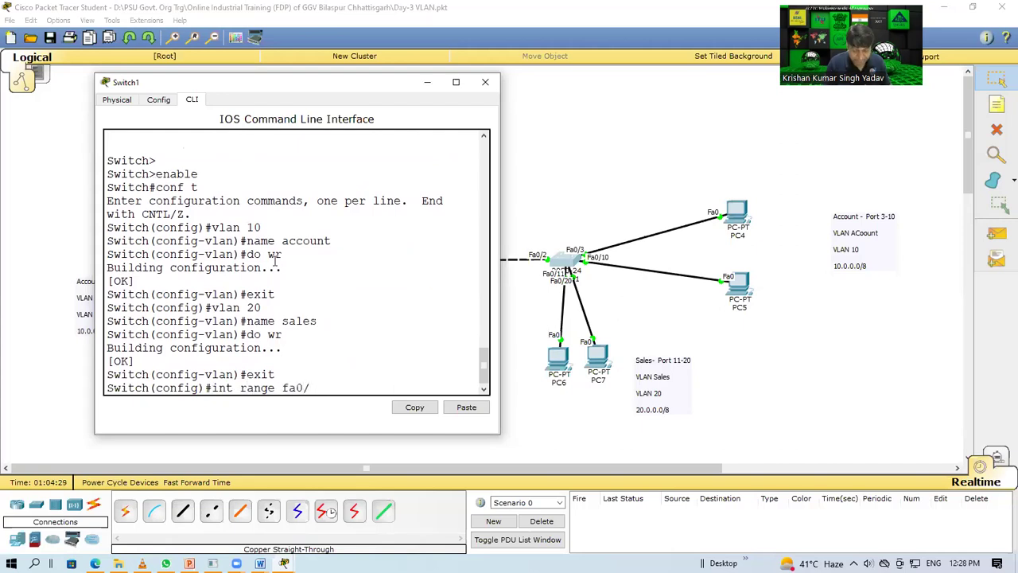
pyautogui.write('3-10')
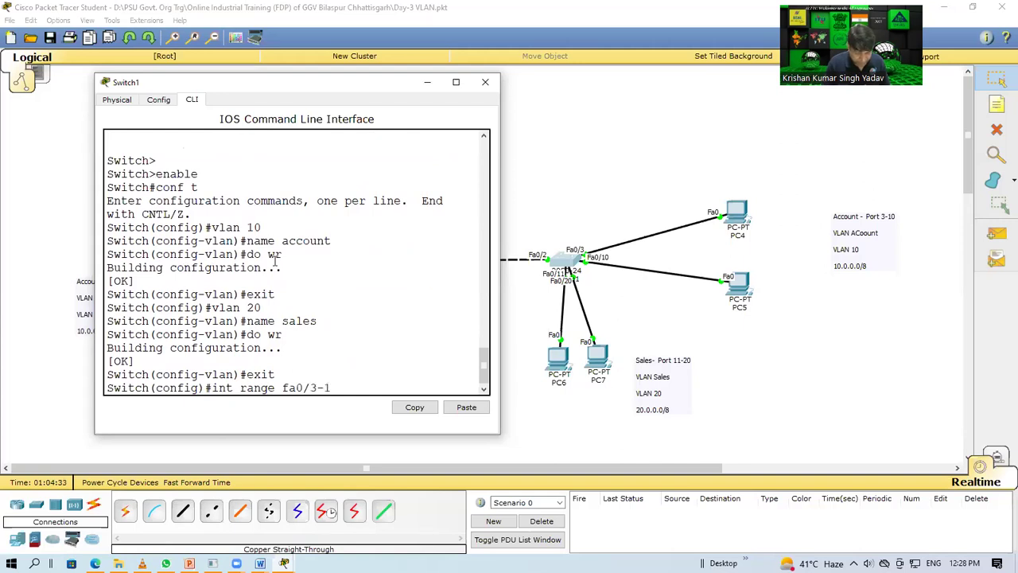
pyautogui.press('Return')
pyautogui.press('Up')
pyautogui.press('Up')
pyautogui.press('Up')
pyautogui.press('BackSpace')
pyautogui.press('BackSpace')
pyautogui.press('BackSpace')
pyautogui.press('BackSpace')
pyautogui.press('BackSpace')
pyautogui.write('switchport a')
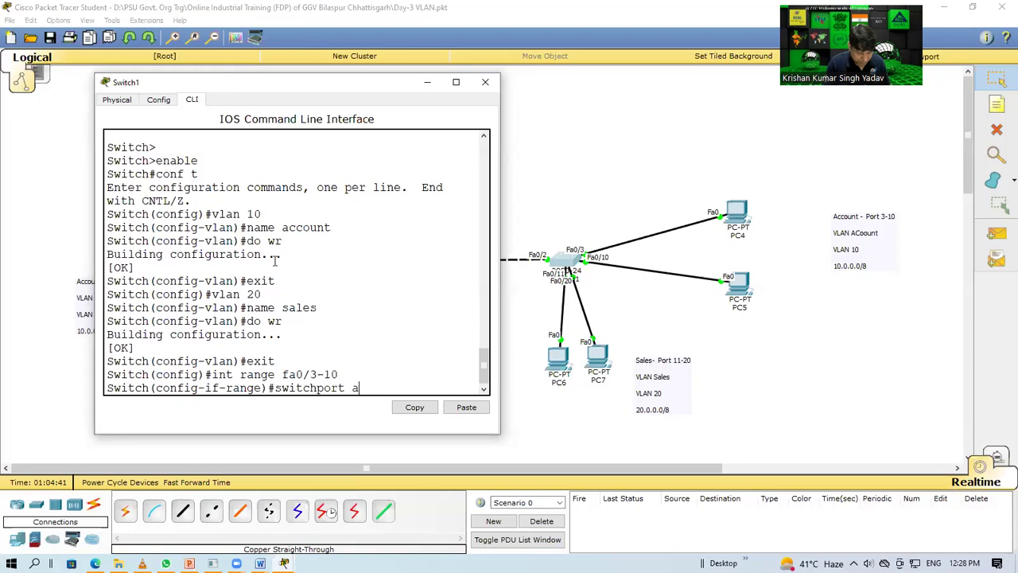
pyautogui.write('ccess valn 10')
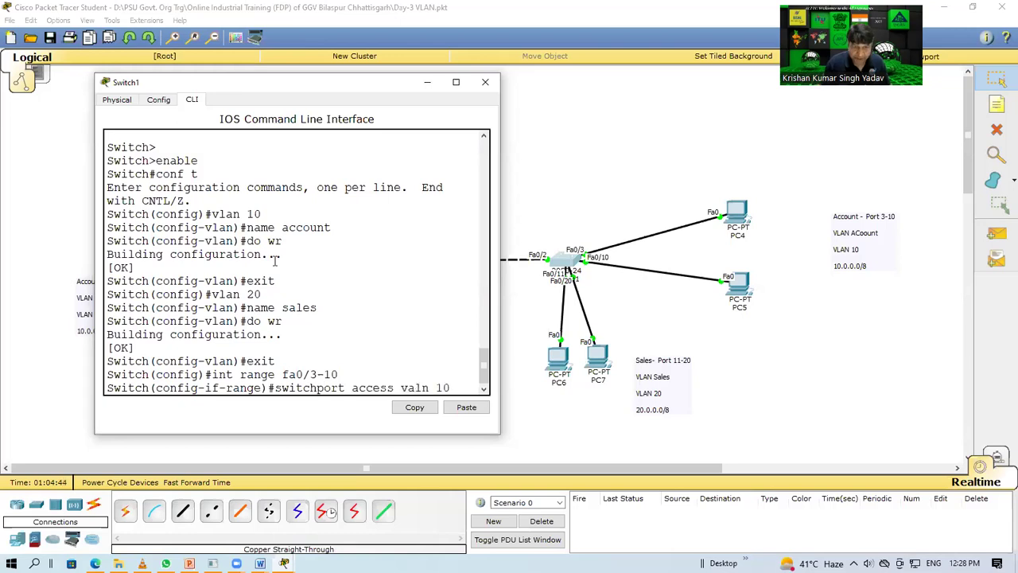
pyautogui.press('Return')
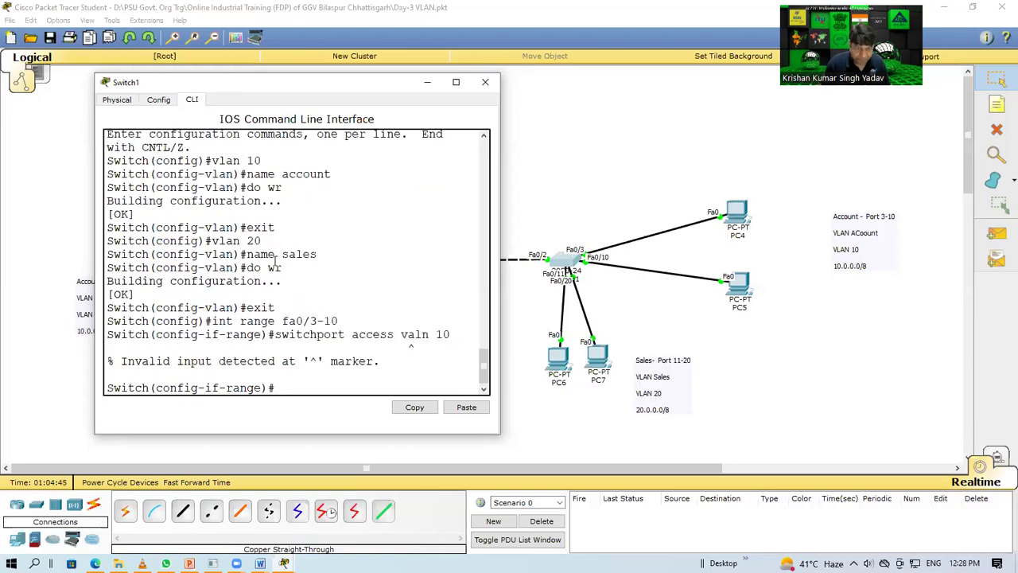
pyautogui.press('Up')
pyautogui.press('BackSpace')
pyautogui.press('BackSpace')
pyautogui.press('BackSpace')
pyautogui.press('BackSpace')
pyautogui.press('BackSpace')
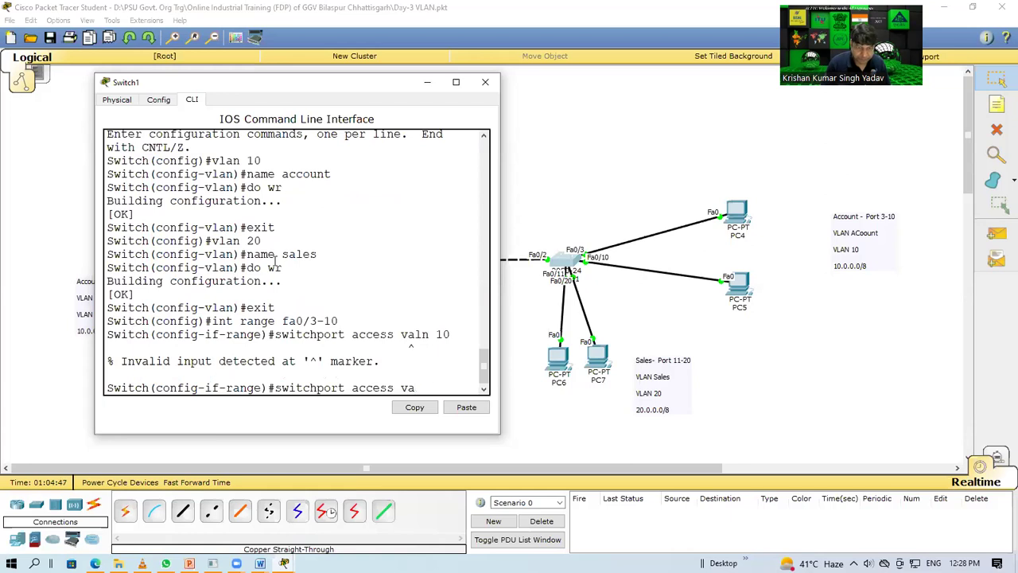
pyautogui.write('lan')
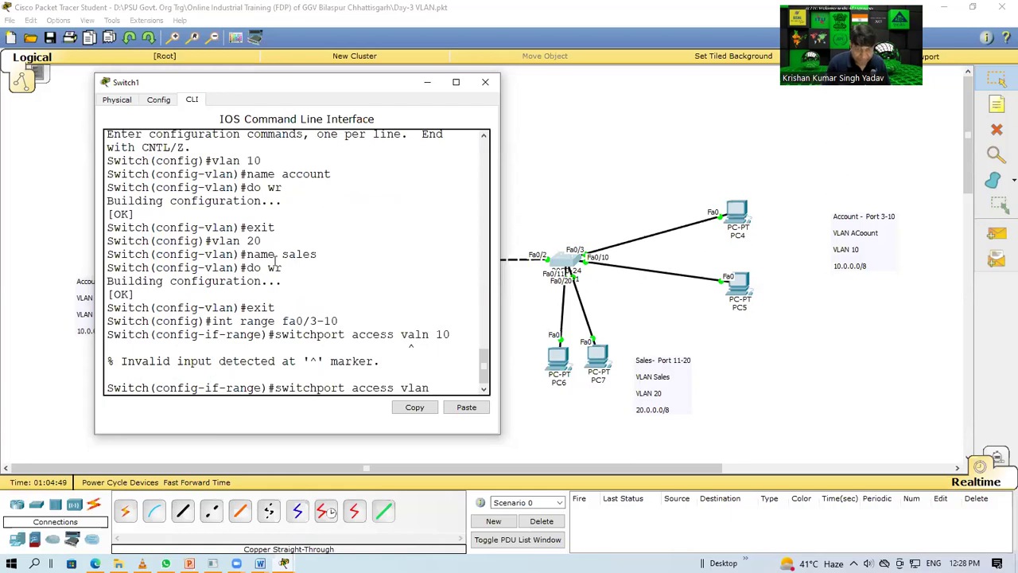
pyautogui.write(' 10')
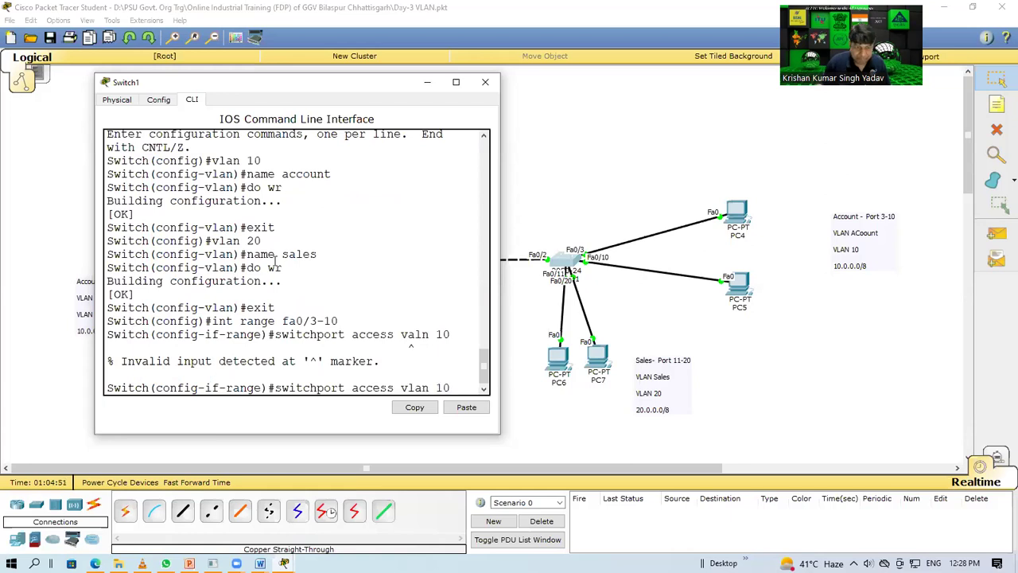
pyautogui.press('Return')
pyautogui.write('do wr')
pyautogui.press('Return')
# Step: Assign ports Fa0/11–20 to access VLAN 20, save, and close the Switch1 window
pyautogui.write('exit')
pyautogui.press('Return')
pyautogui.press('Up')
pyautogui.press('Up')
pyautogui.press('Up')
pyautogui.press('Up')
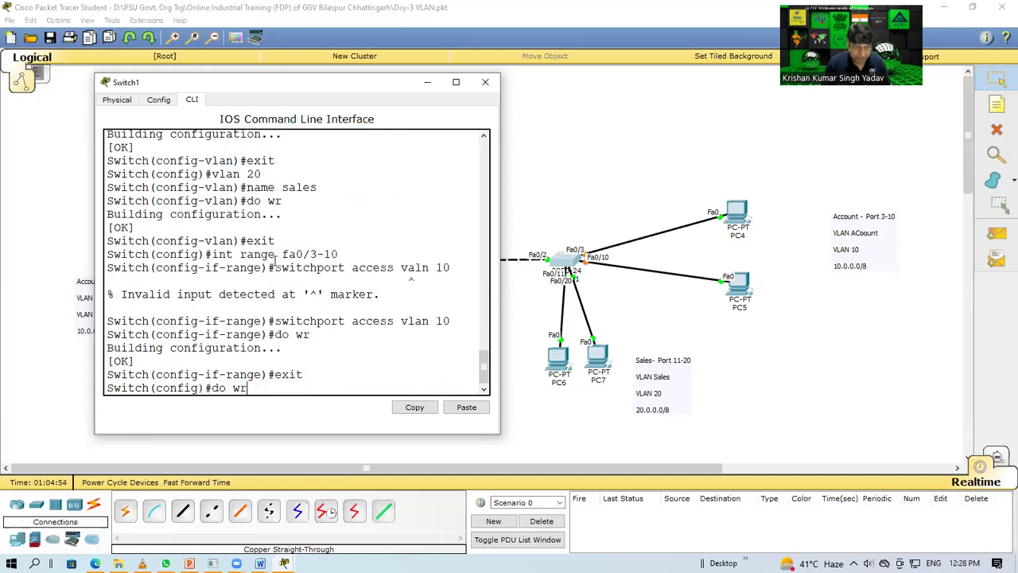
pyautogui.press('Up')
pyautogui.press('BackSpace')
pyautogui.press('BackSpace')
pyautogui.press('BackSpace')
pyautogui.write('11-20')
pyautogui.press('Return')
pyautogui.write('111')
pyautogui.press('BackSpace')
pyautogui.press('Up')
pyautogui.press('Up')
pyautogui.press('Up')
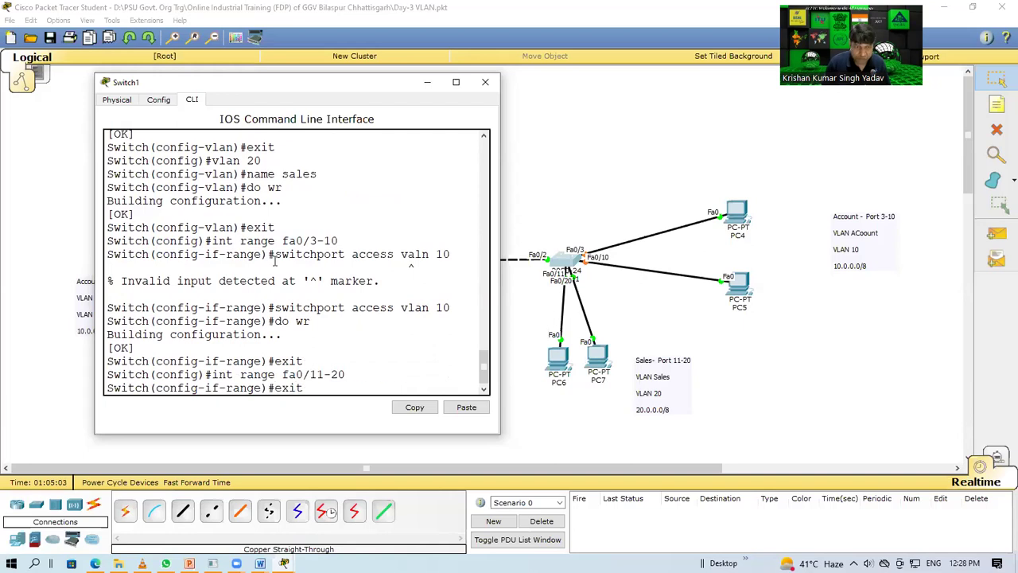
pyautogui.press('BackSpace')
pyautogui.press('BackSpace')
pyautogui.write('20')
pyautogui.press('Return')
pyautogui.write('do wr')
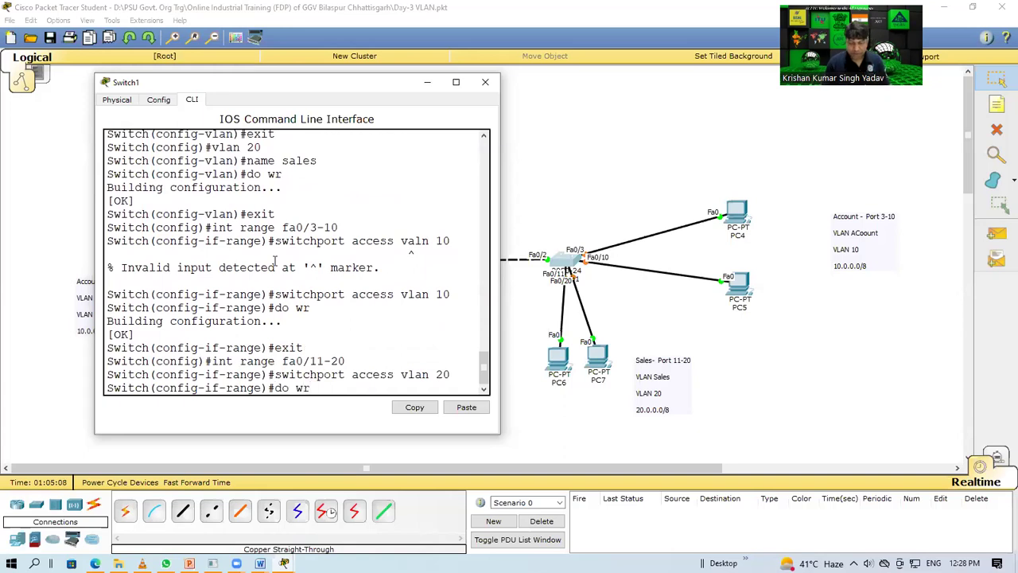
pyautogui.press('Return')
pyautogui.click(486, 82)
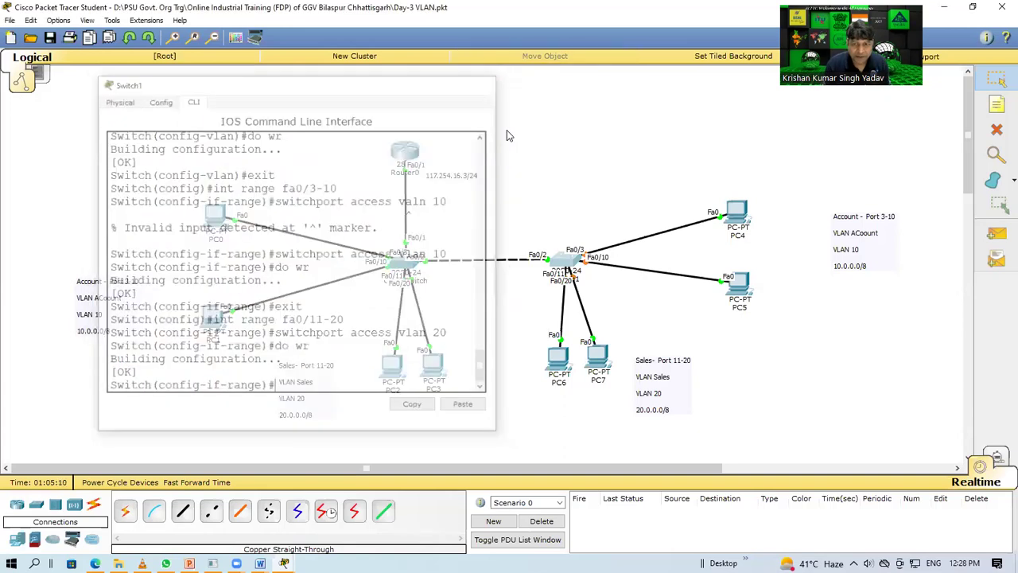
# Step: Test same-VLAN pings PC0 to PC1 and PC2 to PC3, then clear the results
pyautogui.moveTo(277, 183); pyautogui.dragTo(154, 313)
pyautogui.moveTo(374, 318); pyautogui.dragTo(405, 420)
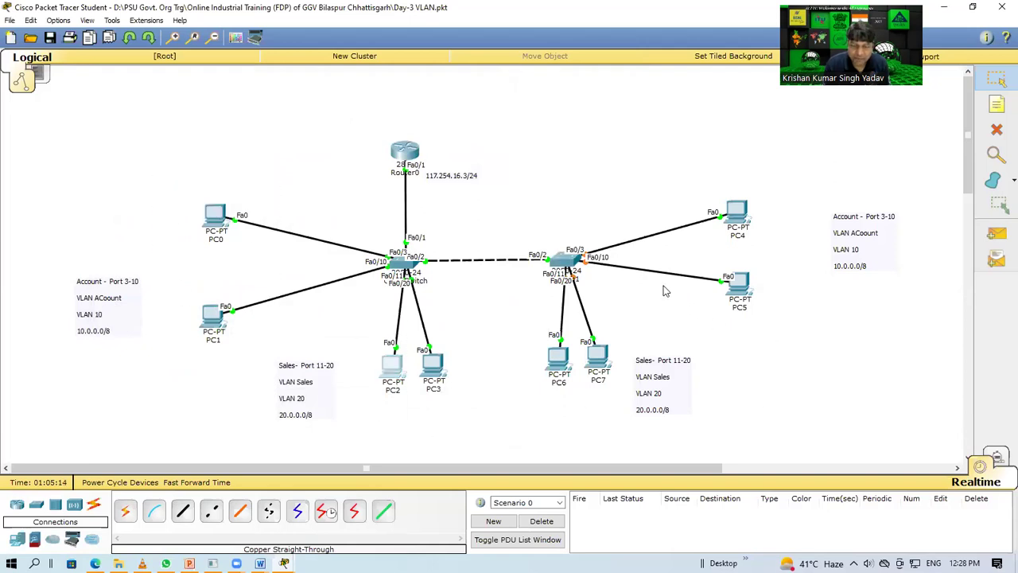
pyautogui.click(999, 235)
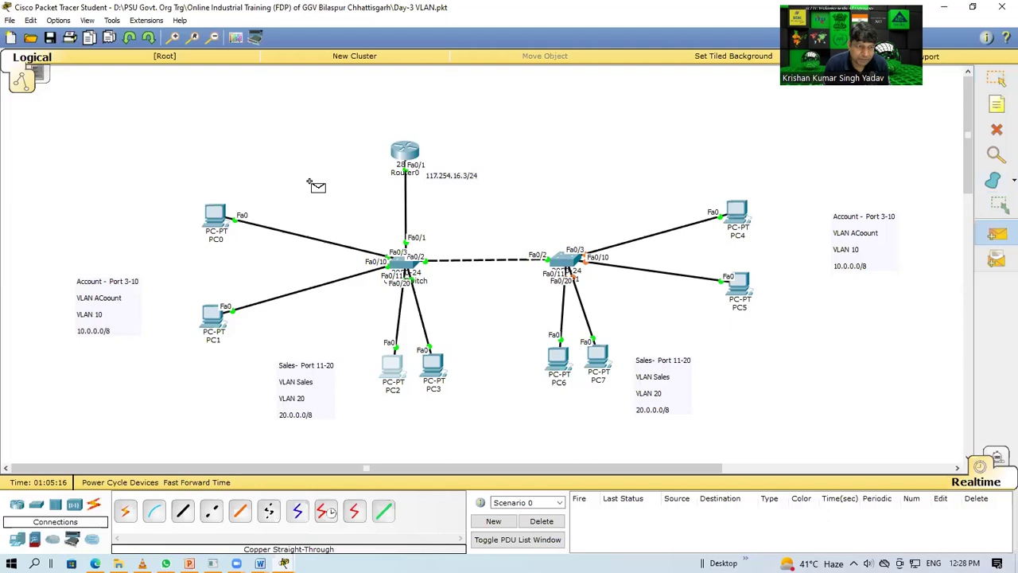
pyautogui.click(211, 214)
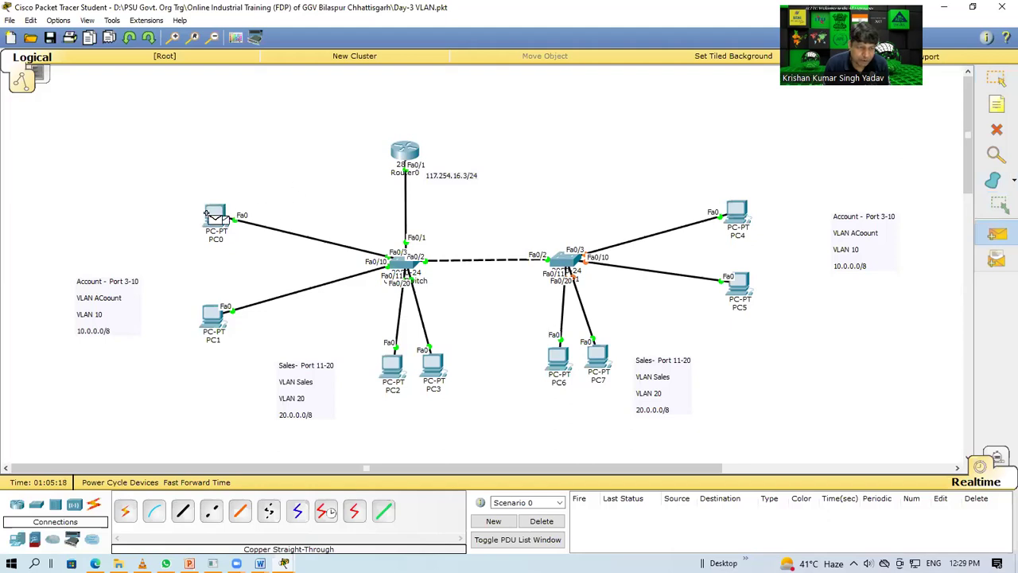
pyautogui.click(213, 316)
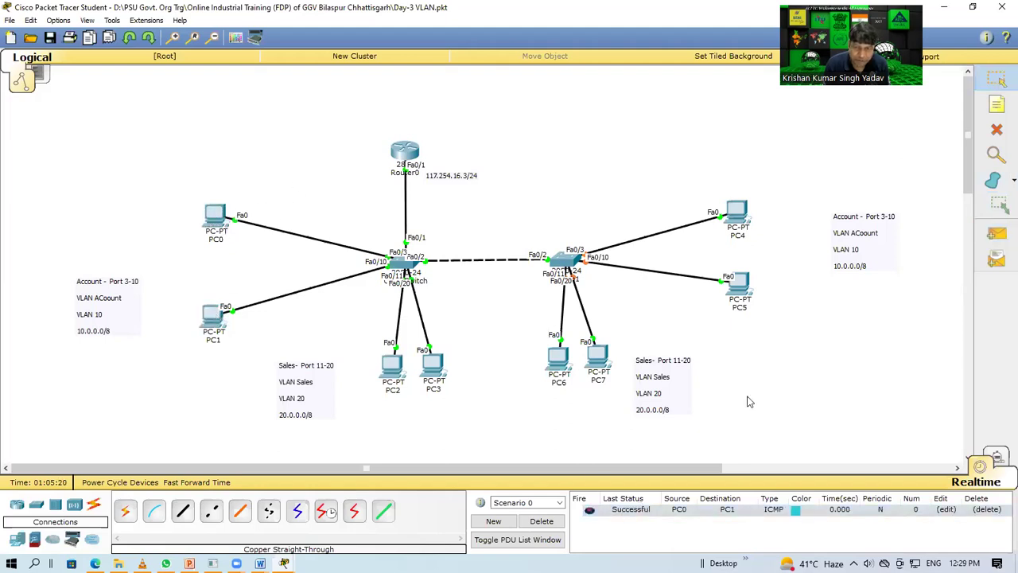
pyautogui.click(996, 233)
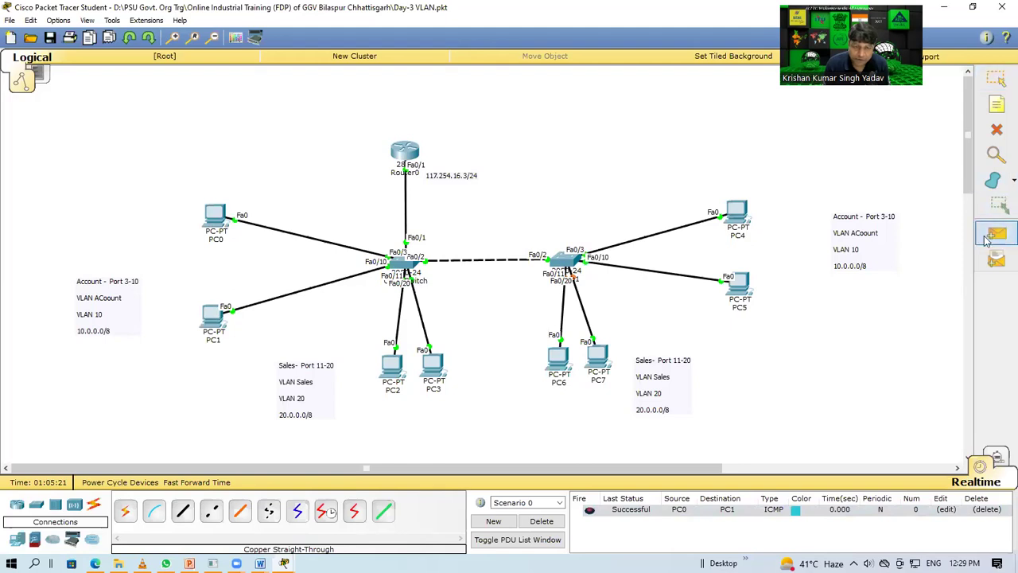
pyautogui.click(391, 368)
pyautogui.click(433, 366)
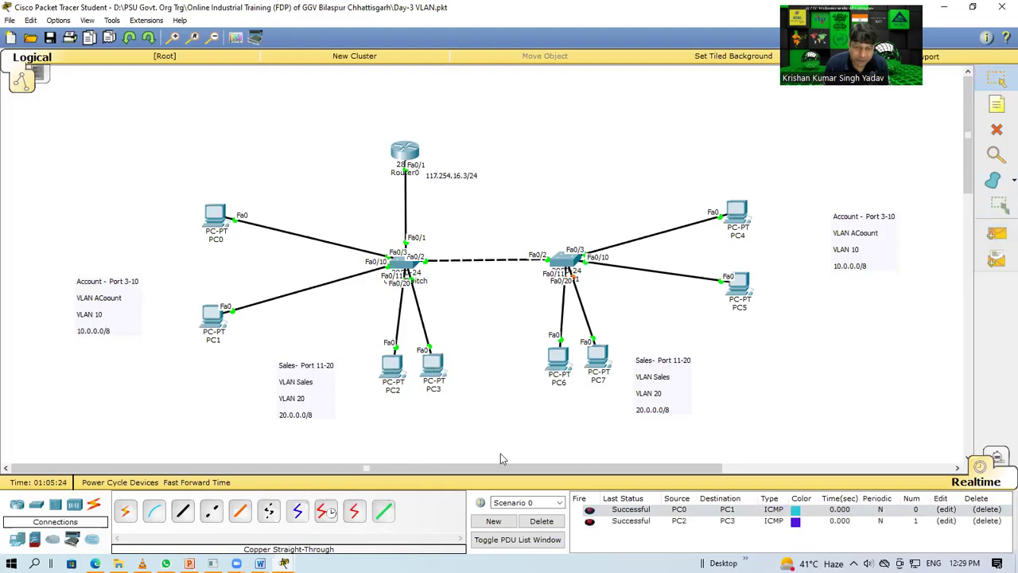
pyautogui.click(542, 521)
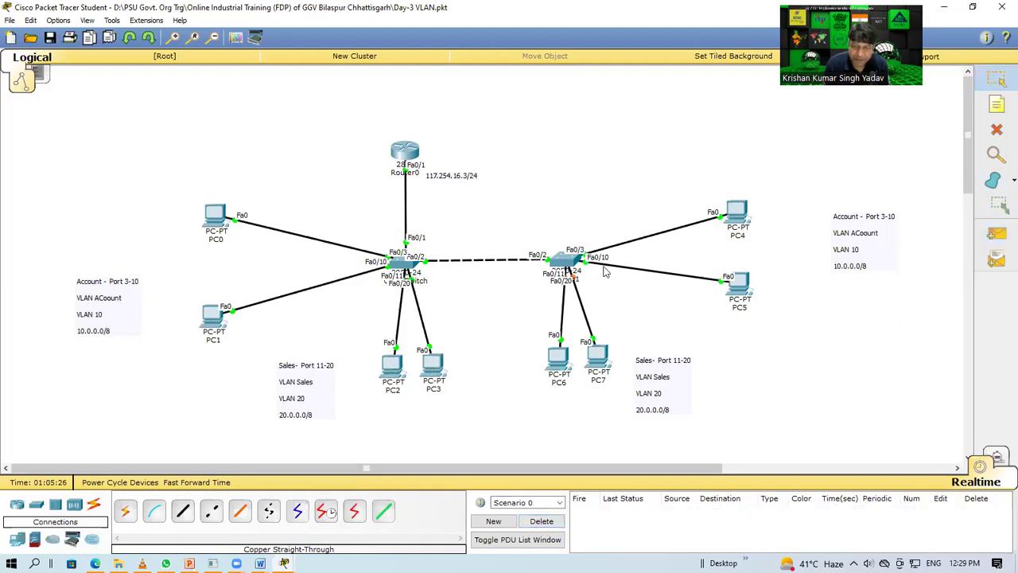
# Step: Ping PC4 to PC5, then PC0 to PC4 across the switches, and clear the list
pyautogui.click(996, 231)
pyautogui.click(737, 211)
pyautogui.click(745, 288)
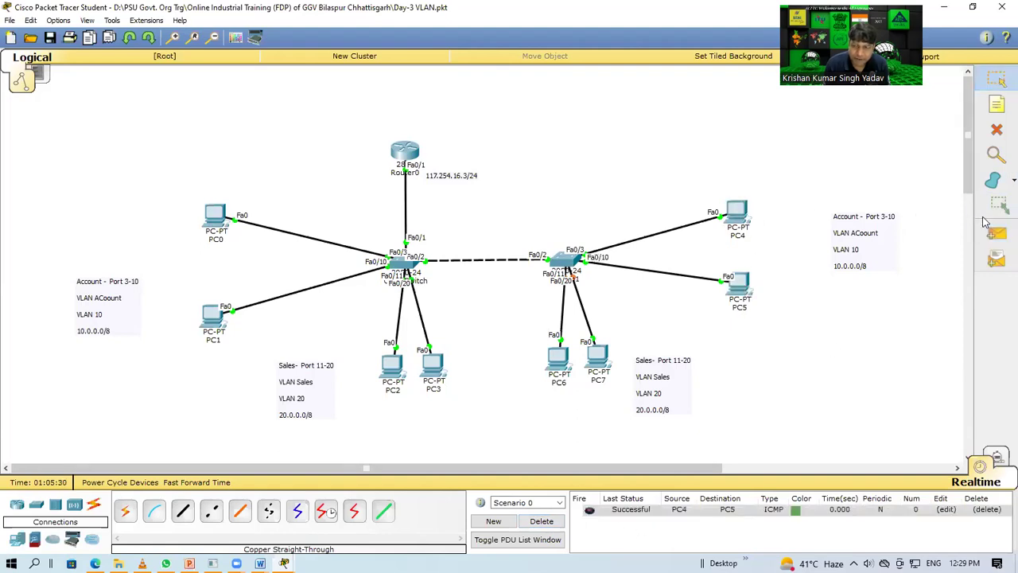
pyautogui.click(997, 232)
pyautogui.click(210, 223)
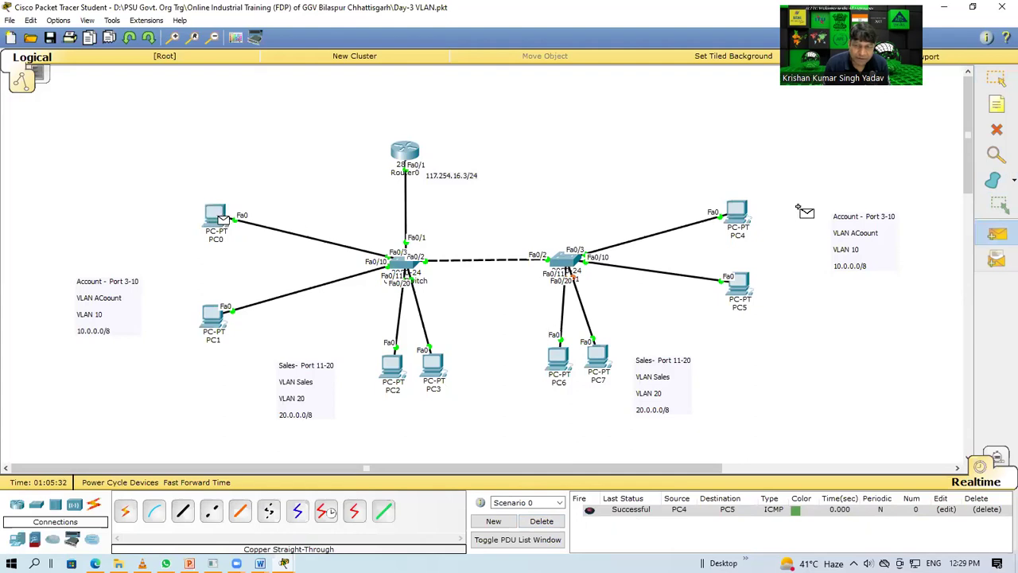
pyautogui.click(738, 212)
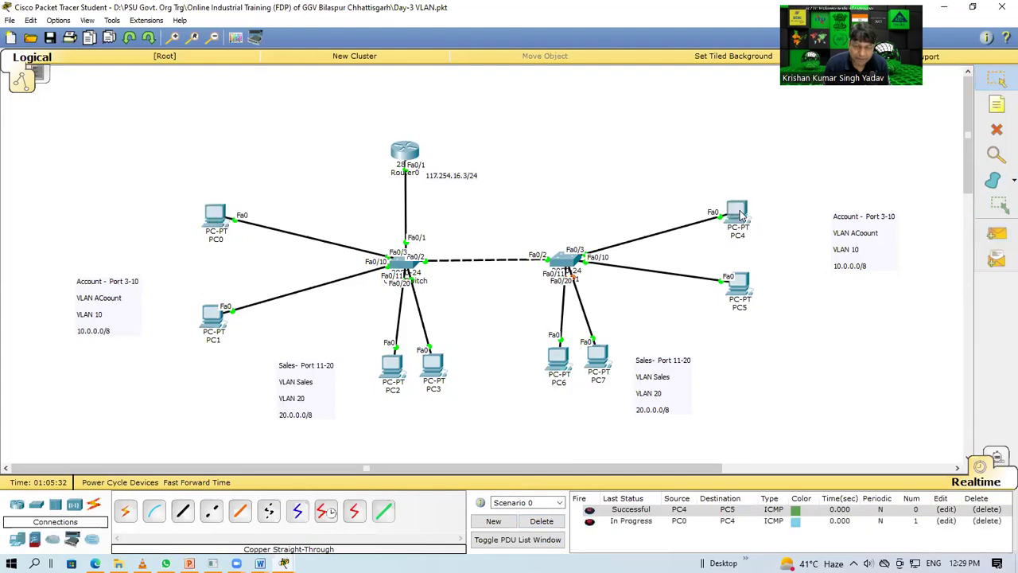
pyautogui.click(589, 521)
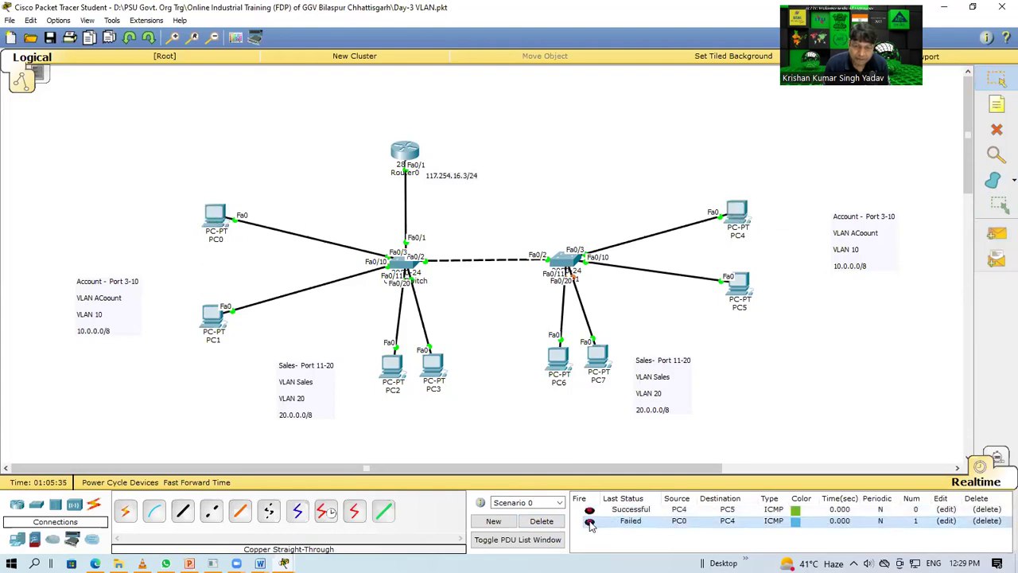
pyautogui.click(560, 521)
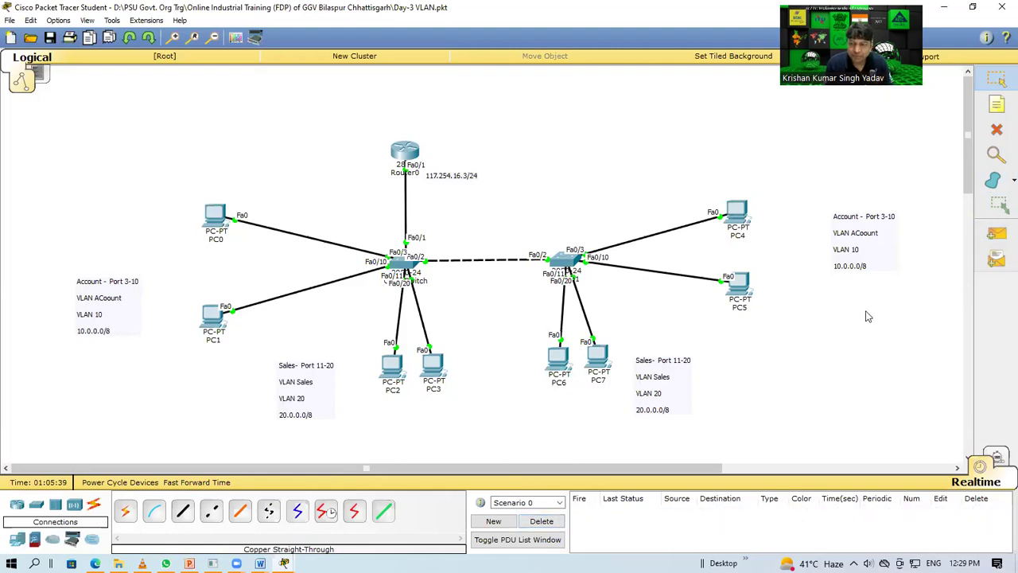
# Step: Ping PC7 to PC6 and begin another ping from PC2
pyautogui.click(998, 232)
pyautogui.click(597, 358)
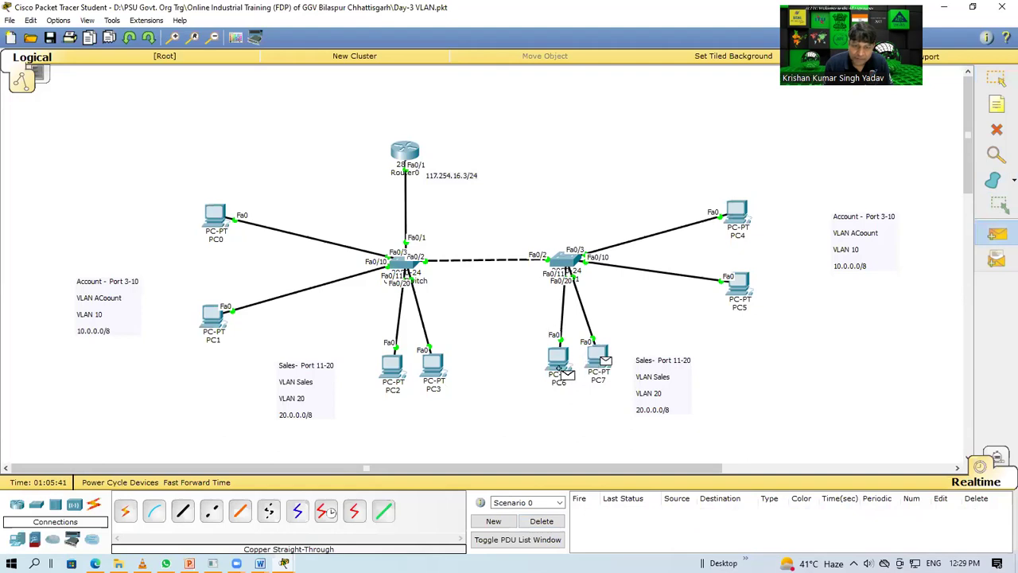
pyautogui.click(558, 360)
pyautogui.click(997, 233)
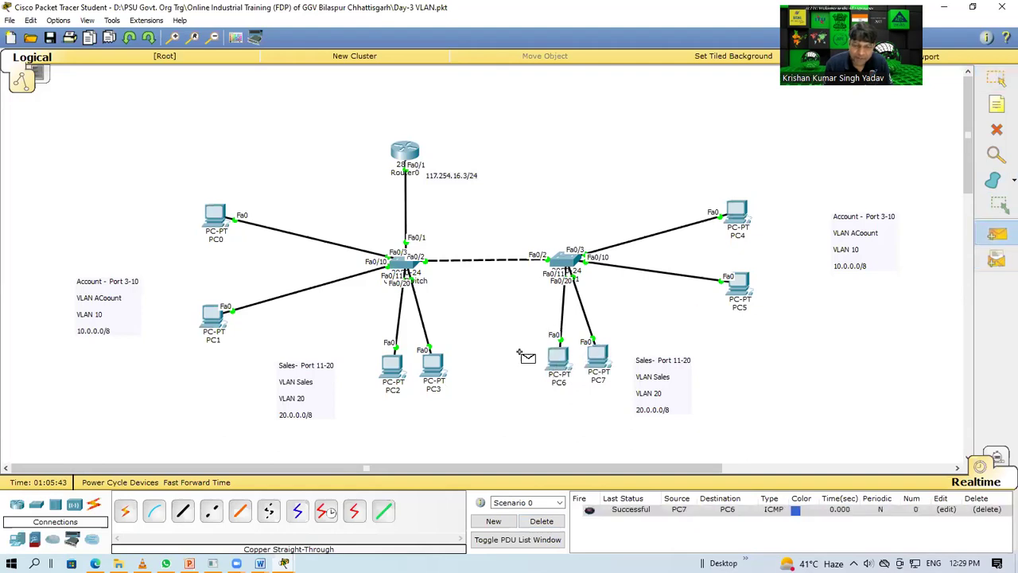
pyautogui.click(394, 368)
# Step: Finish the ping at PC3 so both PC7→PC6 and PC2→PC3 show Successful
pyautogui.click(433, 370)
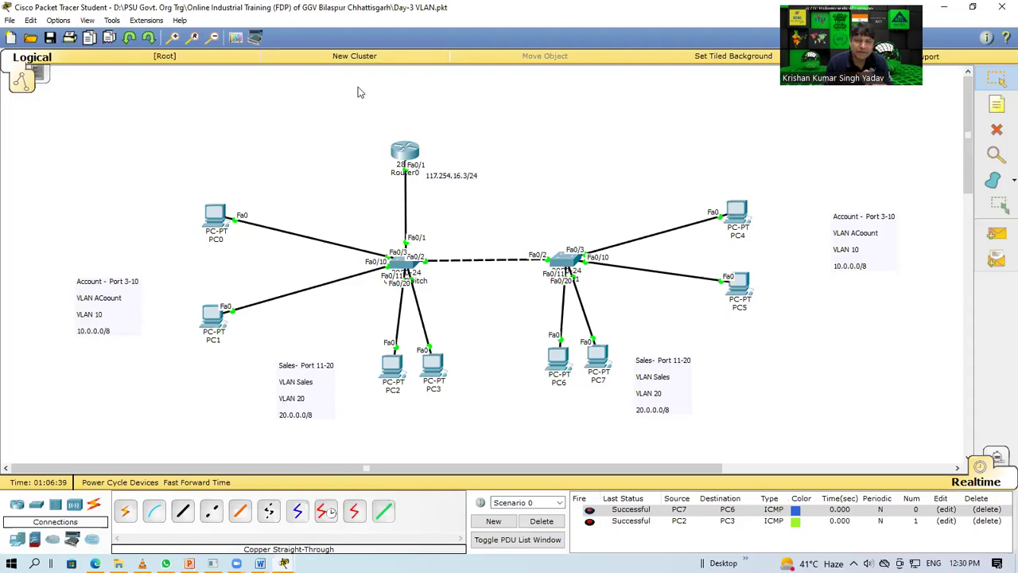
# Step: Sketch pen paths from PC0, PC1 and PC4 to Router0 and loop around the network
pyautogui.moveTo(424, 157)
pyautogui.mouseDown()
pyautogui.moveTo(390, 169)
pyautogui.moveTo(406, 180)
pyautogui.moveTo(425, 162)
pyautogui.mouseUp()
pyautogui.moveTo(228, 205)
pyautogui.mouseDown()
pyautogui.moveTo(358, 238)
pyautogui.moveTo(387, 194)
pyautogui.moveTo(398, 156)
pyautogui.mouseUp()
pyautogui.moveTo(232, 307); pyautogui.dragTo(387, 169)
pyautogui.moveTo(793, 208)
pyautogui.mouseDown()
pyautogui.moveTo(480, 165)
pyautogui.moveTo(396, 187)
pyautogui.moveTo(398, 202)
pyautogui.mouseUp()
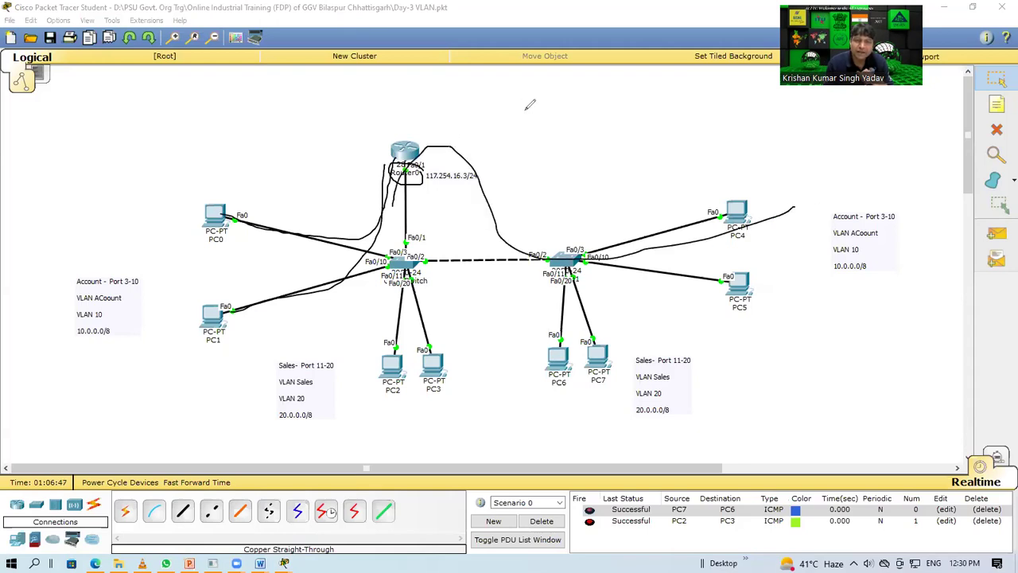
pyautogui.moveTo(167, 148)
pyautogui.mouseDown()
pyautogui.moveTo(239, 190)
pyautogui.moveTo(752, 116)
pyautogui.moveTo(792, 341)
pyautogui.moveTo(293, 394)
pyautogui.moveTo(195, 101)
pyautogui.mouseUp()
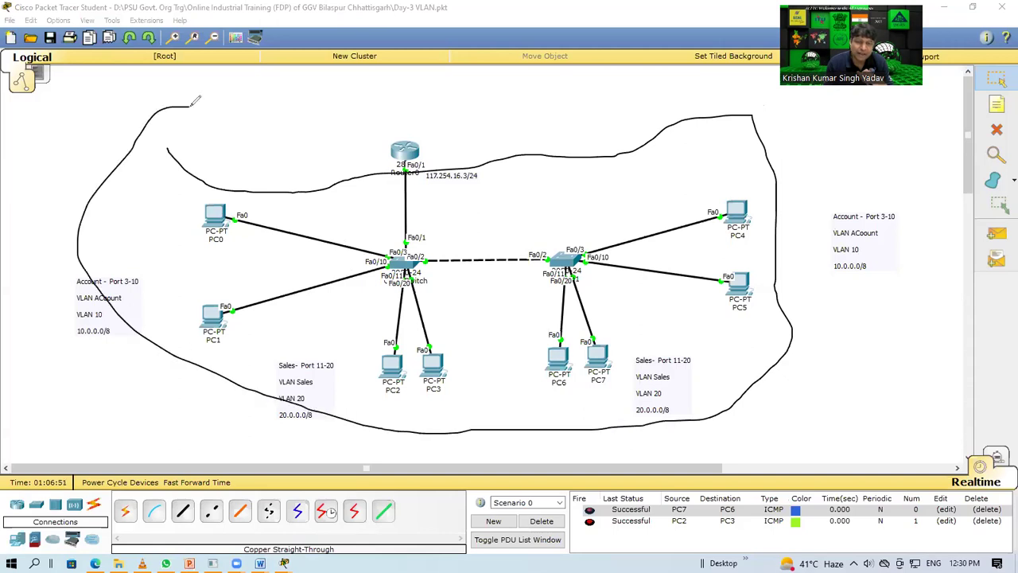
pyautogui.moveTo(230, 159)
pyautogui.mouseDown()
pyautogui.moveTo(272, 291)
pyautogui.moveTo(256, 352)
pyautogui.mouseUp()
pyautogui.moveTo(736, 153)
pyautogui.mouseDown()
pyautogui.moveTo(700, 358)
pyautogui.moveTo(734, 183)
pyautogui.mouseUp()
pyautogui.moveTo(631, 318)
pyautogui.mouseDown()
pyautogui.moveTo(353, 348)
pyautogui.moveTo(675, 327)
pyautogui.mouseUp()
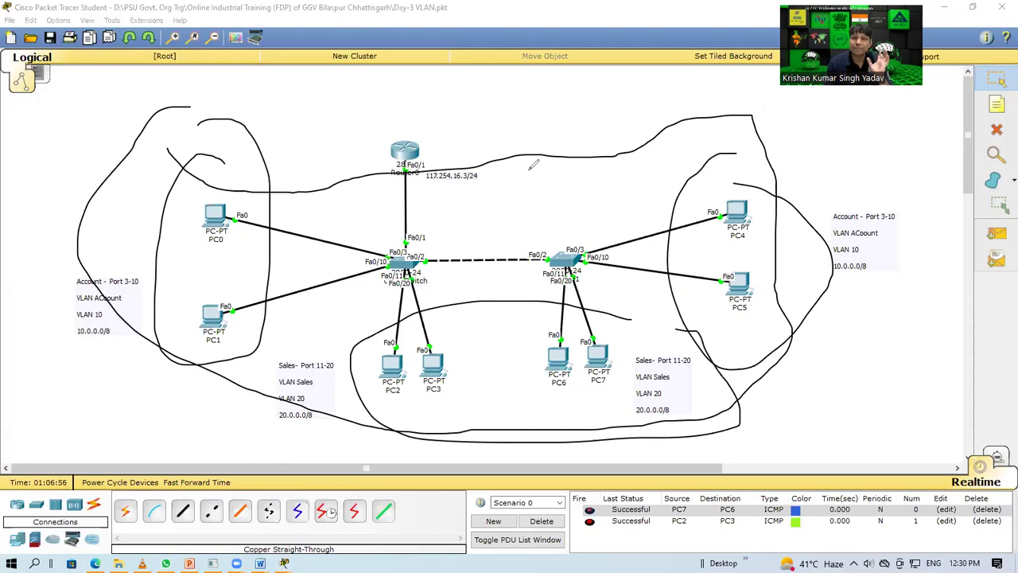
# Step: Erase the pen marks and circle Fa0/1 on the left switch and Fa0/2 on the right
pyautogui.press('e')
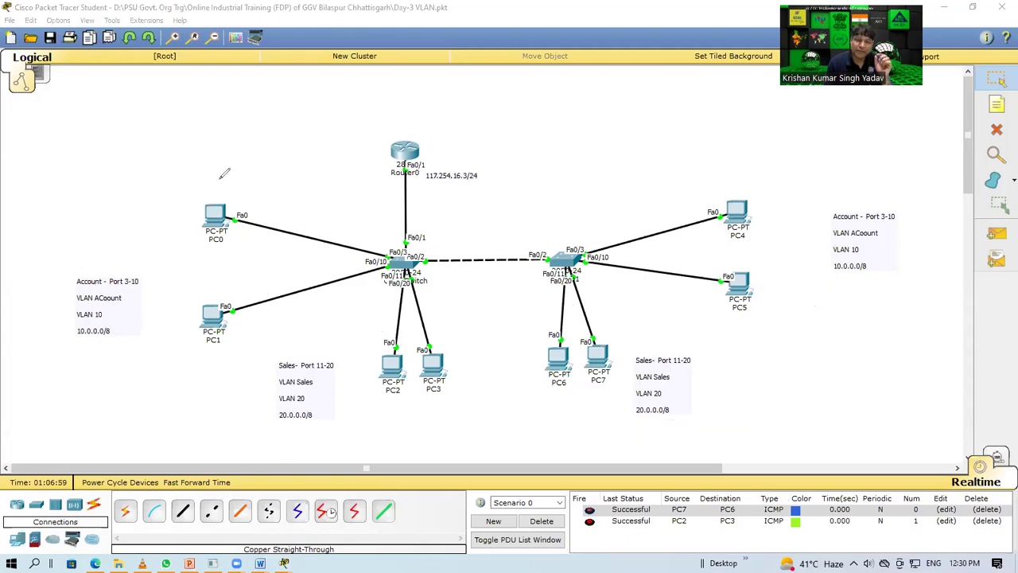
pyautogui.moveTo(148, 150)
pyautogui.mouseDown()
pyautogui.moveTo(229, 199)
pyautogui.moveTo(199, 221)
pyautogui.mouseUp()
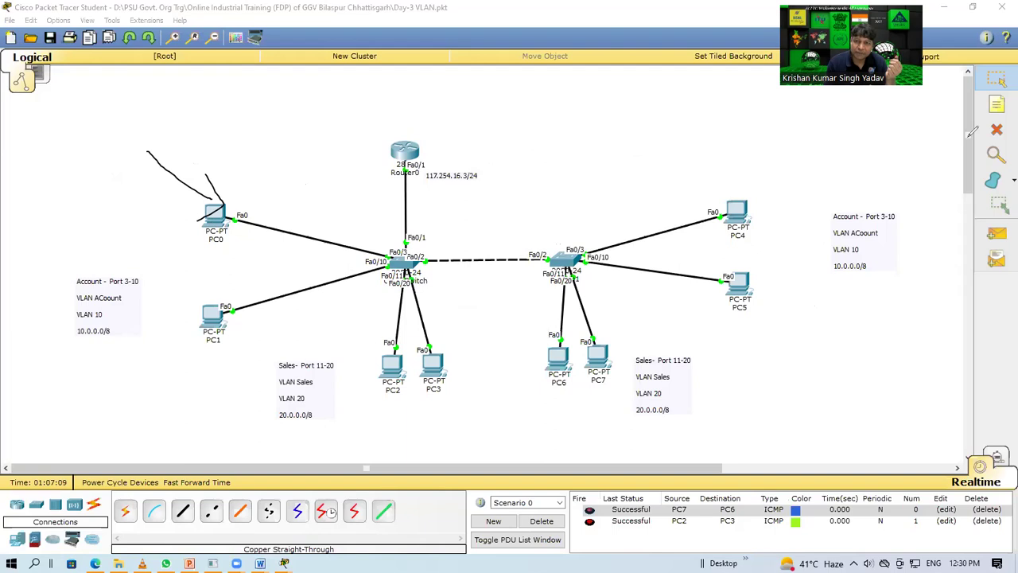
pyautogui.press('e')
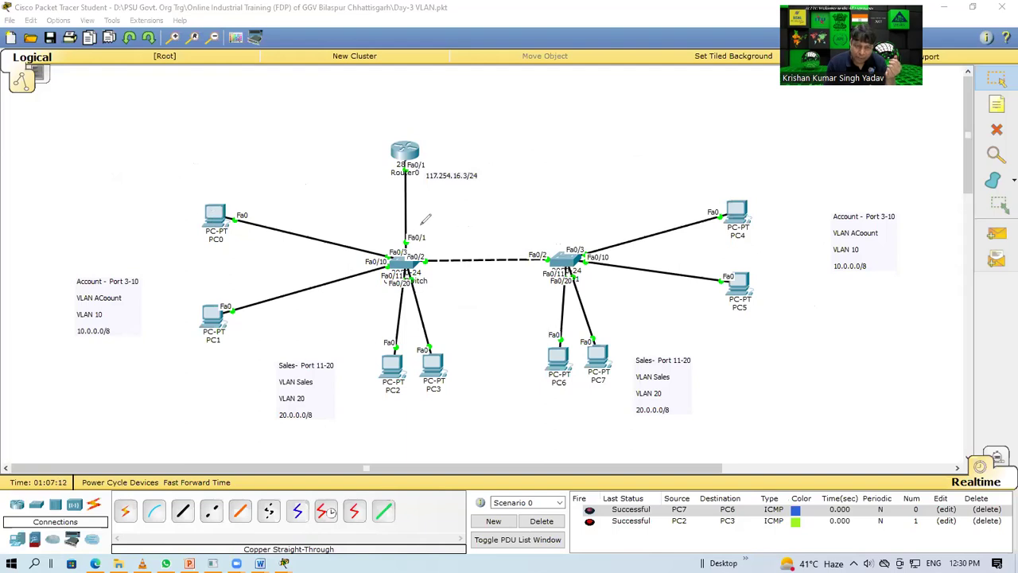
pyautogui.moveTo(407, 238); pyautogui.dragTo(434, 226)
pyautogui.moveTo(544, 223)
pyautogui.mouseDown()
pyautogui.moveTo(516, 241)
pyautogui.moveTo(567, 225)
pyautogui.mouseUp()
pyautogui.moveTo(382, 204); pyautogui.dragTo(428, 201)
pyautogui.moveTo(472, 235); pyautogui.dragTo(467, 279)
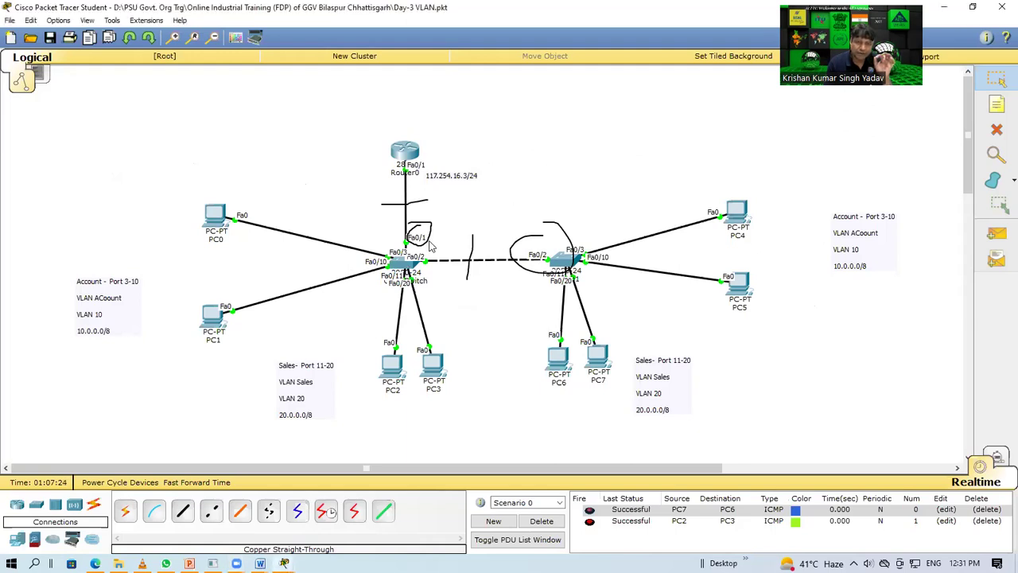
# Step: Check the core switch's port status and CLI, then return to the Select tool
pyautogui.moveTo(399, 264)
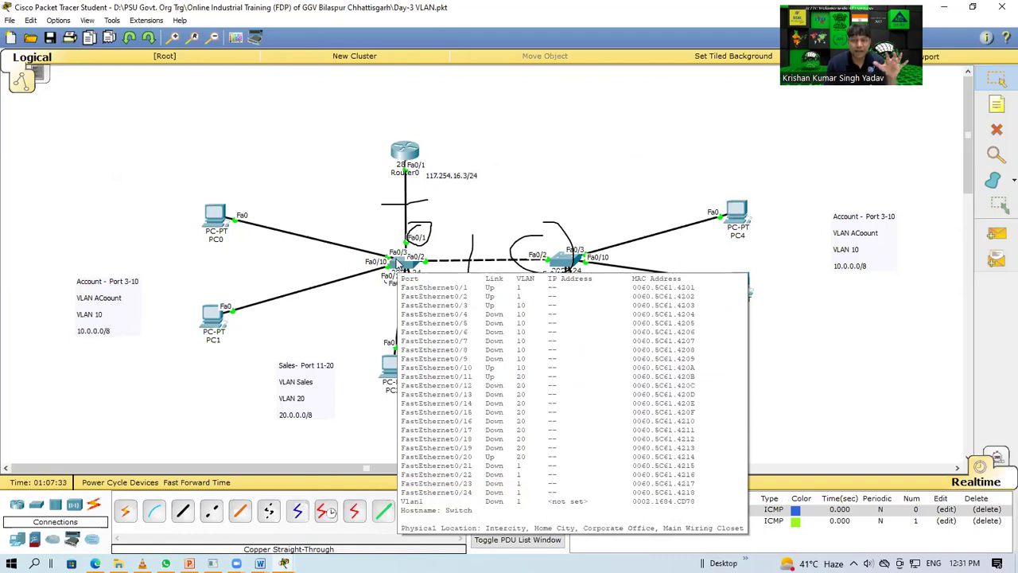
pyautogui.click(399, 265)
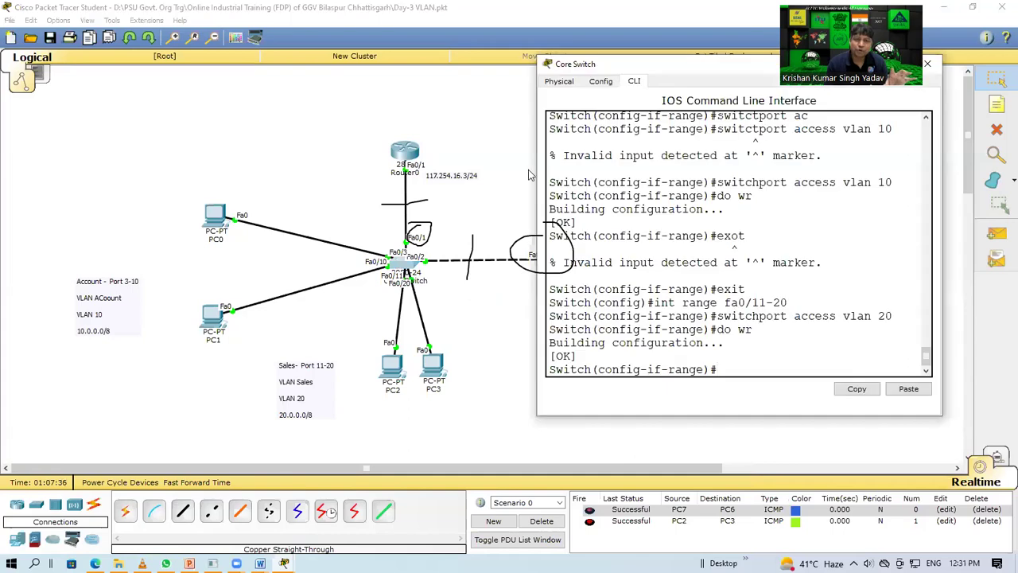
pyautogui.click(928, 64)
pyautogui.moveTo(400, 265)
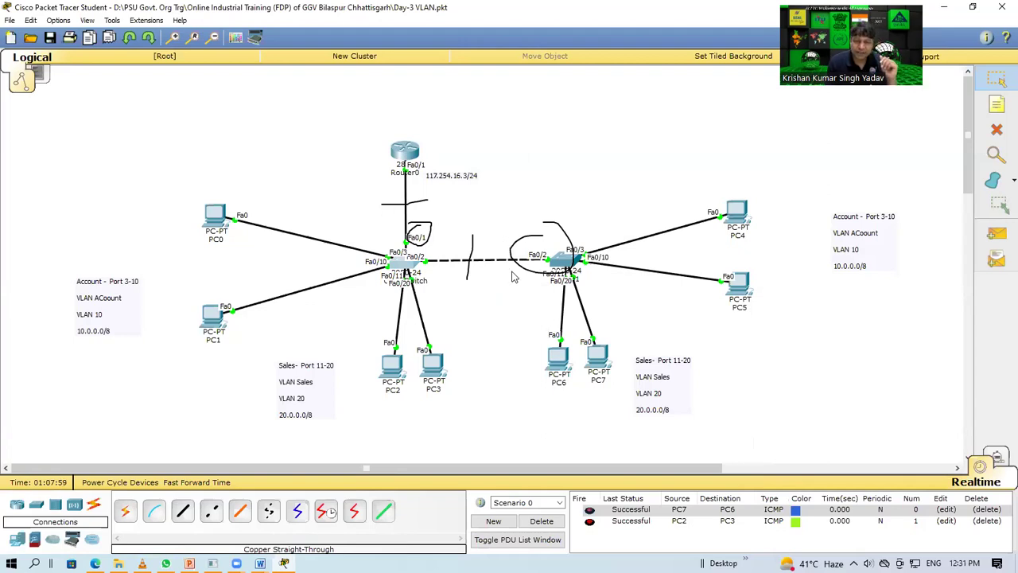
pyautogui.click(996, 78)
pyautogui.click(999, 103)
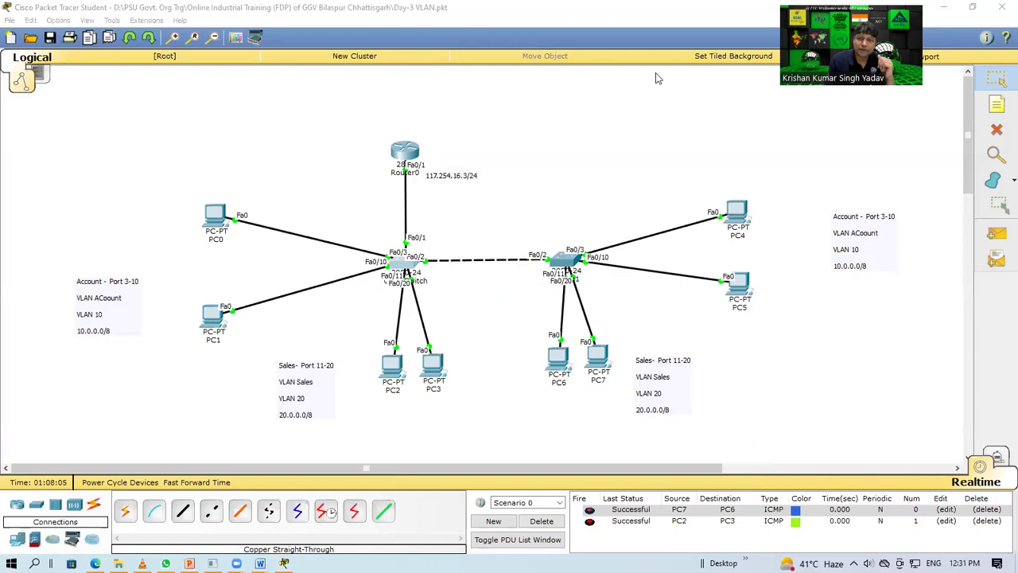
# Step: On the Core Switch, set Fa0/1 to switchport mode trunk and attempt a do wr save
pyautogui.click(404, 268)
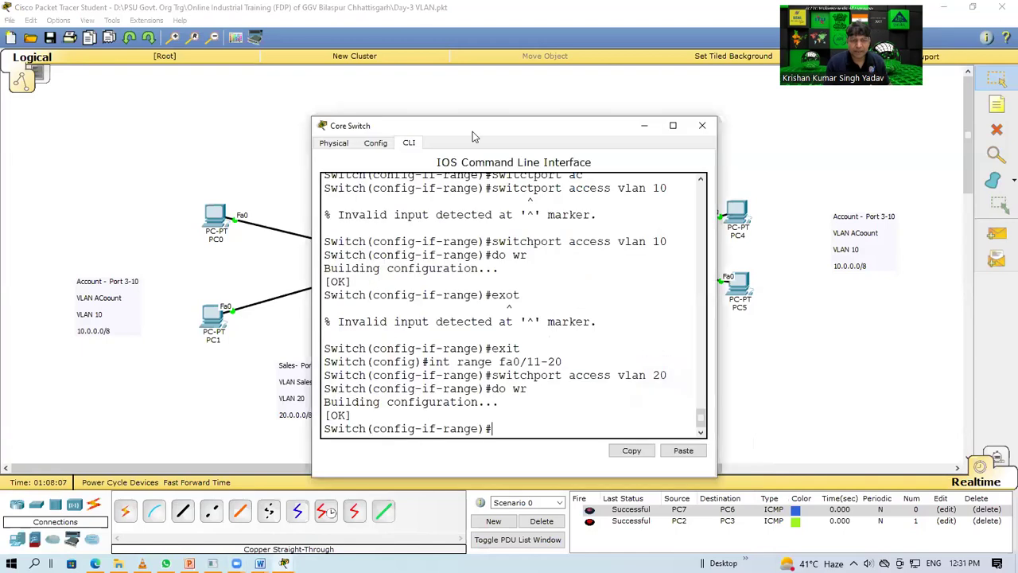
pyautogui.moveTo(472, 131); pyautogui.dragTo(740, 99)
pyautogui.write('exit')
pyautogui.press('Return')
pyautogui.press('Return')
pyautogui.press('Return')
pyautogui.press('Return')
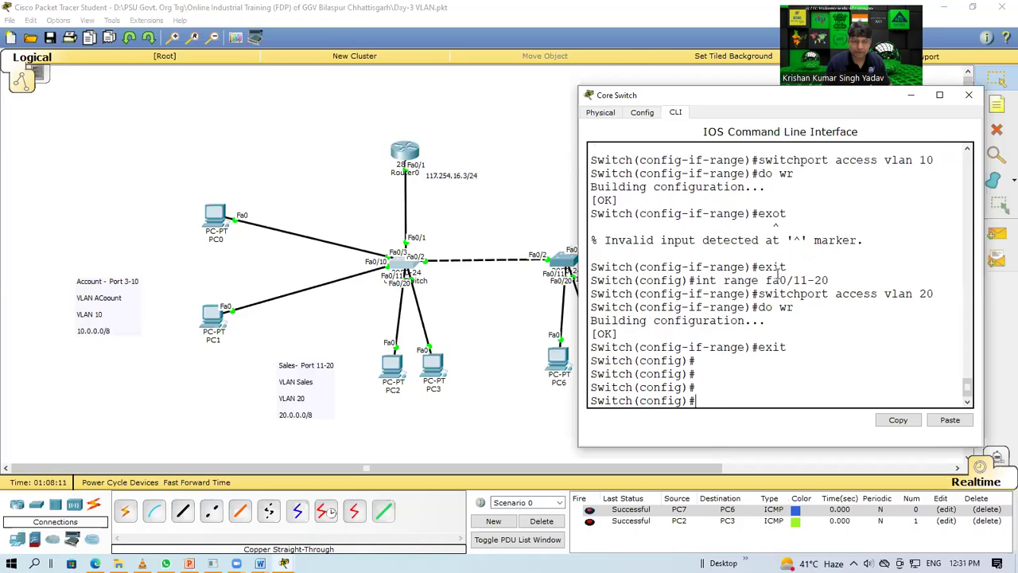
pyautogui.write('int fa0/1')
pyautogui.press('Return')
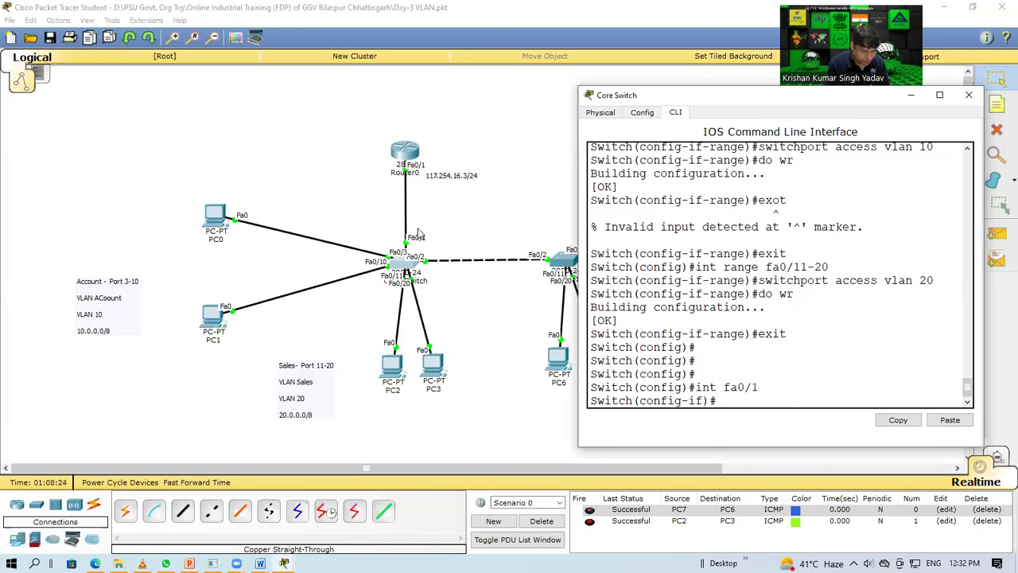
pyautogui.write('switchpo')
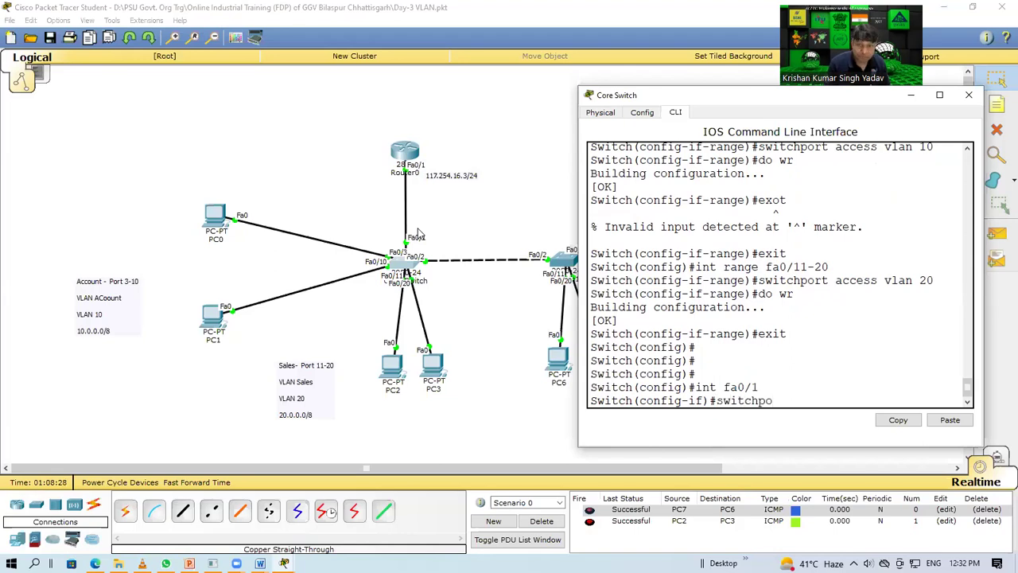
pyautogui.write('rt mode tr')
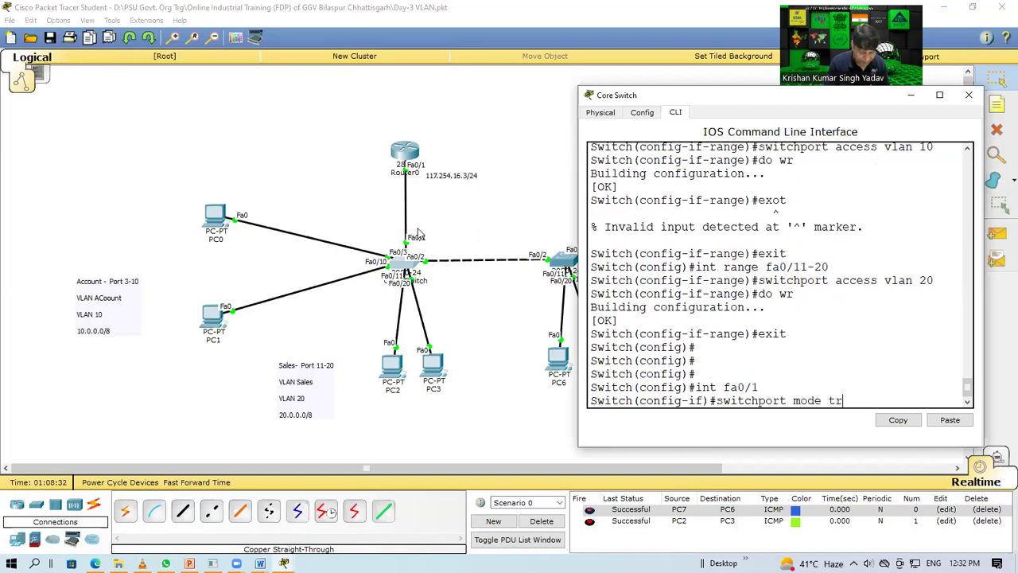
pyautogui.write('unk')
pyautogui.press('Return')
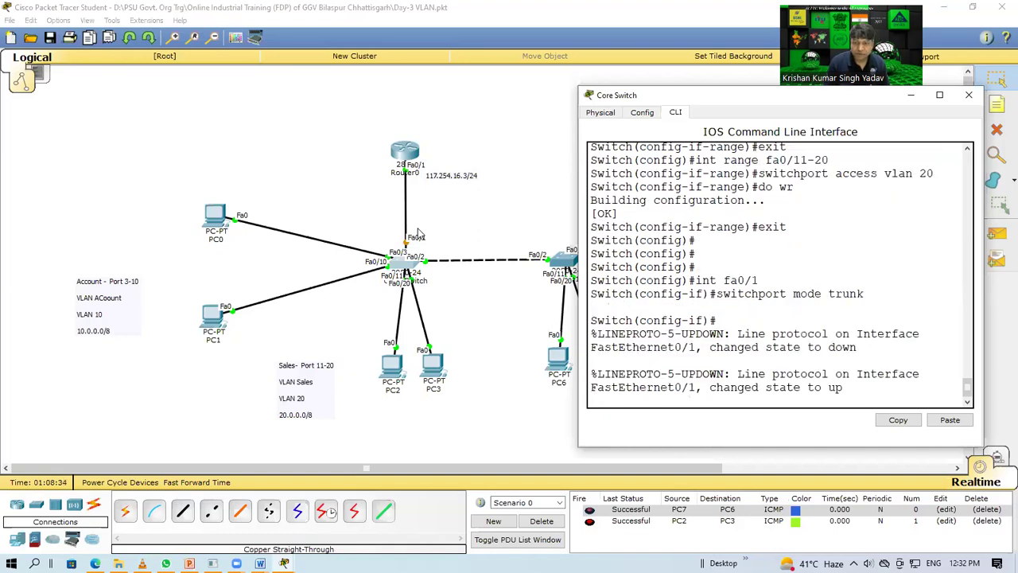
pyautogui.press('Return')
pyautogui.write("do wr'")
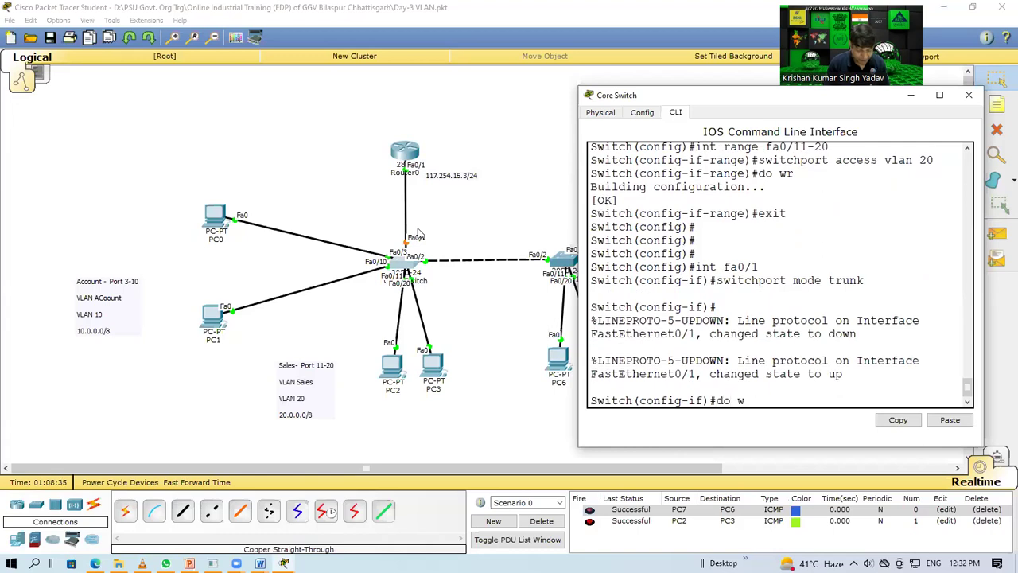
pyautogui.press('Return')
pyautogui.click(469, 221)
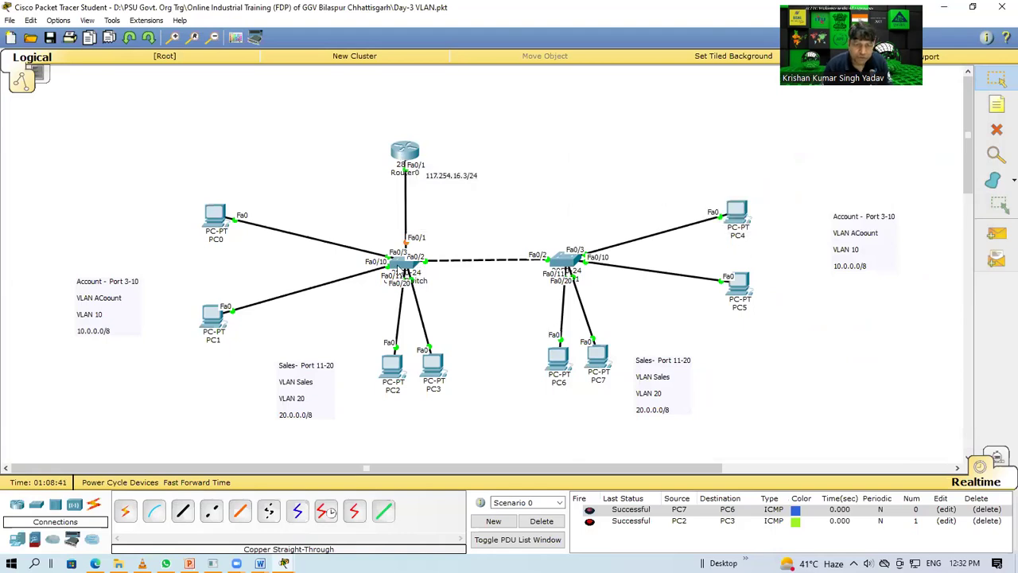
pyautogui.moveTo(397, 269)
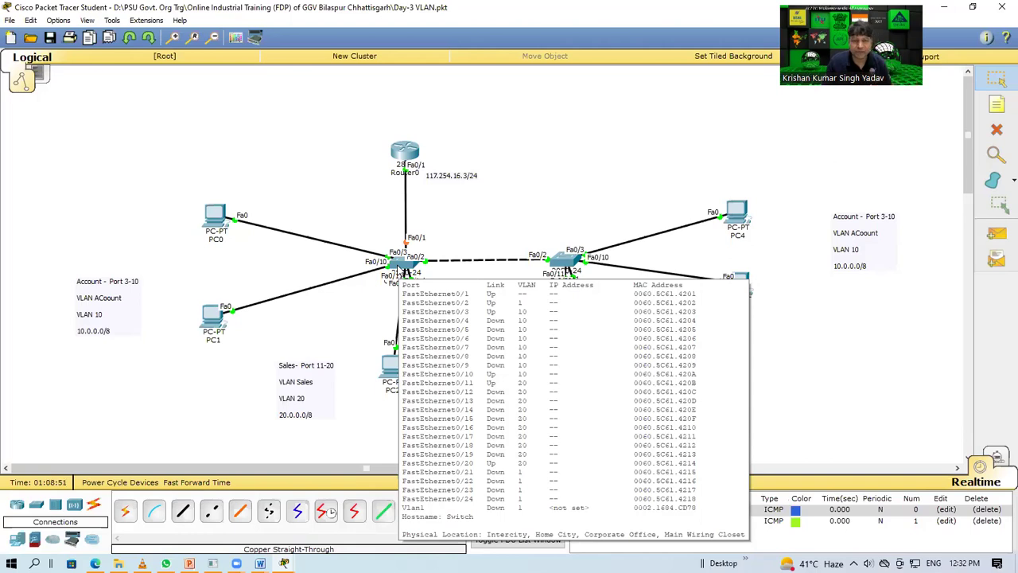
pyautogui.click(398, 268)
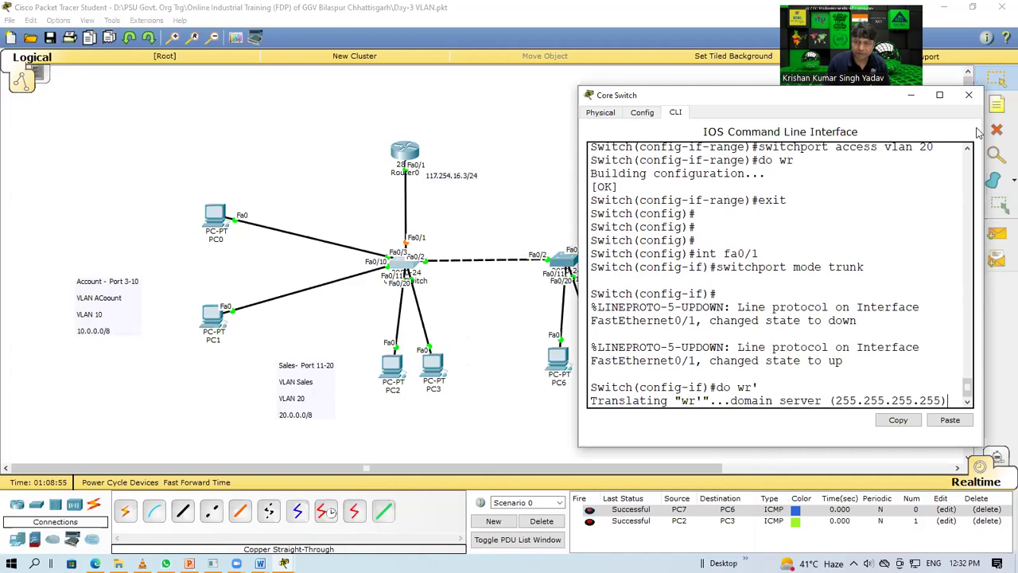
pyautogui.click(969, 94)
# Step: On Switch1, set Fa0/2 to switchport mode trunk, save with do wr, and close the window
pyautogui.click(564, 260)
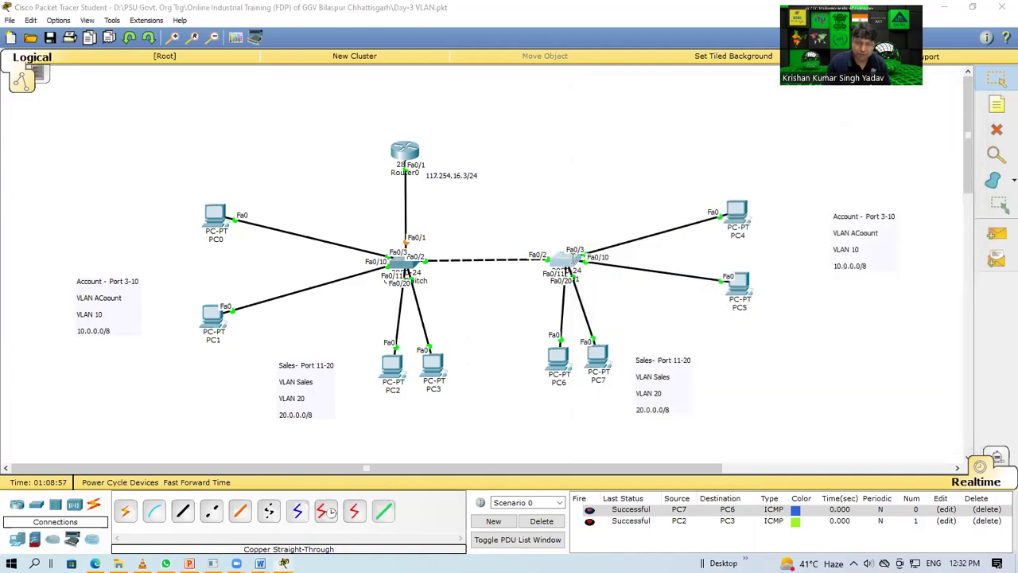
pyautogui.moveTo(504, 135); pyautogui.dragTo(260, 81)
pyautogui.write('exit')
pyautogui.press('Return')
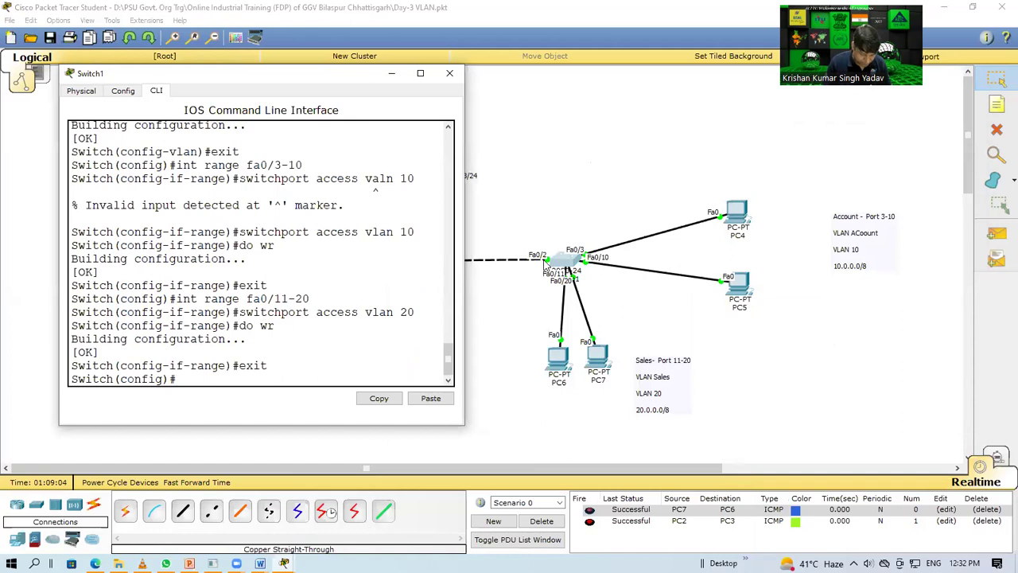
pyautogui.write('int fa0/2')
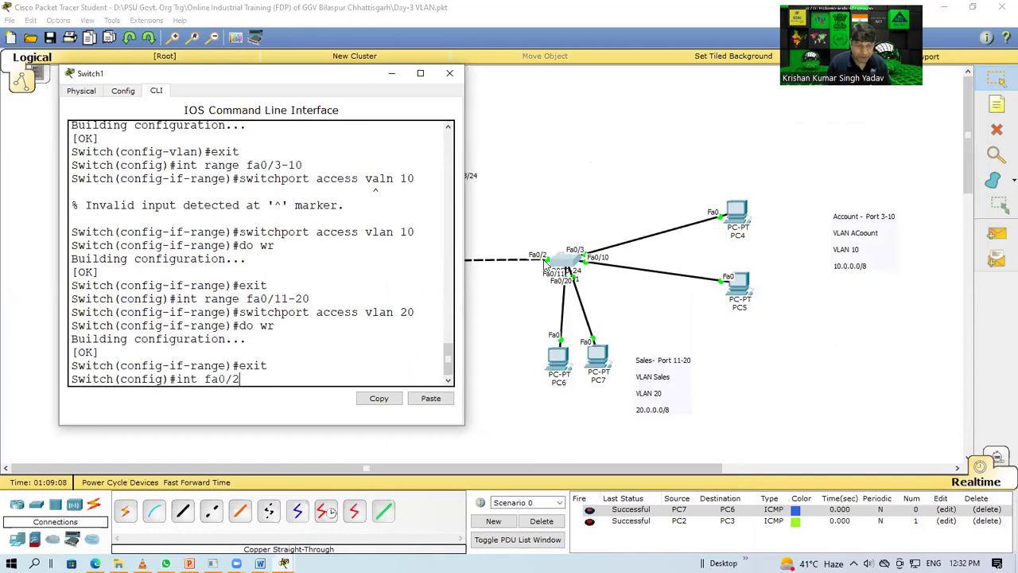
pyautogui.press('Return')
pyautogui.write('sw')
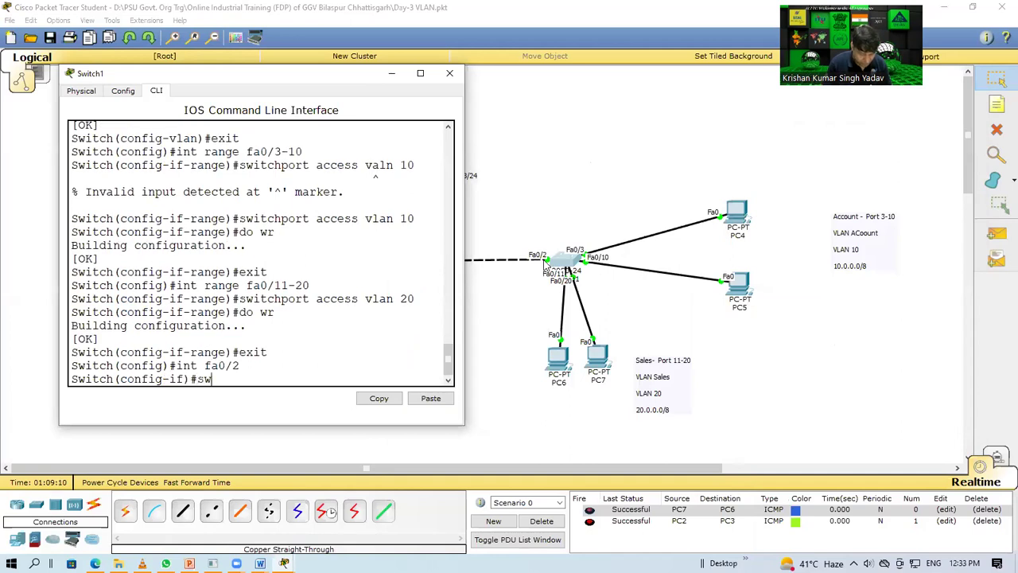
pyautogui.write('itchport mode trunk')
pyautogui.press('Return')
pyautogui.write('do w')
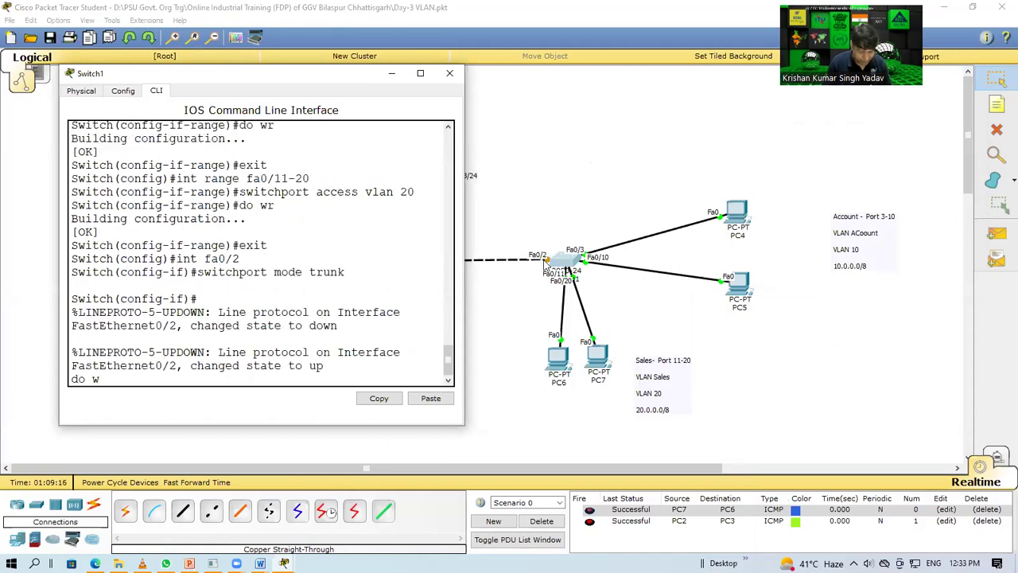
pyautogui.write('r')
pyautogui.press('Return')
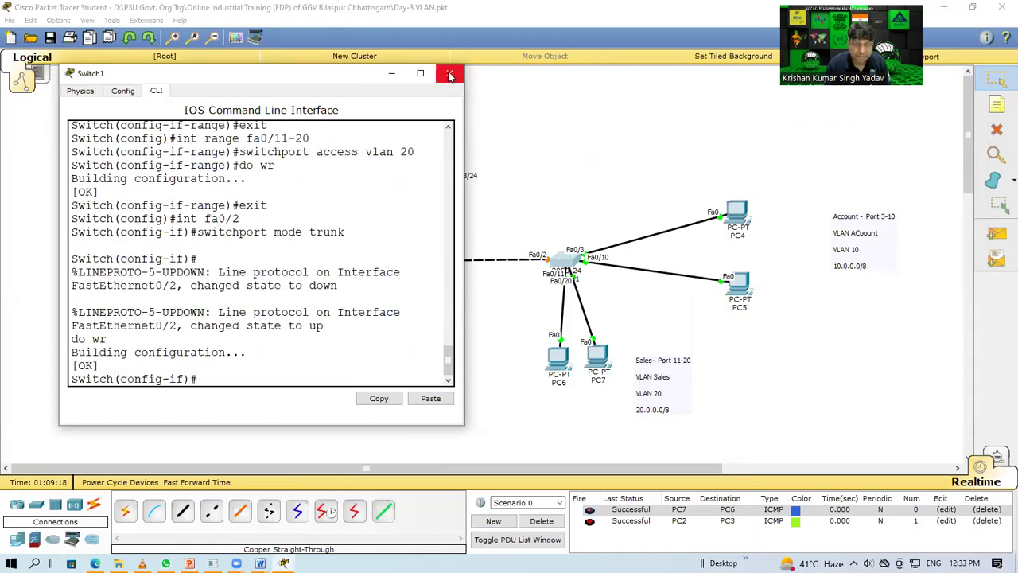
pyautogui.click(450, 73)
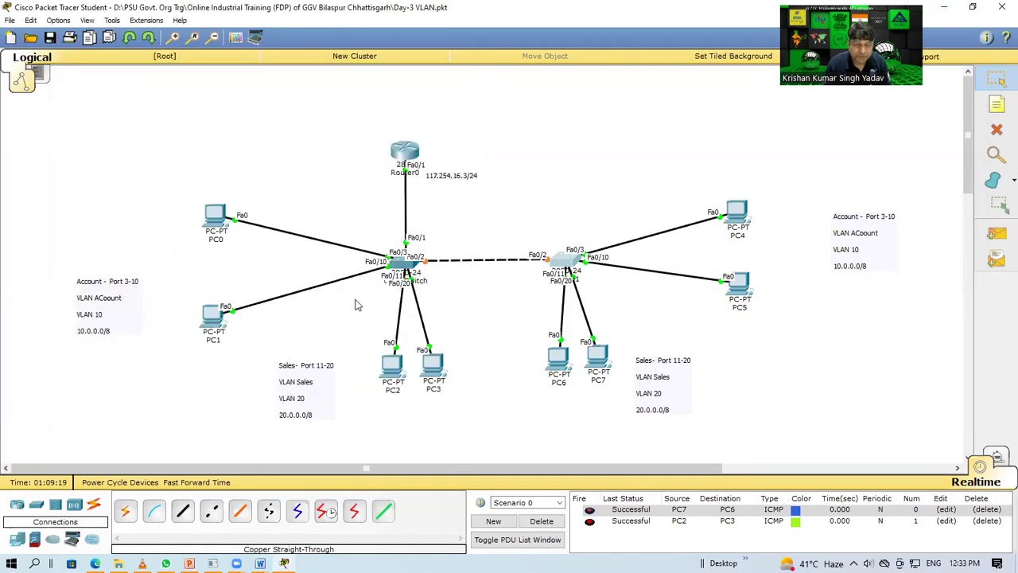
# Step: Connect PC1's cable to FastEthernet0/10, then open and close the core switch's CLI
pyautogui.click(405, 266)
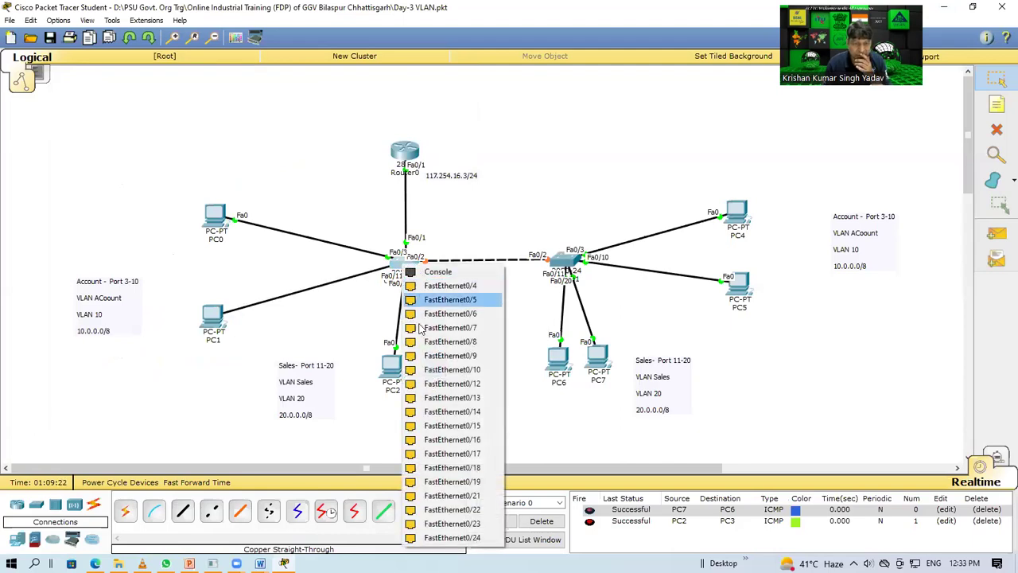
pyautogui.click(445, 369)
pyautogui.click(407, 266)
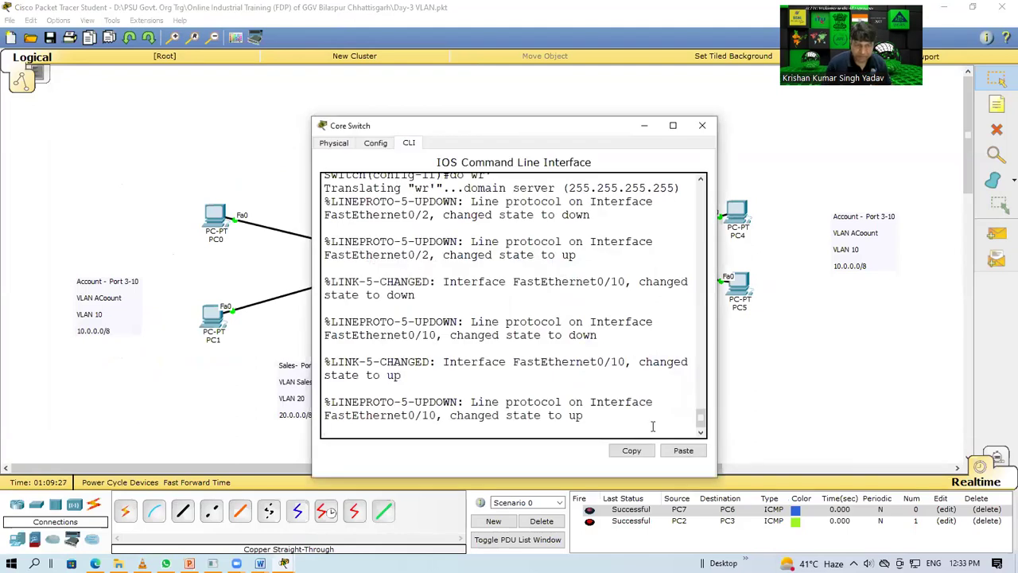
pyautogui.scroll(3, 617, 370)
pyautogui.scroll(-3, 617, 370)
pyautogui.click(617, 367)
pyautogui.click(702, 125)
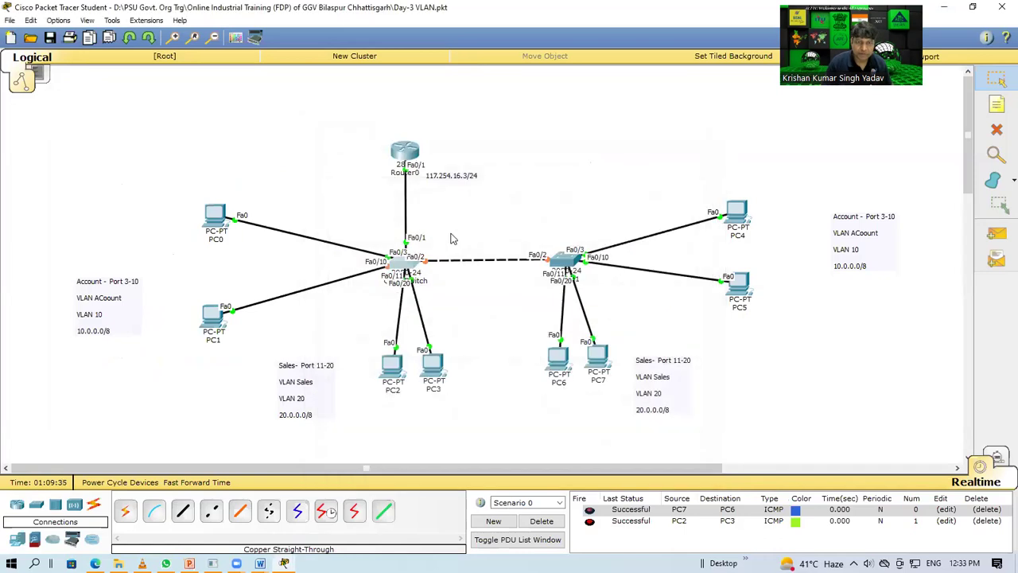
# Step: Set the Core Switch's Fa0/2 to switchport mode trunk and close its window
pyautogui.click(408, 265)
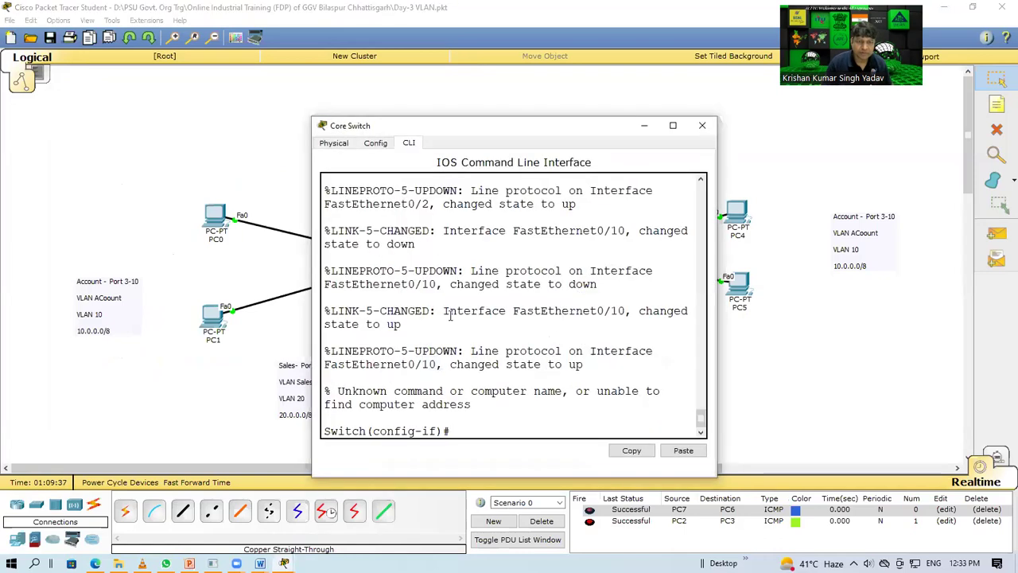
pyautogui.write('exit')
pyautogui.press('Return')
pyautogui.write('i')
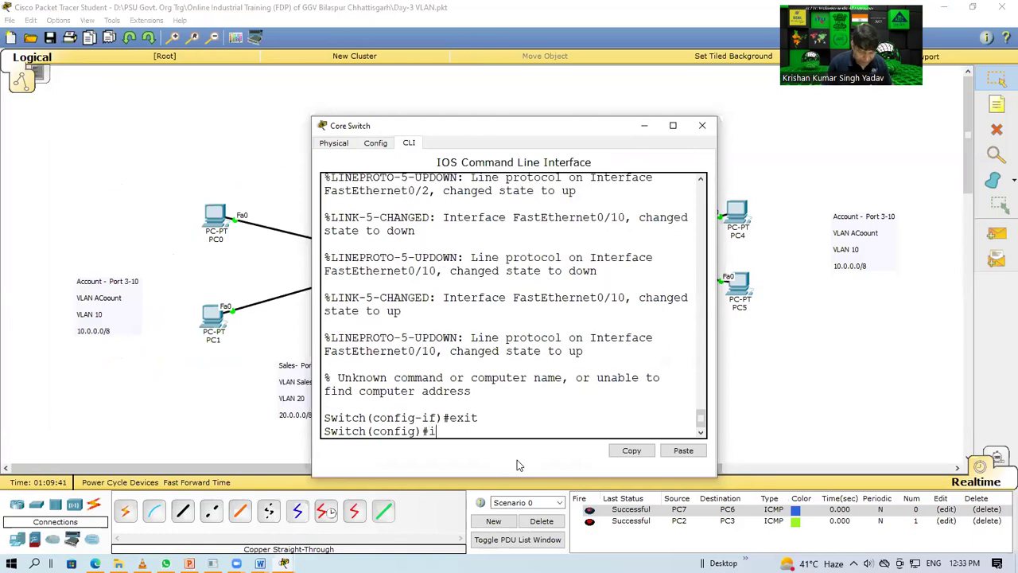
pyautogui.write('nt fa0/2')
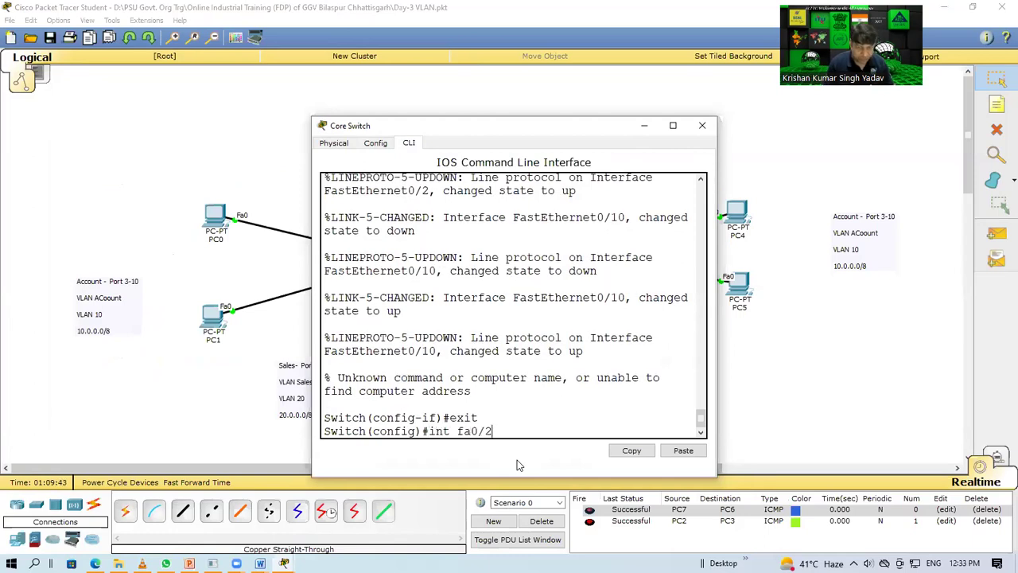
pyautogui.press('Return')
pyautogui.write('swi')
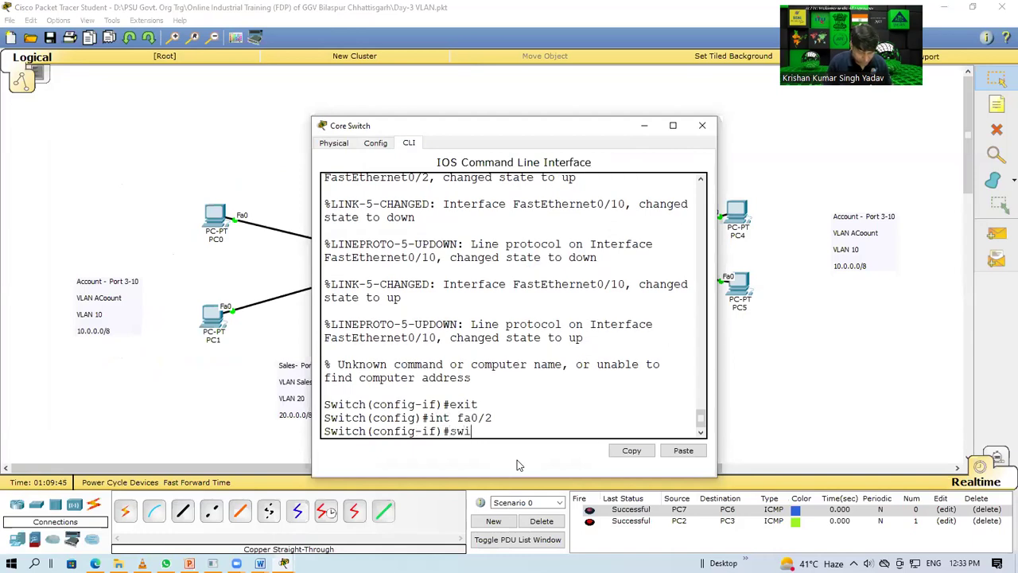
pyautogui.write('tcjhport mode trunk')
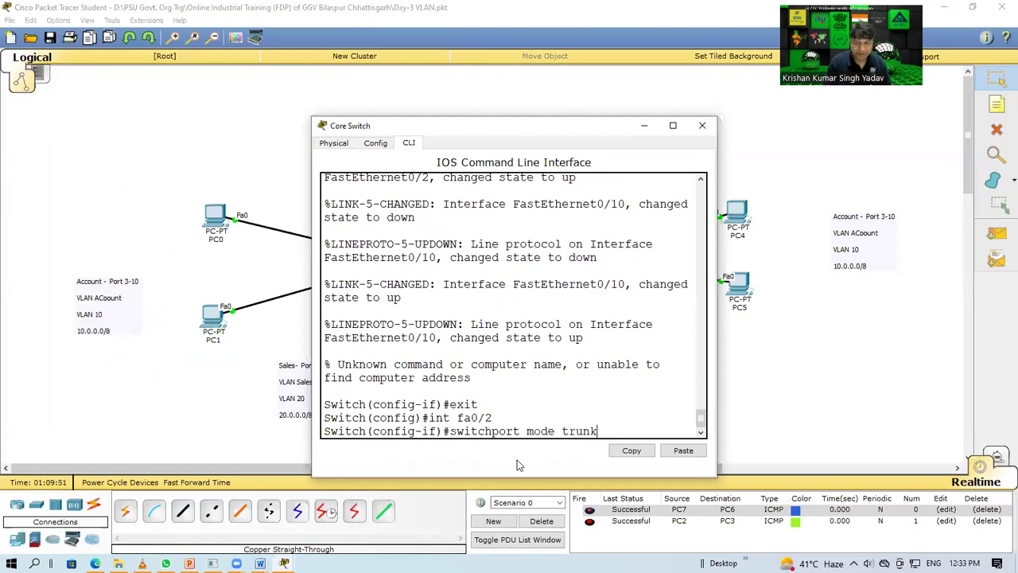
pyautogui.press('Return')
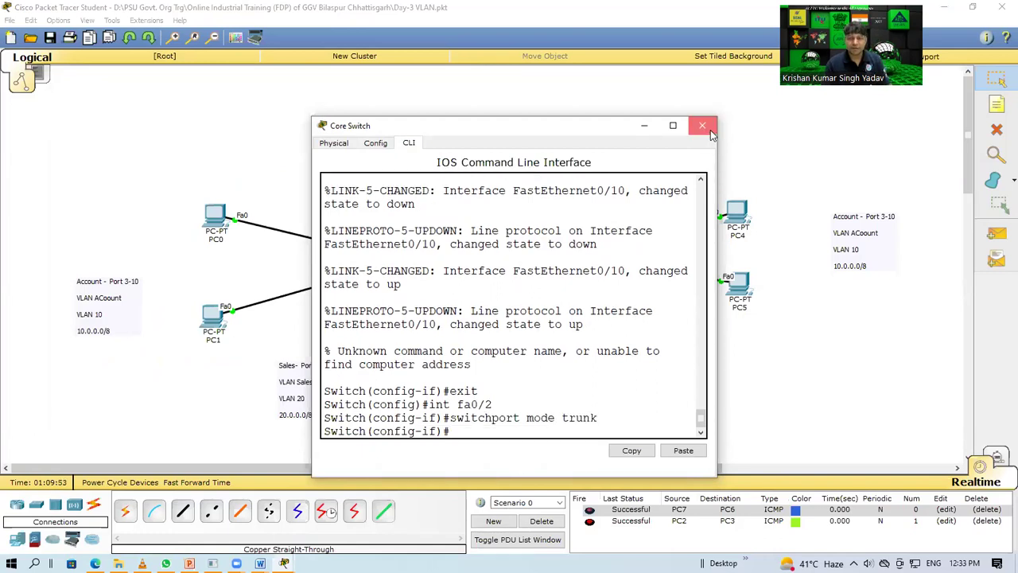
pyautogui.click(702, 125)
pyautogui.moveTo(409, 265)
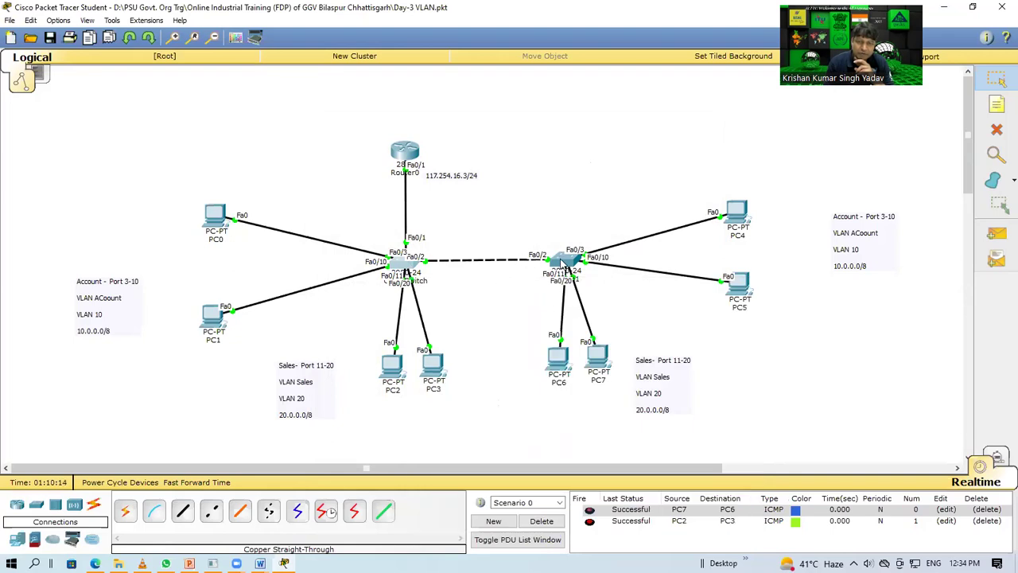
pyautogui.moveTo(562, 265)
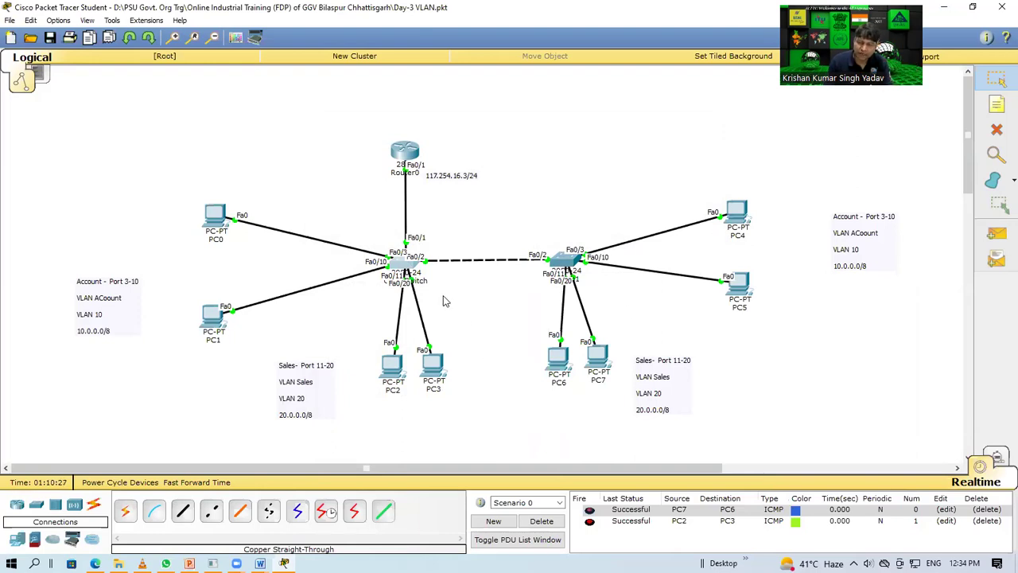
# Step: Ping PC0 to PC4 and PC2 to PC6 across the trunk, then clear the results
pyautogui.click(997, 233)
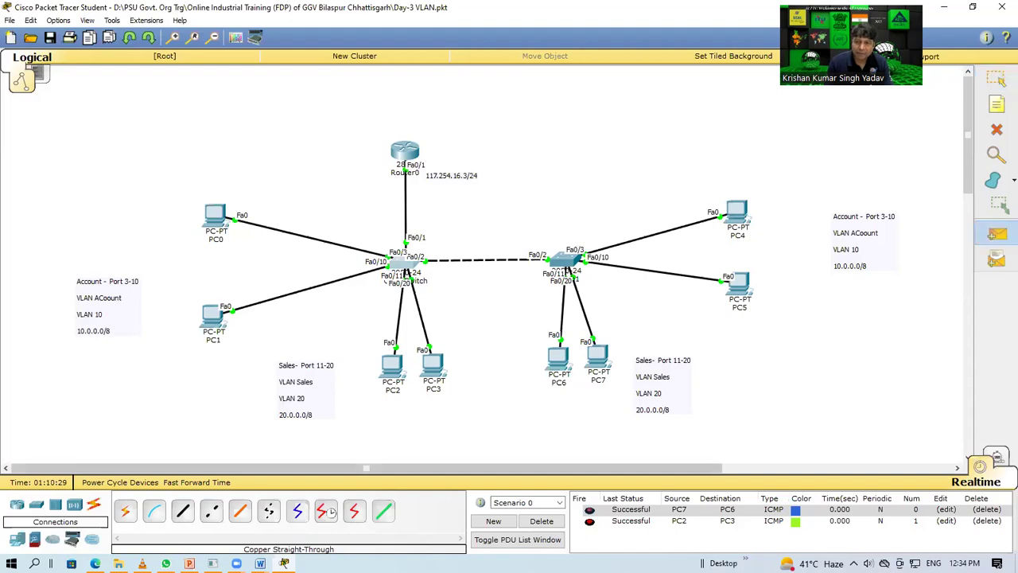
pyautogui.click(542, 521)
pyautogui.click(215, 218)
pyautogui.click(737, 214)
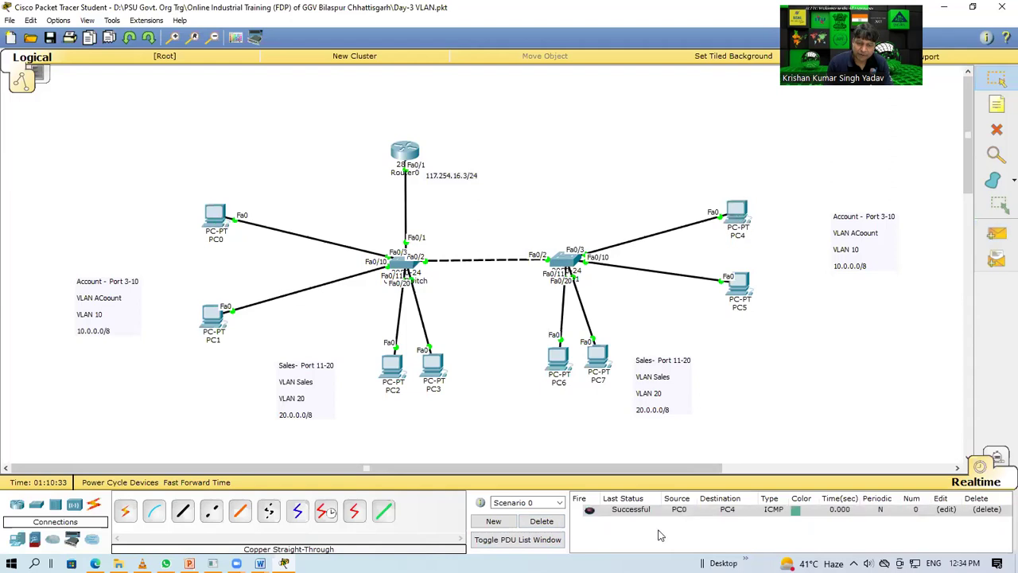
pyautogui.click(997, 233)
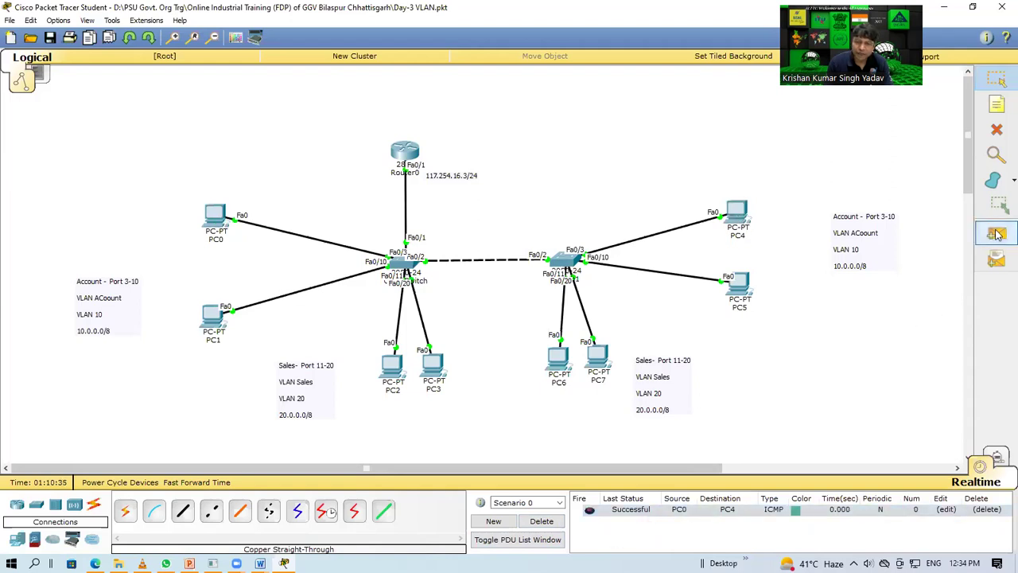
pyautogui.click(392, 366)
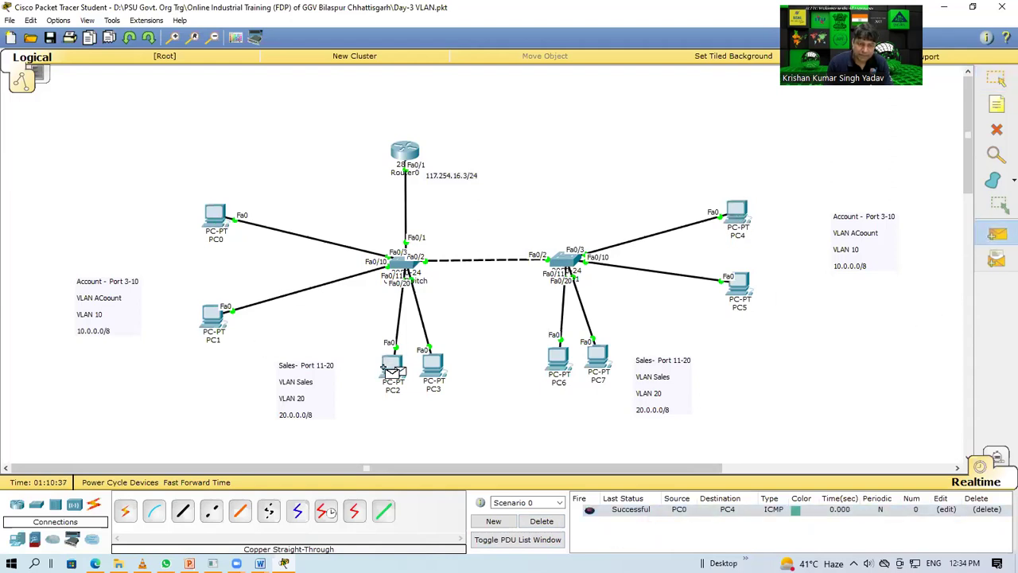
pyautogui.click(598, 363)
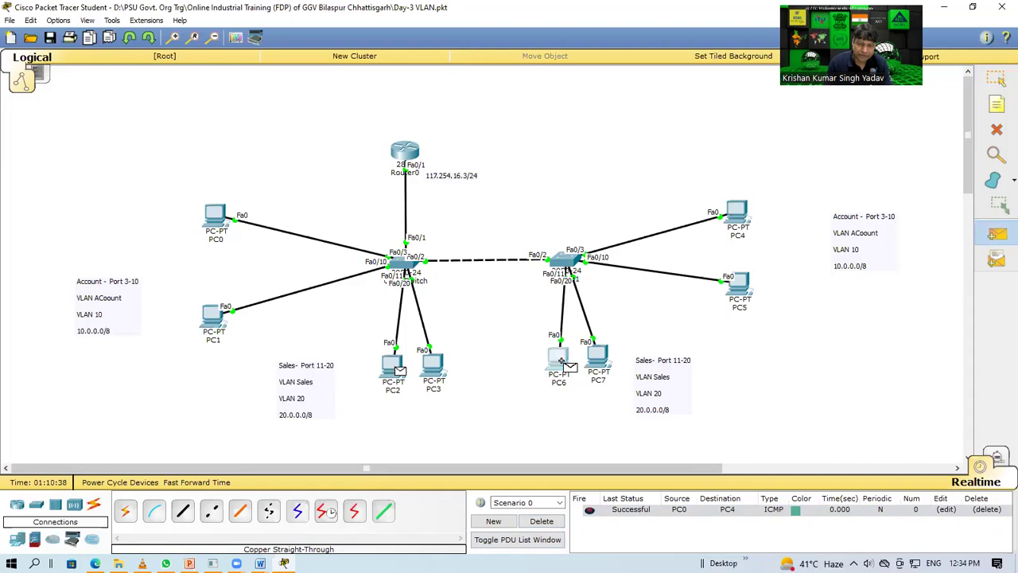
pyautogui.click(560, 523)
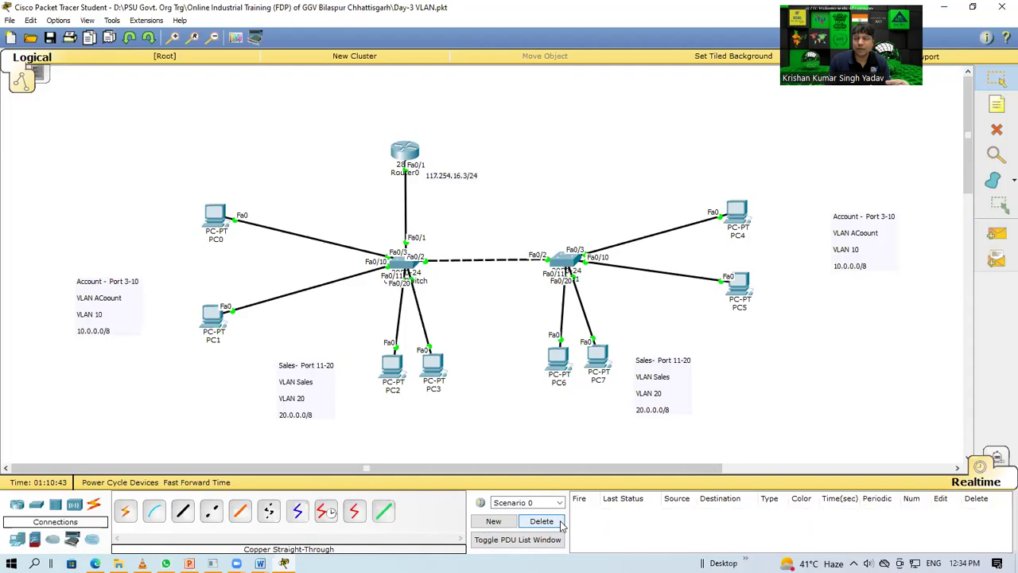
# Step: Ping PC0 to PC2, resend it, and clear the ping list
pyautogui.click(997, 233)
pyautogui.click(217, 216)
pyautogui.click(396, 356)
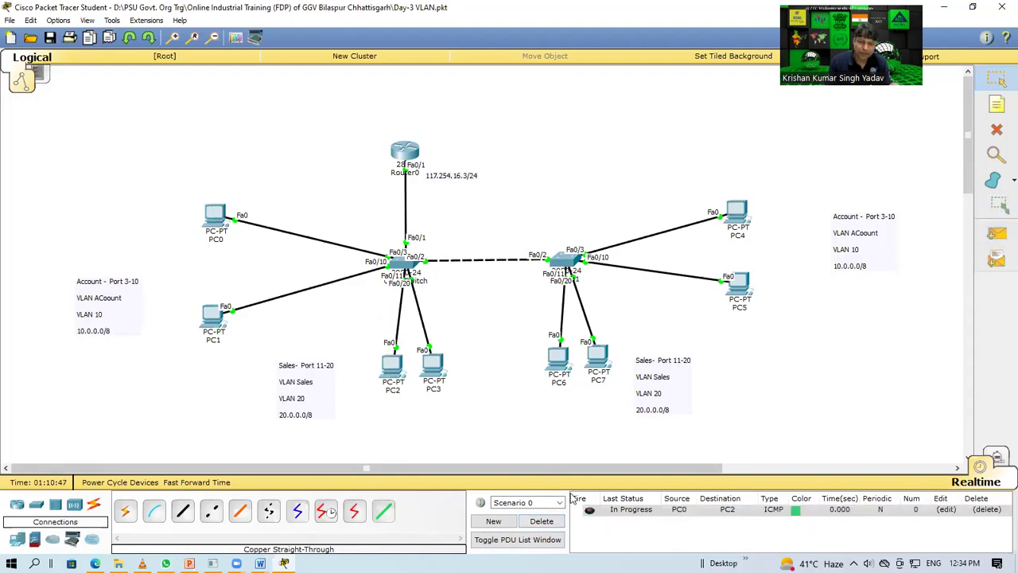
pyautogui.click(589, 513)
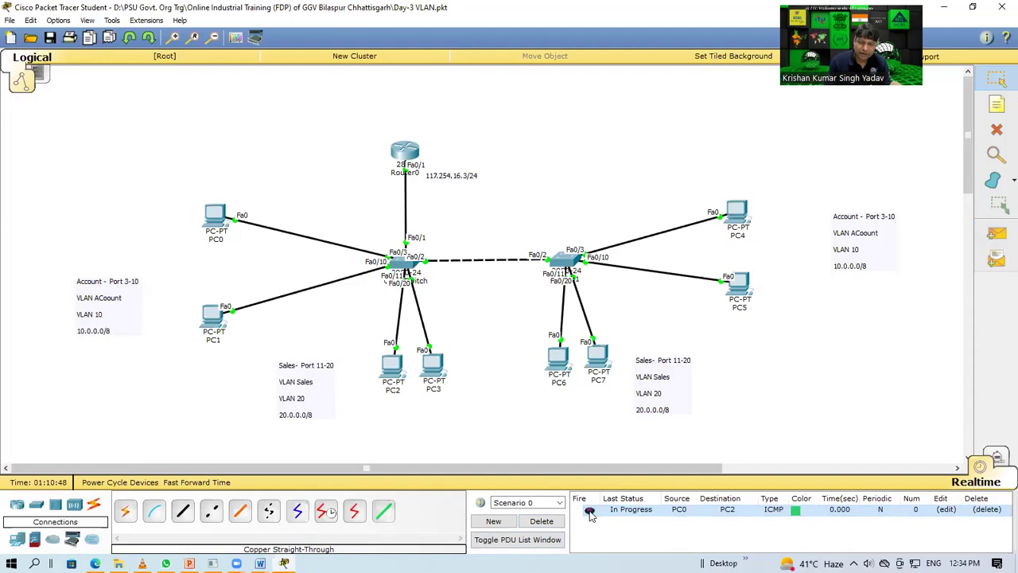
pyautogui.click(542, 521)
pyautogui.moveTo(347, 314); pyautogui.dragTo(502, 454)
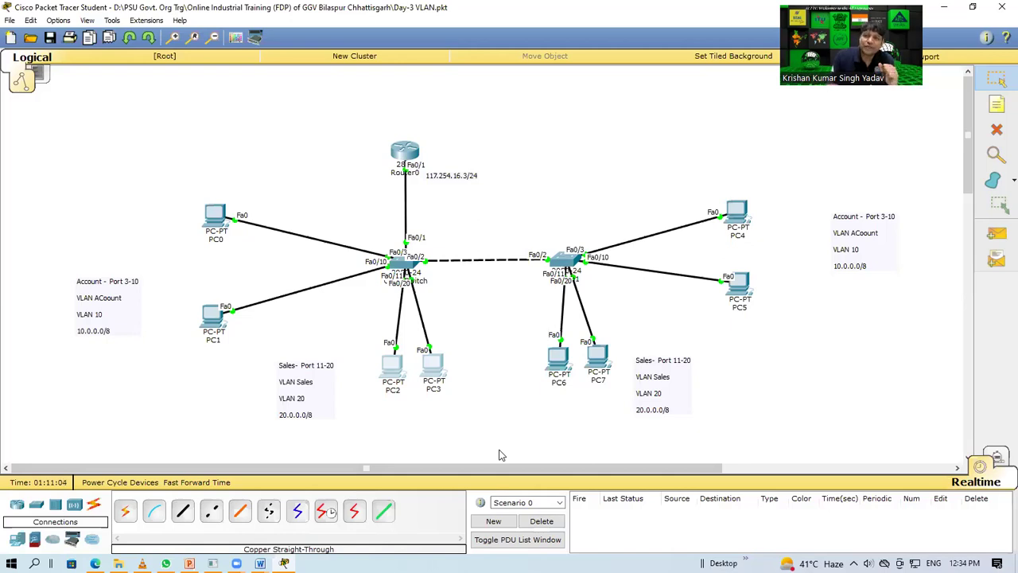
# Step: Place a note near Router0 reading 'IVR---Inter VLAN Routing' and 'NAT--N/W Address Translator'
pyautogui.click(996, 108)
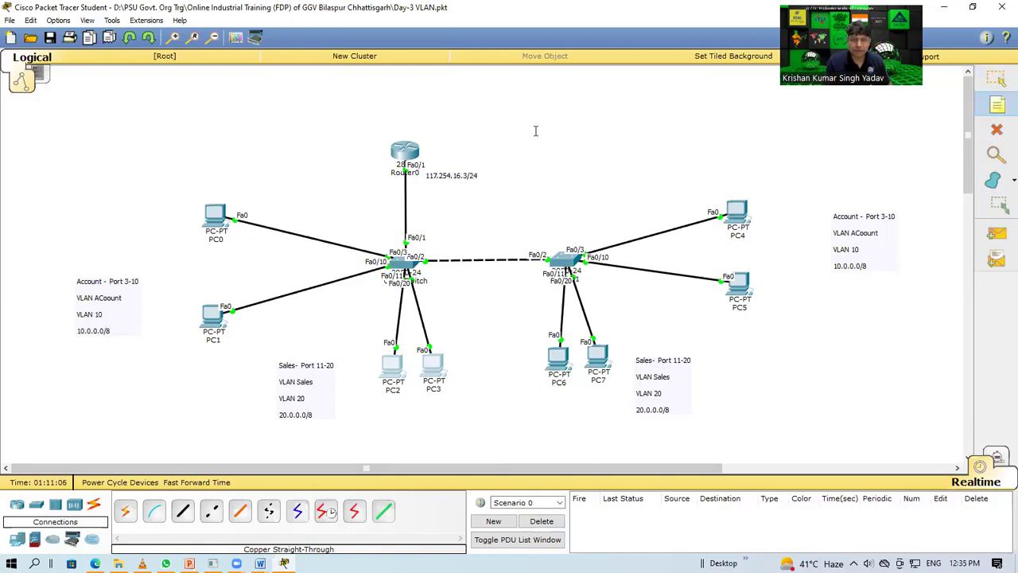
pyautogui.click(536, 131)
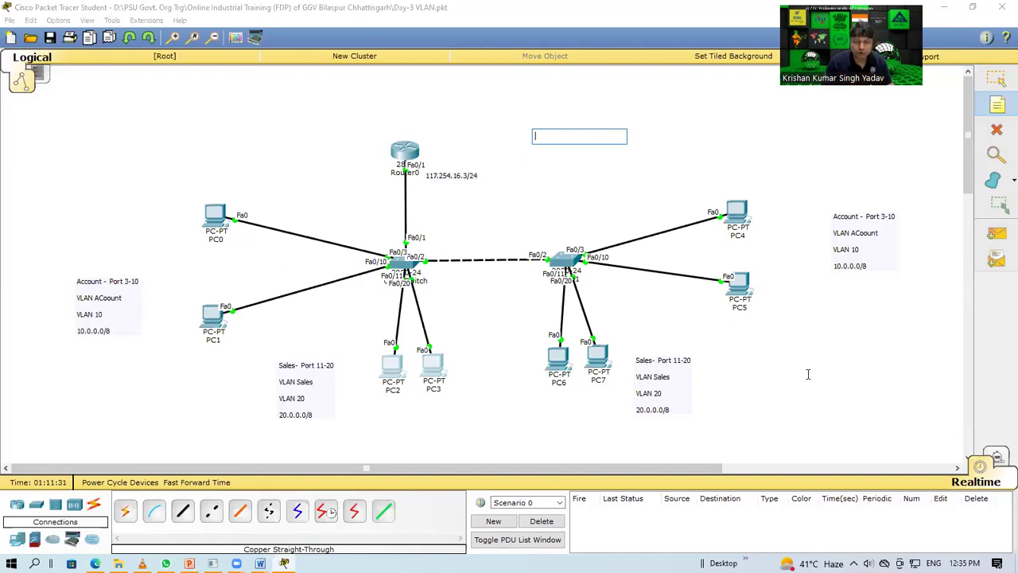
pyautogui.write('IVR')
pyautogui.press('Return')
pyautogui.write('NAT')
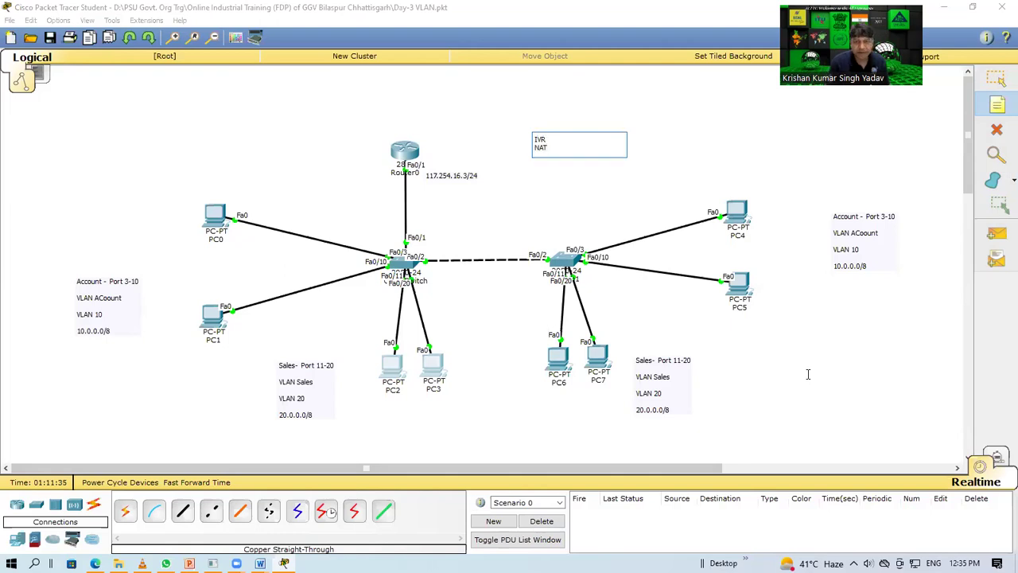
pyautogui.press('Up')
pyautogui.write('---Inter VLAN Routing')
pyautogui.press('Return')
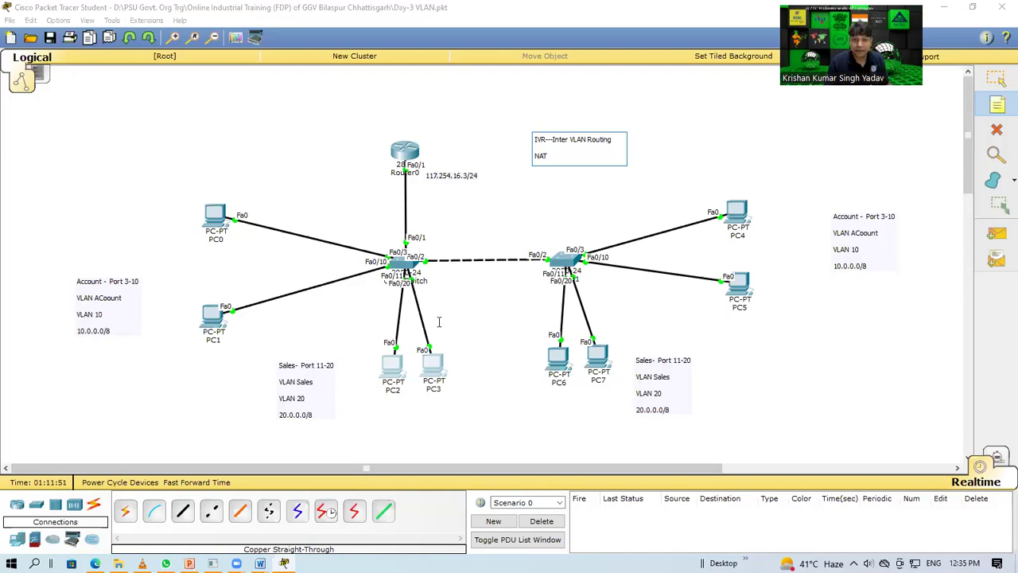
pyautogui.write('--Ne')
pyautogui.write(' Address Tra')
pyautogui.write('n')
pyautogui.write('slator')
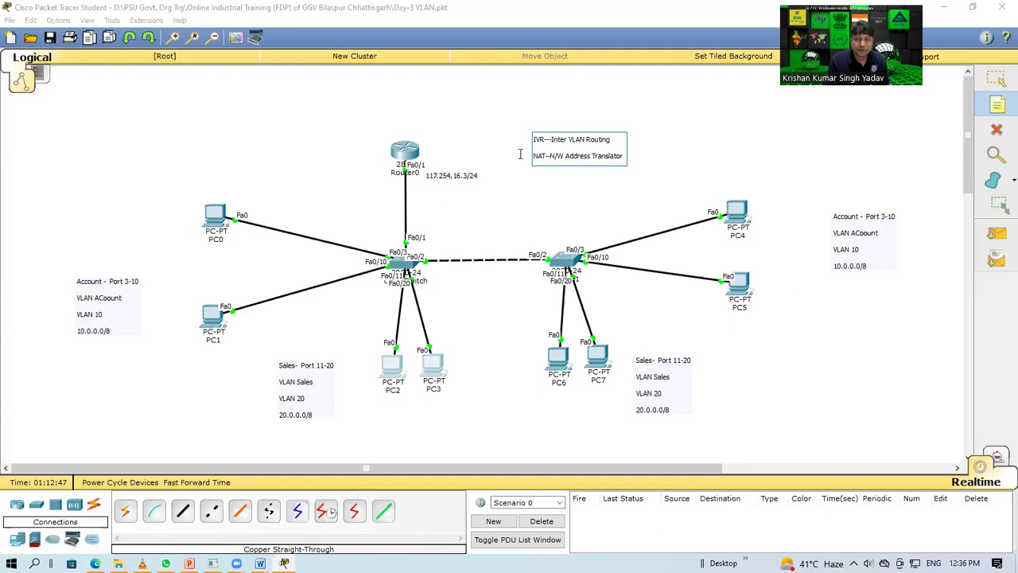
pyautogui.click(568, 133)
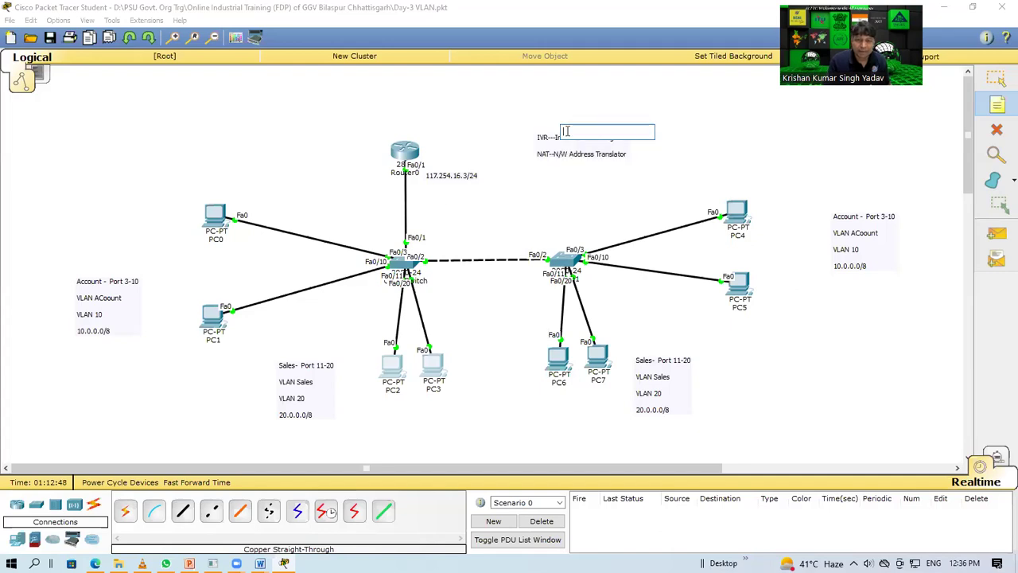
# Step: Return to the Select tool and box-select the PC groups, their notes, and Router0 with its label
pyautogui.click(996, 78)
pyautogui.moveTo(271, 169); pyautogui.dragTo(79, 431)
pyautogui.moveTo(293, 326); pyautogui.dragTo(458, 447)
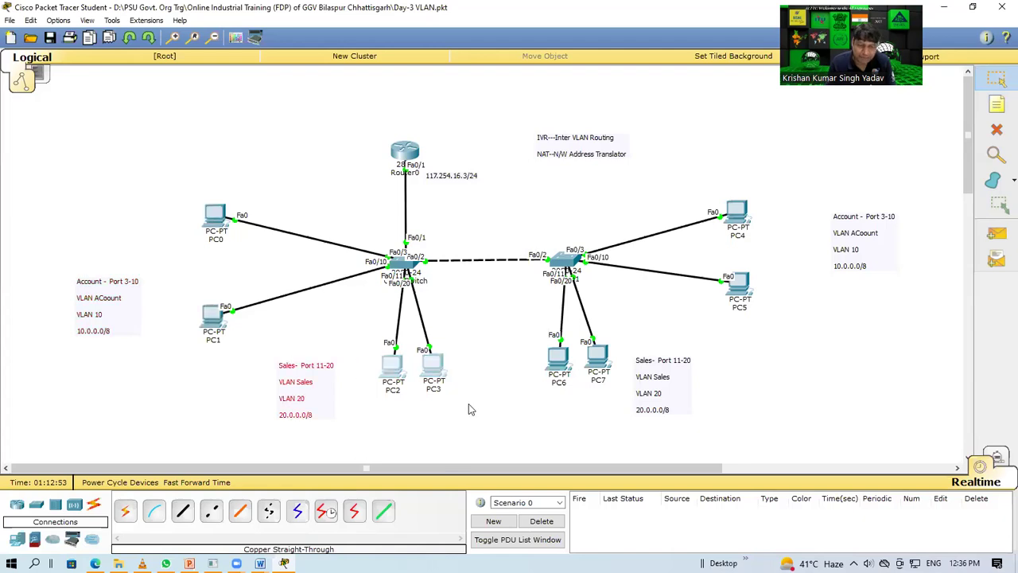
pyautogui.moveTo(467, 103); pyautogui.dragTo(358, 213)
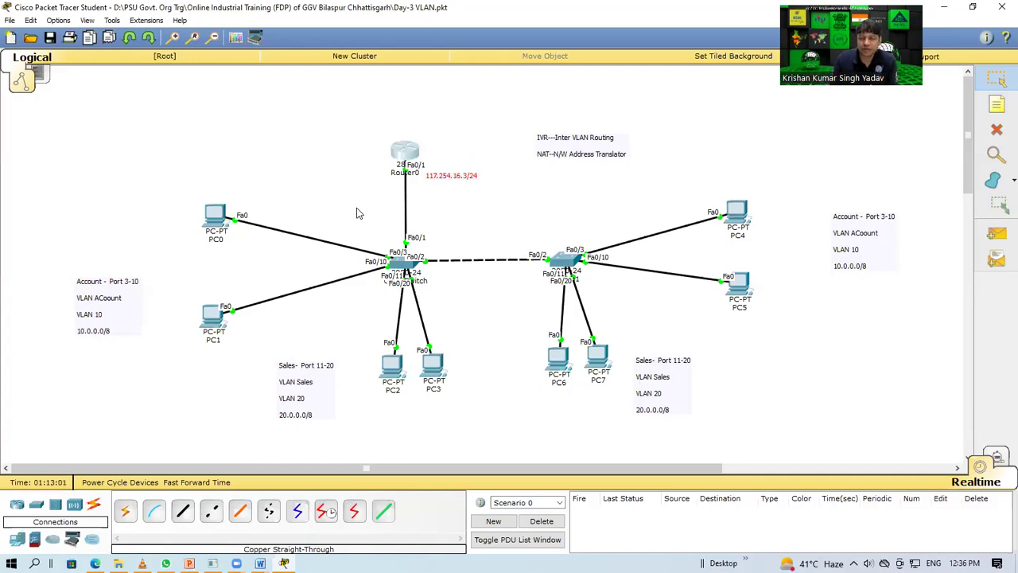
# Step: Bring up Router0's window, shifting it right, closing it, and reopening it on the CLI tab
pyautogui.click(403, 158)
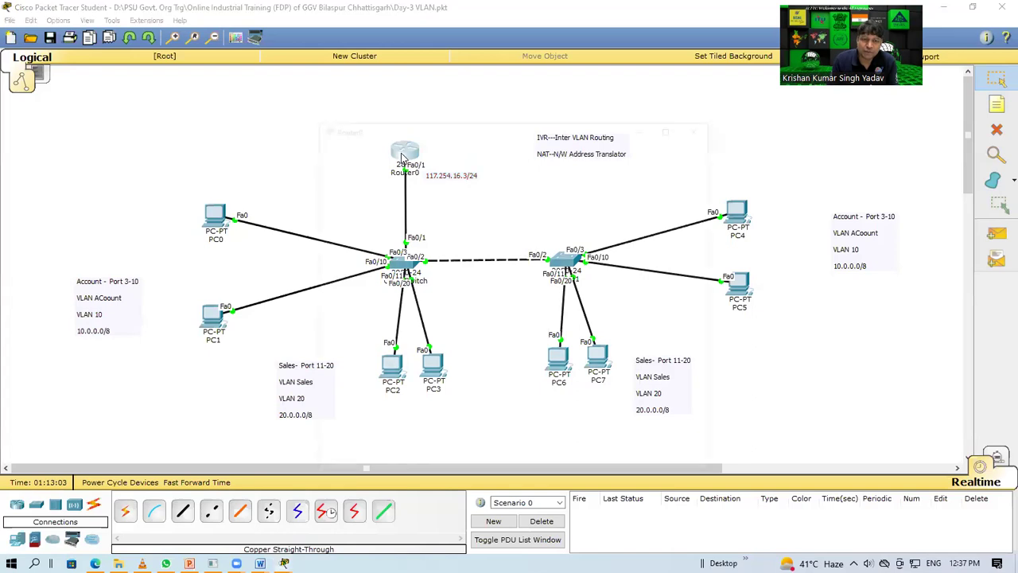
pyautogui.moveTo(496, 129); pyautogui.dragTo(750, 85)
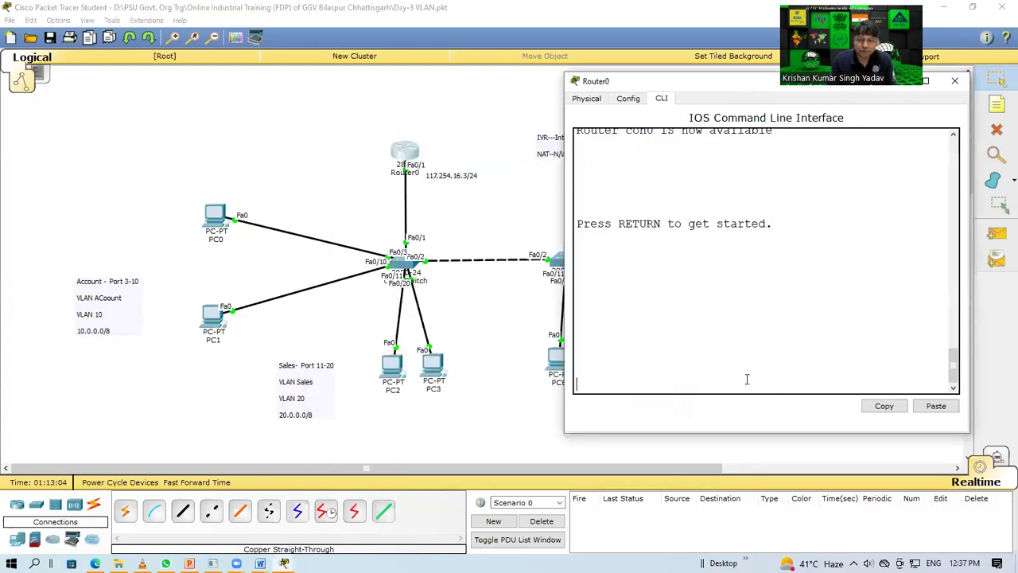
pyautogui.click(457, 210)
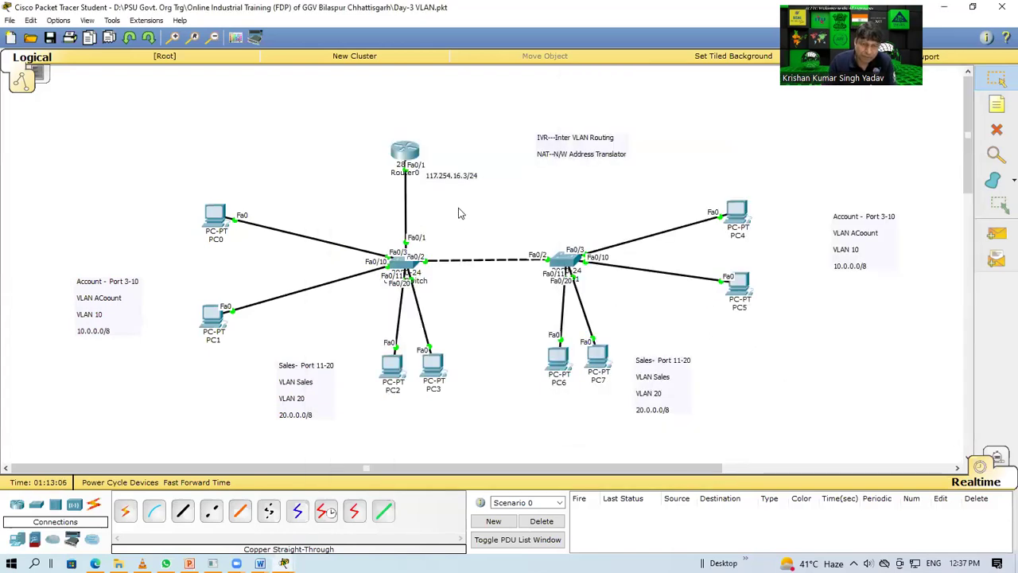
pyautogui.moveTo(409, 158)
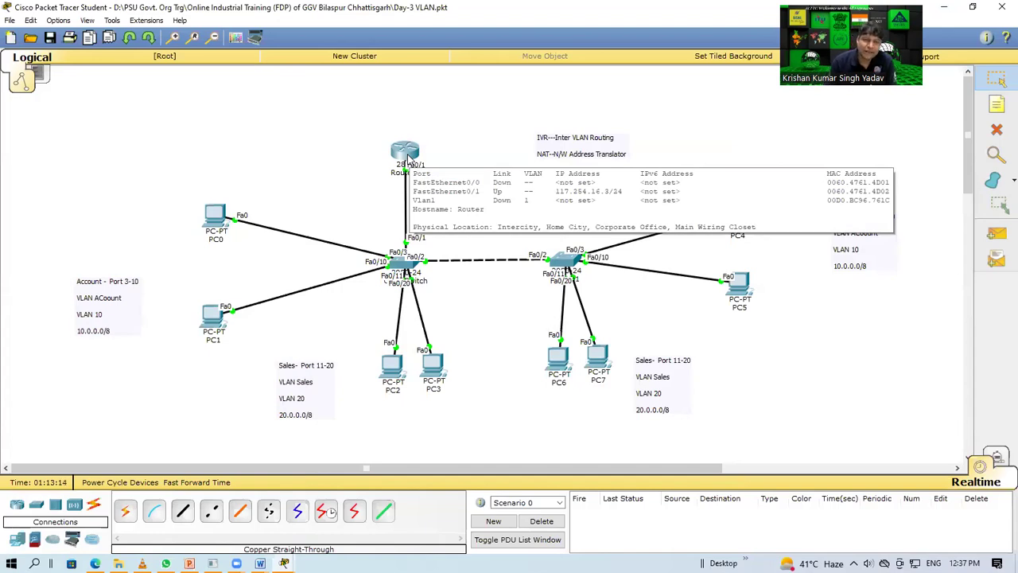
pyautogui.click(409, 158)
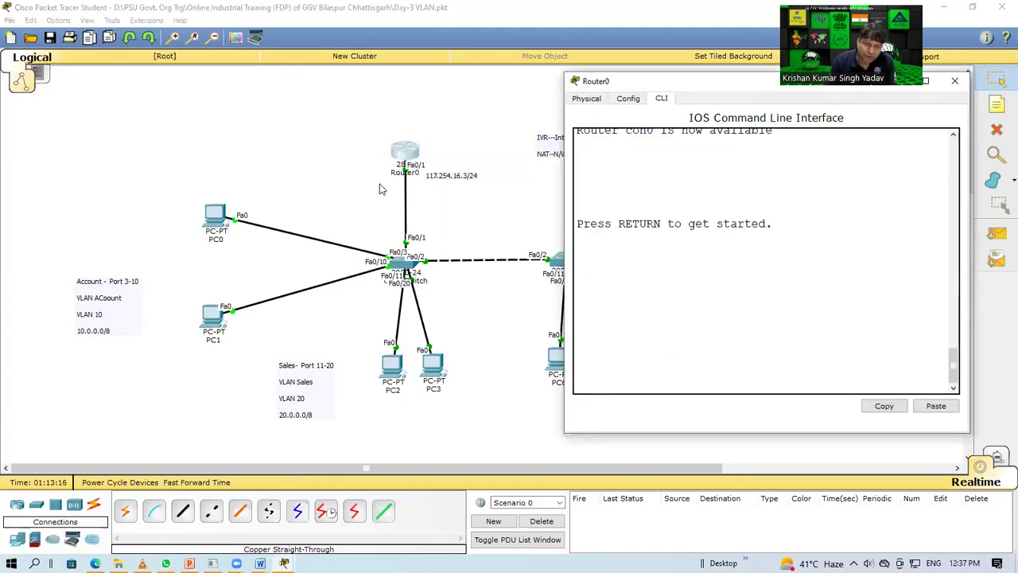
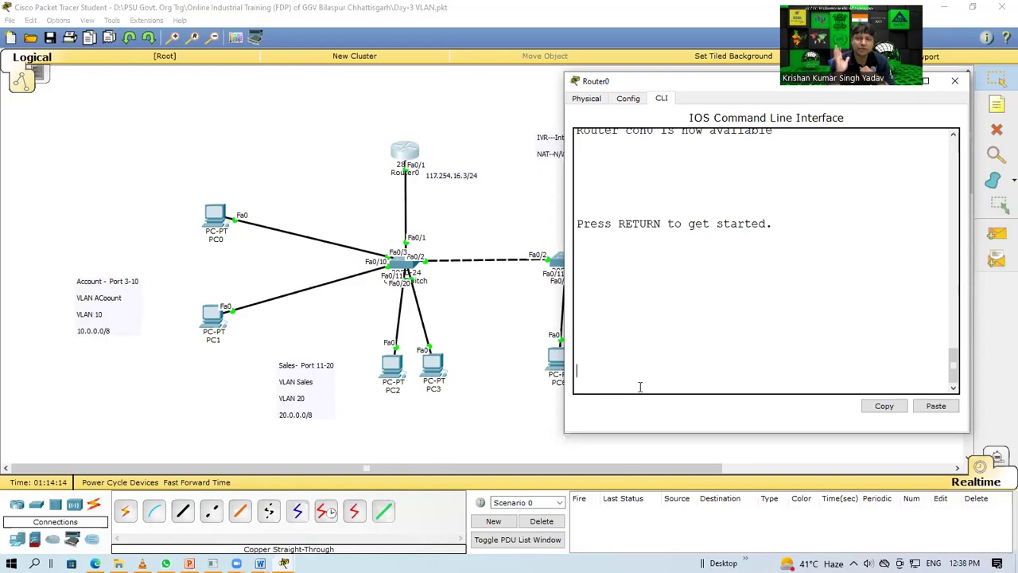
# Step: Drag-select PCs and the 117.254.16.3/24 address note on the topology canvas, ending with PC0 and PC1
pyautogui.click(321, 206)
pyautogui.moveTo(308, 158); pyautogui.dragTo(319, 373)
pyautogui.moveTo(268, 296); pyautogui.dragTo(247, 345)
pyautogui.moveTo(306, 297); pyautogui.dragTo(419, 459)
pyautogui.moveTo(459, 323); pyautogui.dragTo(613, 472)
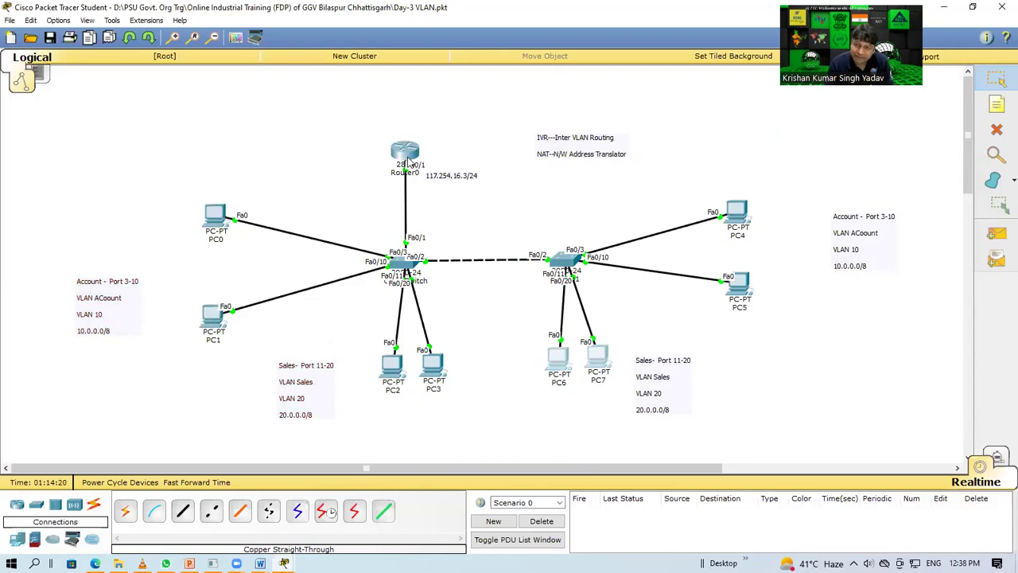
pyautogui.moveTo(409, 163)
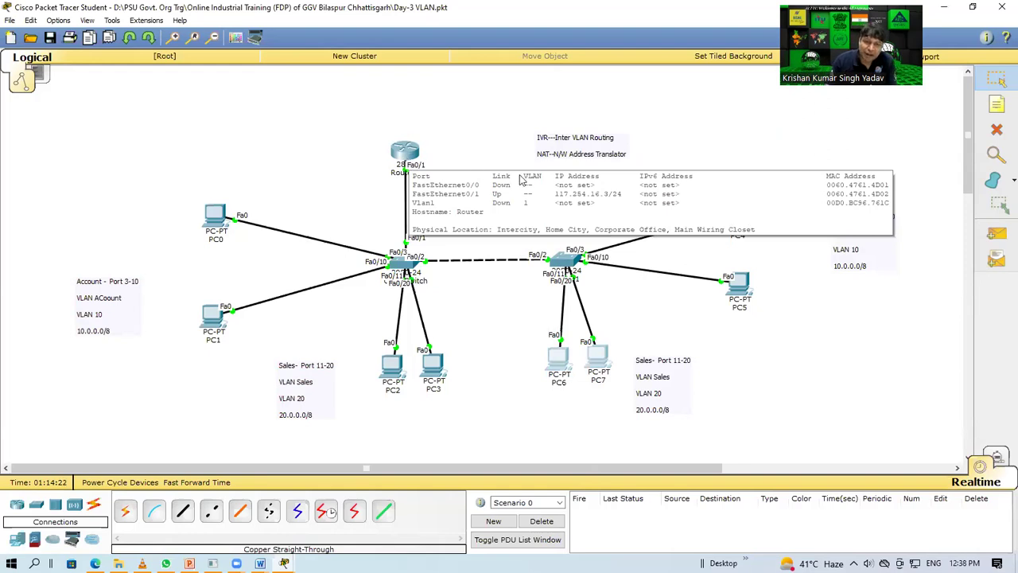
pyautogui.moveTo(499, 163); pyautogui.dragTo(422, 205)
pyautogui.click(422, 205)
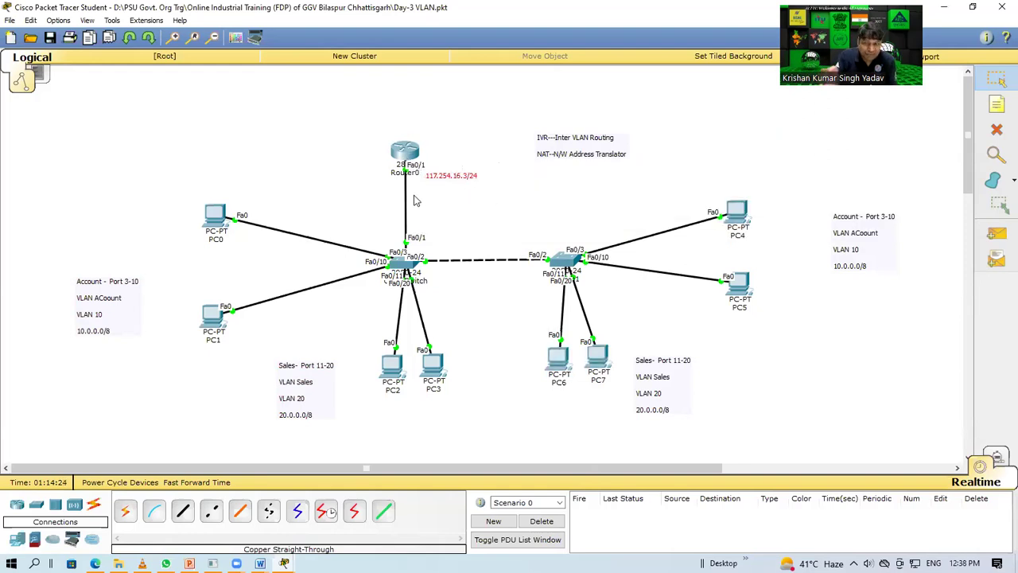
pyautogui.moveTo(271, 170); pyautogui.dragTo(195, 358)
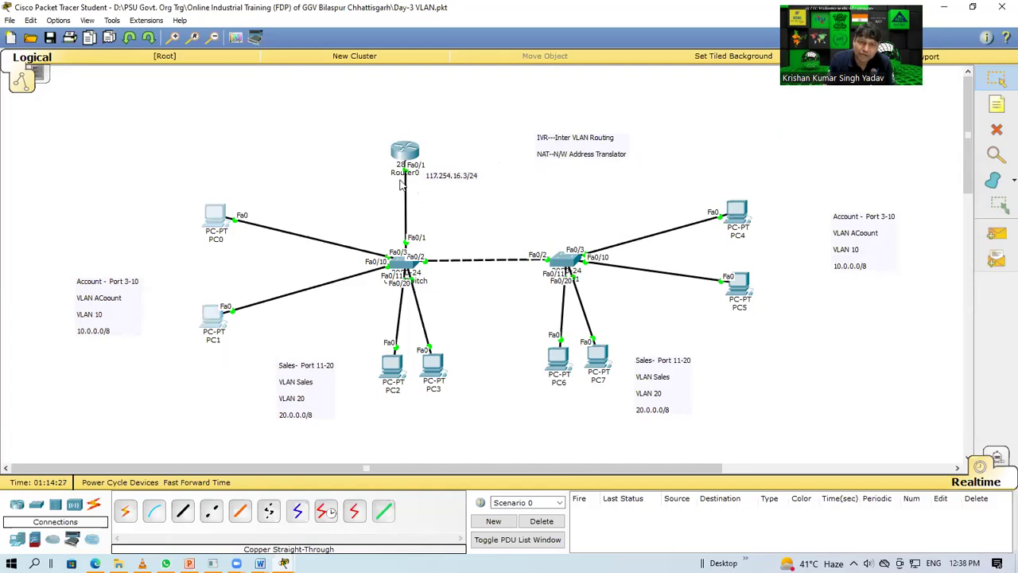
# Step: Open Router0's console, run the mistyped command 'enabl;e', then close the window
pyautogui.moveTo(403, 164)
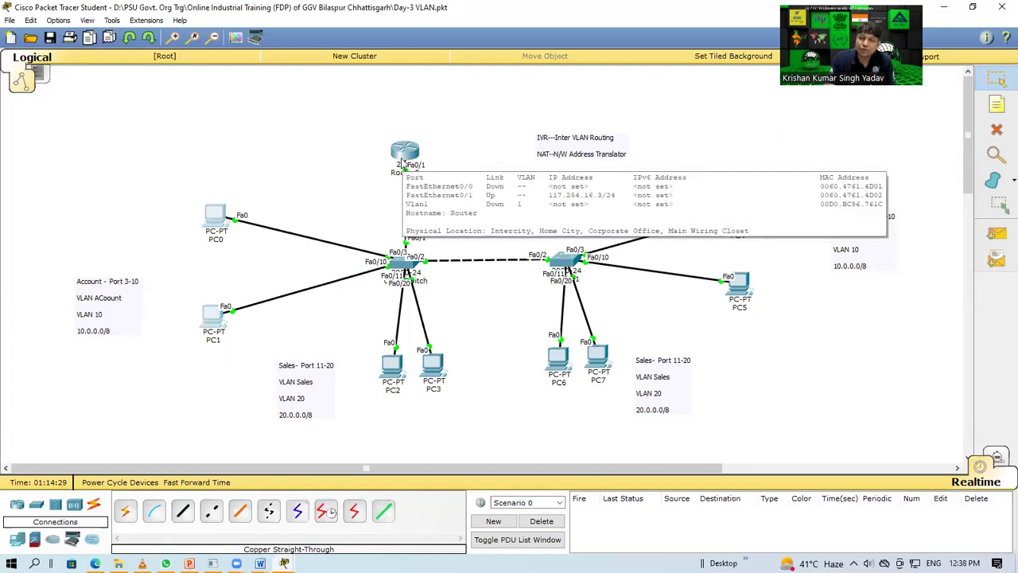
pyautogui.click(402, 163)
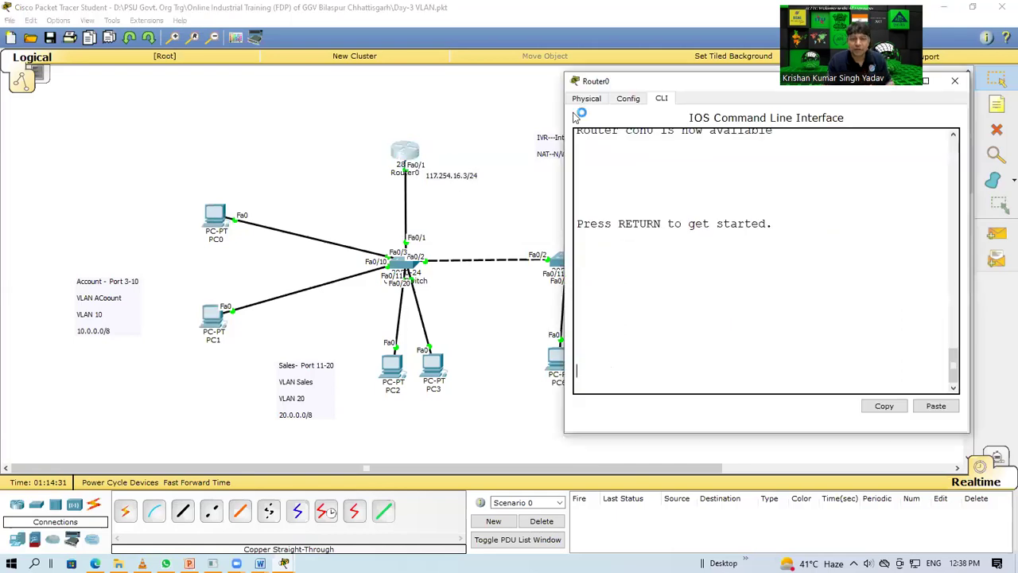
pyautogui.press('Return')
pyautogui.press('Return')
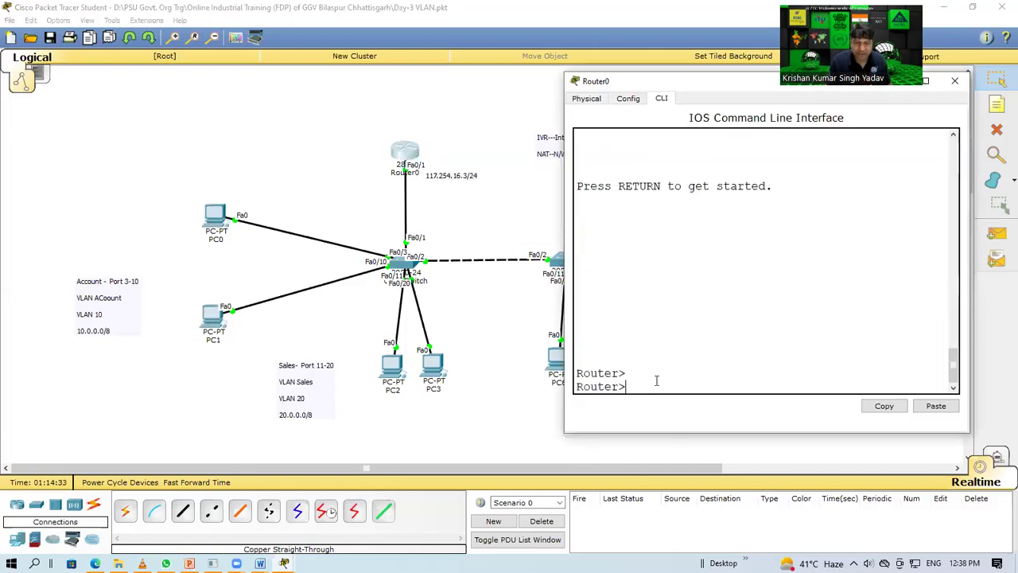
pyautogui.press('Return')
pyautogui.write('enabl;e')
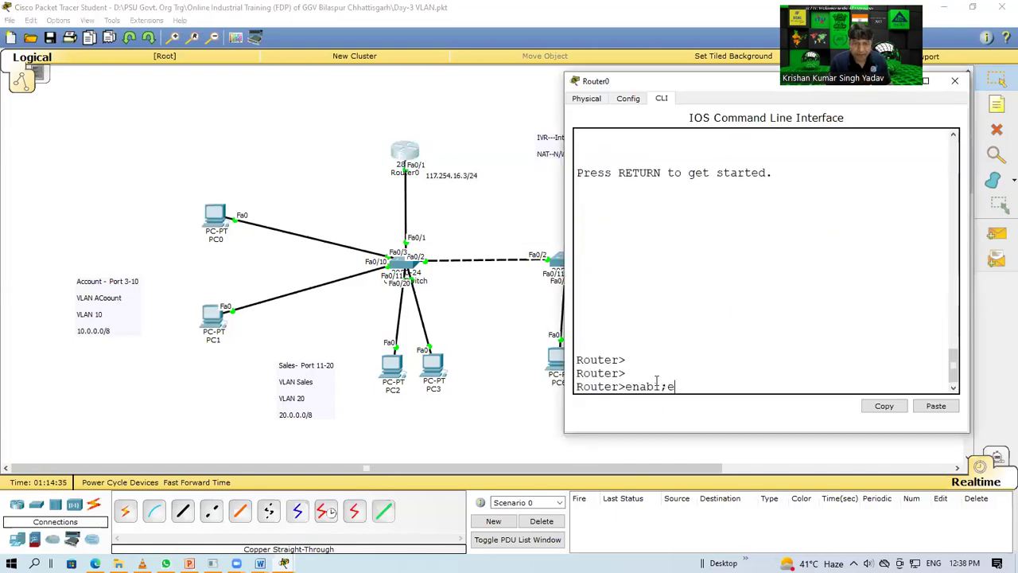
pyautogui.press('Return')
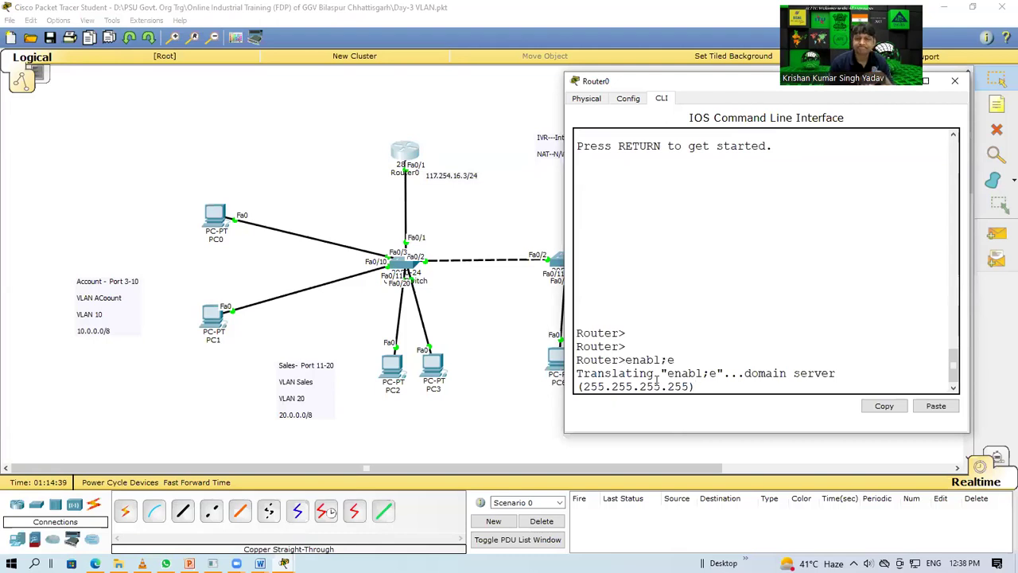
pyautogui.click(955, 81)
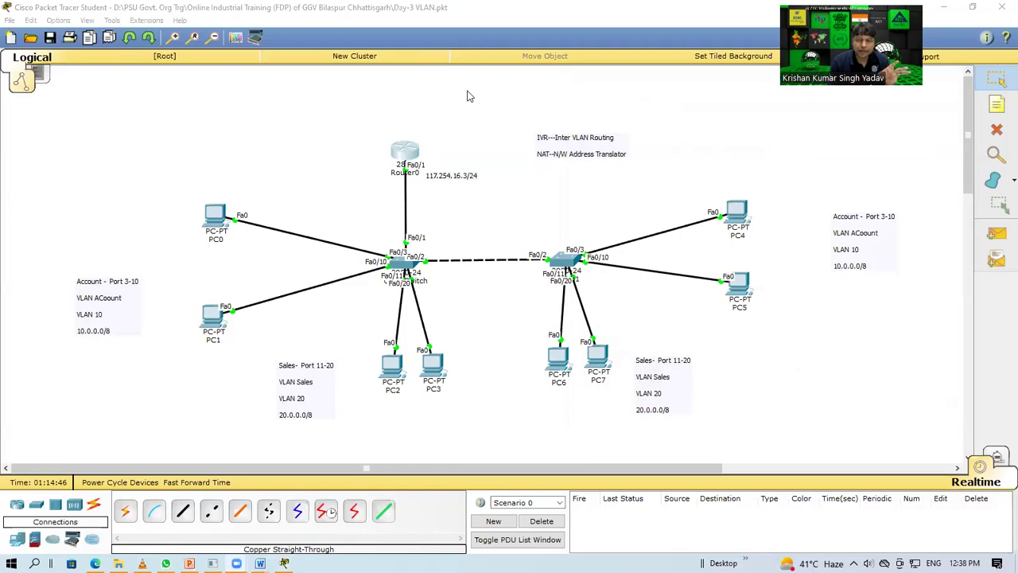
# Step: Reopen Router0's CLI window and drag it to the upper left of the workspace
pyautogui.click(405, 153)
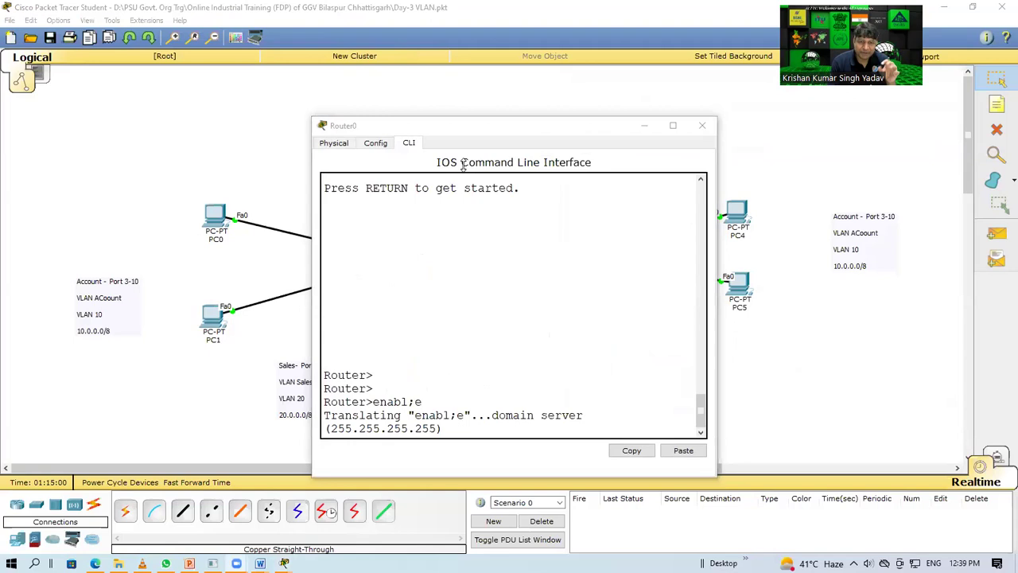
pyautogui.click(478, 427)
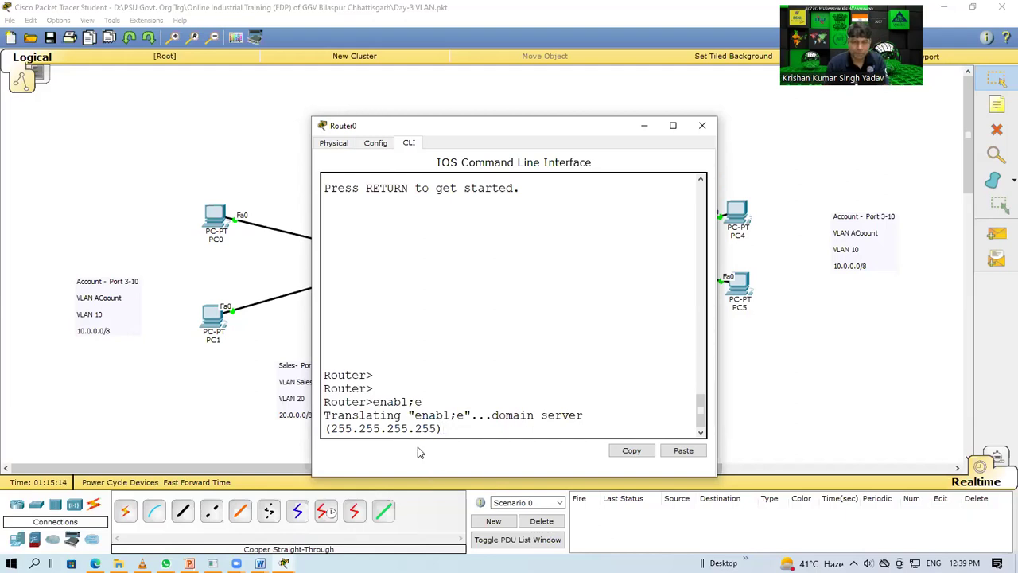
pyautogui.click(703, 127)
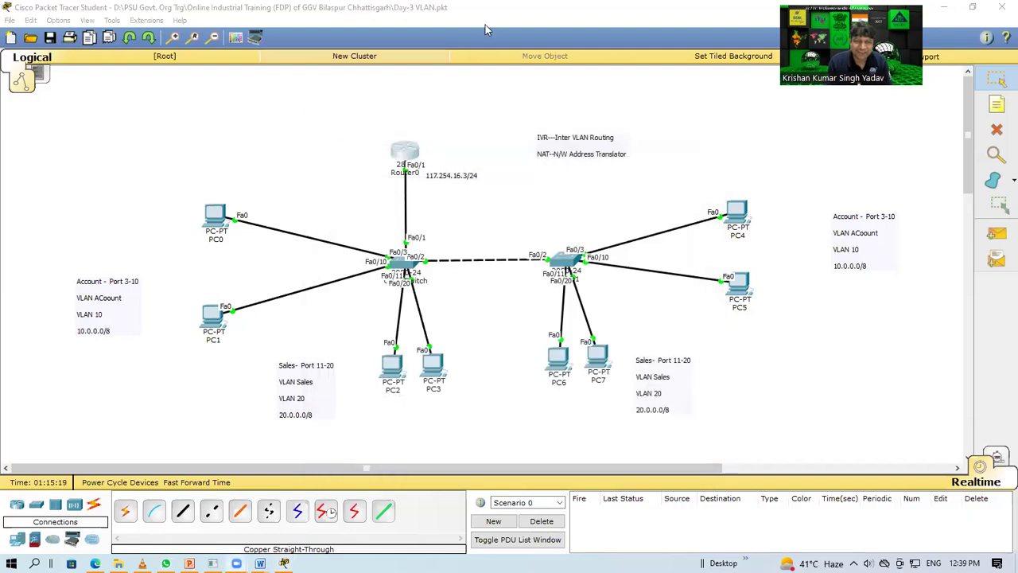
pyautogui.click(405, 154)
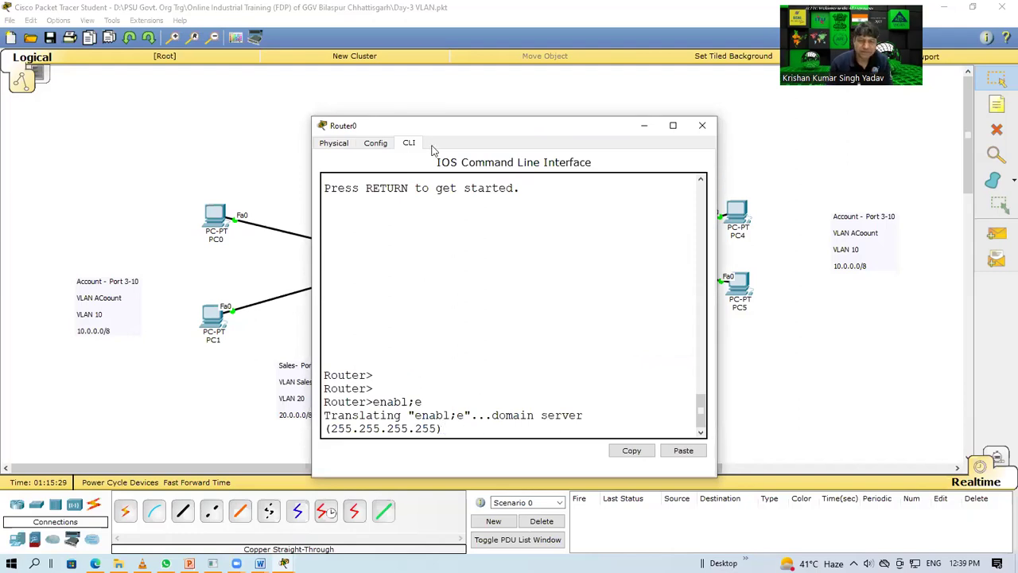
pyautogui.click(700, 127)
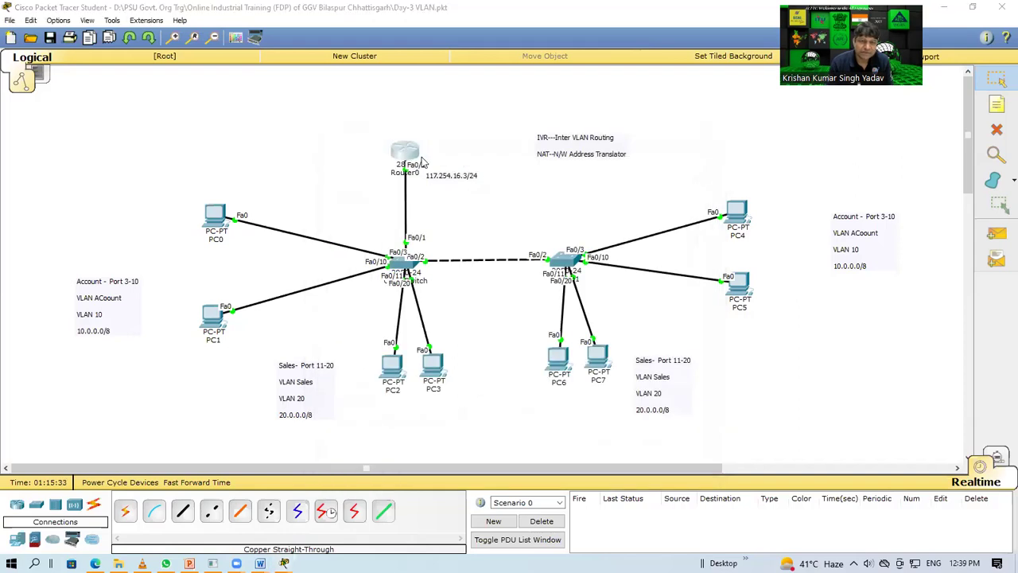
pyautogui.click(423, 162)
pyautogui.moveTo(450, 135); pyautogui.dragTo(198, 91)
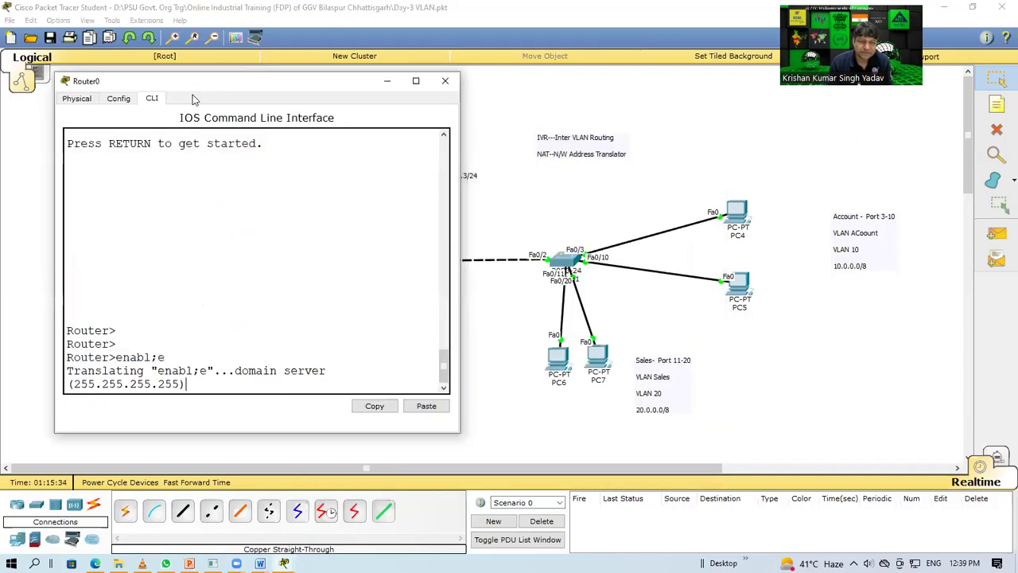
# Step: Toggle Router0's power switch on the Physical tab and get a Router> prompt after reboot
pyautogui.click(78, 99)
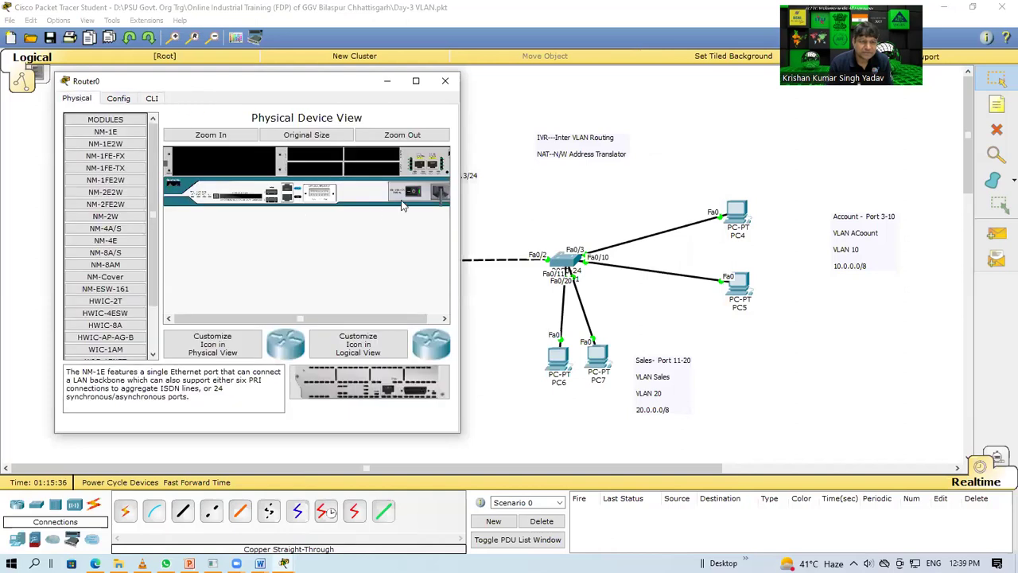
pyautogui.click(427, 188)
pyautogui.click(151, 99)
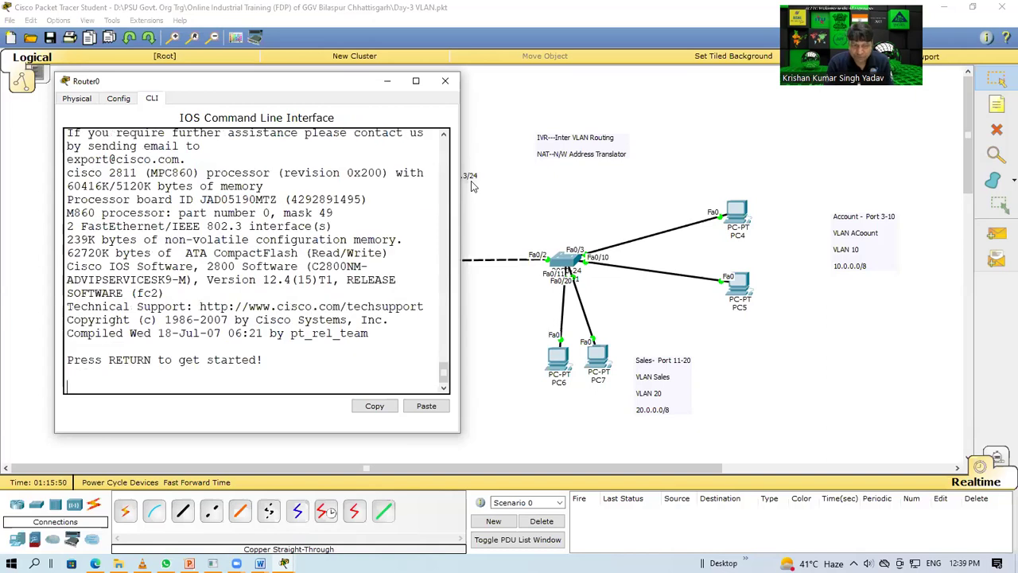
pyautogui.press('Return')
pyautogui.press('Return')
pyautogui.press('Return')
pyautogui.press('Return')
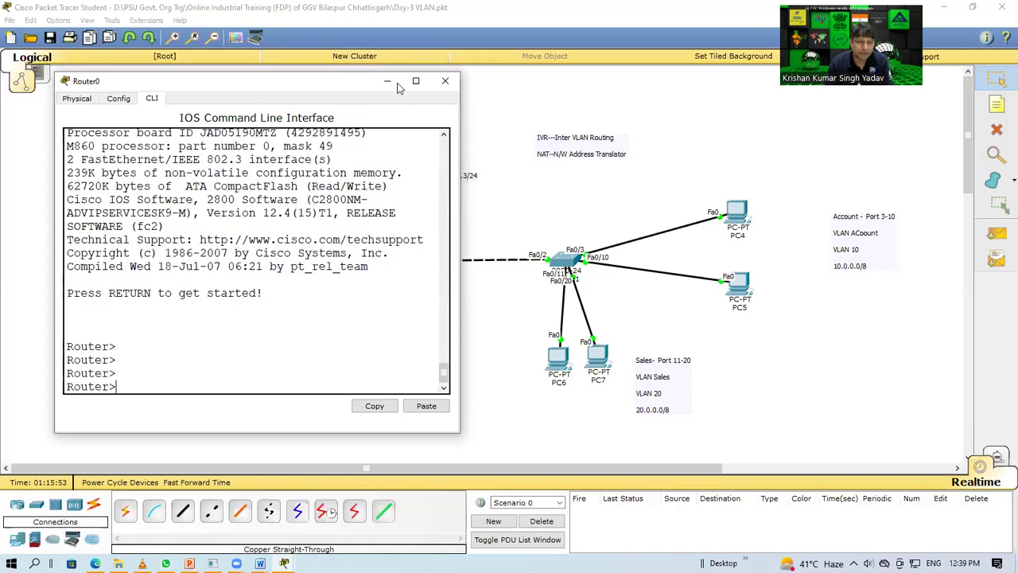
pyautogui.moveTo(399, 87); pyautogui.dragTo(819, 30)
# Step: Enter privileged and global configuration mode with 'enable' and 'conf t'
pyautogui.write('enabl')
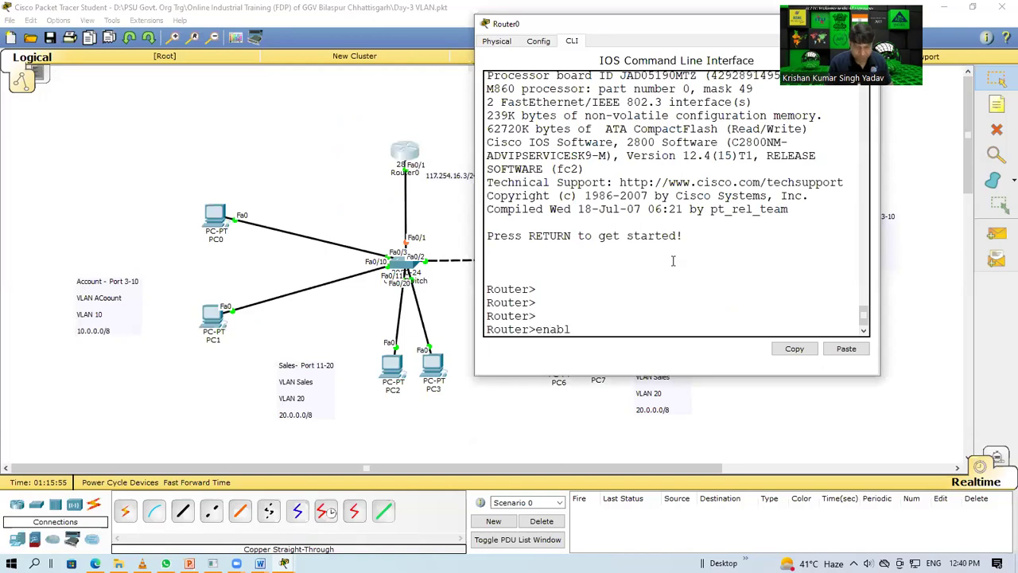
pyautogui.write('e')
pyautogui.press('Return')
pyautogui.write('conf t')
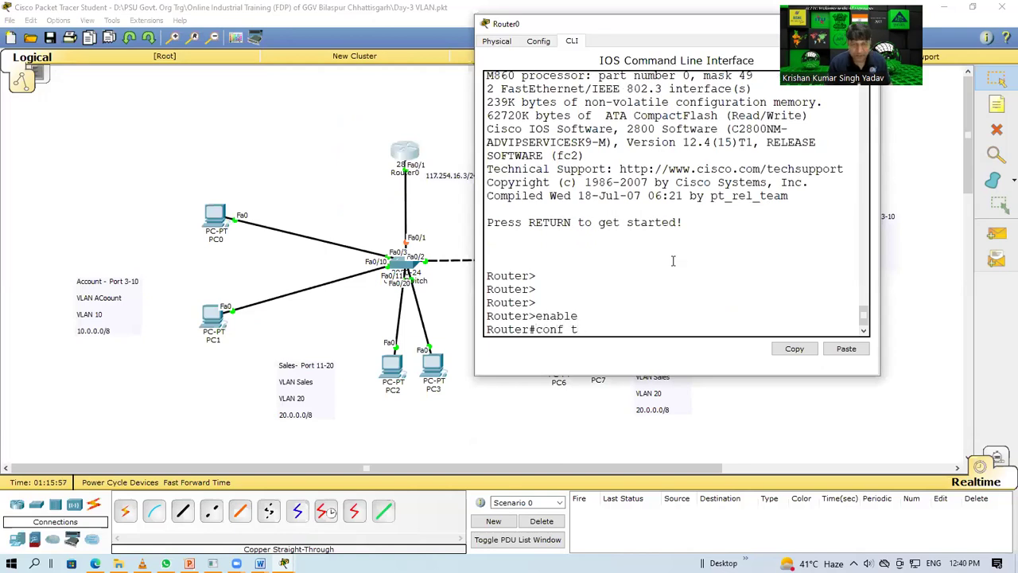
pyautogui.press('Return')
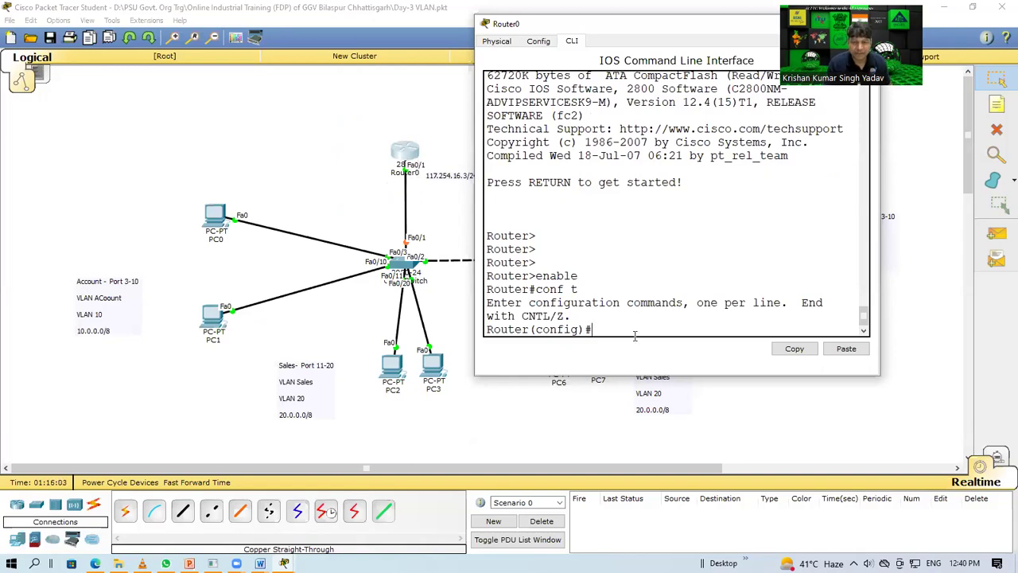
# Step: Create subinterface FastEthernet0/1.10 with 'int fa0/1.10'
pyautogui.click(427, 155)
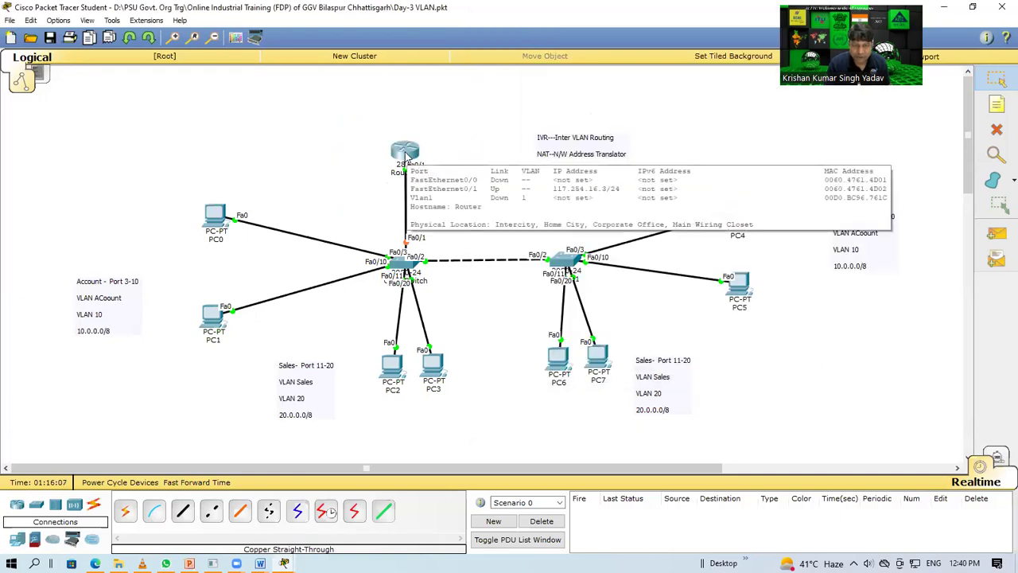
pyautogui.click(406, 155)
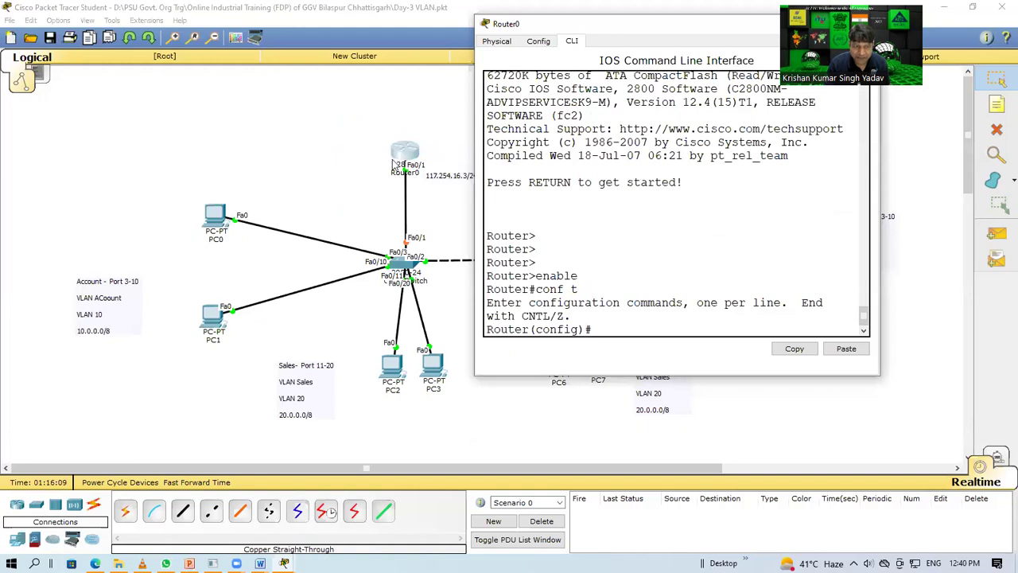
pyautogui.write('int')
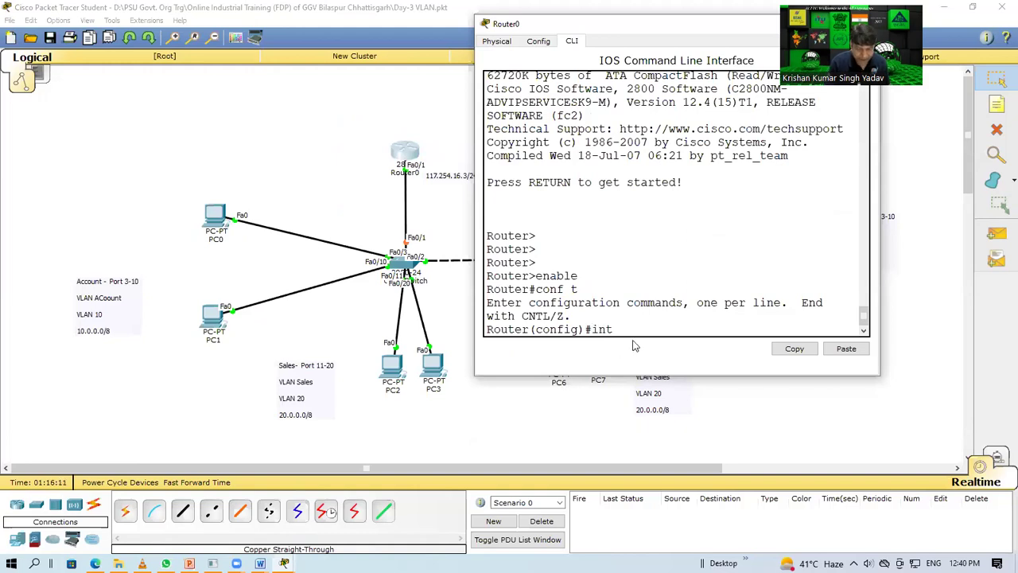
pyautogui.write(' fa0/1')
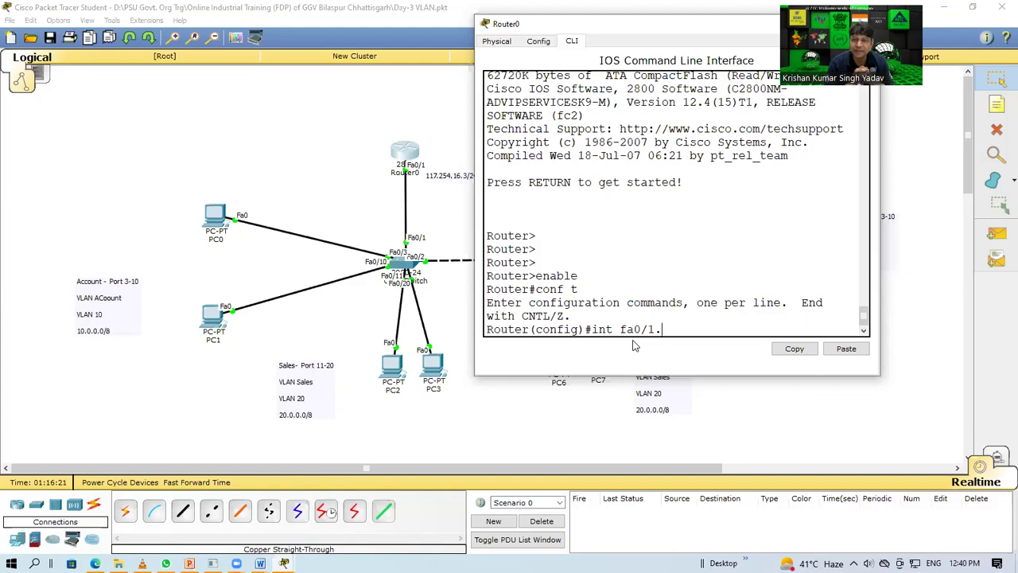
pyautogui.write('.10')
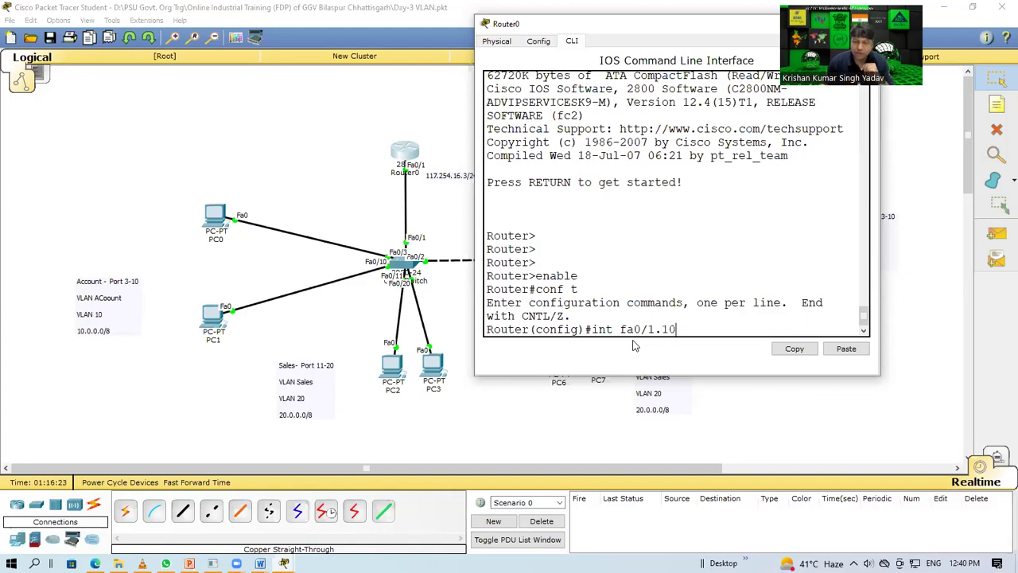
pyautogui.press('Return')
pyautogui.click(348, 185)
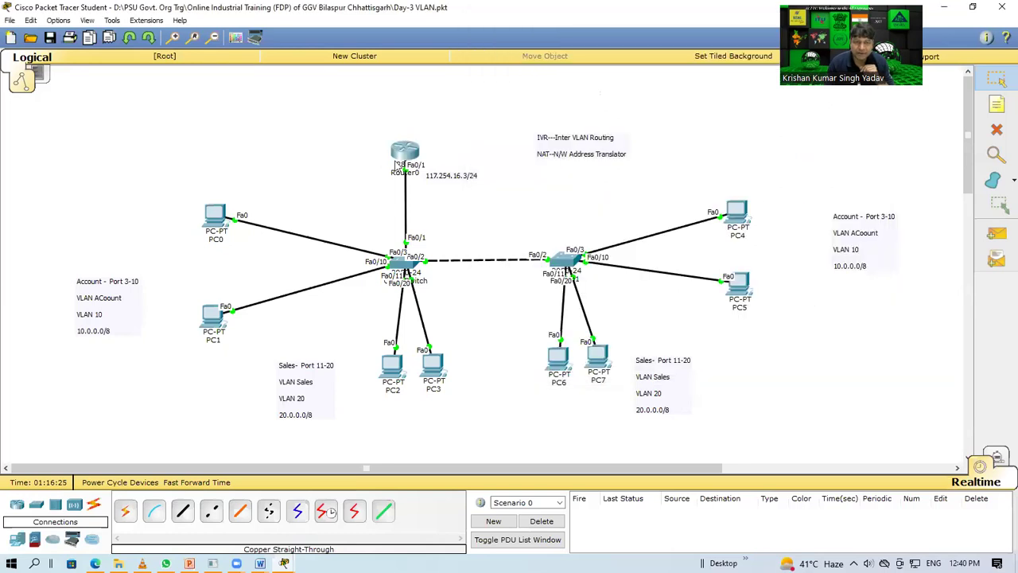
pyautogui.moveTo(408, 162)
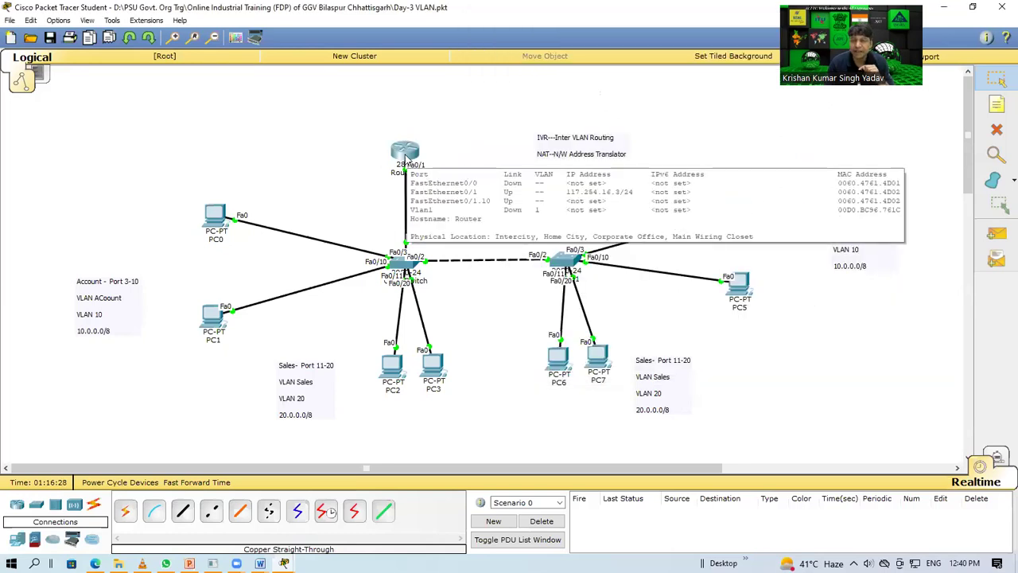
pyautogui.click(407, 163)
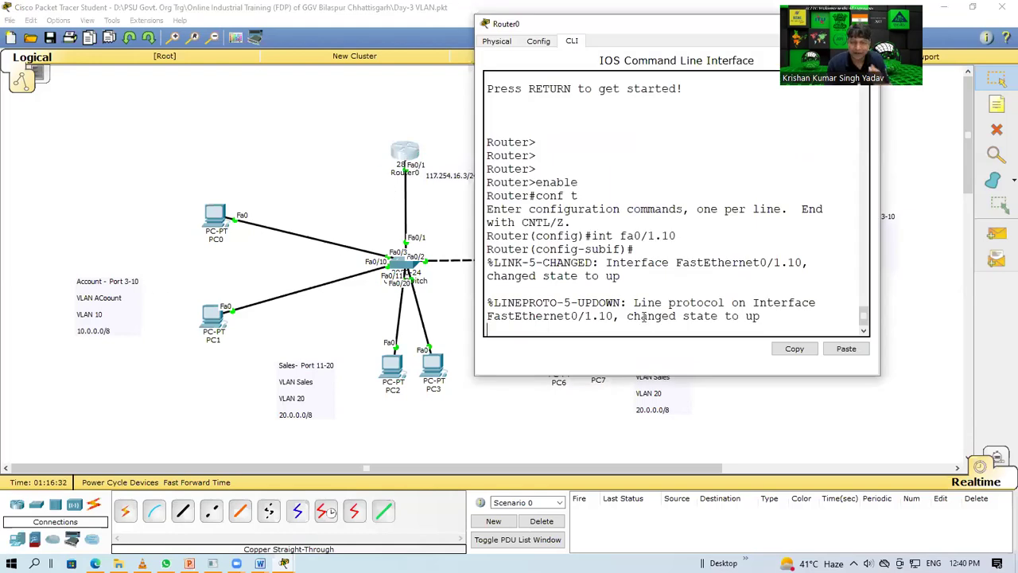
# Step: Enter 'ip add 10.0.0.1 255.0.0.0' on Fa0/1.10 and highlight the 802.1Q encapsulation error
pyautogui.press('Return')
pyautogui.press('Return')
pyautogui.write('ip add')
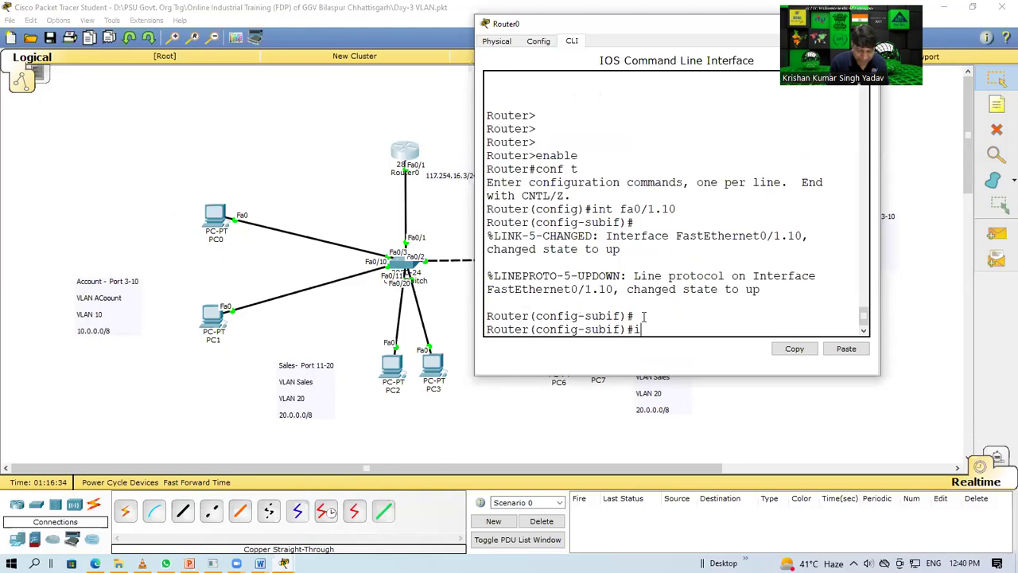
pyautogui.write('10.0.0.1 255.0.0.0')
pyautogui.press('Return')
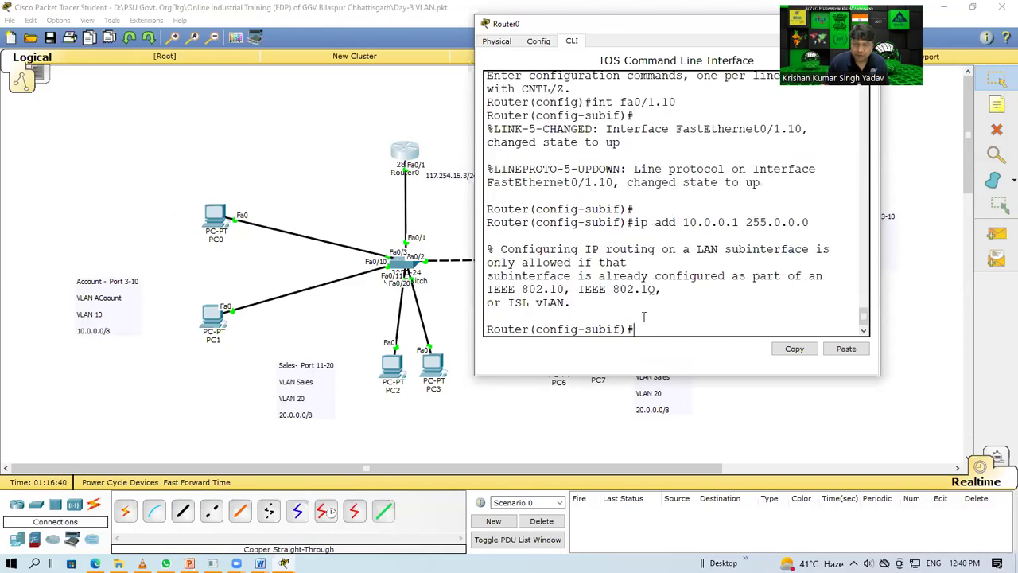
pyautogui.moveTo(492, 275); pyautogui.dragTo(627, 302)
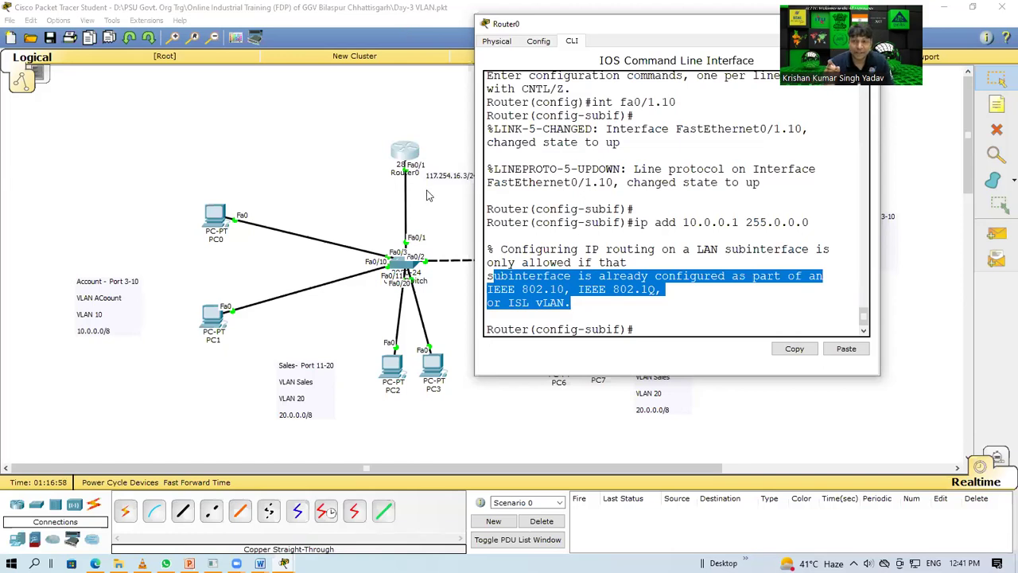
# Step: Set 'encapsulation dot1q 10' on Fa0/1.10 and assign it 10.0.0.1 255.0.0.0
pyautogui.click(660, 327)
pyautogui.write('e')
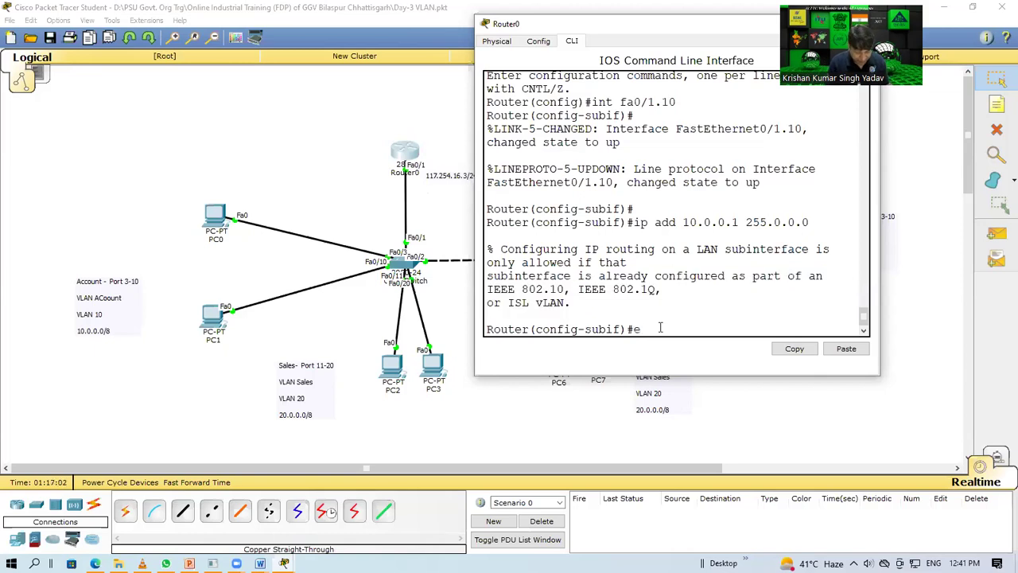
pyautogui.write('ncapsulation dot1q')
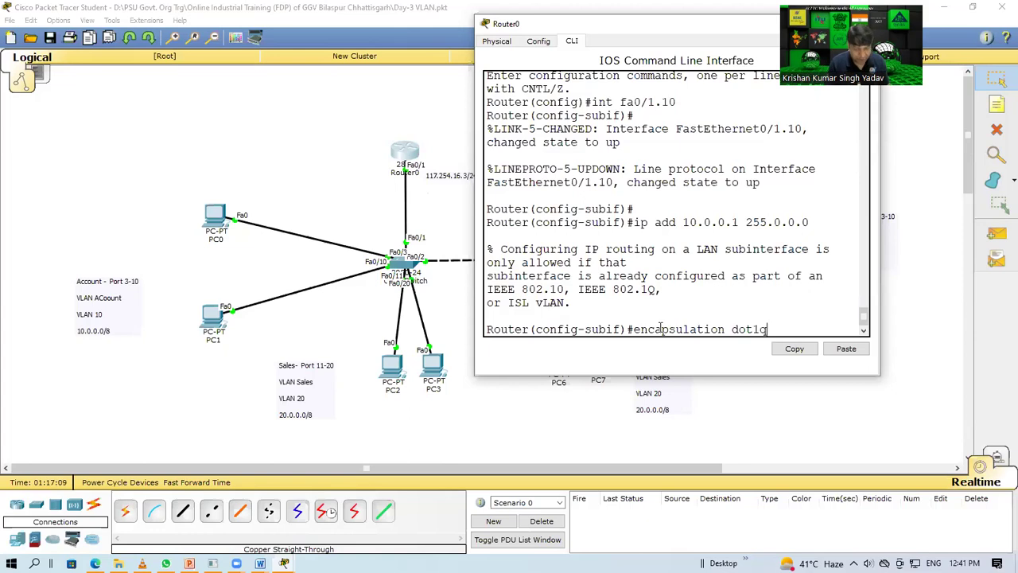
pyautogui.write(' 10')
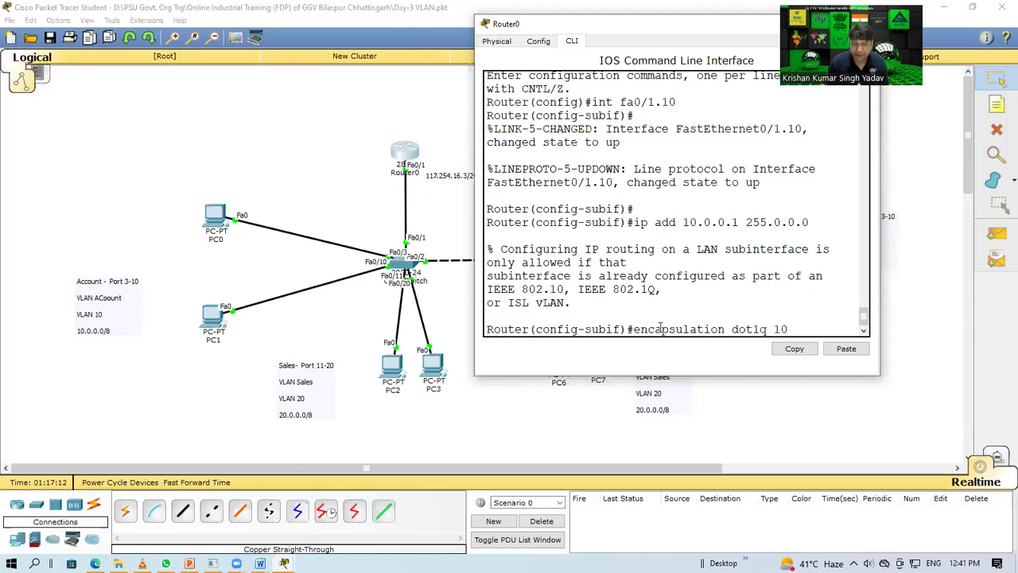
pyautogui.press('Return')
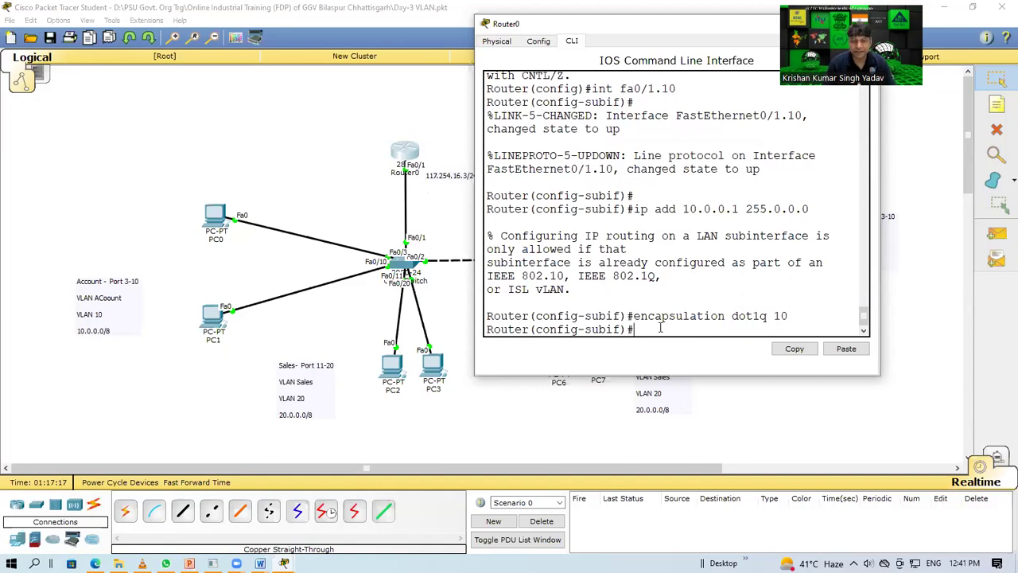
pyautogui.write('ip a')
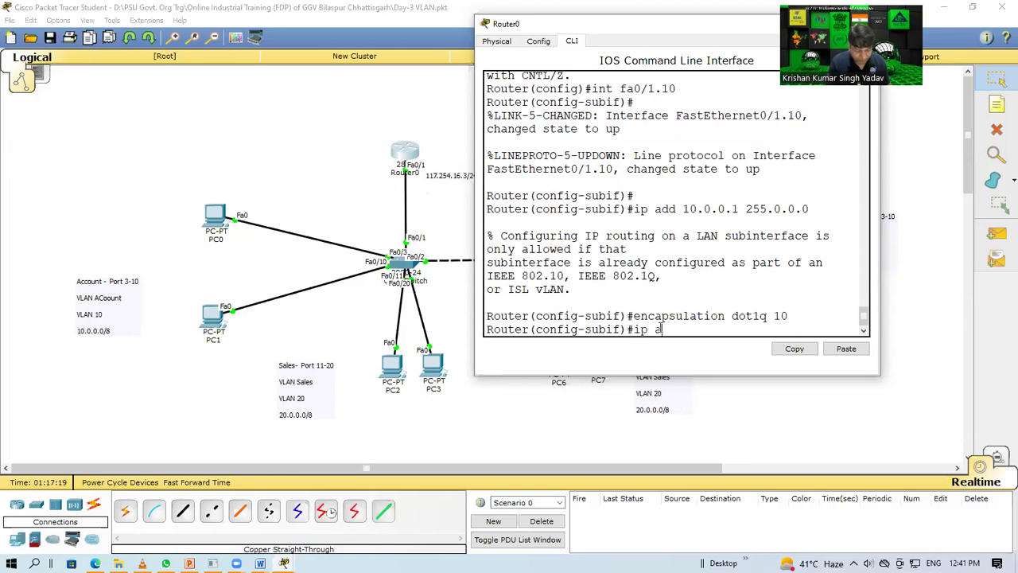
pyautogui.write('dd 10.0.')
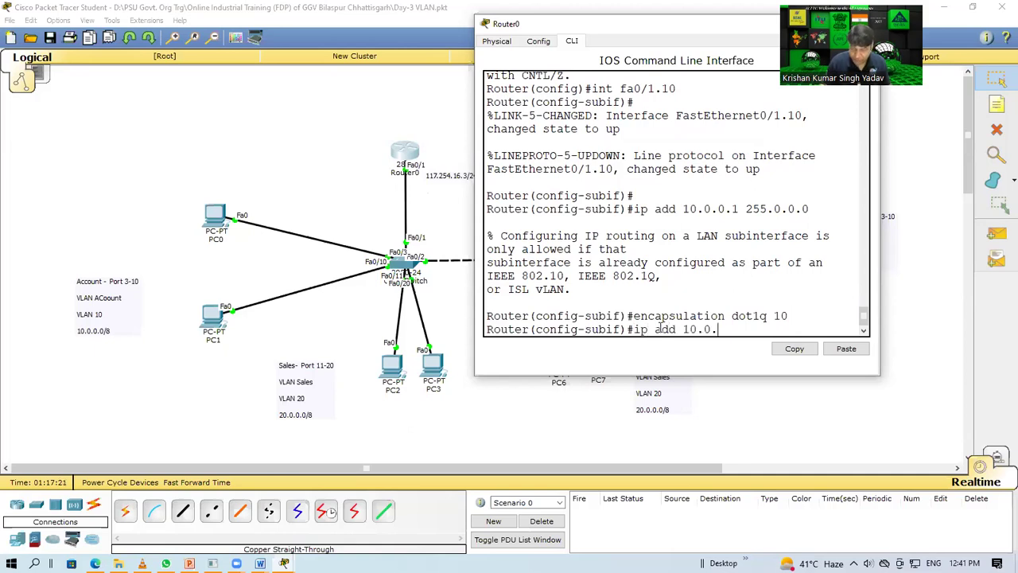
pyautogui.write('0.1 25')
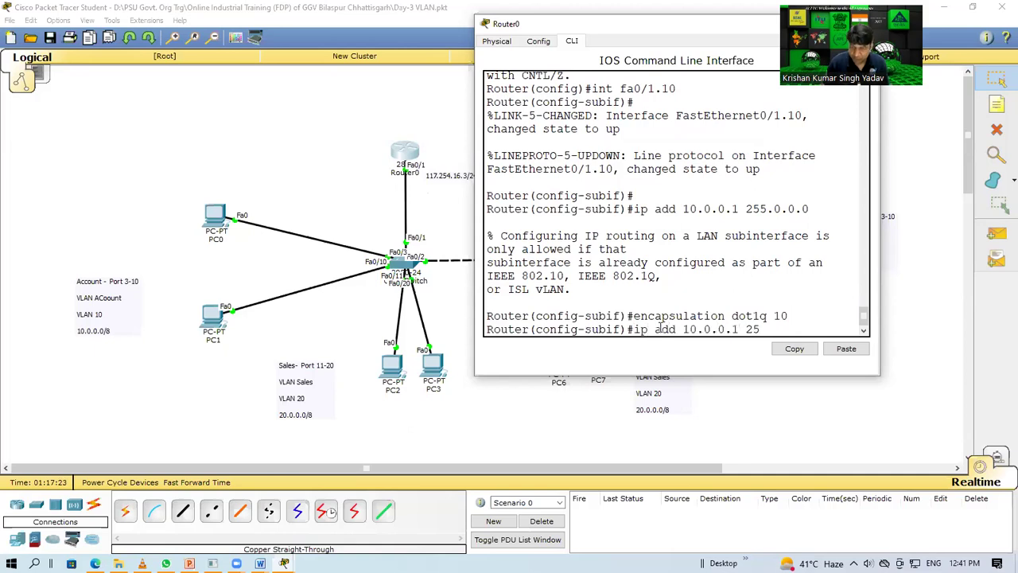
pyautogui.write('5.0.0.0.0')
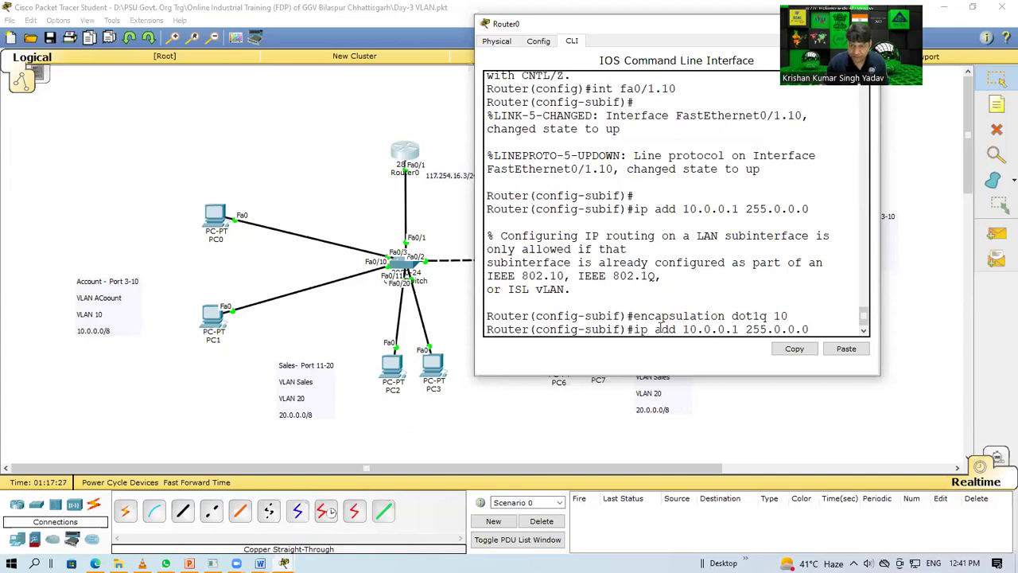
pyautogui.press('Return')
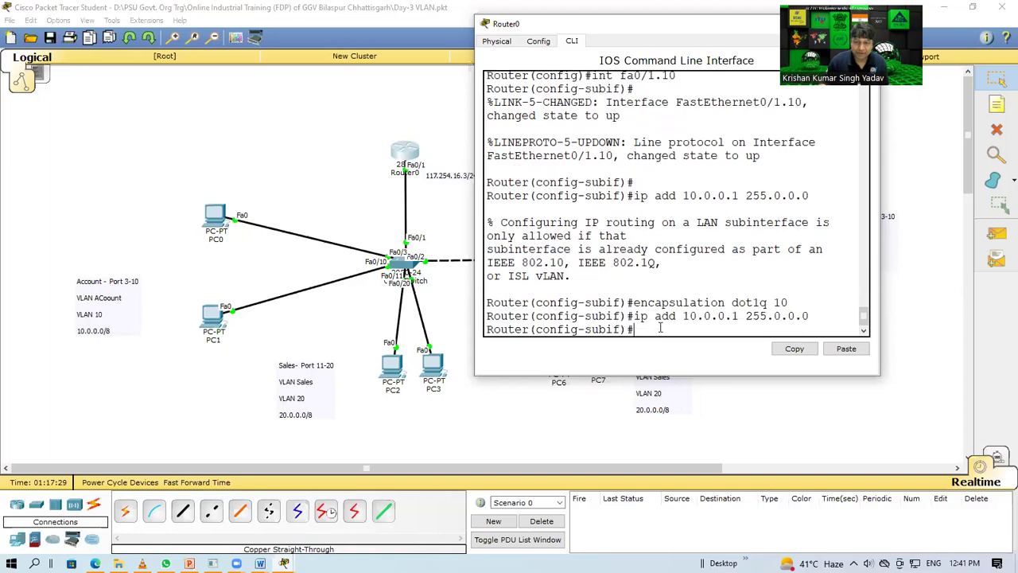
# Step: Save the configuration with 'do wr' and exit subinterface mode
pyautogui.write('do wr')
pyautogui.press('Return')
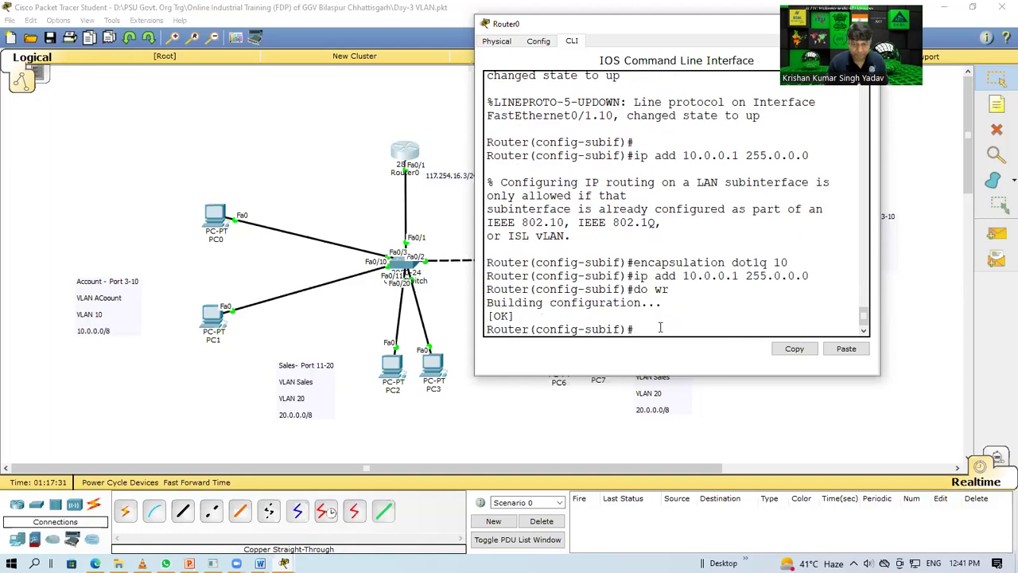
pyautogui.write('exit')
pyautogui.press('Return')
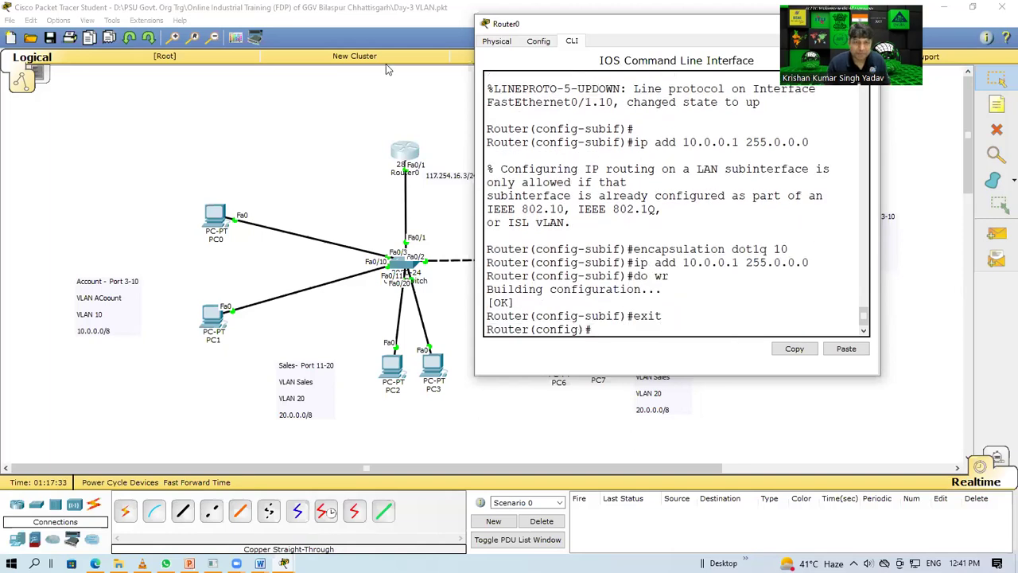
pyautogui.click(337, 191)
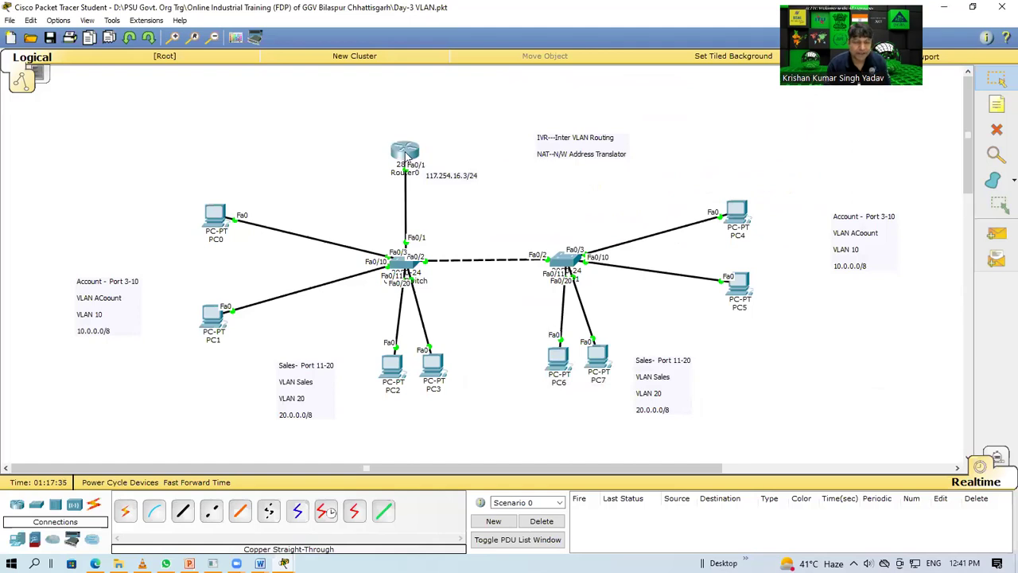
pyautogui.moveTo(407, 156)
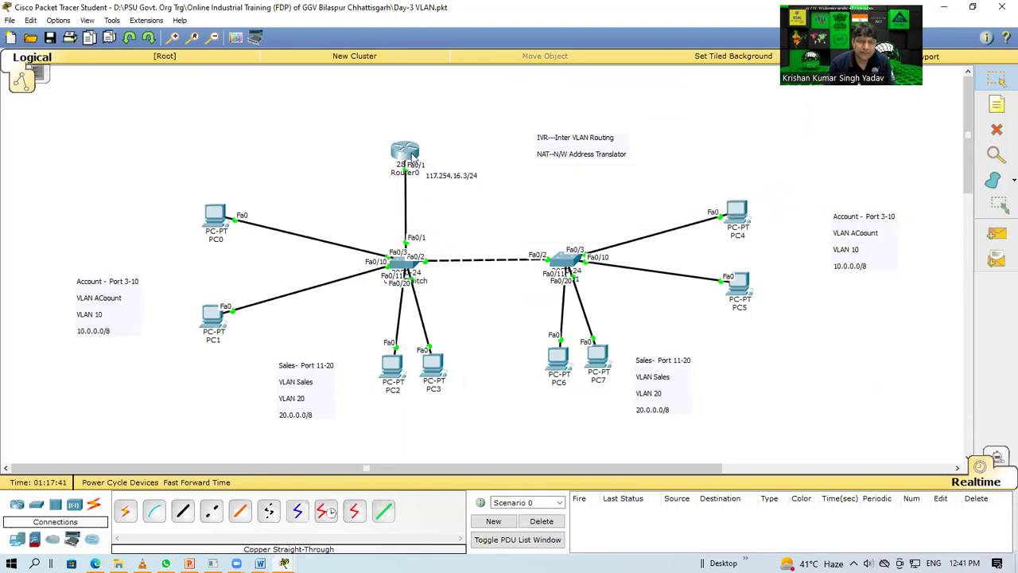
# Step: Create subinterface Fa0/1.20 on Router0 with 'int fa0/1.20'
pyautogui.click(410, 156)
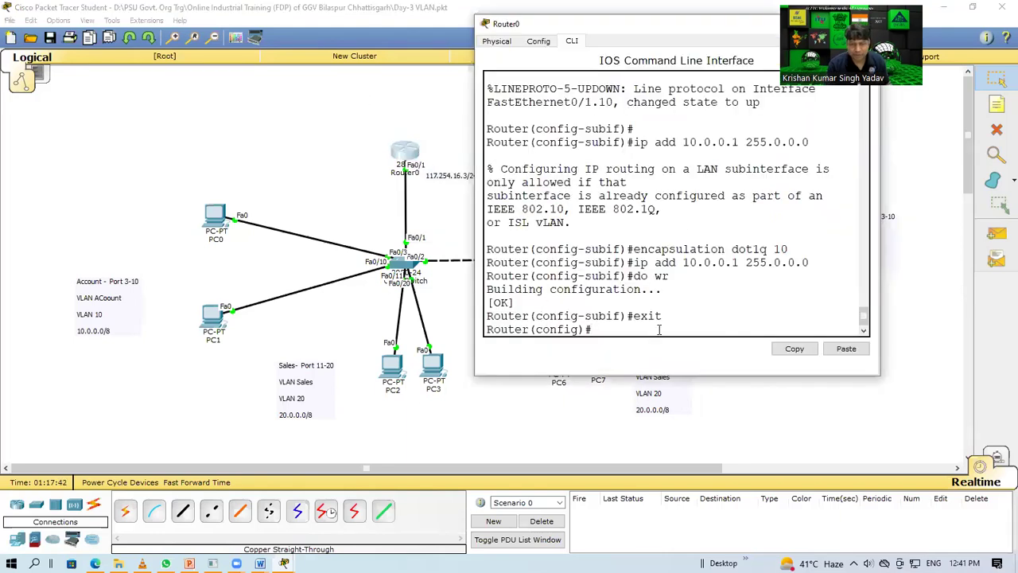
pyautogui.write('int')
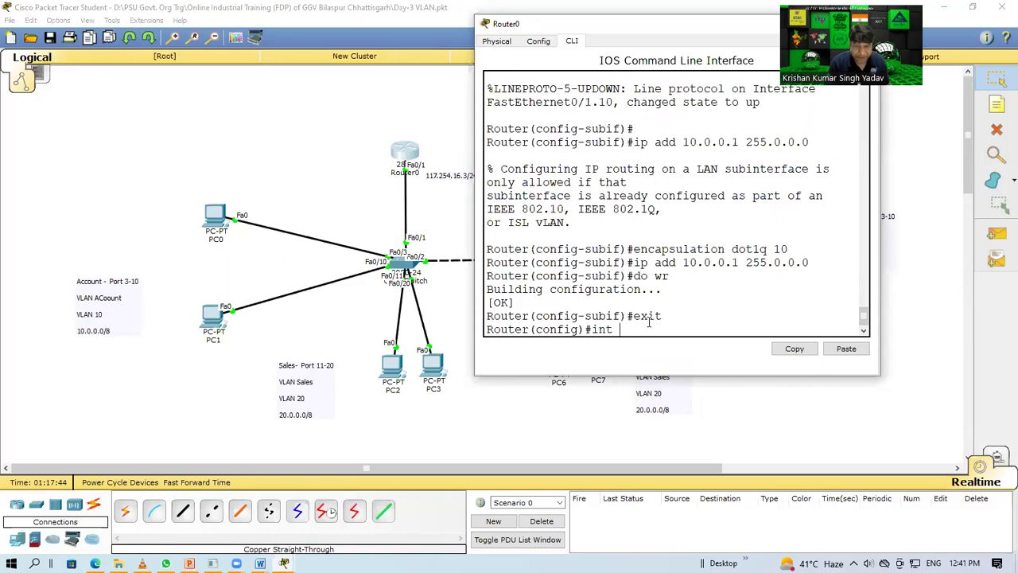
pyautogui.write(' fa')
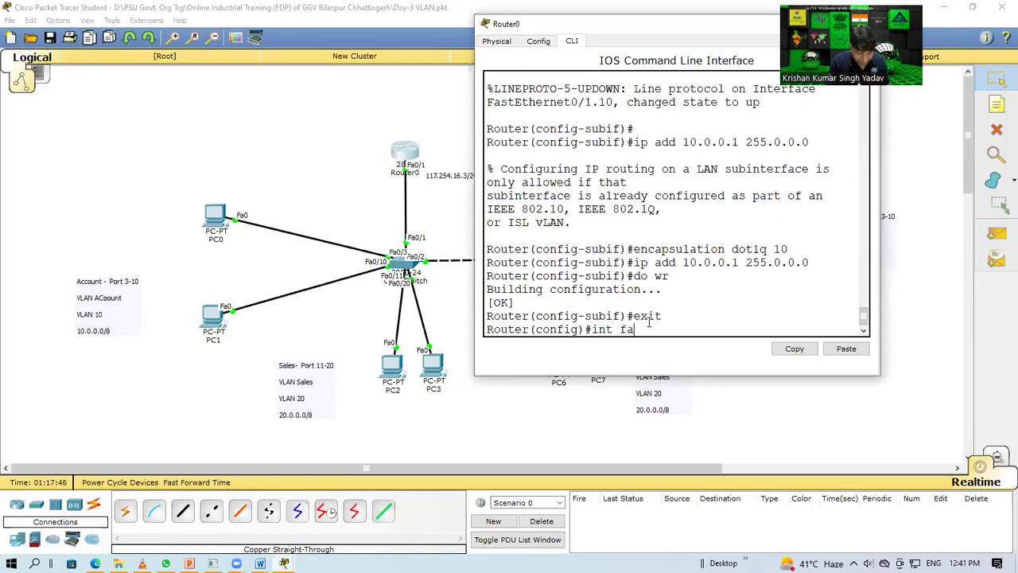
pyautogui.write('0/1.20')
pyautogui.press('Return')
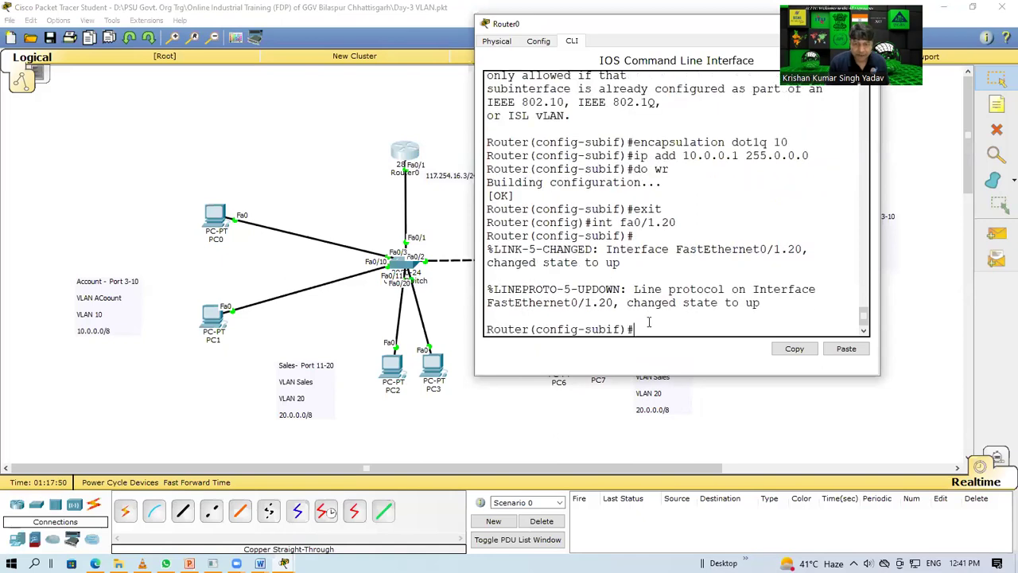
# Step: Edit the recalled ip add line to 20.0.0.1 255.0.0.0, submit it, and run 'do wr'
pyautogui.press('Up')
pyautogui.press('Up')
pyautogui.press('Up')
pyautogui.press('Up')
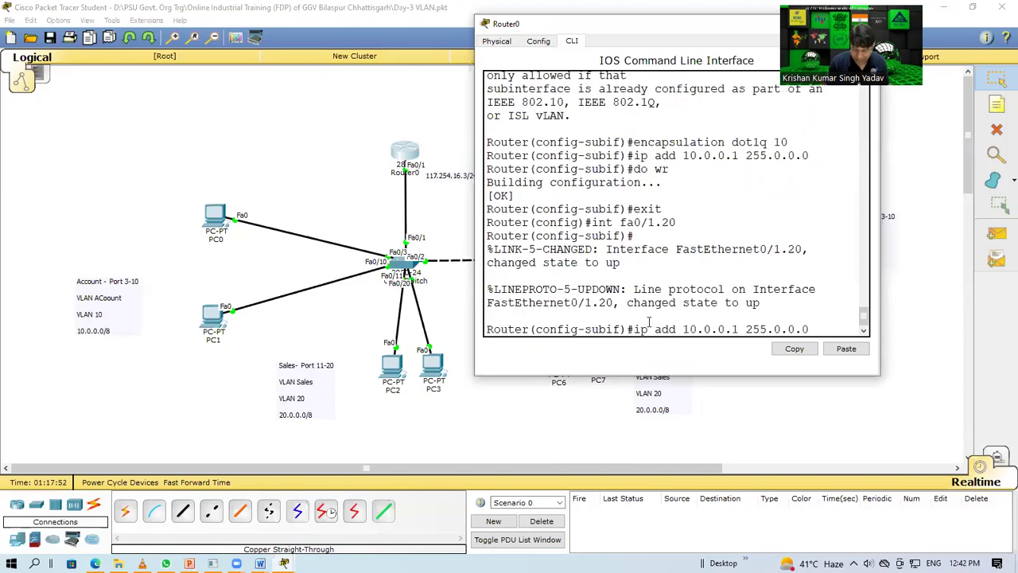
pyautogui.press('Left')
pyautogui.press('Left')
pyautogui.press('Left')
pyautogui.press('Left')
pyautogui.press('Left')
pyautogui.press('Left')
pyautogui.press('Left')
pyautogui.press('Left')
pyautogui.press('Left')
pyautogui.press('Left')
pyautogui.press('Left')
pyautogui.press('Left')
pyautogui.press('BackSpace')
pyautogui.write('2')
pyautogui.press('Return')
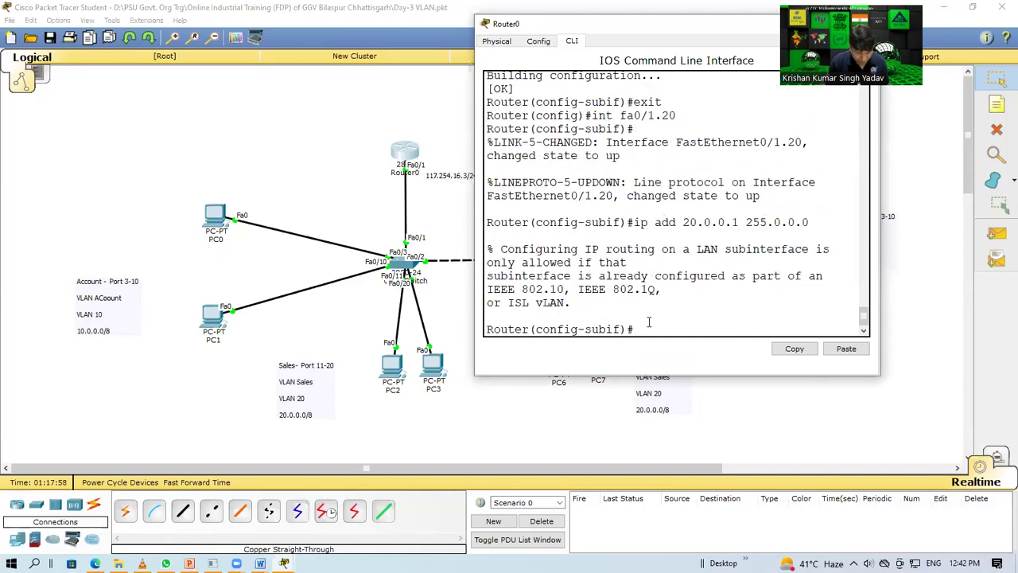
pyautogui.write('do wr')
pyautogui.press('Return')
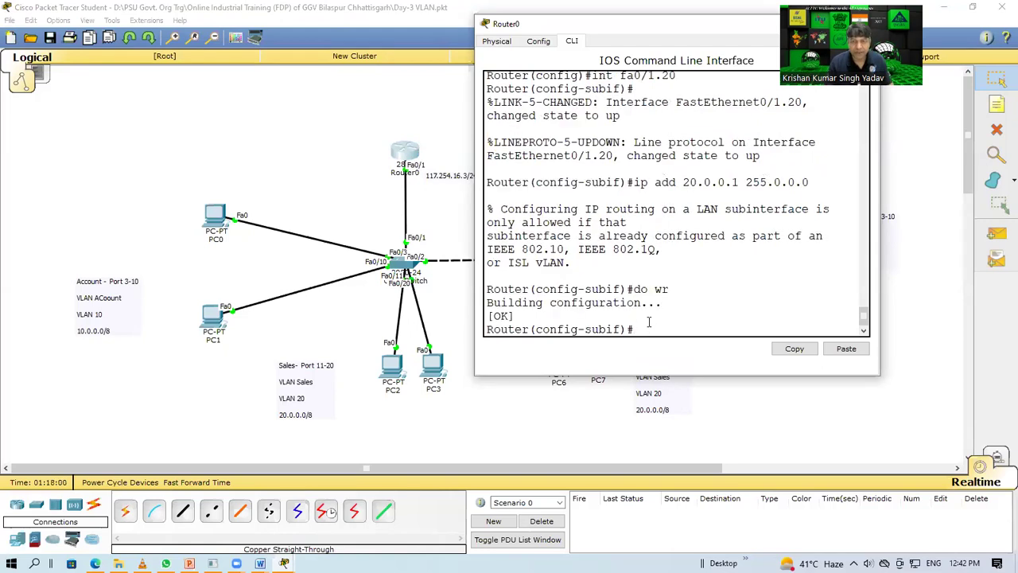
pyautogui.moveTo(641, 25); pyautogui.dragTo(349, 86)
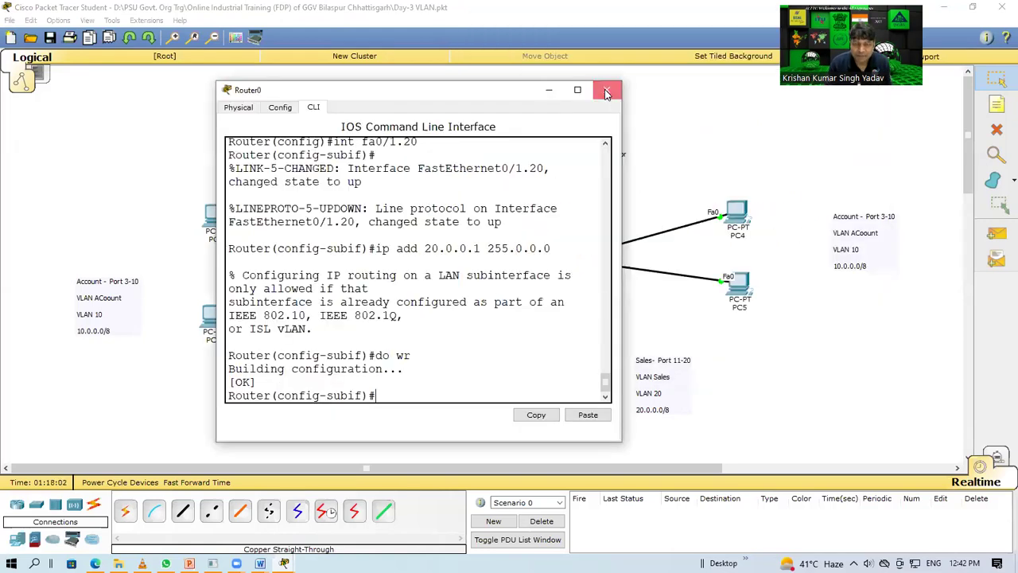
# Step: Set 'encapsulation dot1Q 20' on Fa0/1.20 in Router0's CLI
pyautogui.click(617, 87)
pyautogui.moveTo(404, 156)
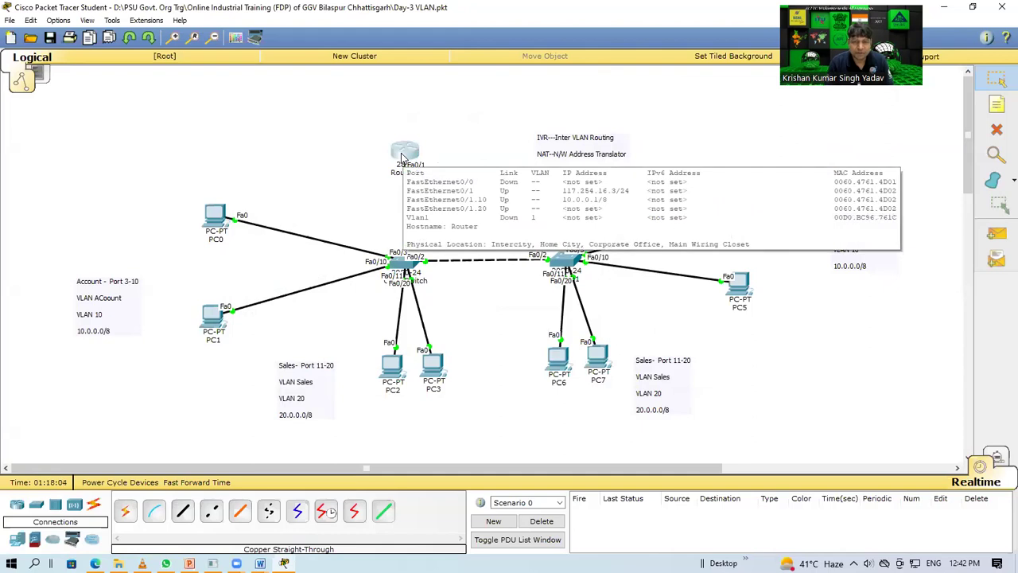
pyautogui.click(404, 154)
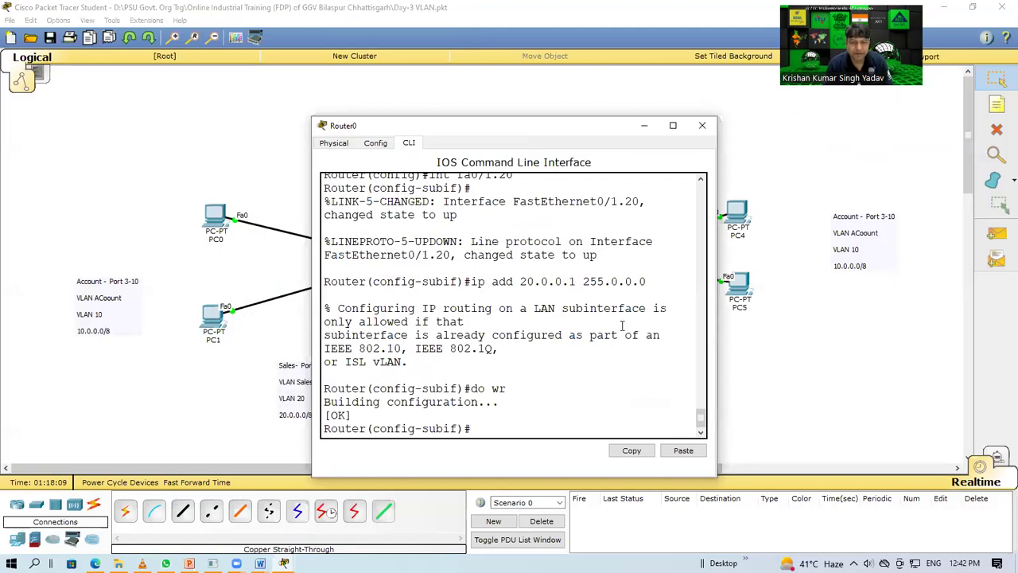
pyautogui.write('en')
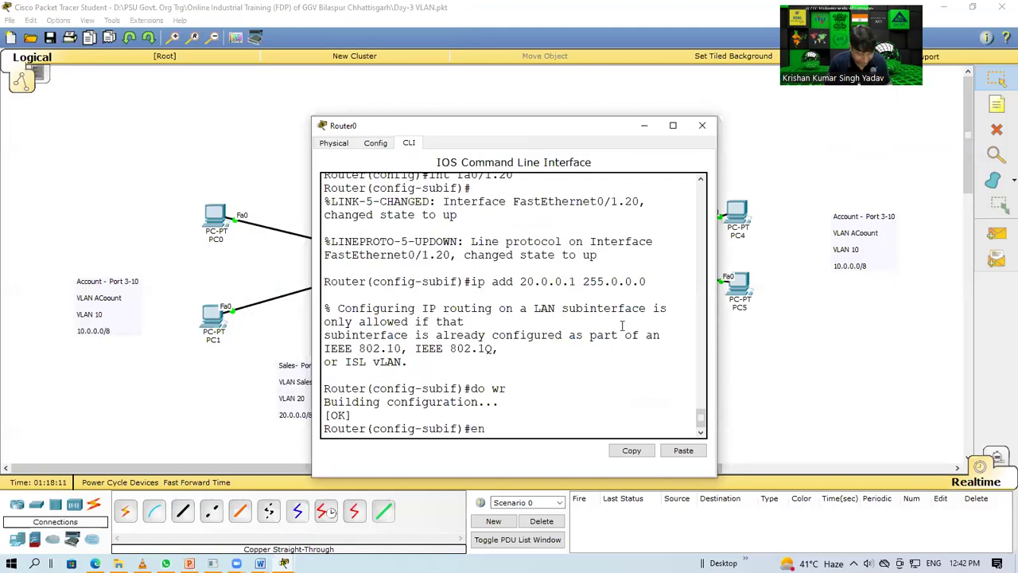
pyautogui.write('acap[su')
pyautogui.press('BackSpace')
pyautogui.press('BackSpace')
pyautogui.press('BackSpace')
pyautogui.press('BackSpace')
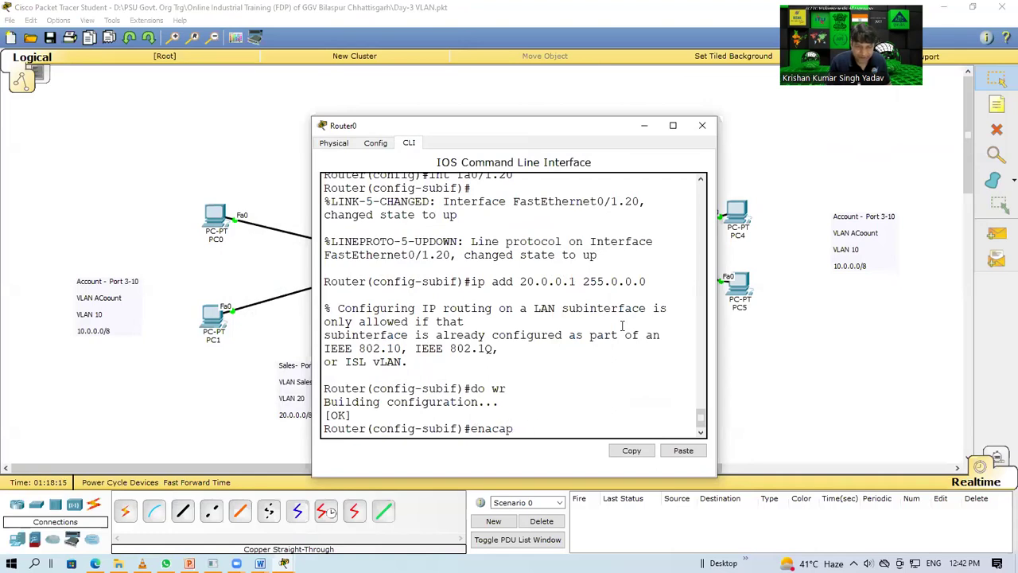
pyautogui.write('p')
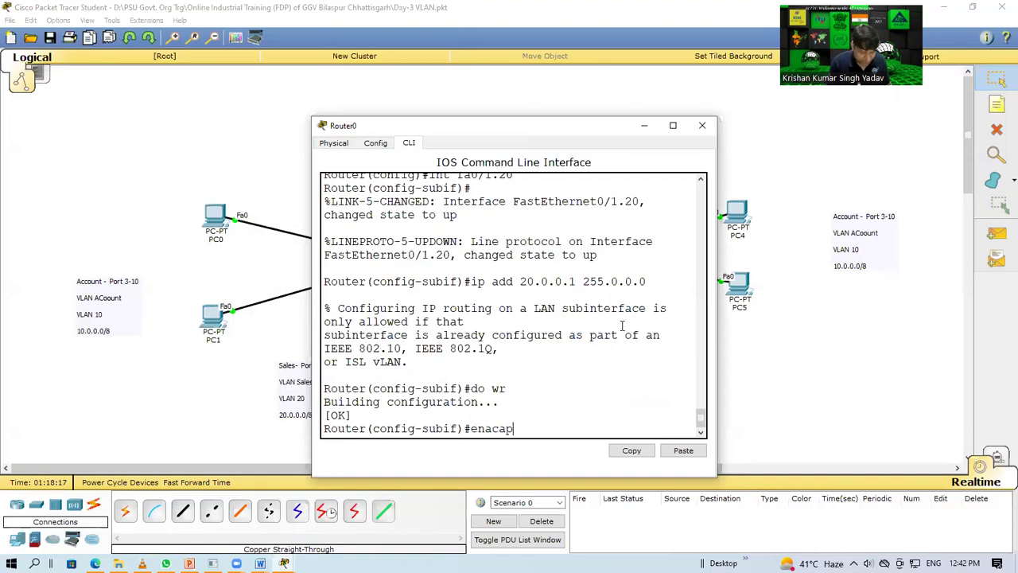
pyautogui.press('Tab')
pyautogui.press('BackSpace')
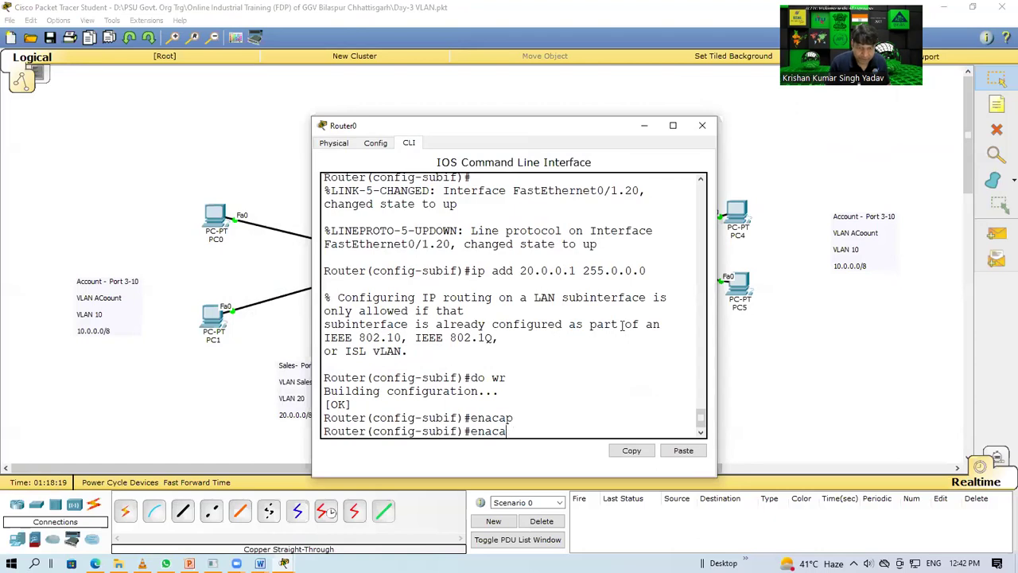
pyautogui.press('BackSpace')
pyautogui.press('BackSpace')
pyautogui.press('BackSpace')
pyautogui.write('c')
pyautogui.press('Tab')
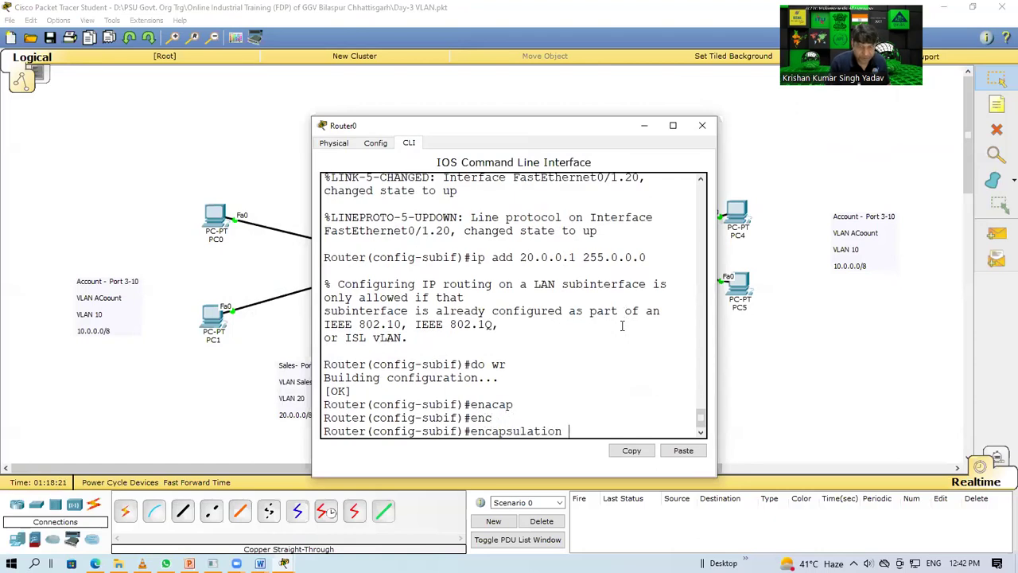
pyautogui.write('d')
pyautogui.press('Tab')
pyautogui.write('20')
pyautogui.press('Return')
# Step: Reapply ip add 20.0.0.1 255.0.0.0, save with 'do wr', and close Router0's window
pyautogui.press('Up')
pyautogui.press('Up')
pyautogui.press('Up')
pyautogui.press('Up')
pyautogui.press('Up')
pyautogui.press('Up')
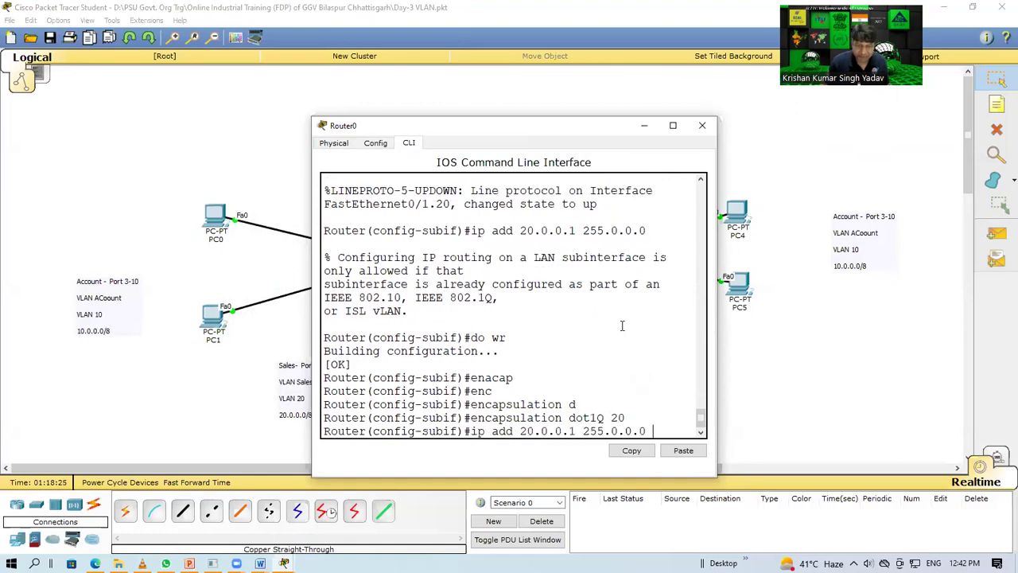
pyautogui.press('Return')
pyautogui.write('do wr')
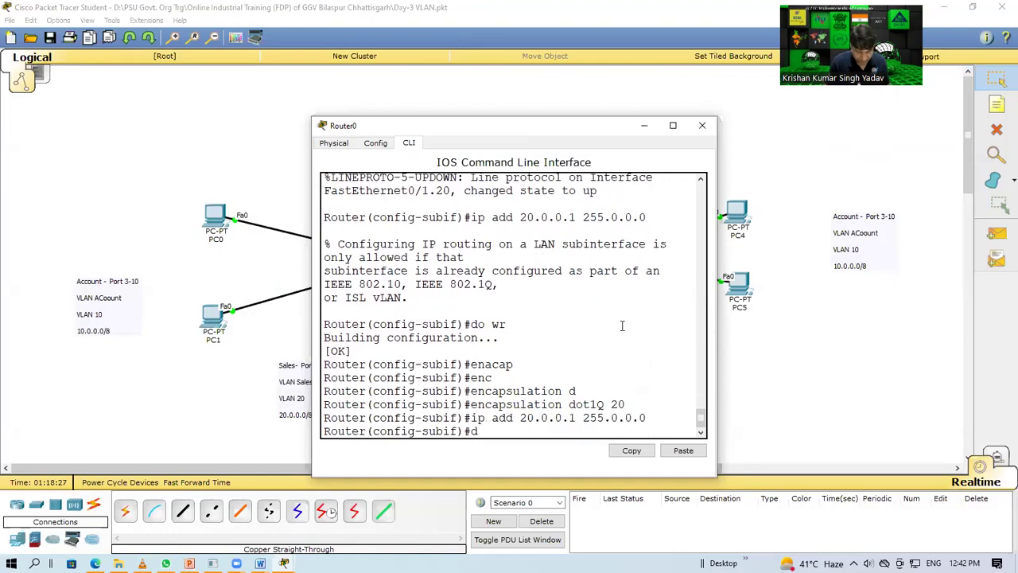
pyautogui.press('Return')
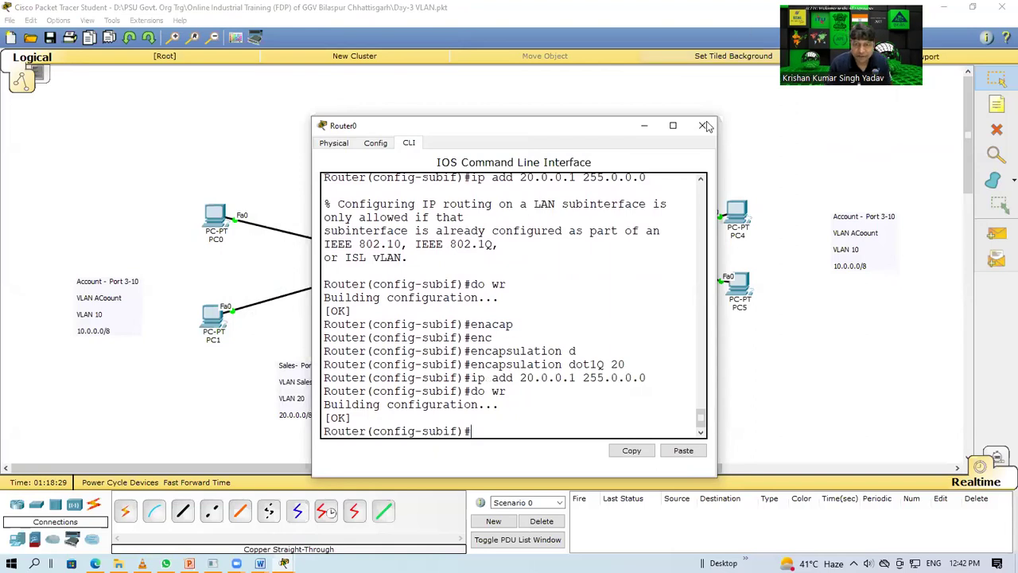
pyautogui.click(702, 125)
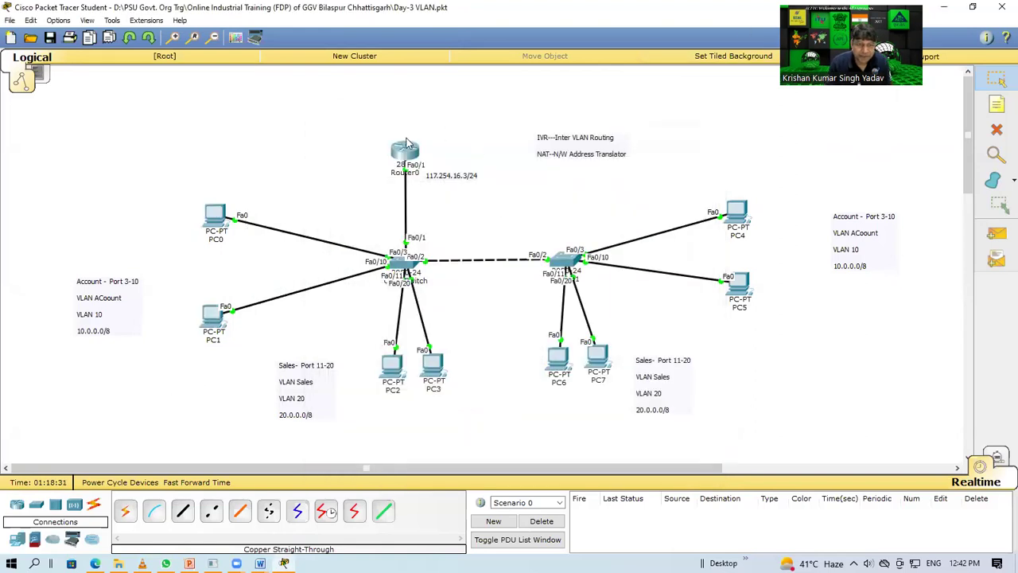
# Step: Send simple PDU pings PC0→PC2, PC7→PC0 and PC4→PC2, then delete them from Scenario 0
pyautogui.moveTo(406, 156)
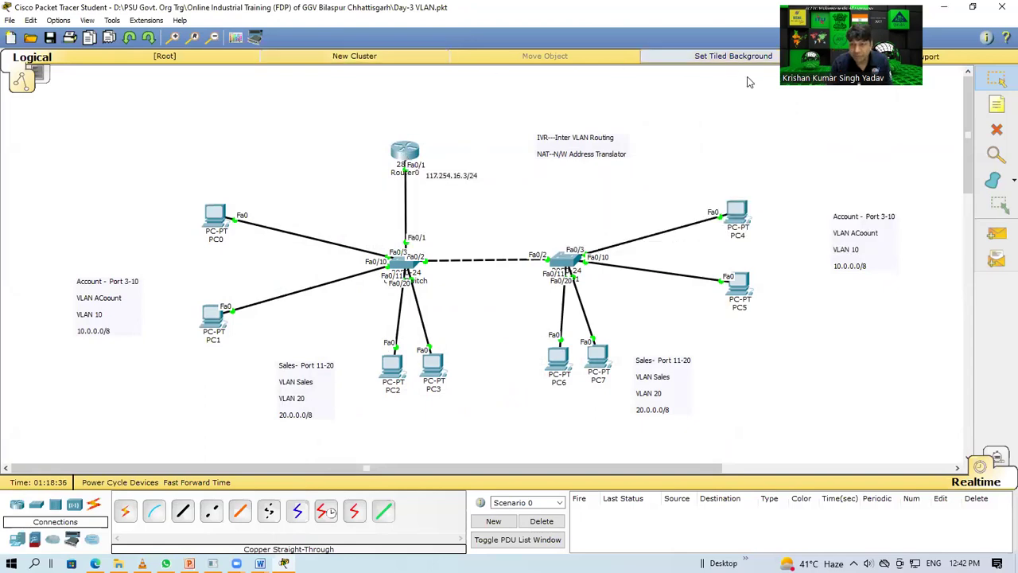
pyautogui.click(997, 234)
pyautogui.click(215, 212)
pyautogui.click(392, 364)
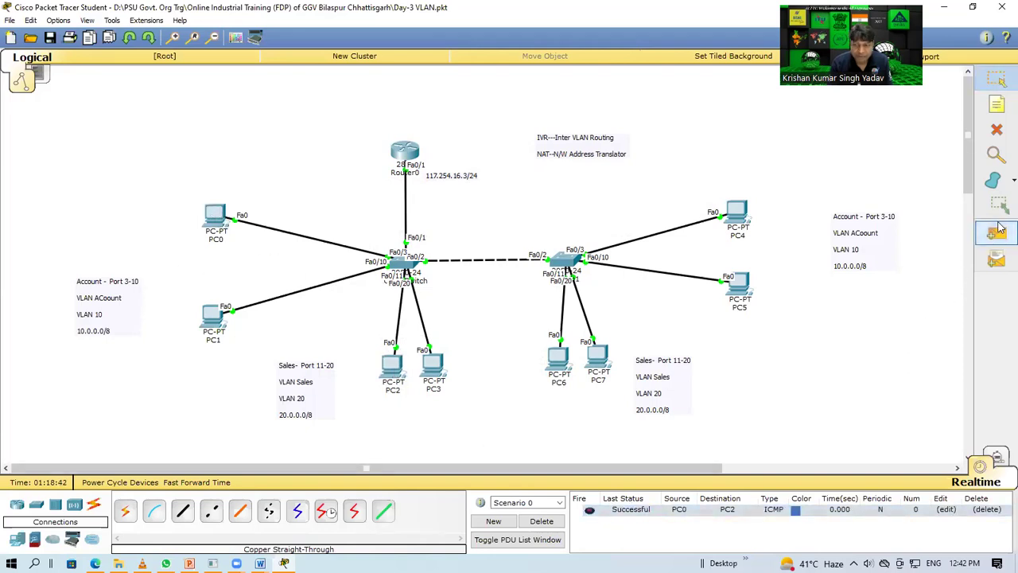
pyautogui.click(999, 231)
pyautogui.click(598, 360)
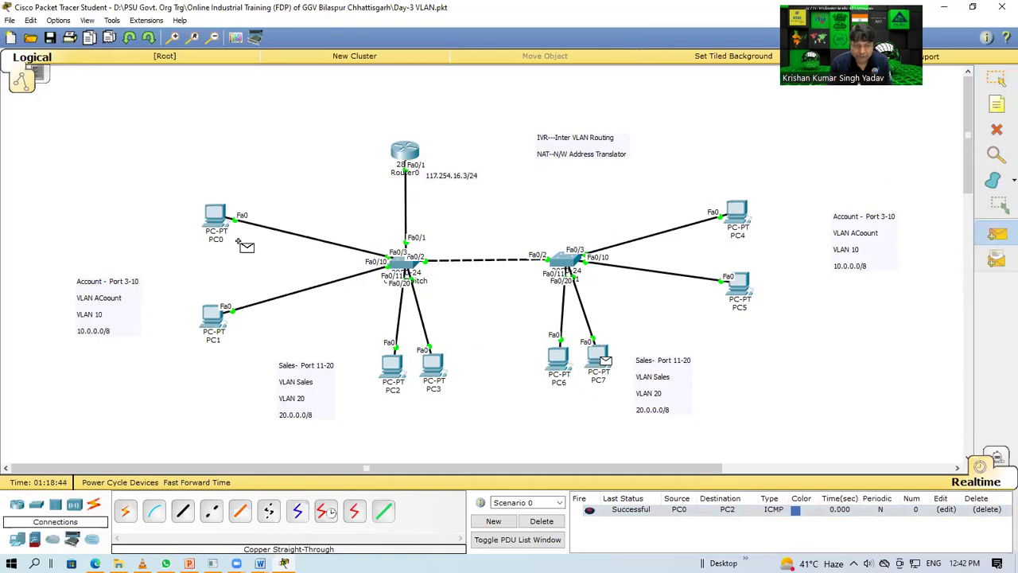
pyautogui.click(209, 213)
pyautogui.click(736, 213)
pyautogui.click(392, 366)
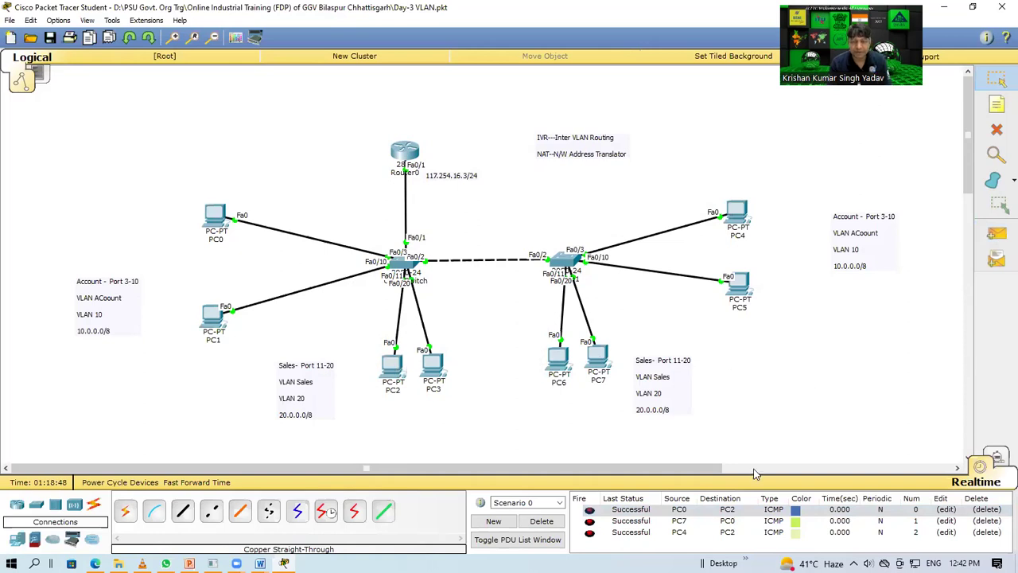
pyautogui.click(541, 521)
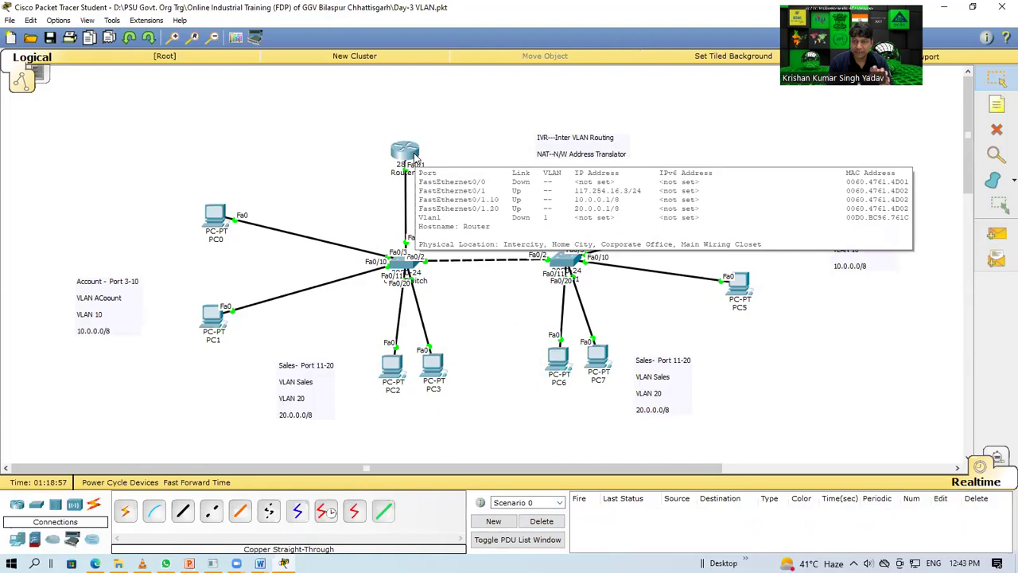
pyautogui.moveTo(337, 158); pyautogui.dragTo(68, 451)
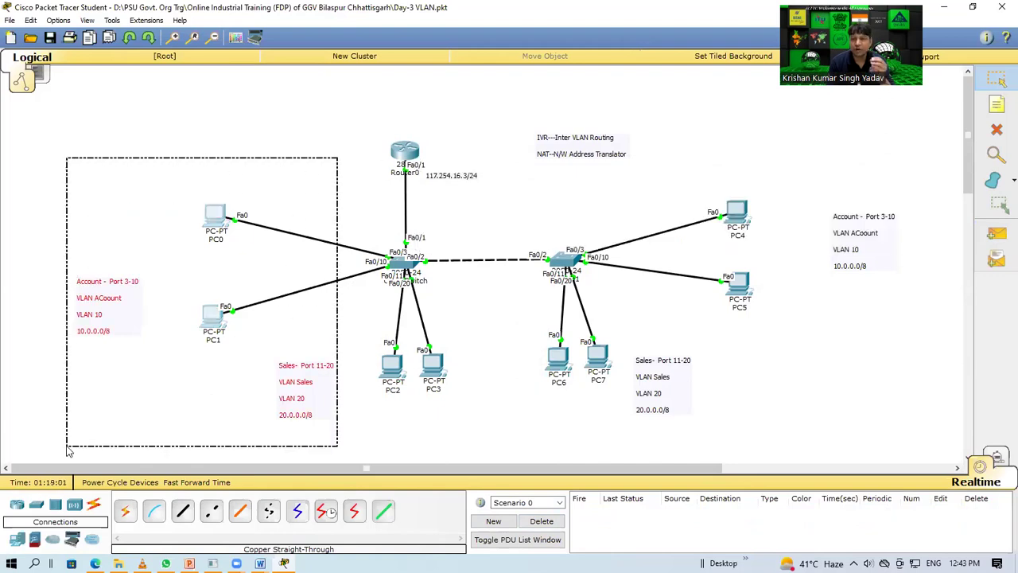
pyautogui.moveTo(68, 450); pyautogui.dragTo(69, 450)
pyautogui.click(407, 174)
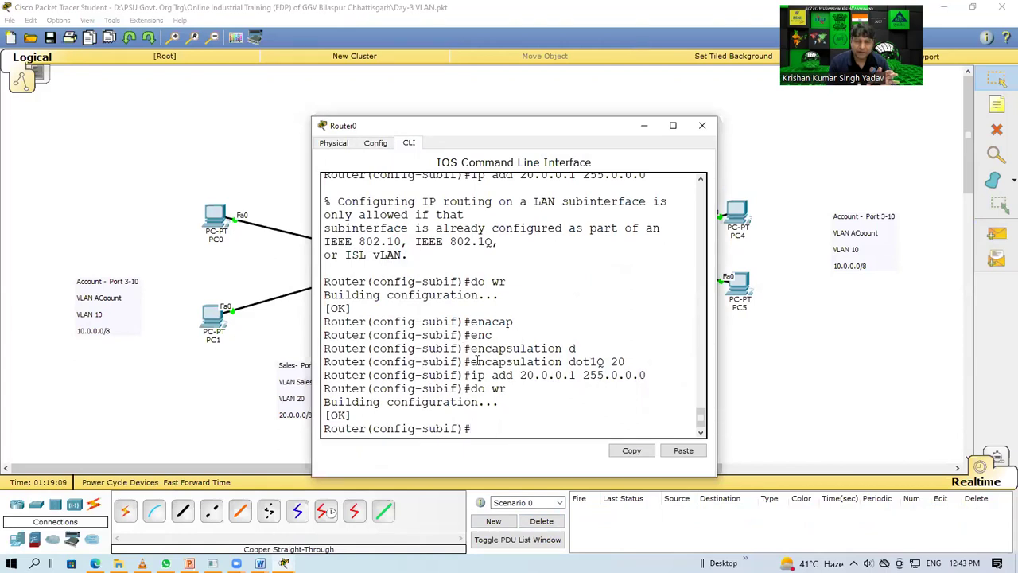
pyautogui.moveTo(472, 362); pyautogui.dragTo(630, 364)
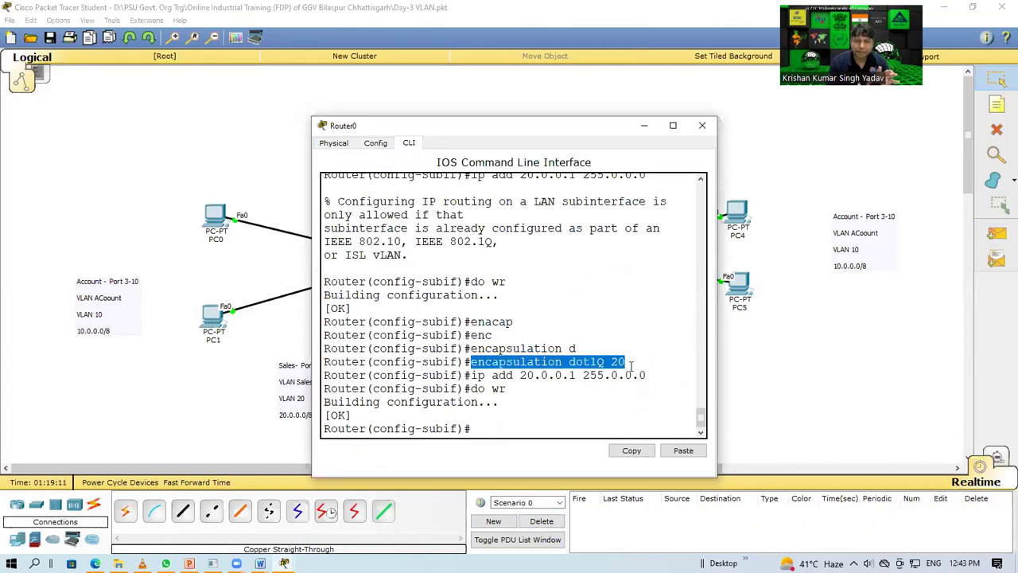
pyautogui.click(703, 125)
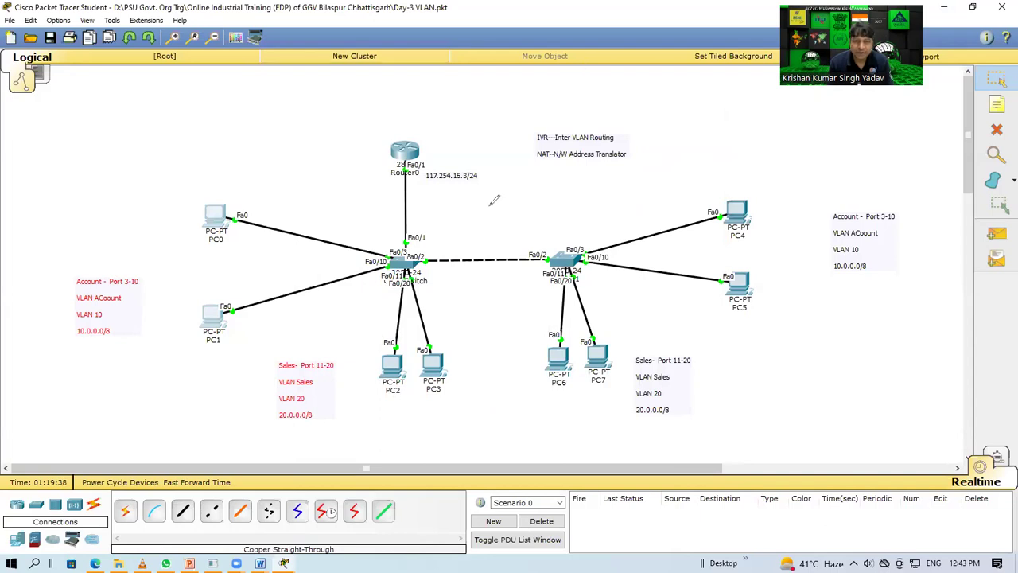
pyautogui.moveTo(490, 205)
pyautogui.mouseDown()
pyautogui.moveTo(498, 226)
pyautogui.moveTo(525, 164)
pyautogui.moveTo(565, 227)
pyautogui.mouseUp()
pyautogui.moveTo(532, 191); pyautogui.dragTo(673, 159)
pyautogui.moveTo(708, 119)
pyautogui.mouseDown()
pyautogui.moveTo(704, 146)
pyautogui.moveTo(690, 129)
pyautogui.moveTo(699, 125)
pyautogui.moveTo(723, 153)
pyautogui.moveTo(712, 115)
pyautogui.moveTo(746, 122)
pyautogui.moveTo(722, 127)
pyautogui.moveTo(789, 95)
pyautogui.mouseUp()
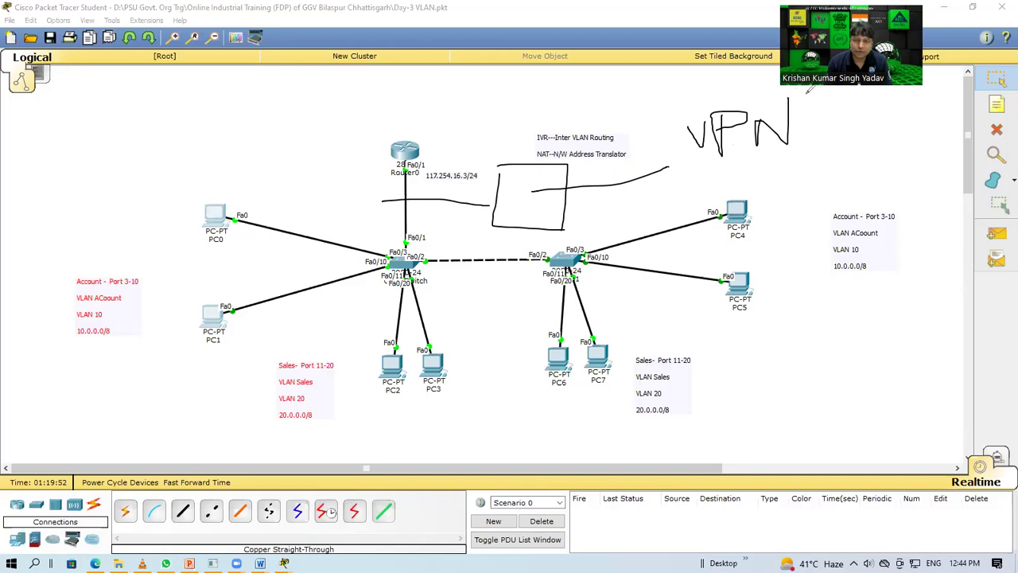
pyautogui.press('Escape')
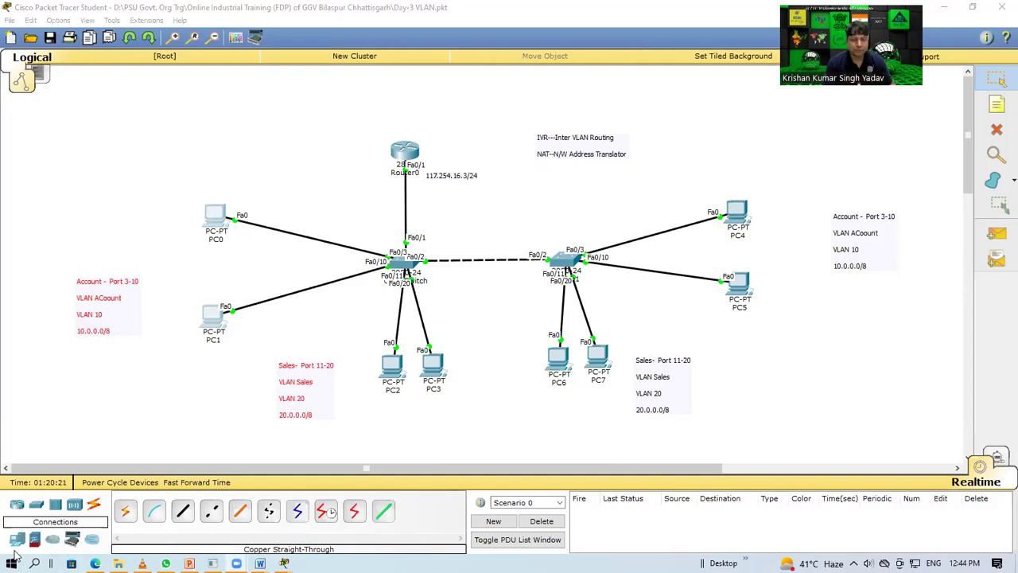
# Step: Load 10.10.1.30/nebtree in Edge's address bar
pyautogui.click(95, 563)
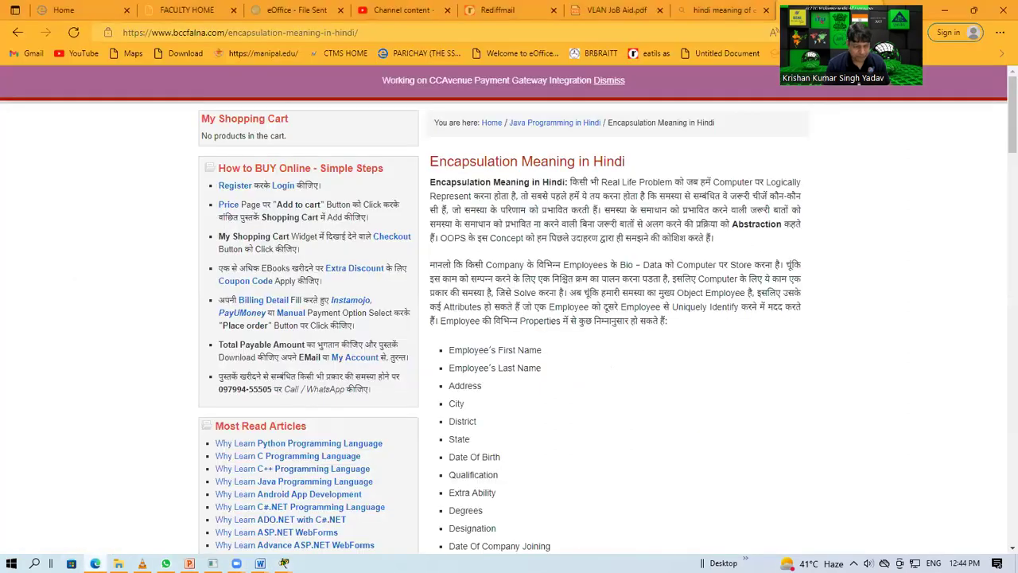
pyautogui.click(293, 35)
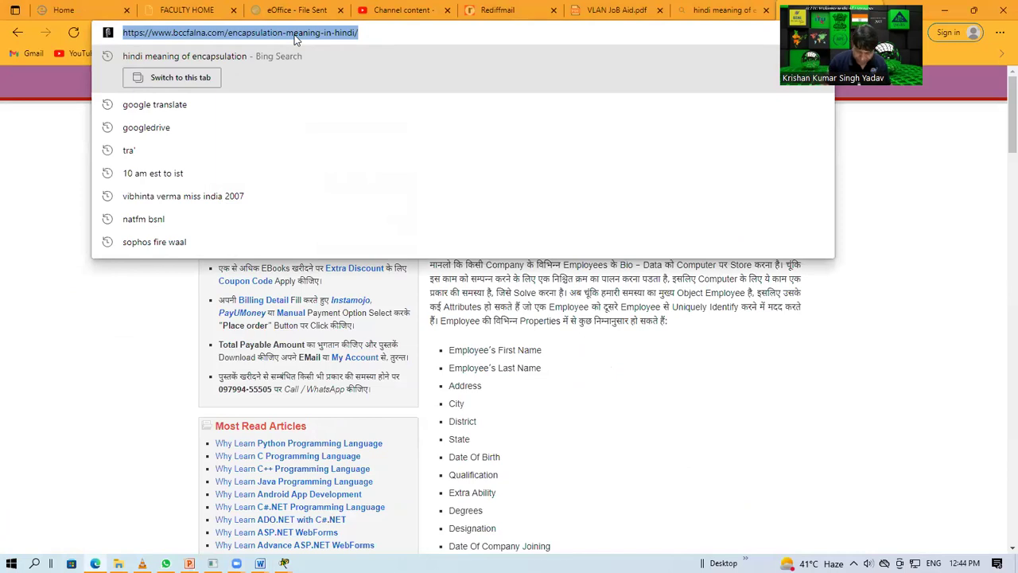
pyautogui.write('1.')
pyautogui.press('BackSpace')
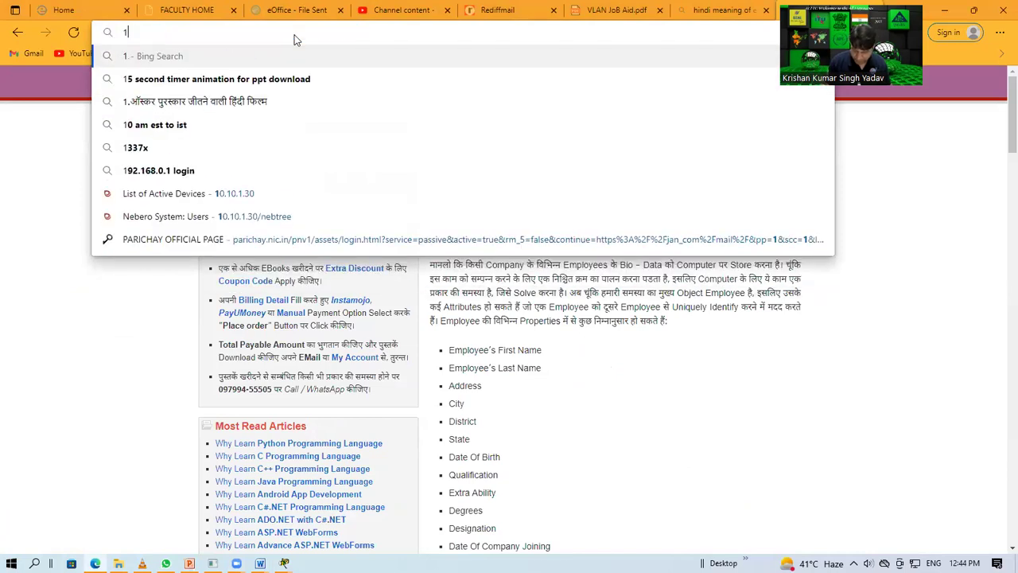
pyautogui.write('010.1')
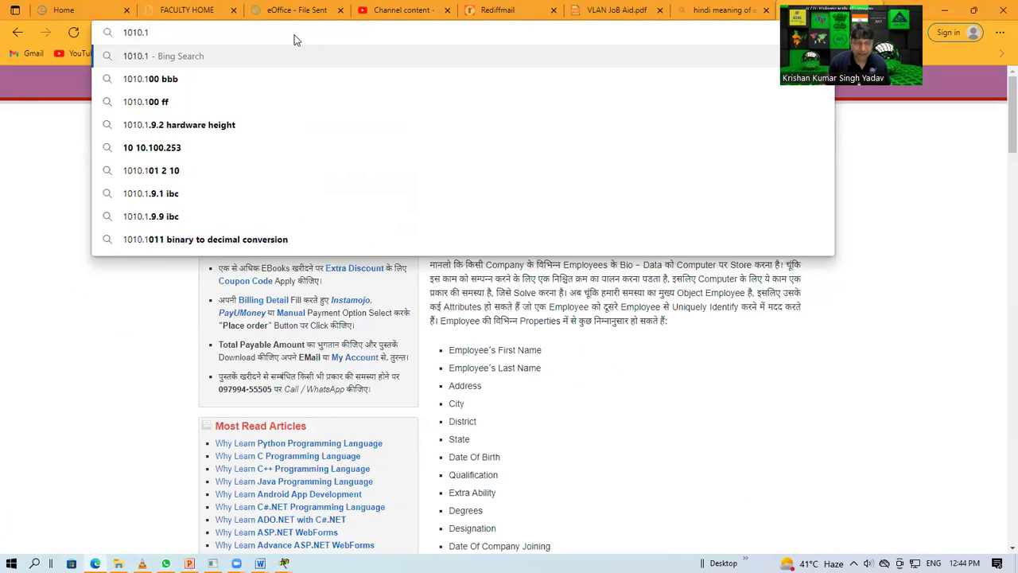
pyautogui.press('BackSpace')
pyautogui.press('BackSpace')
pyautogui.press('BackSpace')
pyautogui.press('BackSpace')
pyautogui.write('.10.')
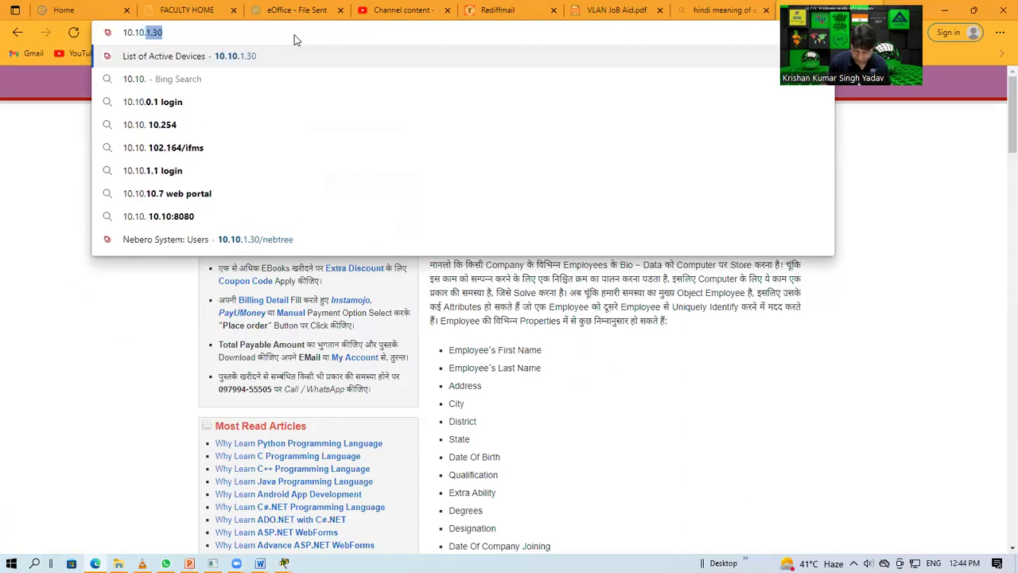
pyautogui.write('1.30/nebt')
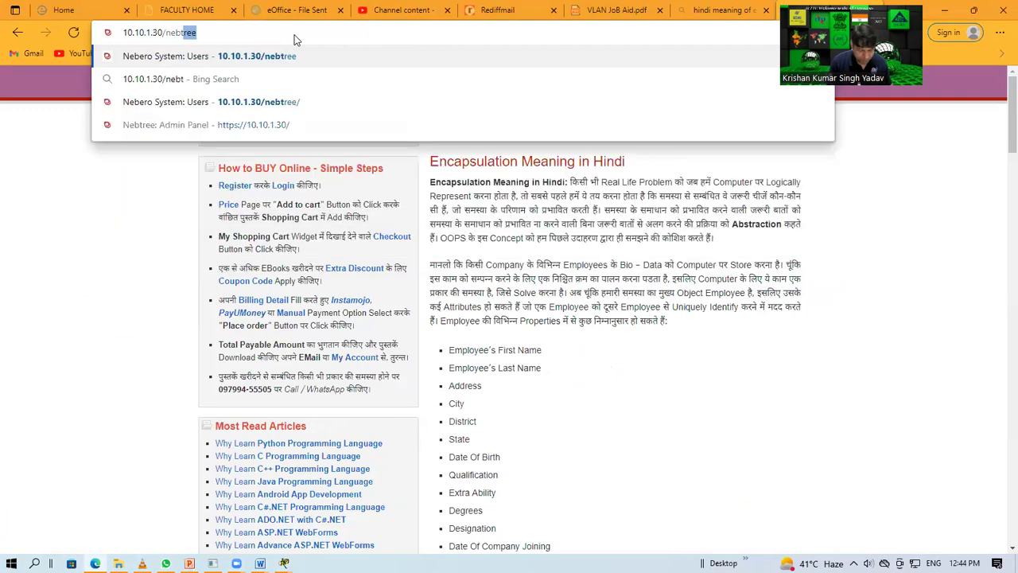
pyautogui.write('ree')
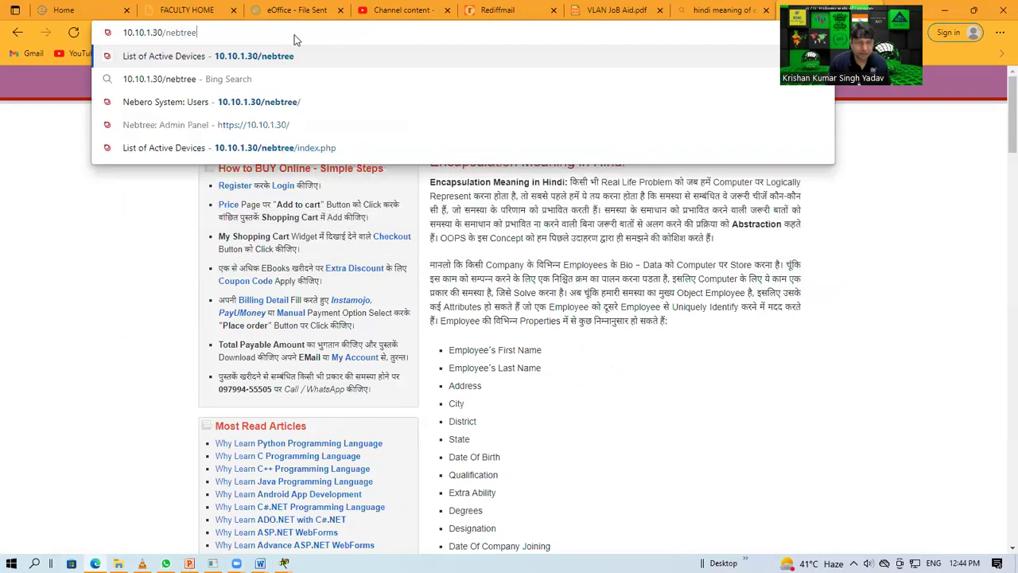
pyautogui.press('Return')
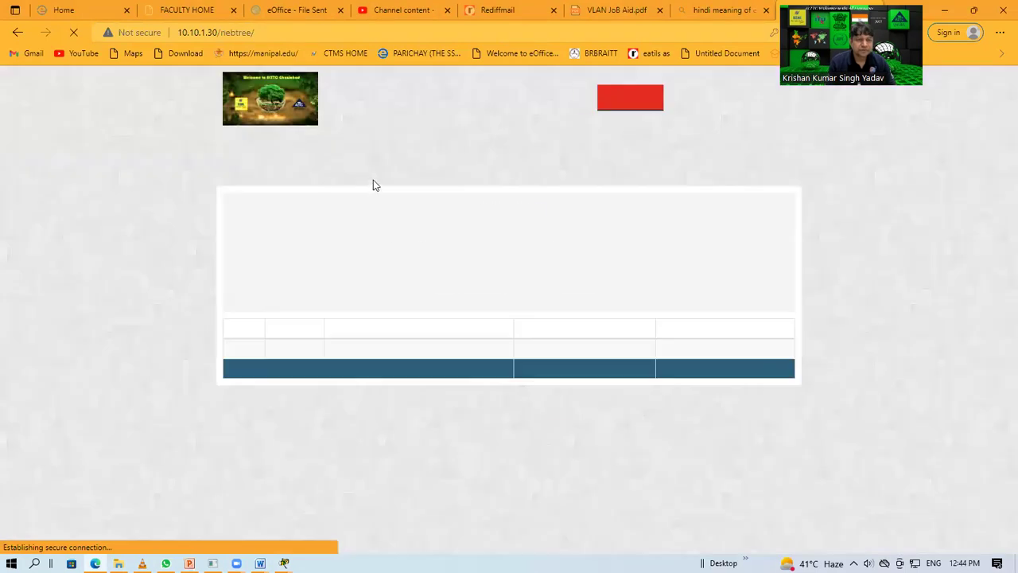
pyautogui.click(182, 34)
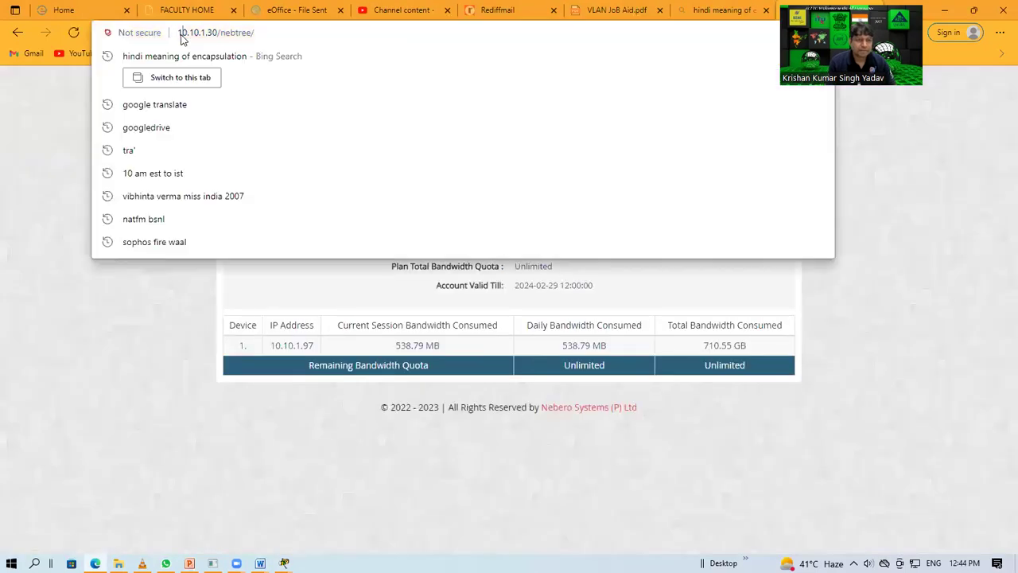
pyautogui.click(182, 33)
pyautogui.write('https://')
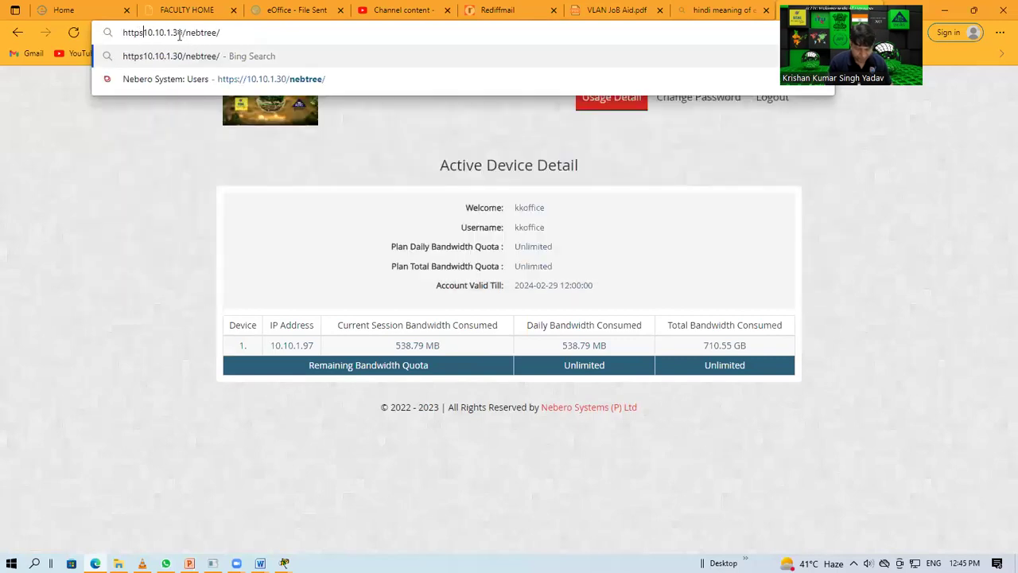
pyautogui.press('Return')
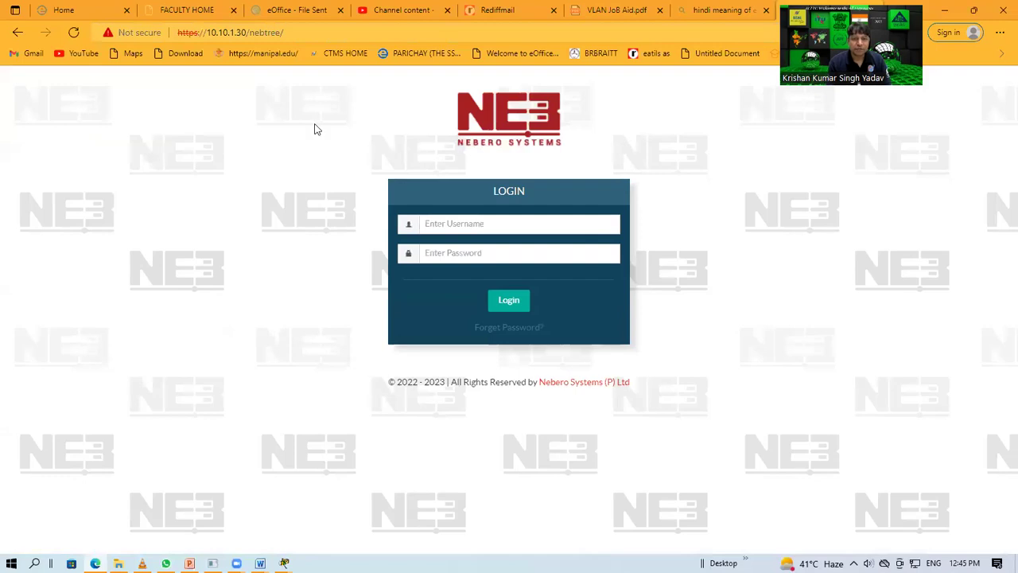
# Step: Log in to the Nebero admin panel with the saved username and the account password
pyautogui.click(453, 222)
pyautogui.click(450, 267)
pyautogui.click(455, 260)
pyautogui.write('*')
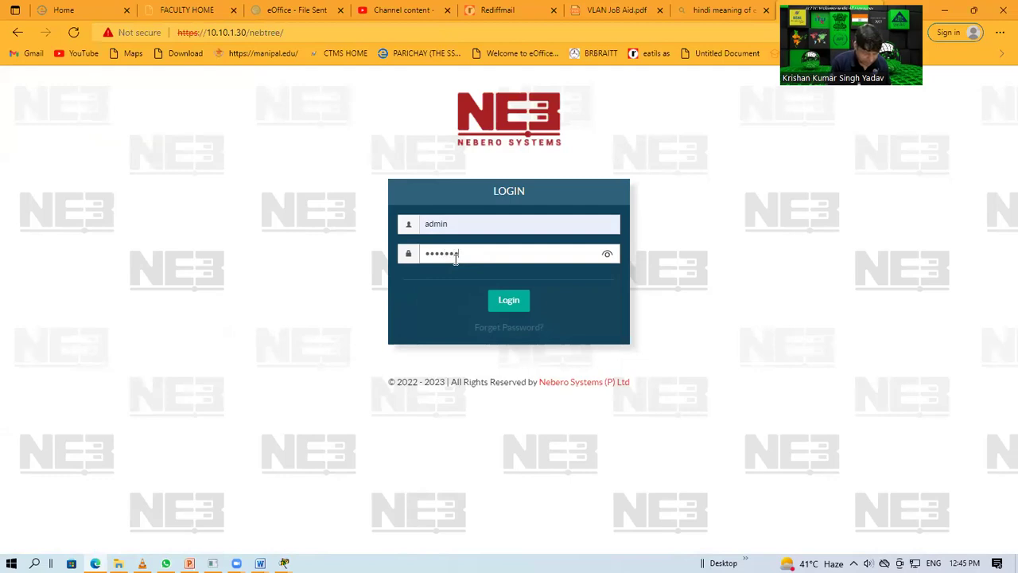
pyautogui.press('Return')
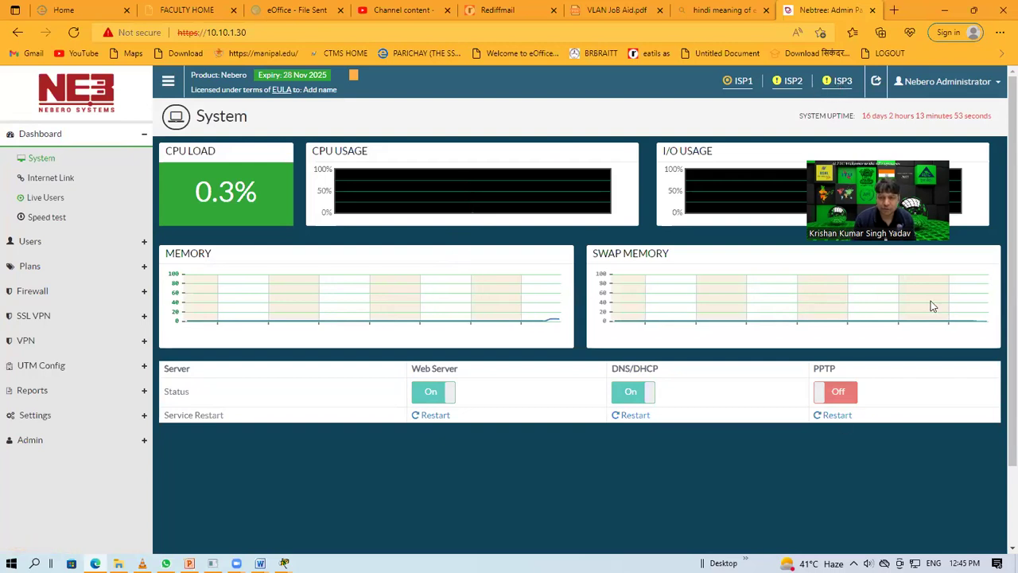
# Step: Open Users > Plans > Plan List to view the default, Staff and DOT_NTI plans
pyautogui.click(34, 241)
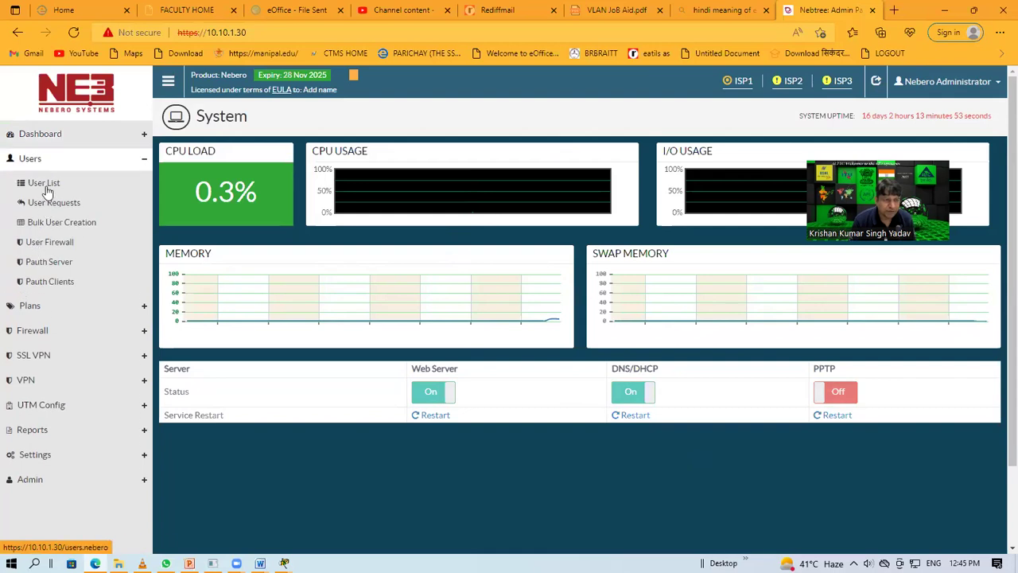
pyautogui.click(28, 305)
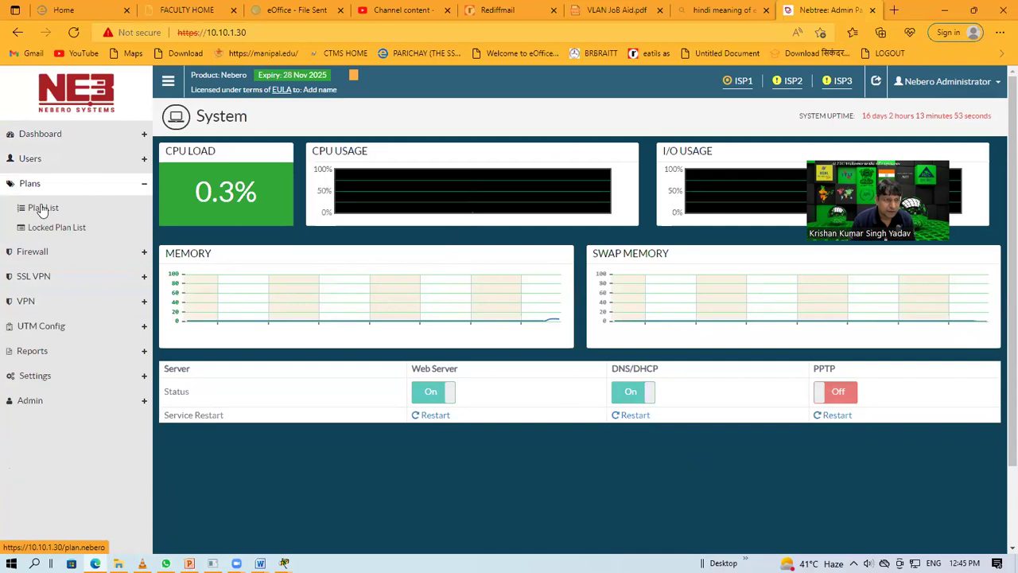
pyautogui.click(41, 207)
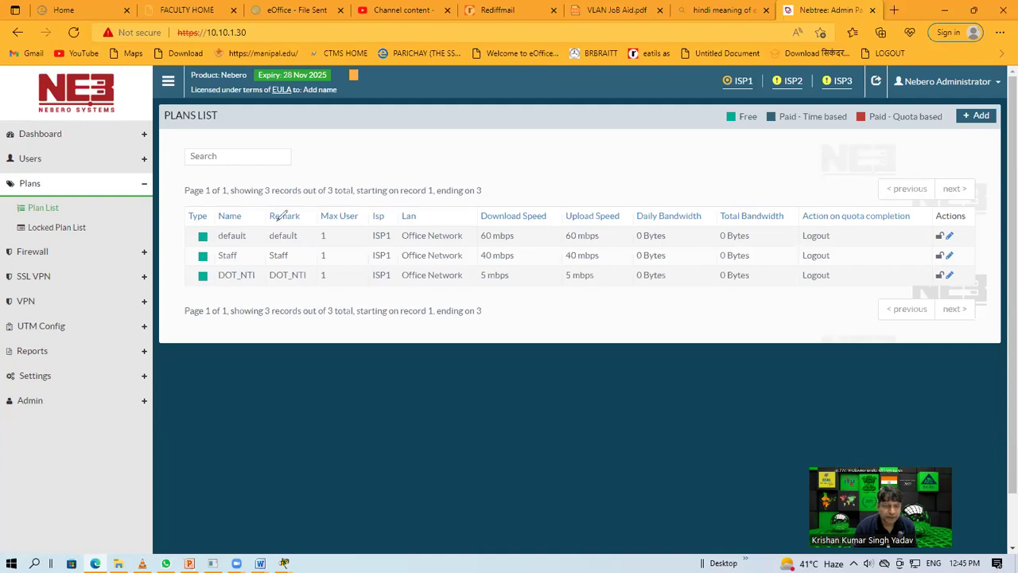
pyautogui.moveTo(412, 140)
pyautogui.mouseDown()
pyautogui.moveTo(412, 175)
pyautogui.moveTo(439, 146)
pyautogui.moveTo(465, 139)
pyautogui.moveTo(461, 163)
pyautogui.mouseUp()
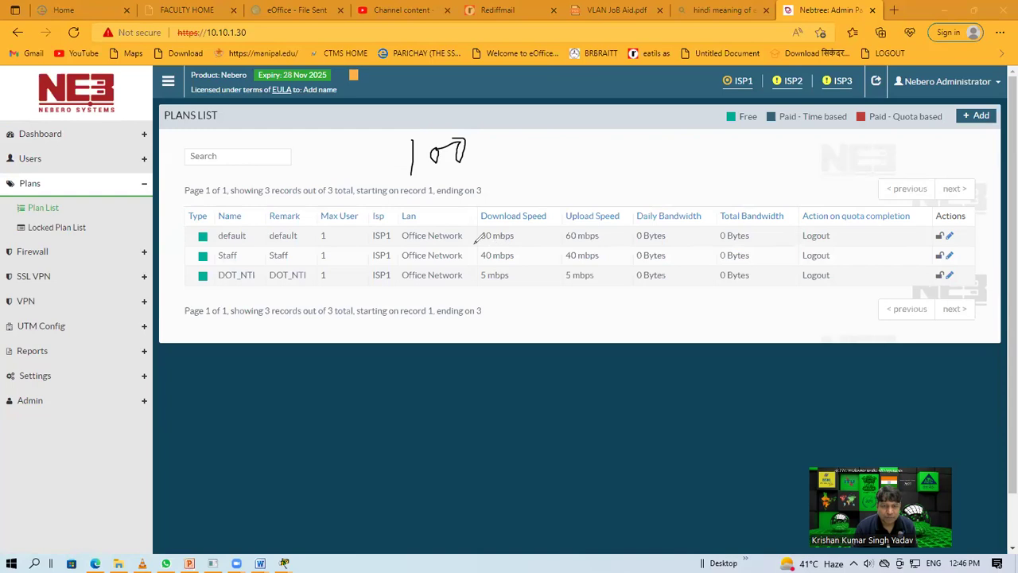
pyautogui.moveTo(472, 241)
pyautogui.mouseDown()
pyautogui.moveTo(516, 241)
pyautogui.moveTo(529, 225)
pyautogui.moveTo(486, 214)
pyautogui.moveTo(482, 242)
pyautogui.mouseUp()
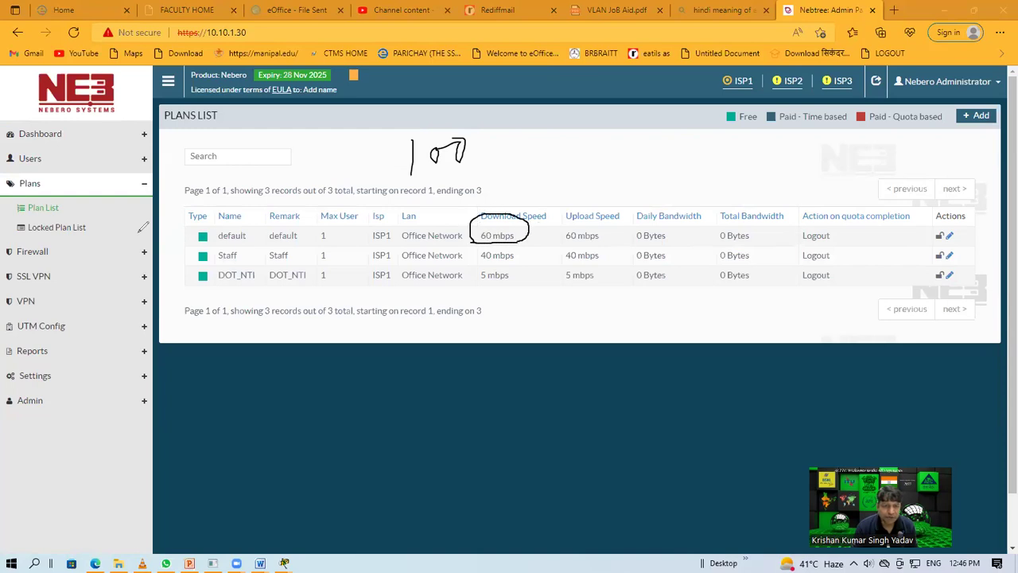
pyautogui.moveTo(159, 232)
pyautogui.mouseDown()
pyautogui.moveTo(209, 223)
pyautogui.moveTo(218, 231)
pyautogui.moveTo(211, 244)
pyautogui.moveTo(318, 233)
pyautogui.moveTo(407, 240)
pyautogui.mouseUp()
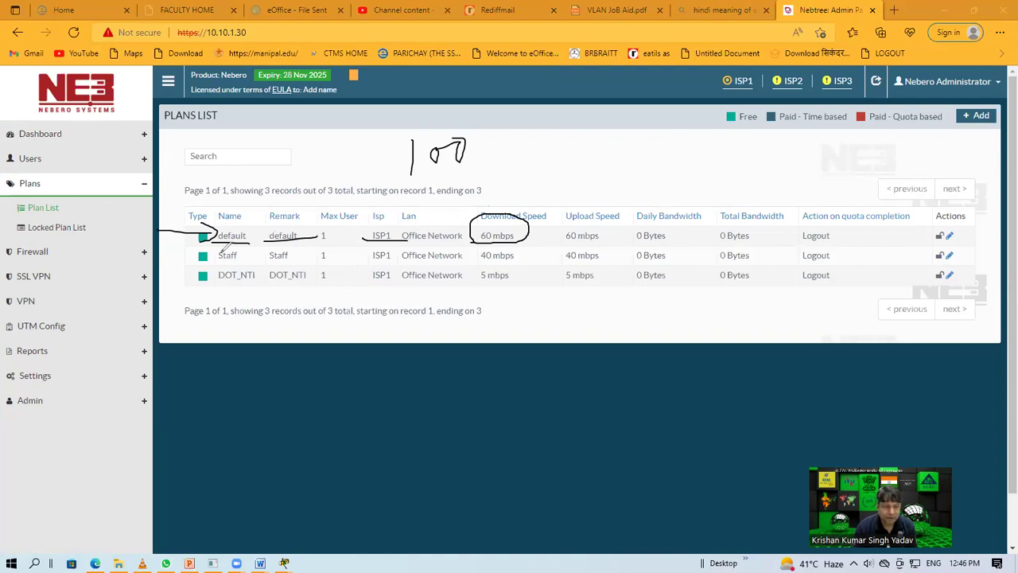
pyautogui.moveTo(477, 253)
pyautogui.mouseDown()
pyautogui.moveTo(513, 263)
pyautogui.moveTo(529, 242)
pyautogui.moveTo(487, 232)
pyautogui.moveTo(482, 253)
pyautogui.mouseUp()
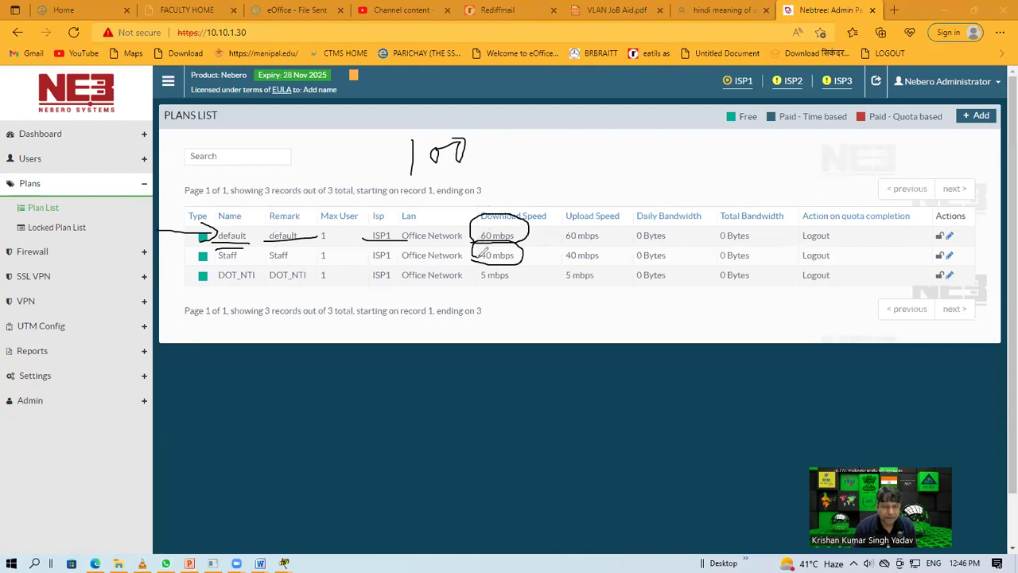
pyautogui.moveTo(178, 289); pyautogui.dragTo(232, 282)
pyautogui.moveTo(488, 275)
pyautogui.mouseDown()
pyautogui.moveTo(475, 285)
pyautogui.moveTo(503, 288)
pyautogui.moveTo(522, 256)
pyautogui.moveTo(463, 271)
pyautogui.moveTo(487, 290)
pyautogui.mouseUp()
pyautogui.moveTo(603, 205)
pyautogui.mouseDown()
pyautogui.moveTo(568, 201)
pyautogui.moveTo(545, 240)
pyautogui.moveTo(547, 297)
pyautogui.moveTo(593, 295)
pyautogui.moveTo(617, 256)
pyautogui.moveTo(588, 201)
pyautogui.mouseUp()
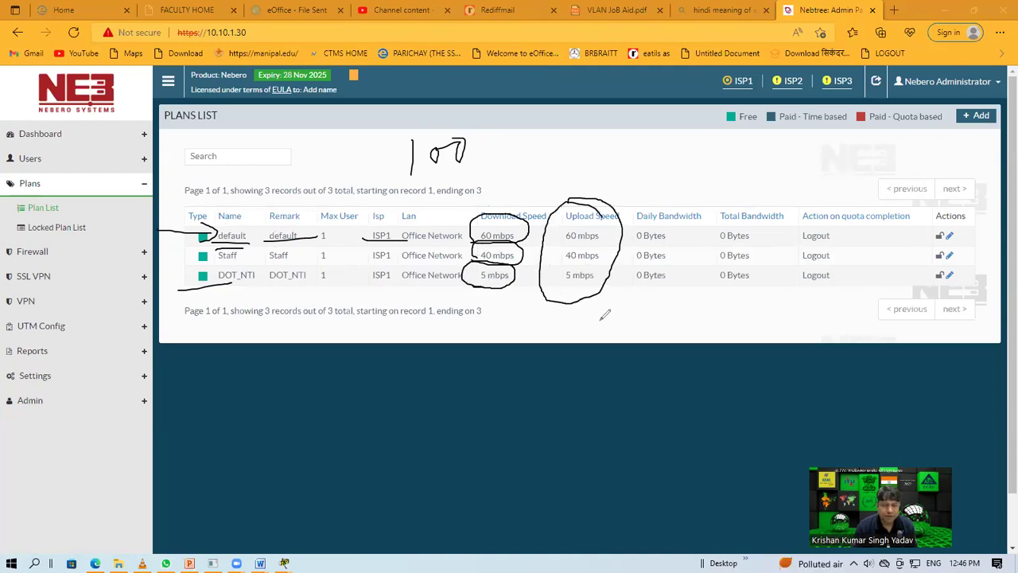
pyautogui.moveTo(588, 301)
pyautogui.mouseDown()
pyautogui.moveTo(601, 342)
pyautogui.moveTo(596, 299)
pyautogui.moveTo(611, 314)
pyautogui.mouseUp()
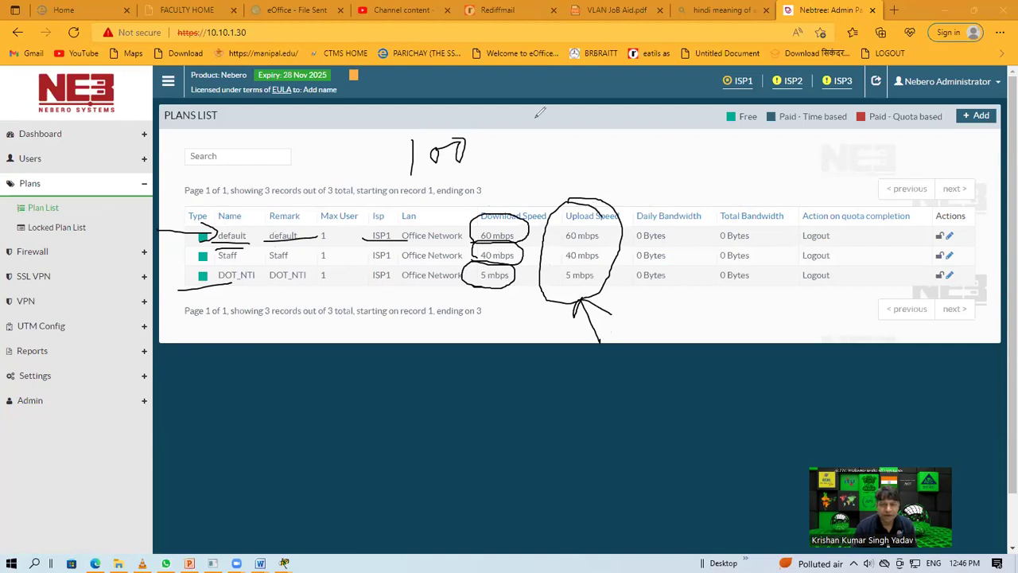
pyautogui.press('e')
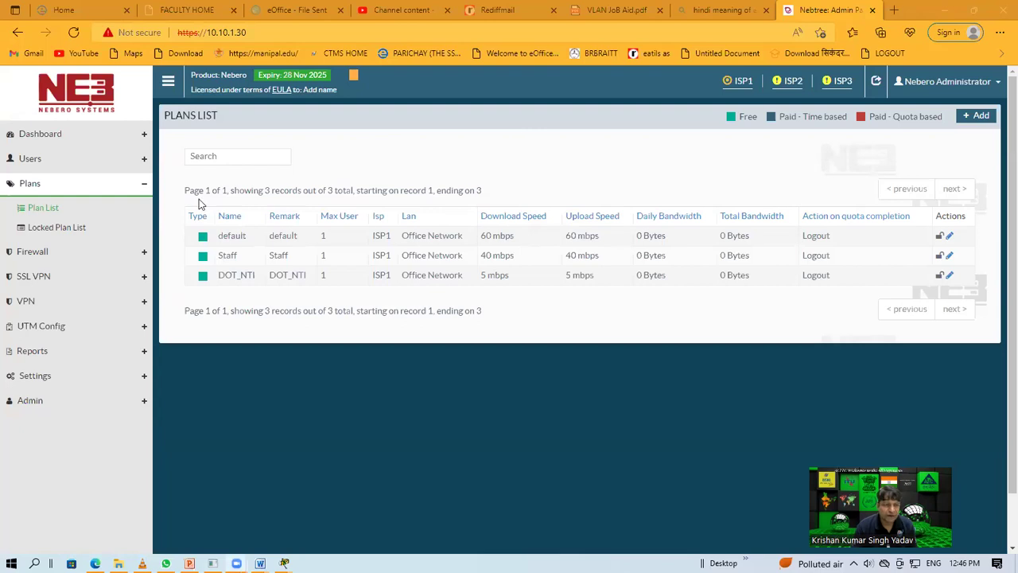
# Step: Browse the User List of 304 users and highlight one user's name
pyautogui.click(21, 164)
pyautogui.click(33, 184)
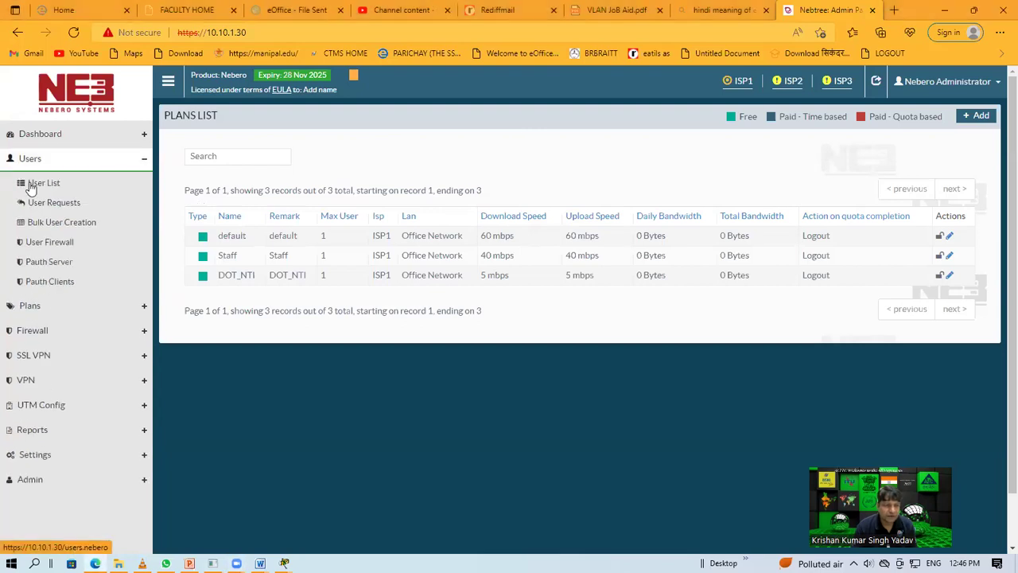
pyautogui.scroll(-1, 342, 317)
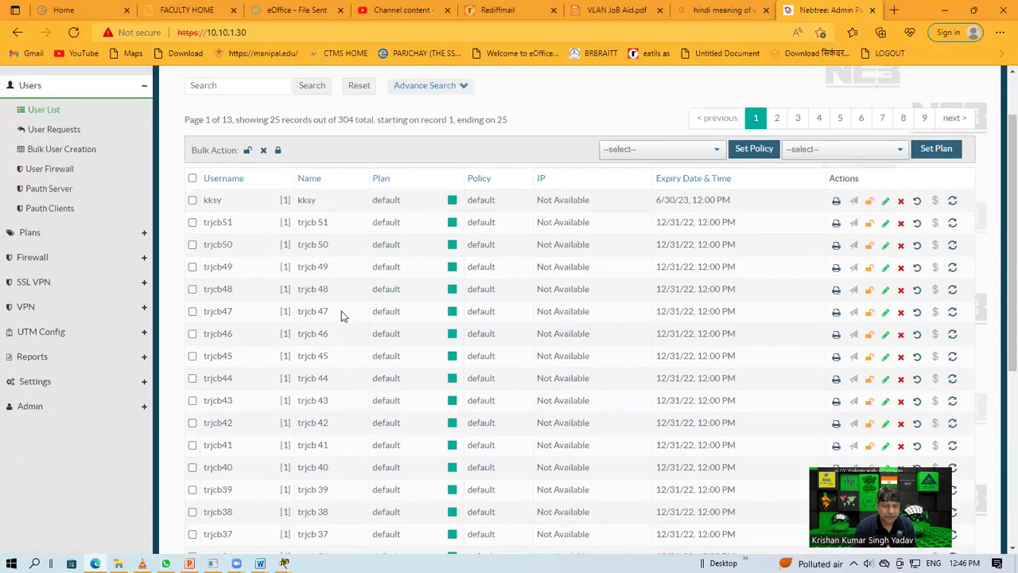
pyautogui.moveTo(299, 223); pyautogui.dragTo(364, 319)
pyautogui.click(359, 203)
pyautogui.scroll(-2, 362, 330)
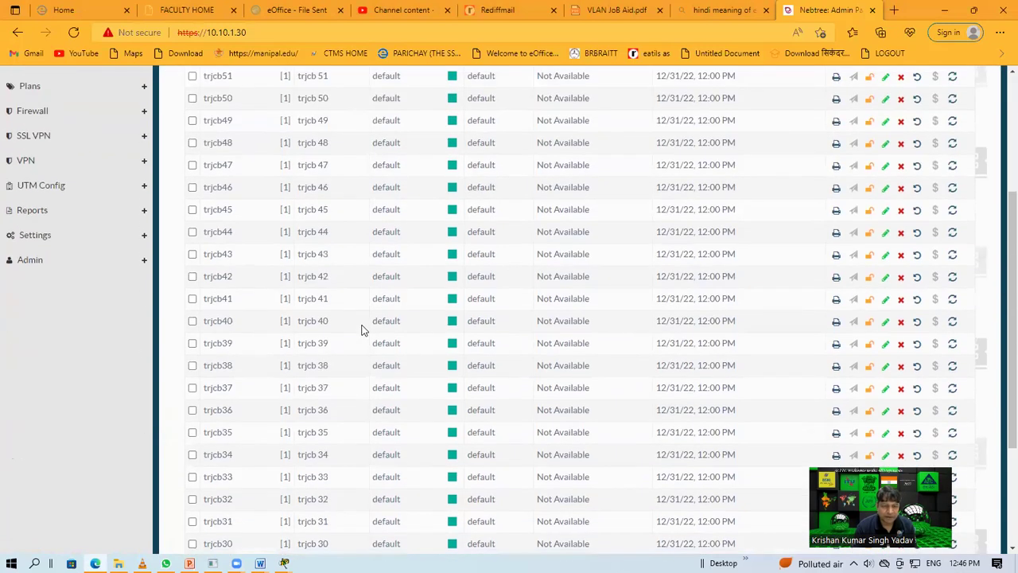
pyautogui.scroll(1, 364, 330)
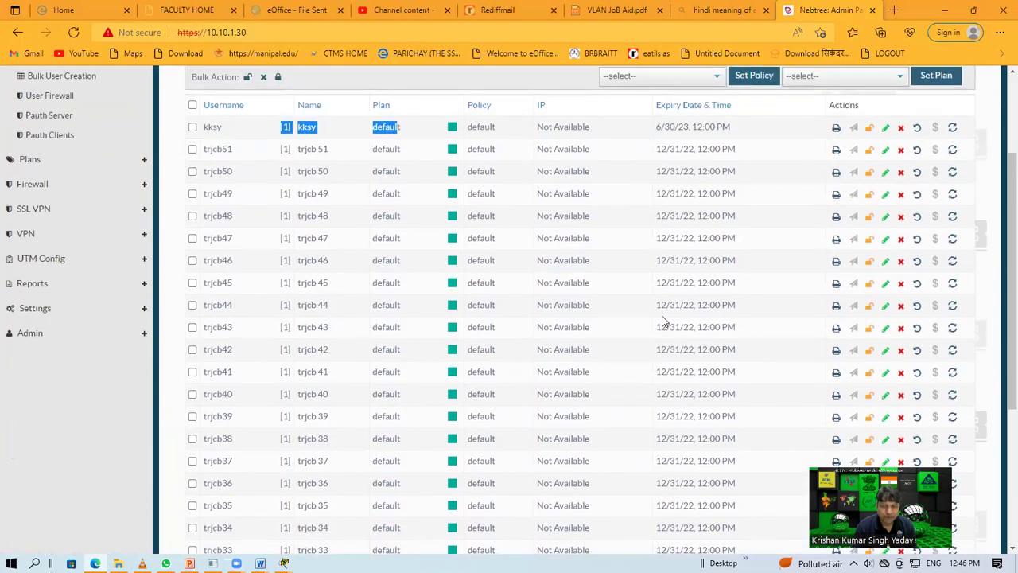
# Step: Open the User Report page with its username and date-range filters
pyautogui.scroll(-4, 663, 321)
pyautogui.scroll(5, 644, 312)
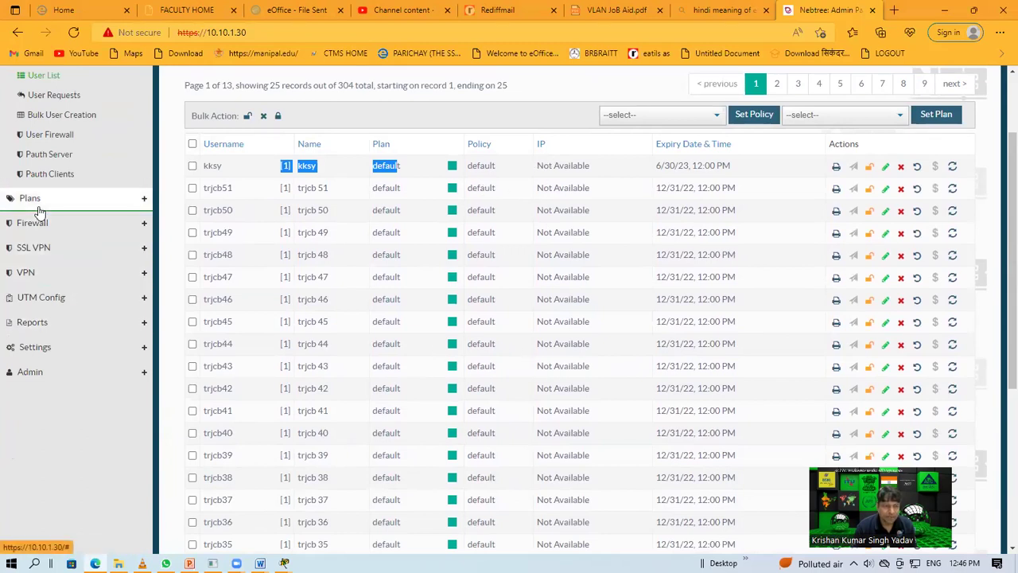
pyautogui.click(67, 320)
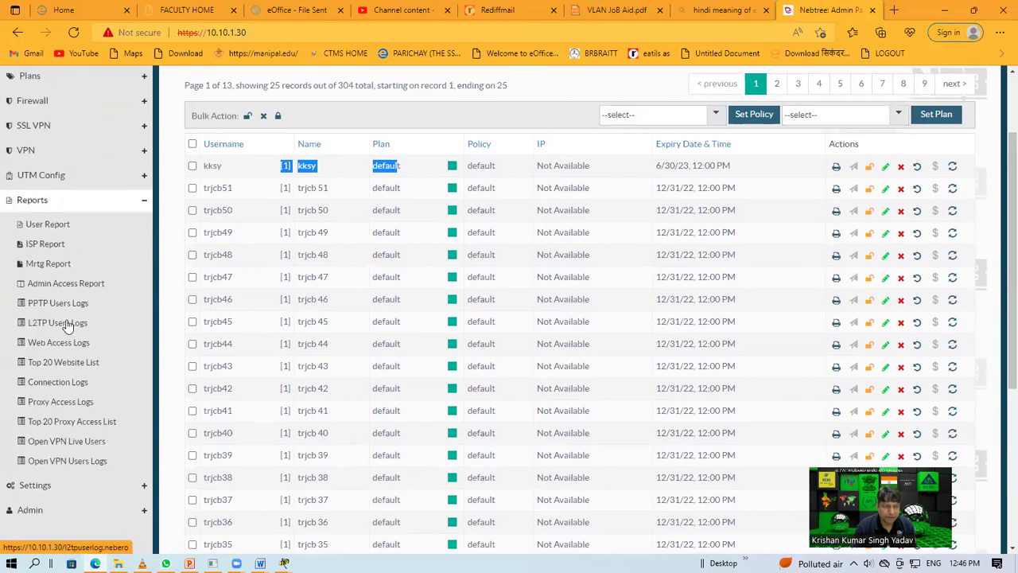
pyautogui.click(48, 224)
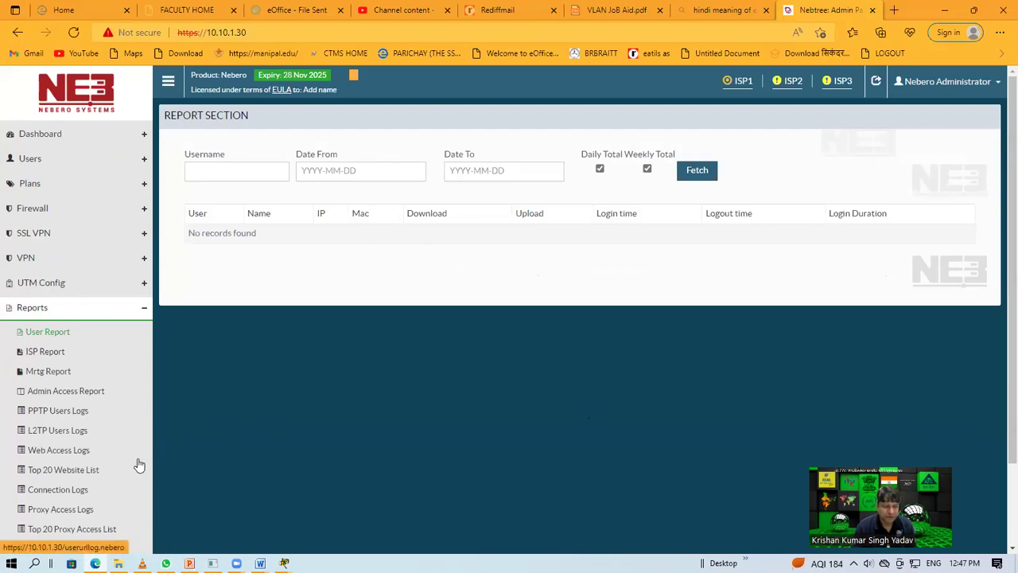
# Step: Open the Top 20 Website List and fetch it for 2022-06-06
pyautogui.click(93, 473)
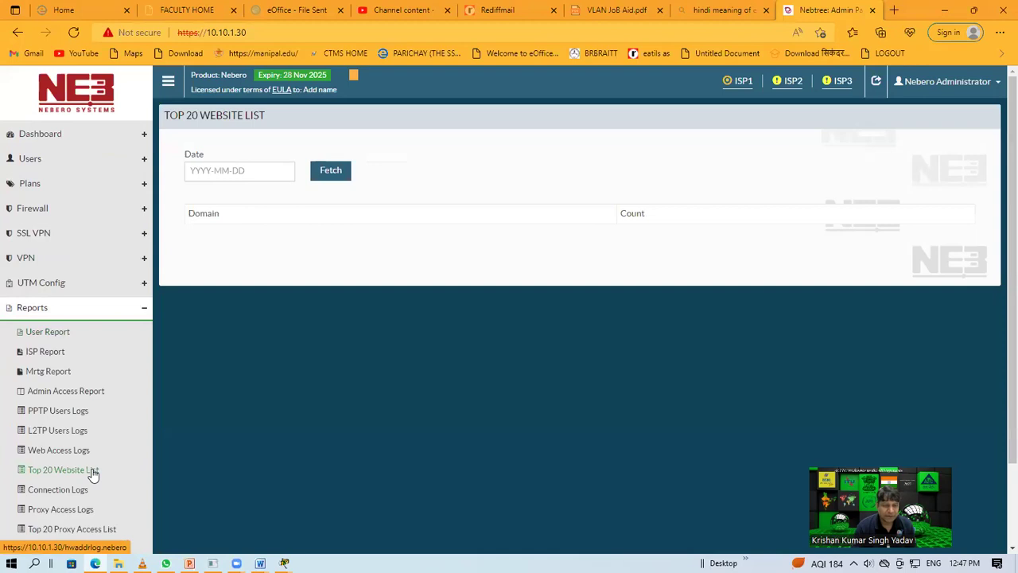
pyautogui.click(279, 170)
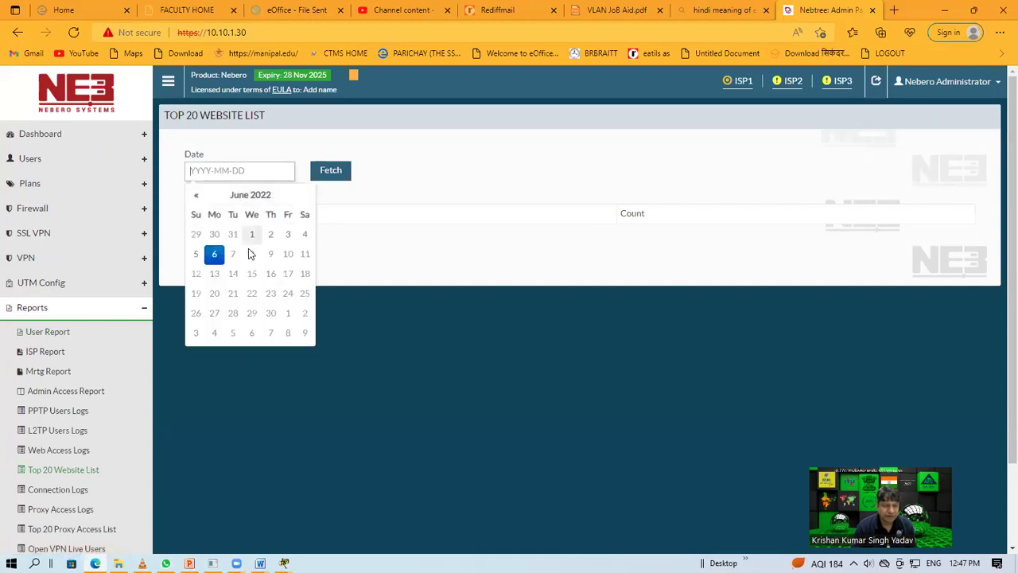
pyautogui.click(215, 254)
pyautogui.click(336, 170)
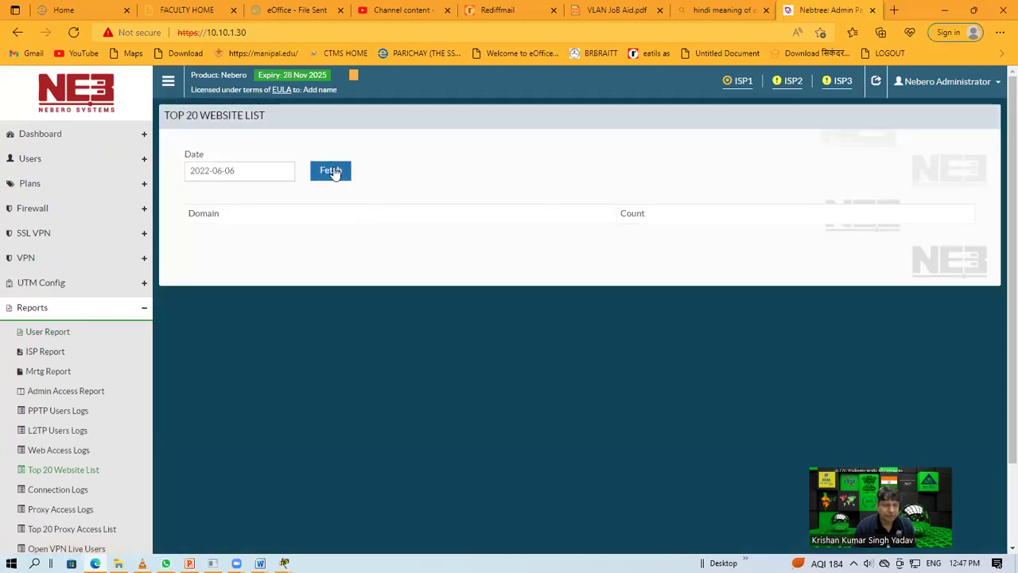
# Step: Change the report date to 2022-06-02 and check that no domains are listed
pyautogui.click(240, 171)
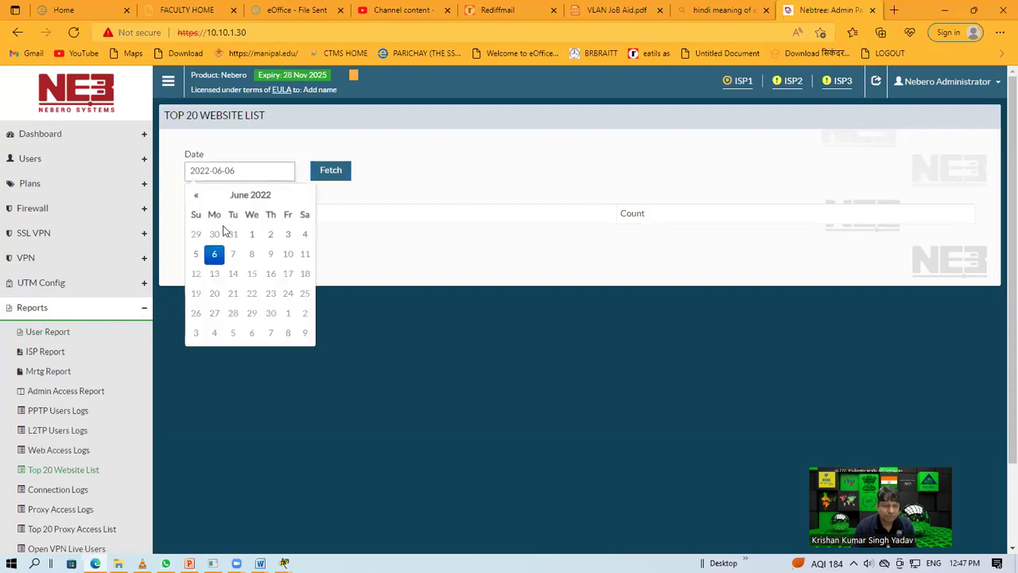
pyautogui.click(271, 234)
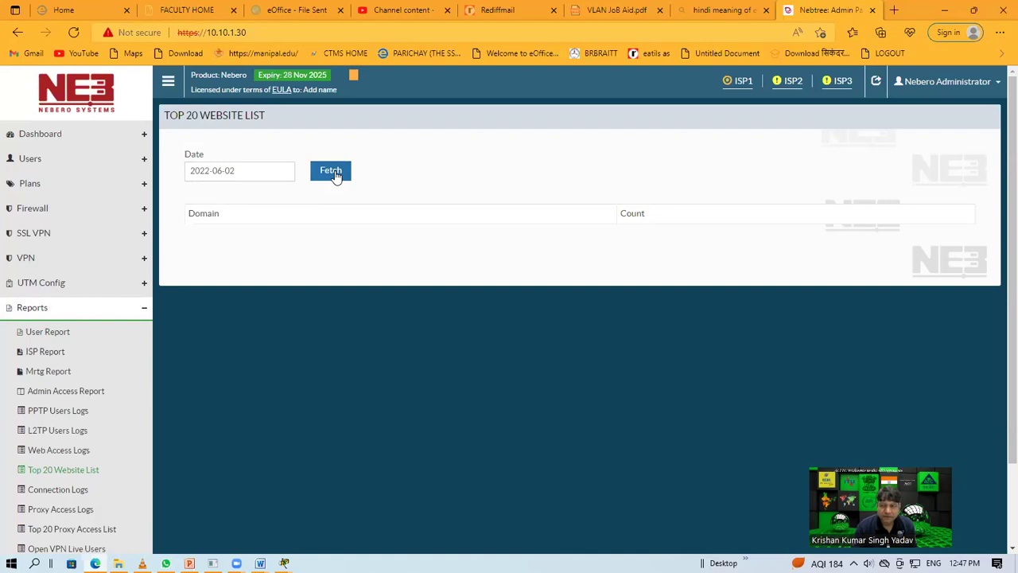
pyautogui.scroll(-1, 117, 492)
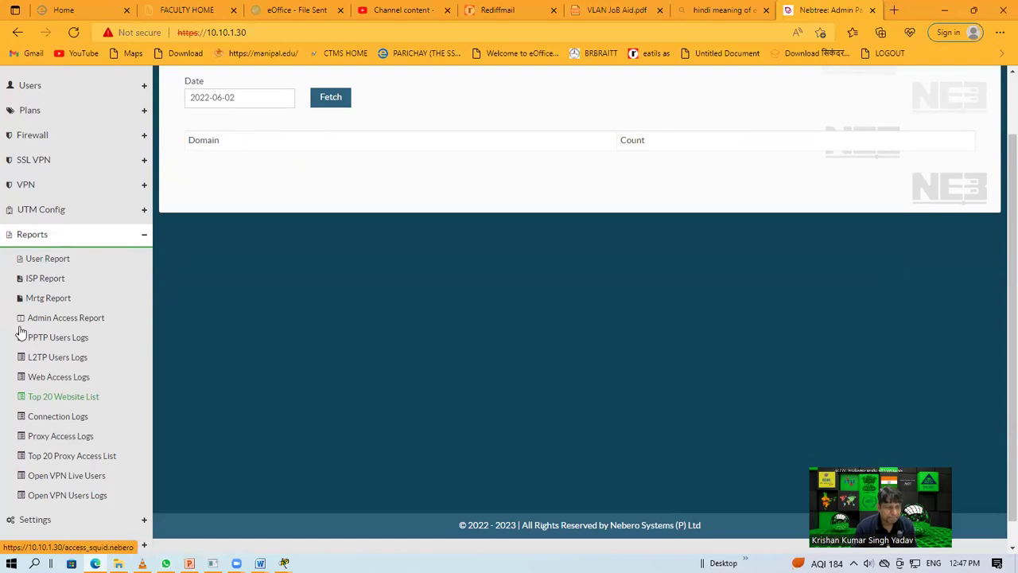
pyautogui.scroll(1, 65, 328)
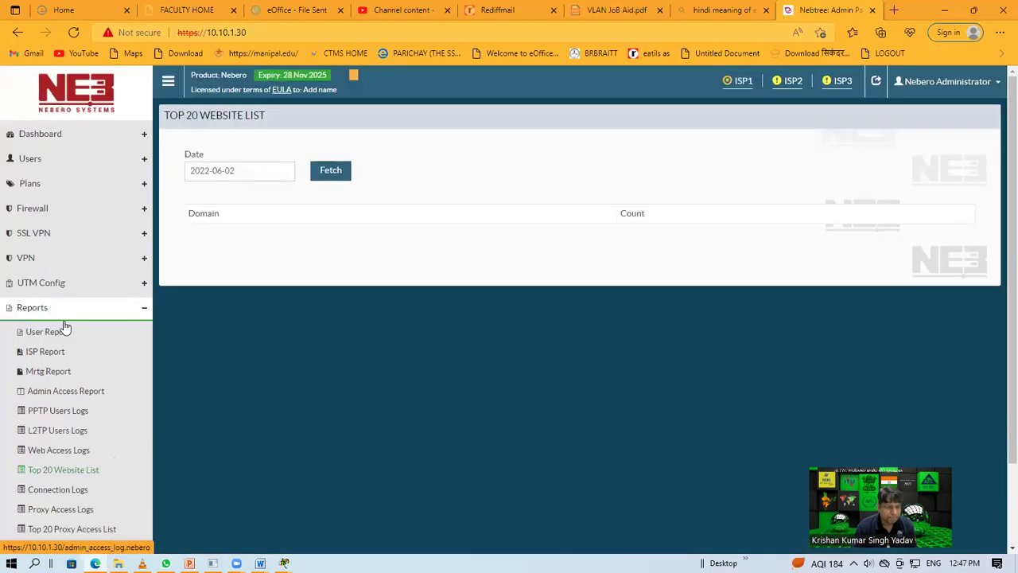
pyautogui.click(37, 257)
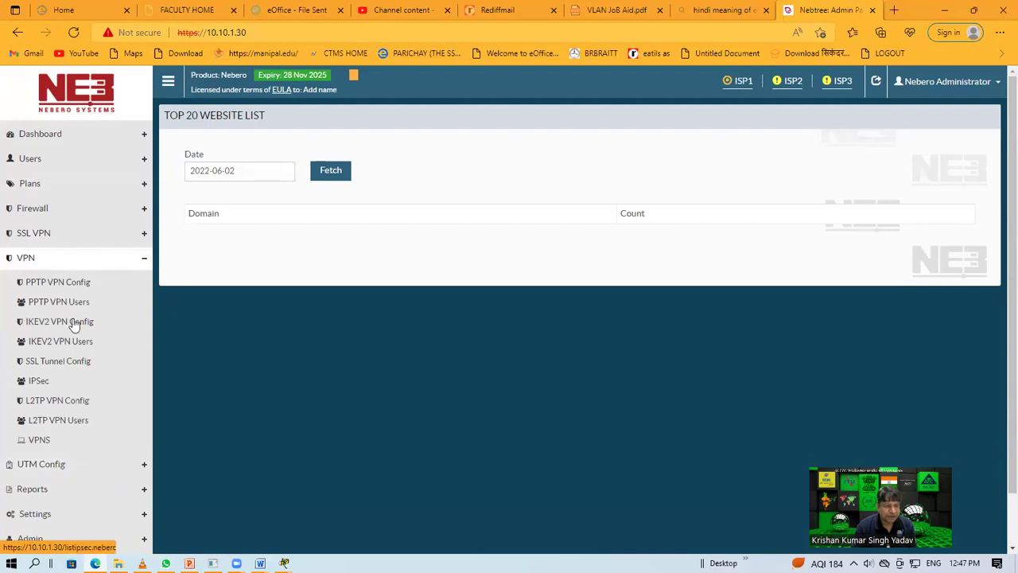
# Step: Open the PPTP VPN list and highlight check1's local IP 192.168.60.1
pyautogui.click(67, 284)
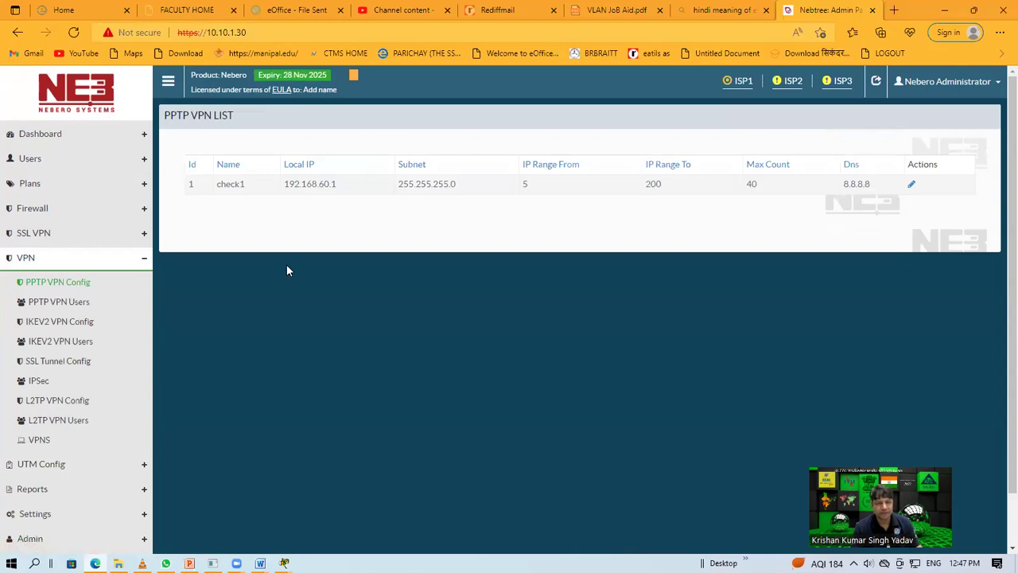
pyautogui.moveTo(284, 194); pyautogui.dragTo(325, 195)
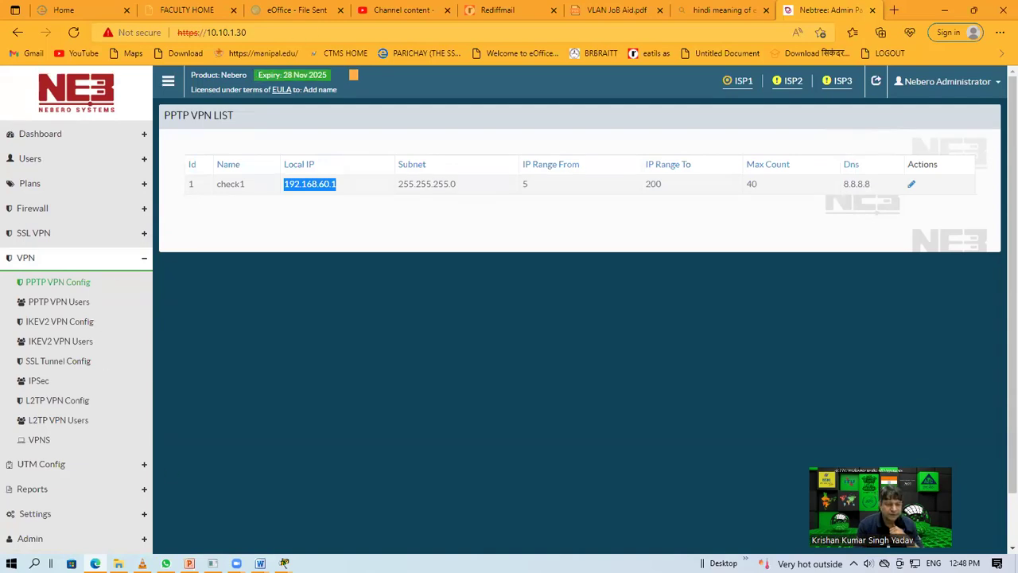
pyautogui.click(237, 563)
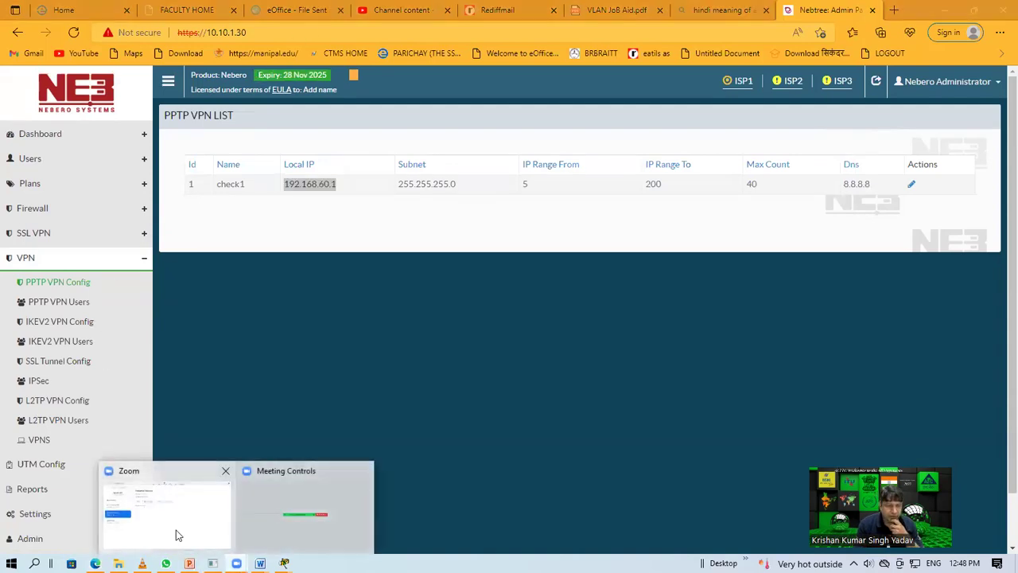
# Step: Return to the Packet Tracer VLAN topology and select PC2 and PC3 together
pyautogui.moveTo(284, 563)
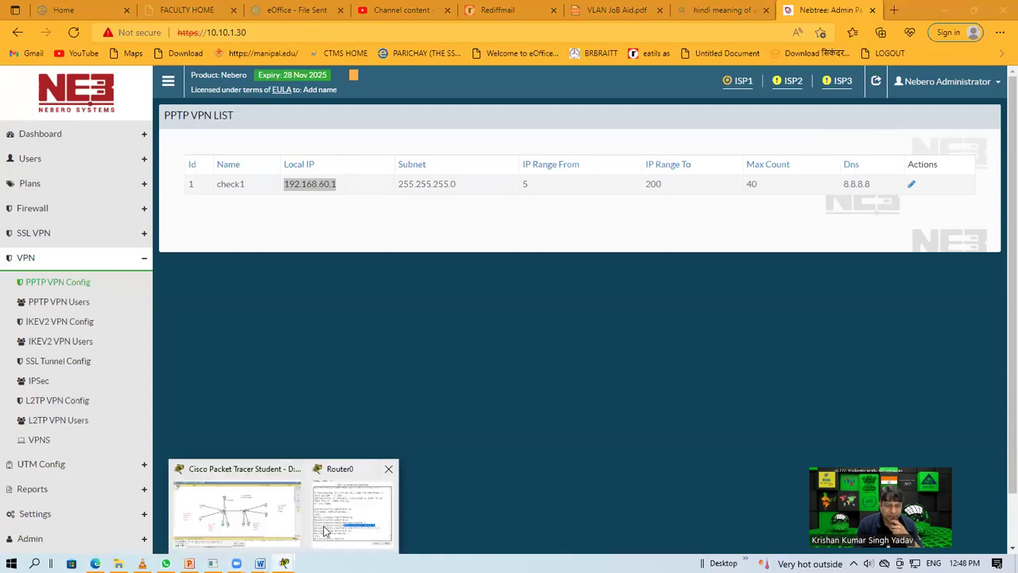
pyautogui.click(326, 529)
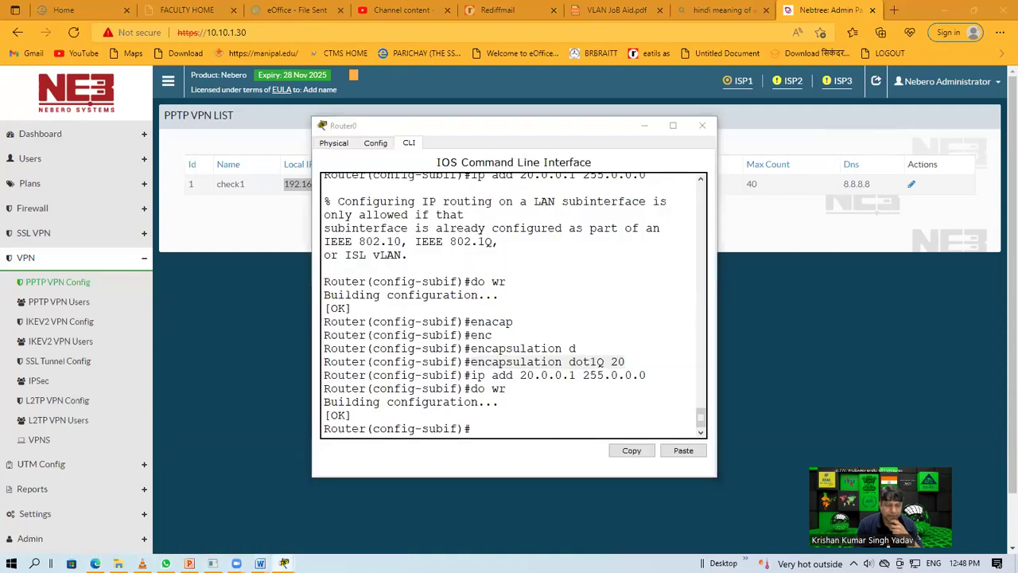
pyautogui.click(253, 517)
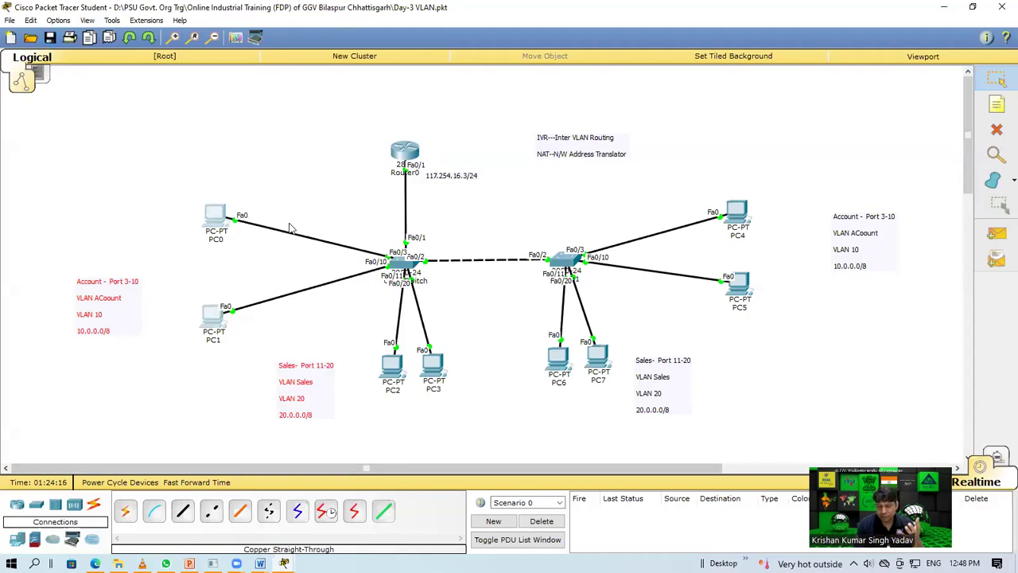
pyautogui.click(273, 200)
pyautogui.moveTo(318, 305); pyautogui.dragTo(497, 427)
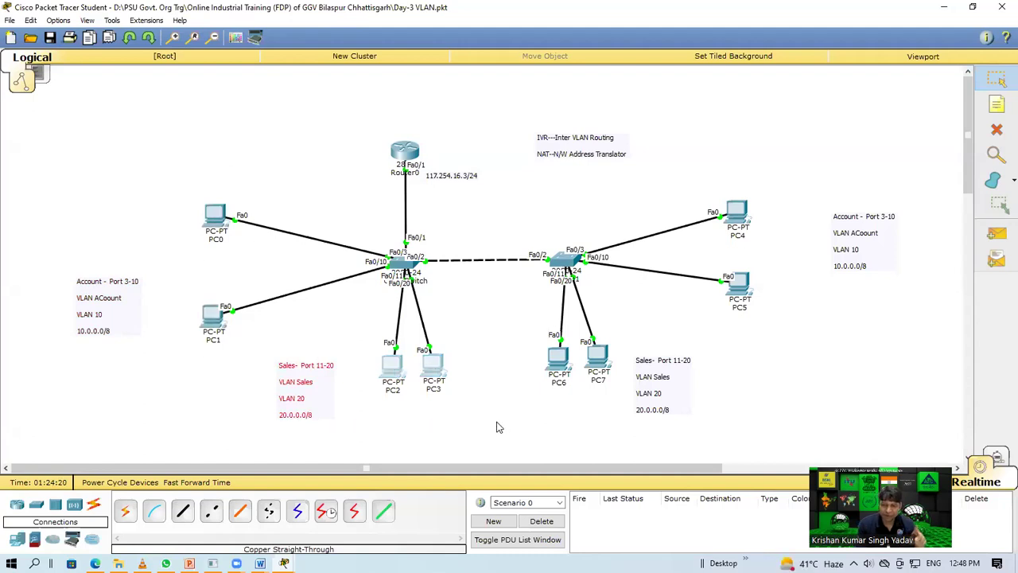